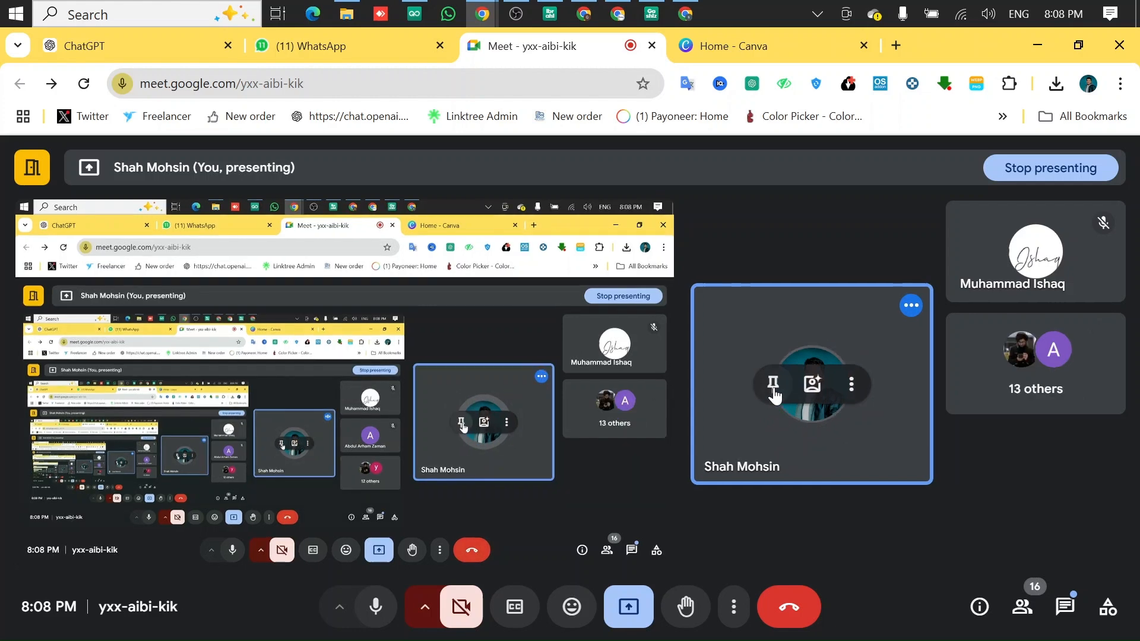
Step: Switch to the TikTok Shop Seller Centre window and open a blank Add new product form from Manage Products
left_click(771, 387)
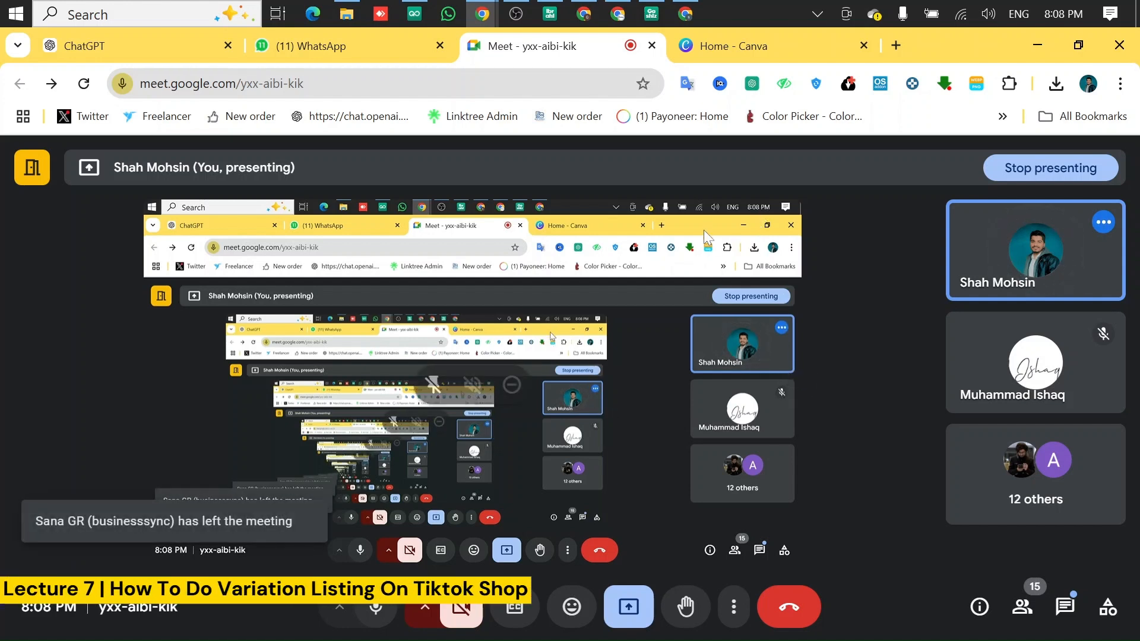
left_click(684, 13)
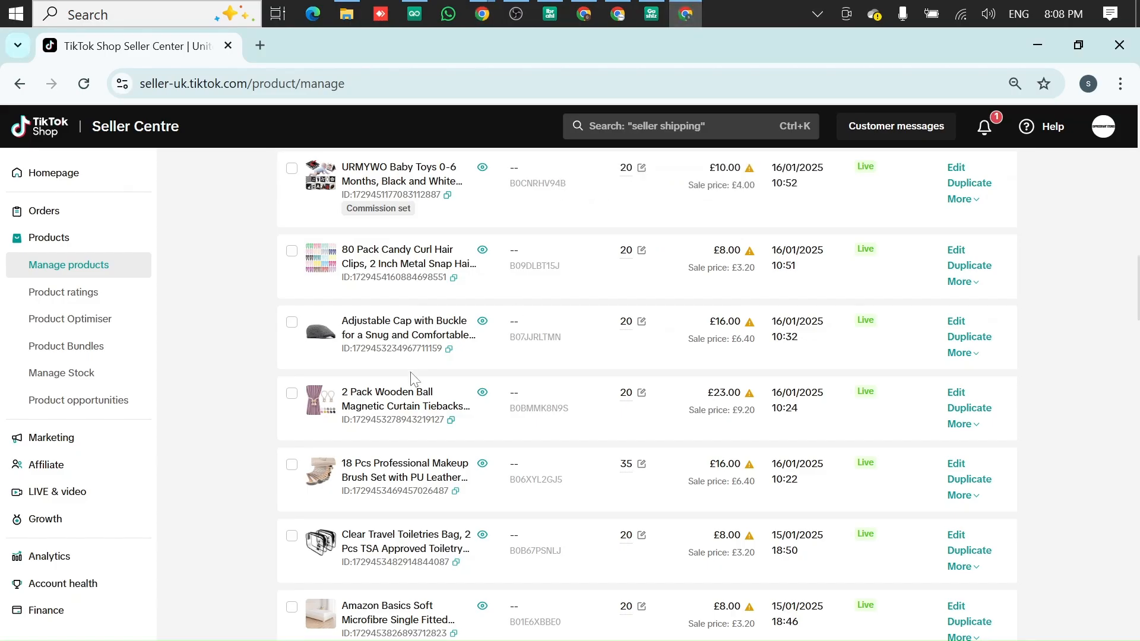
scroll(411, 378, "up", 1)
scroll(412, 378, "up", 10)
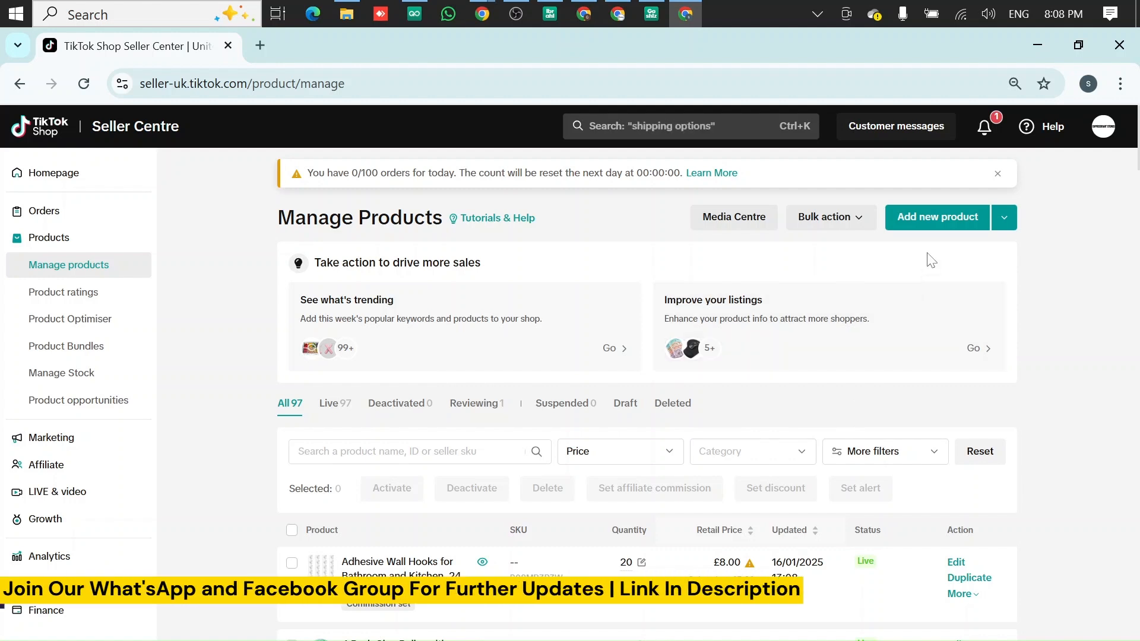
left_click(939, 231)
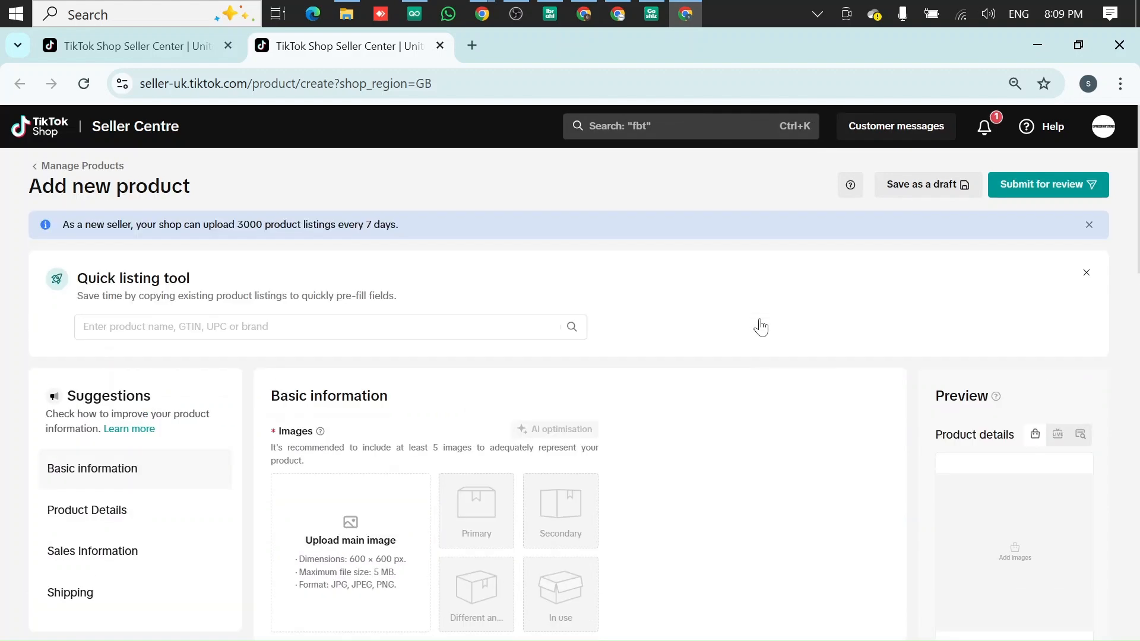
scroll(748, 320, "down", 3)
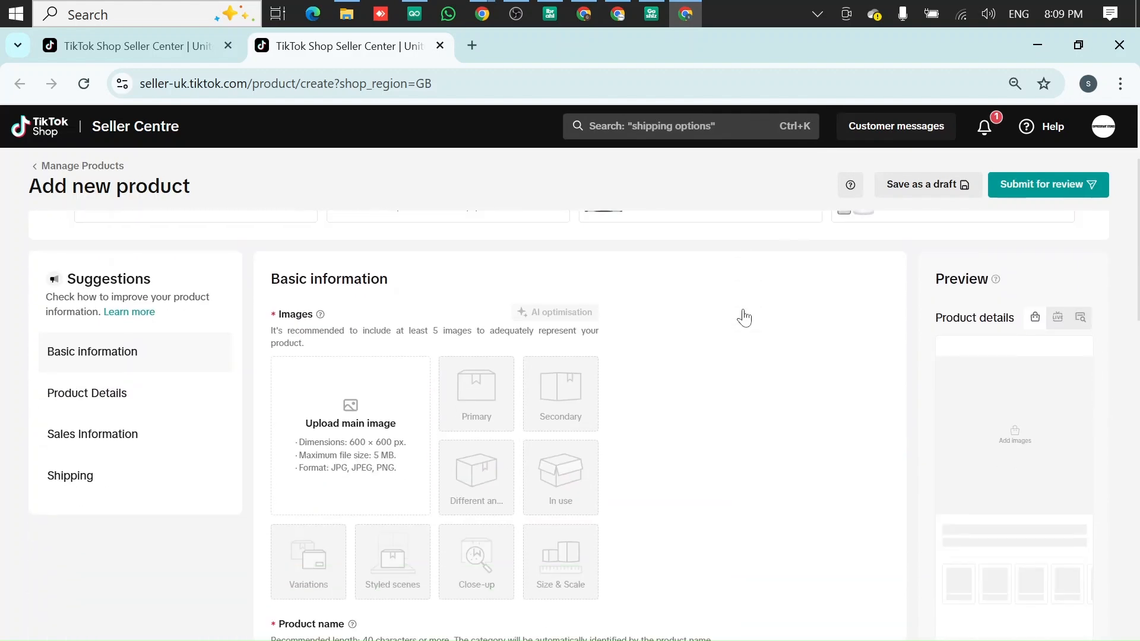
scroll(744, 310, "down", 3)
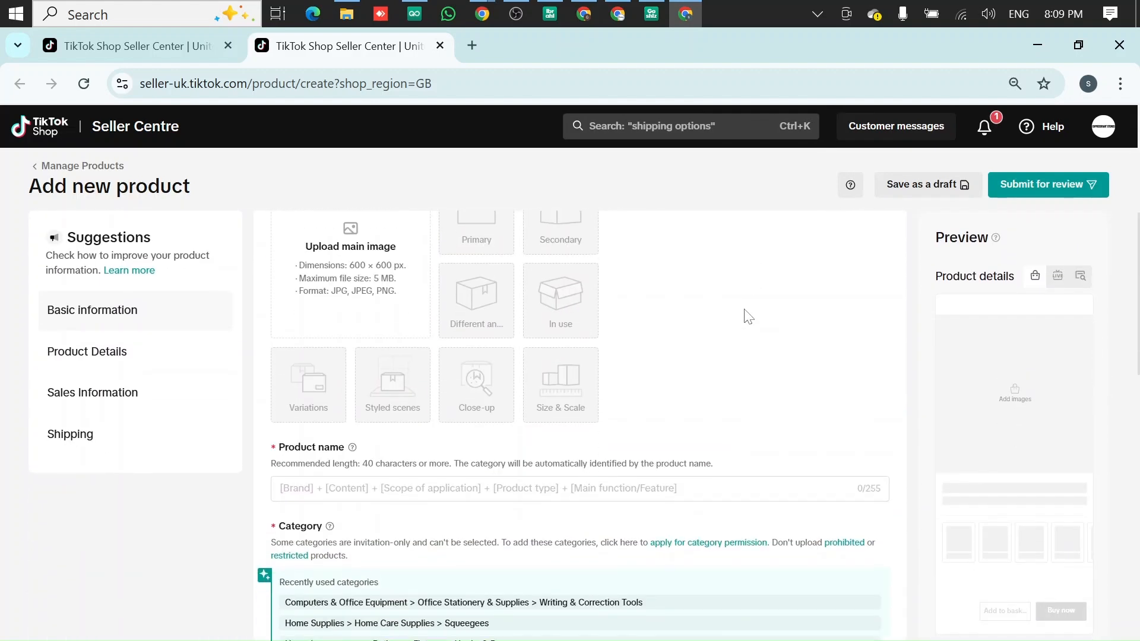
scroll(745, 310, "up", 3)
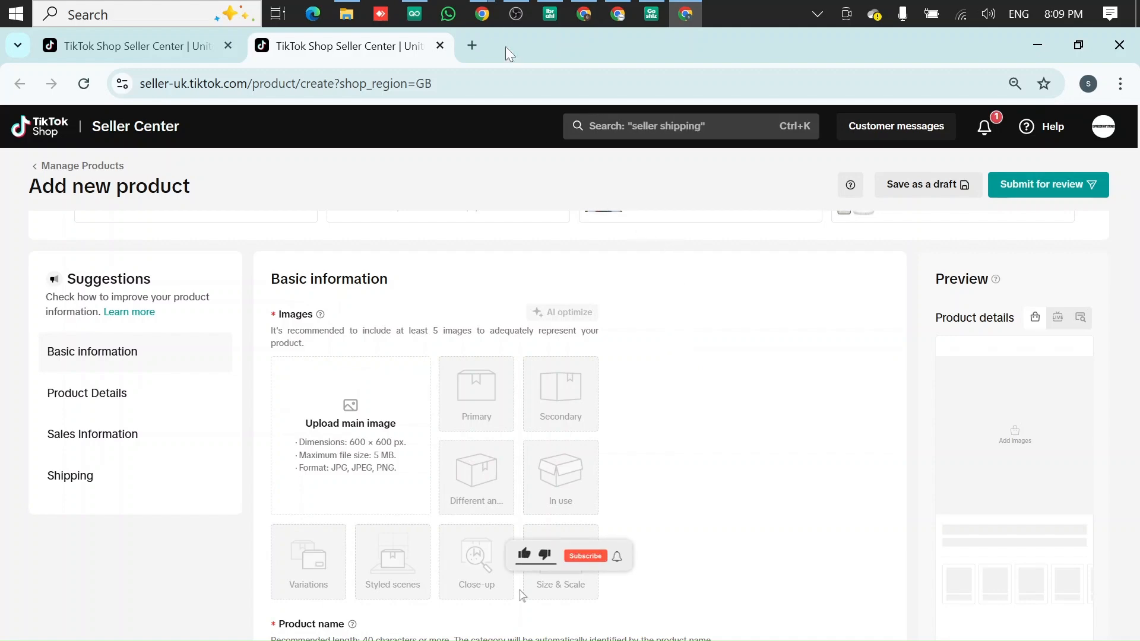
Step: Switch to the other browser window and open the Amazon UK page of the Utopia Bedding Fitted Sheet Double, Grey
mouse_move(482, 15)
left_click(479, 43)
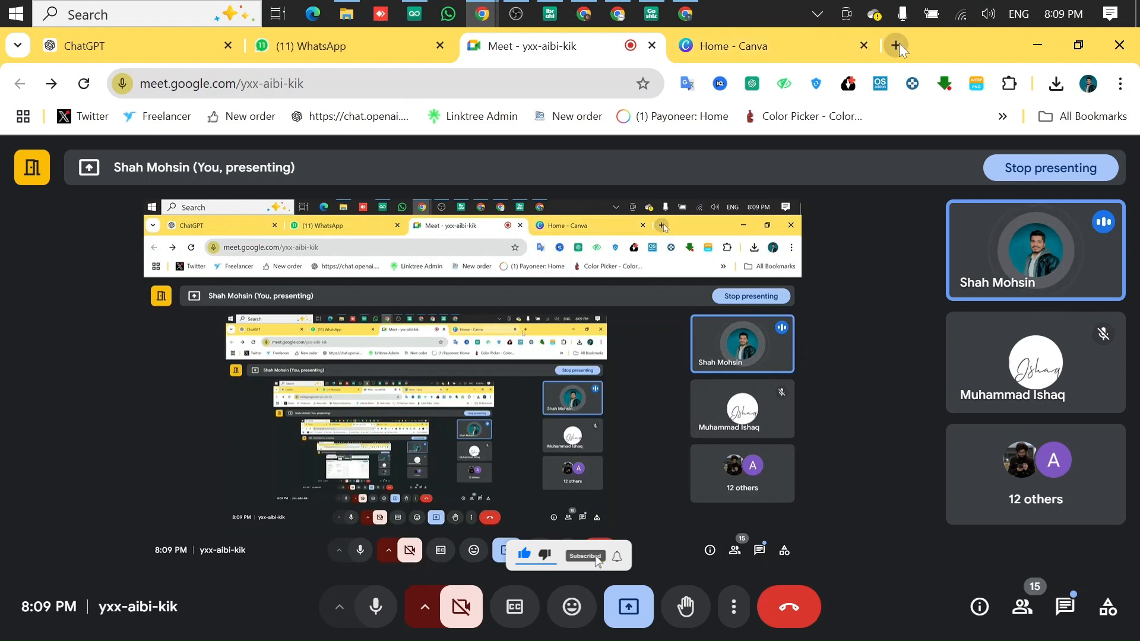
left_click(899, 45)
left_click(816, 83)
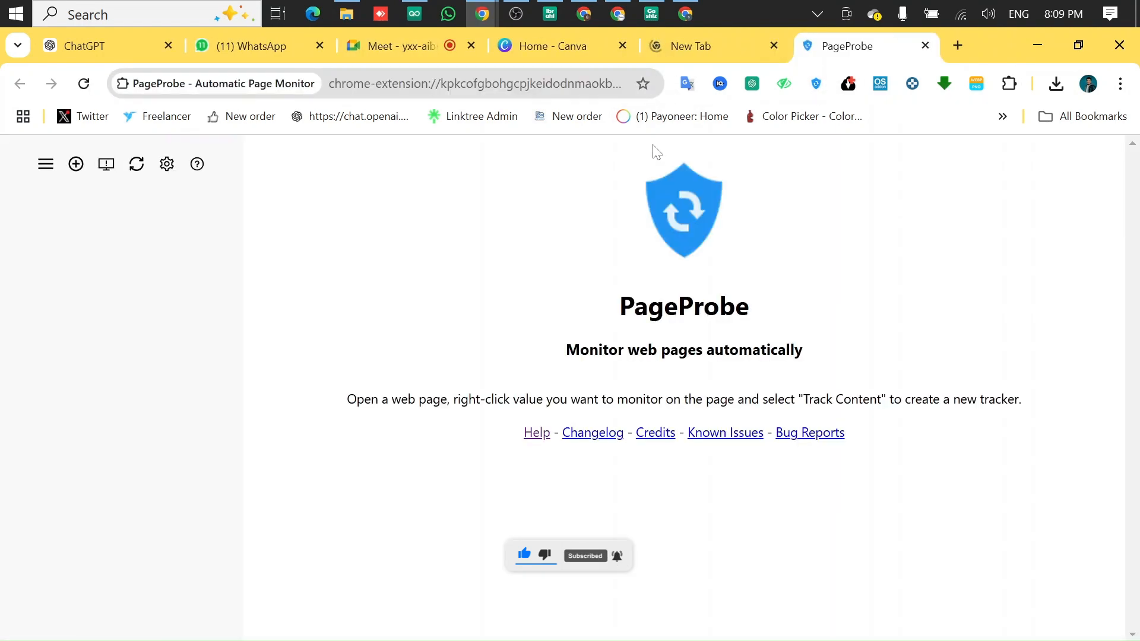
left_click(548, 206)
left_click(373, 47)
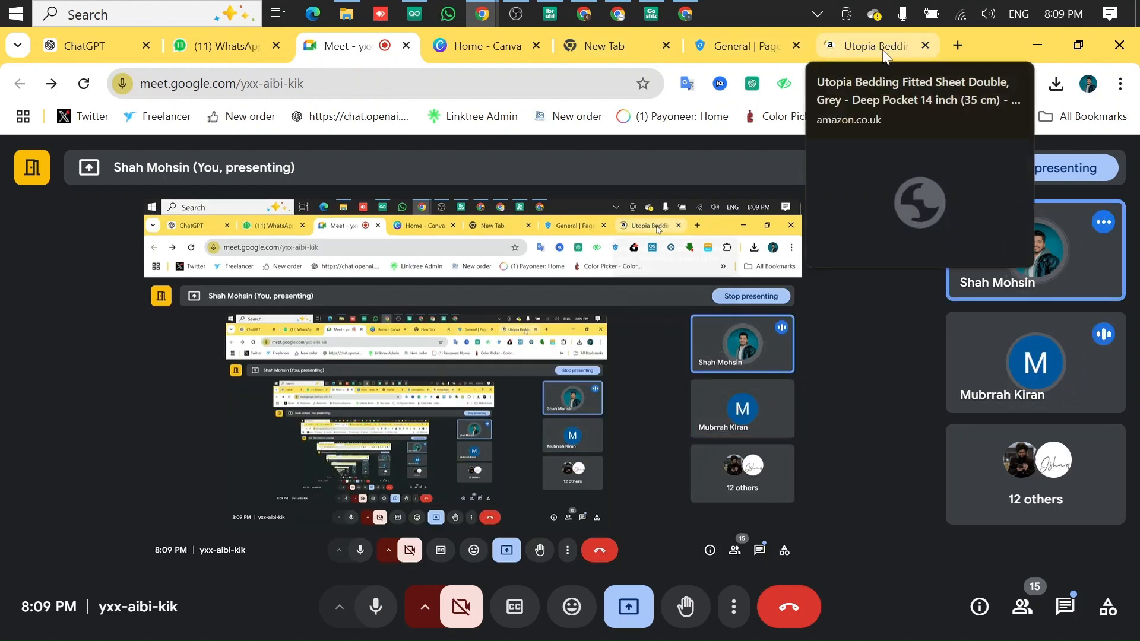
left_click(376, 623)
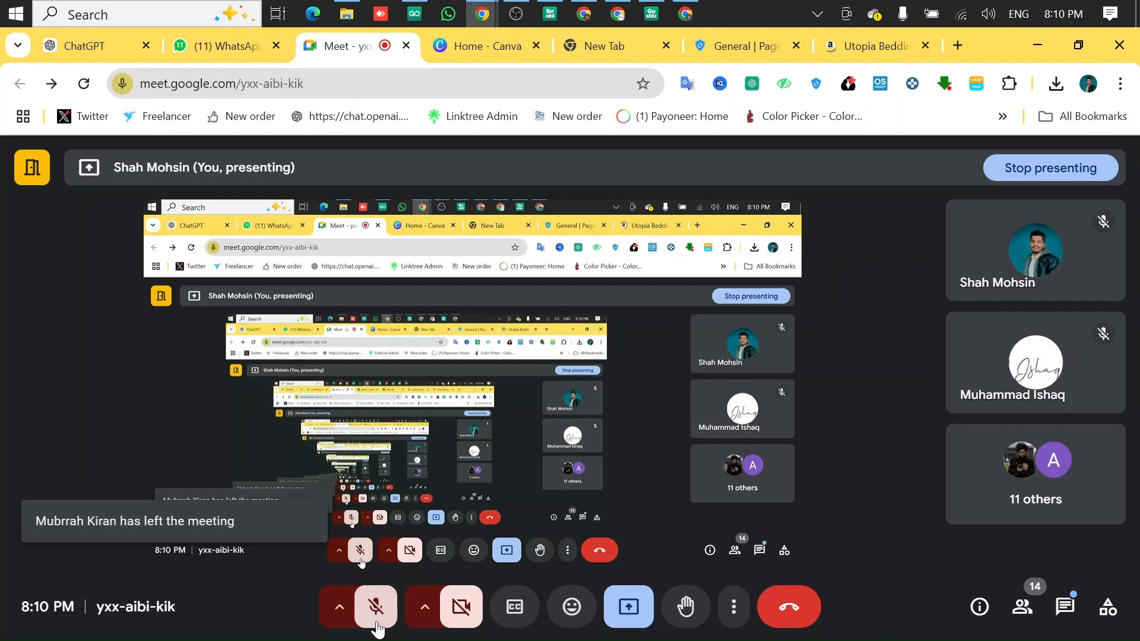
left_click(376, 623)
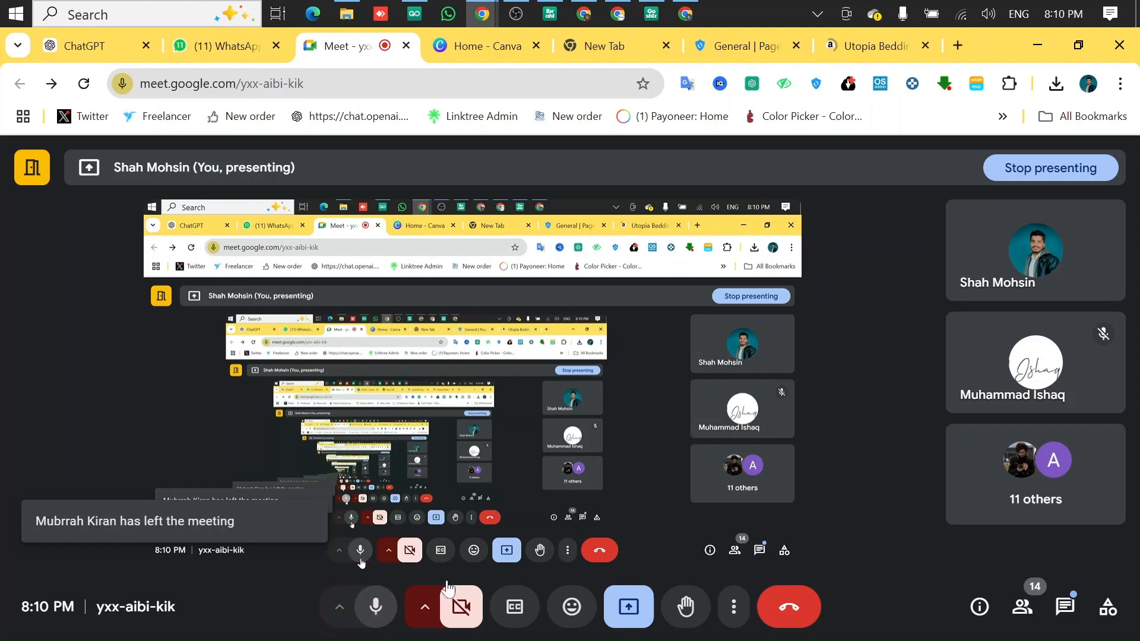
Step: Go to the Amazon fitted sheet page and examine its price, size names and colour names
left_click(859, 52)
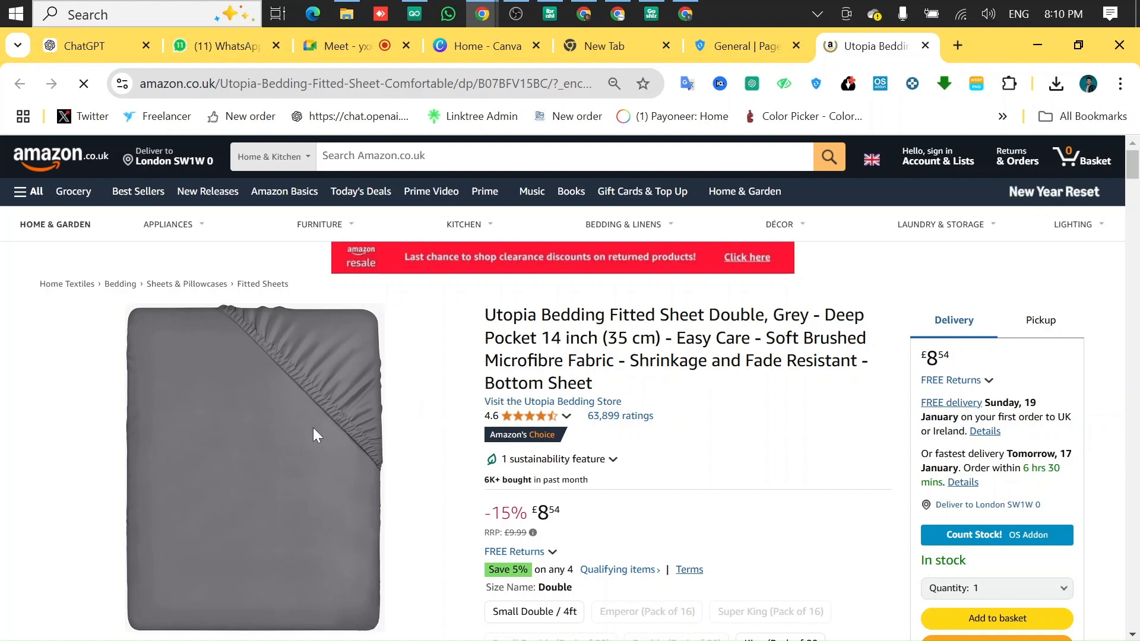
scroll(707, 398, "down", 3)
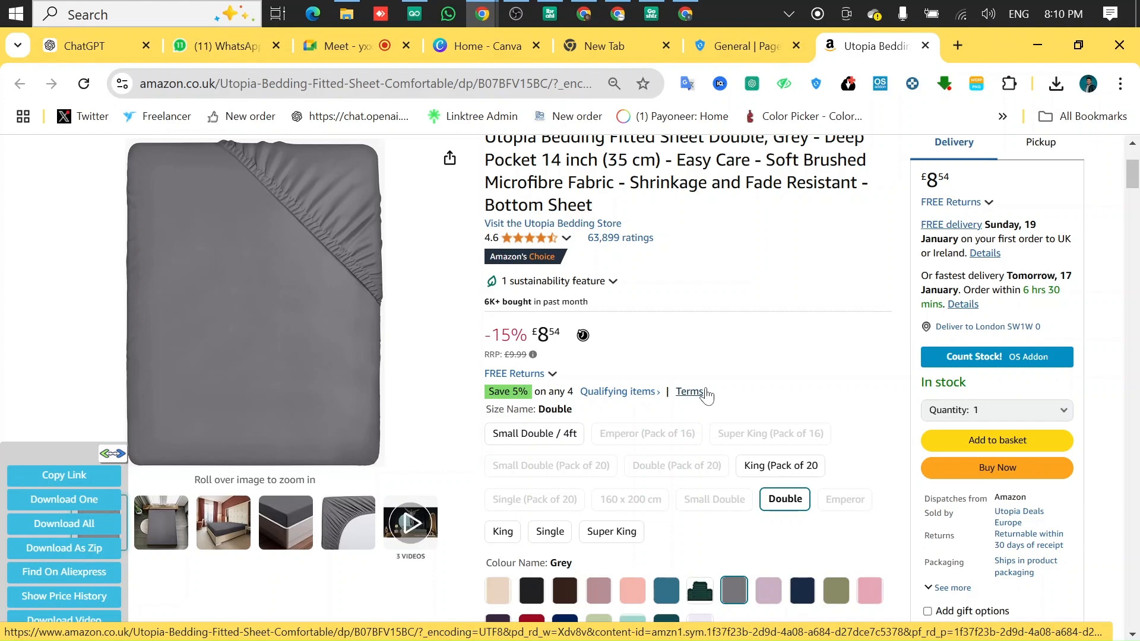
scroll(772, 362, "up", 2)
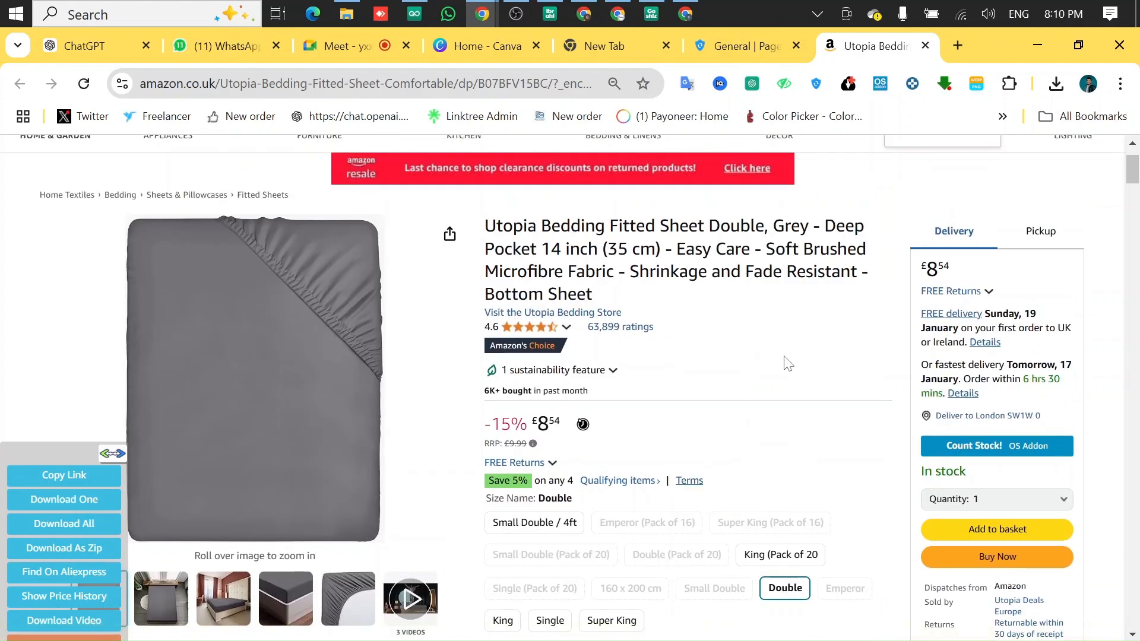
Step: Preview the fitted sheet's enlarged main image, close it, and download all product images from the Amazon listing
mouse_move(295, 372)
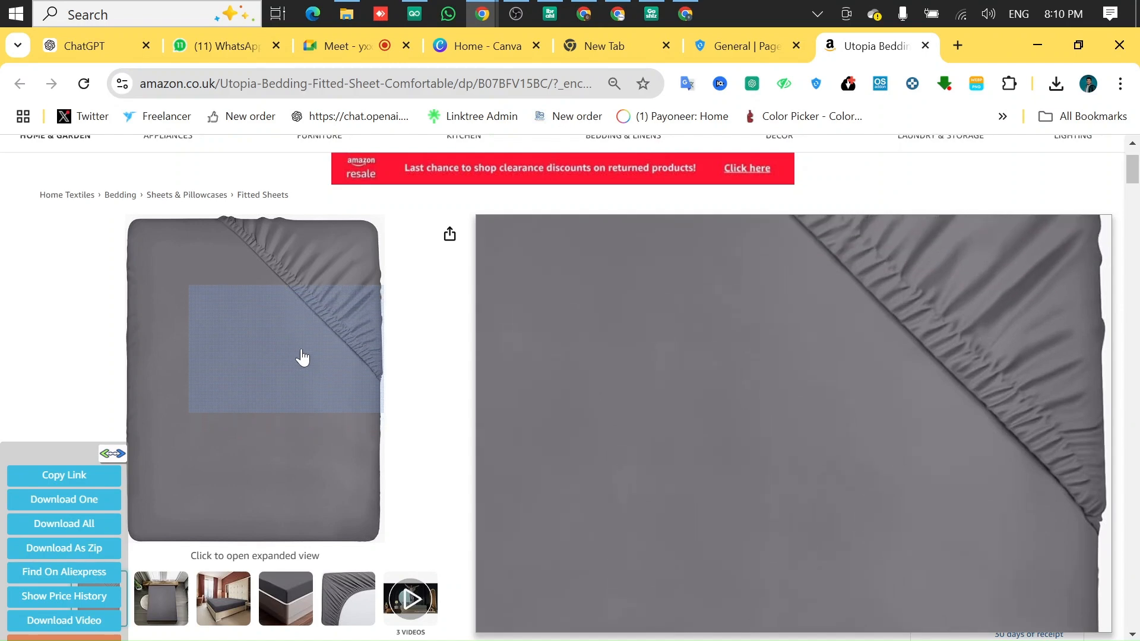
left_click(303, 358)
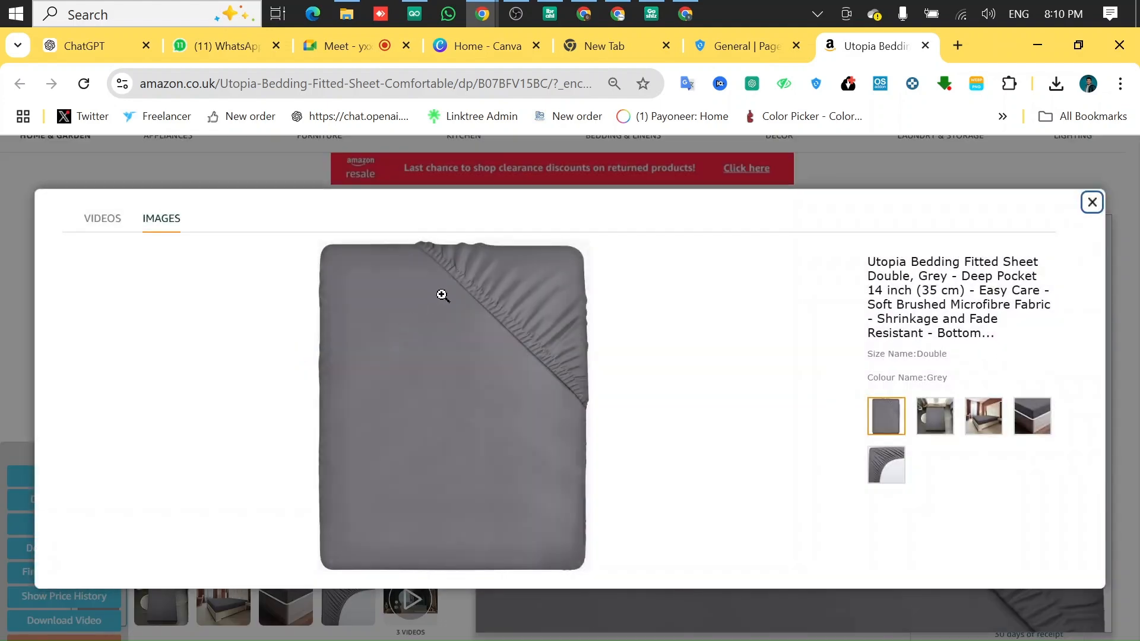
right_click(443, 294)
left_click(699, 274)
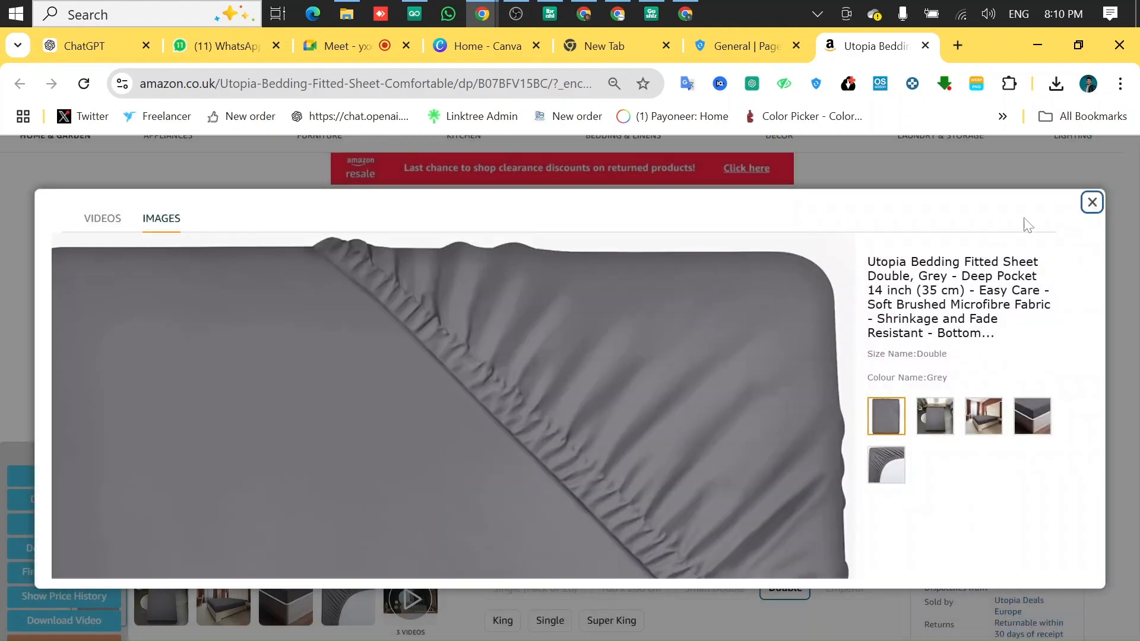
left_click(1092, 202)
mouse_move(366, 348)
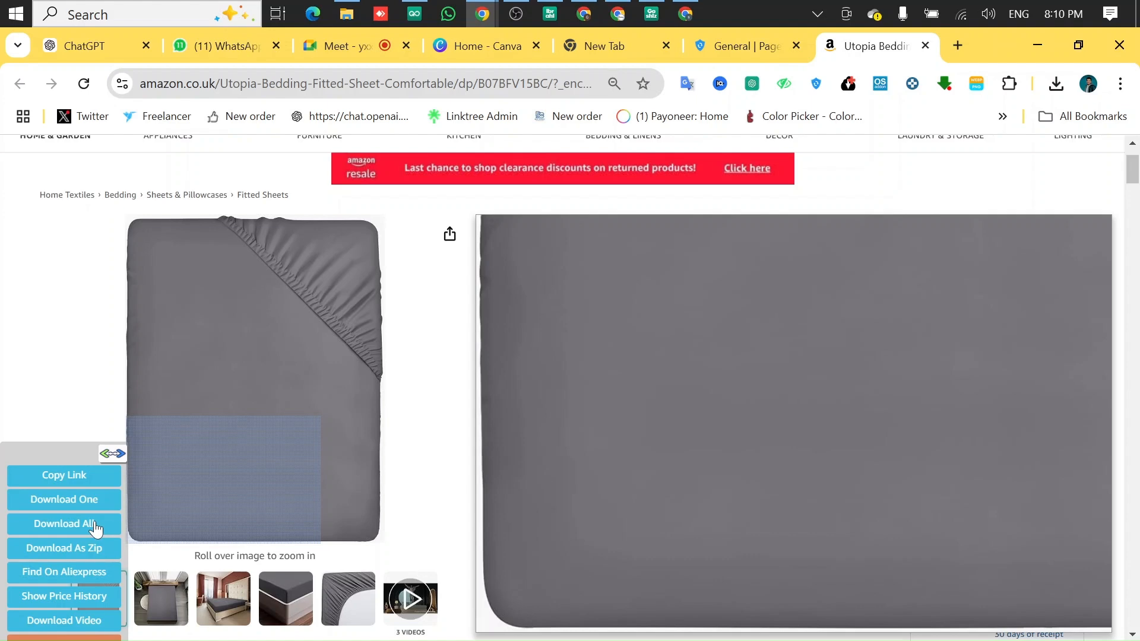
left_click(94, 525)
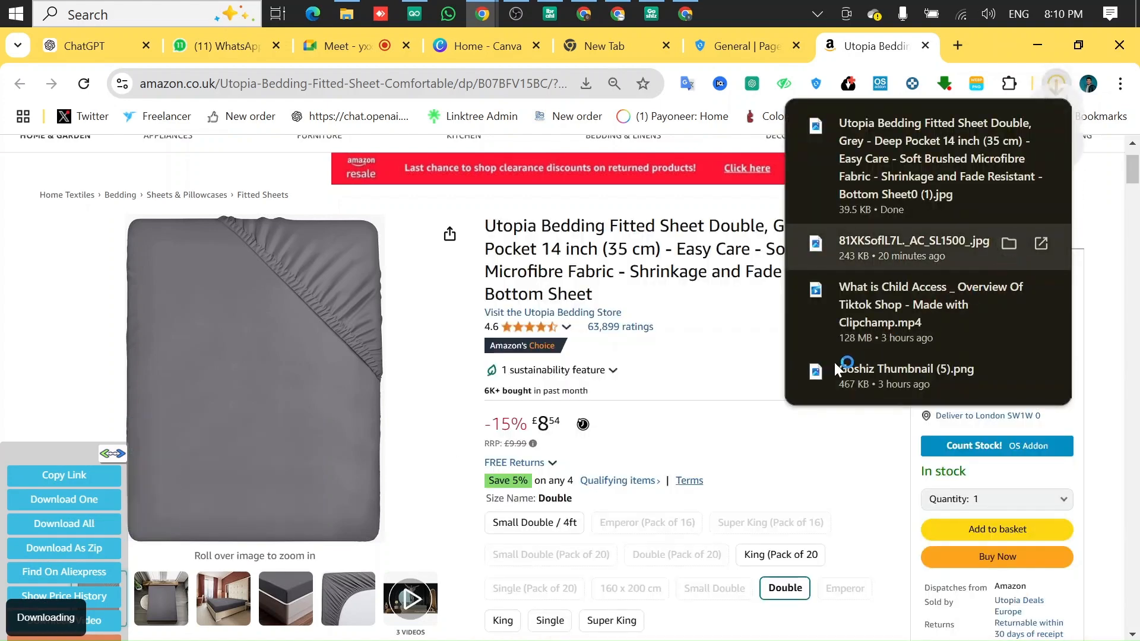
Step: Return to the TikTok Shop form and upload the five Utopia Bedding Fitted Sheet images from the local Downloads folder
left_click(687, 18)
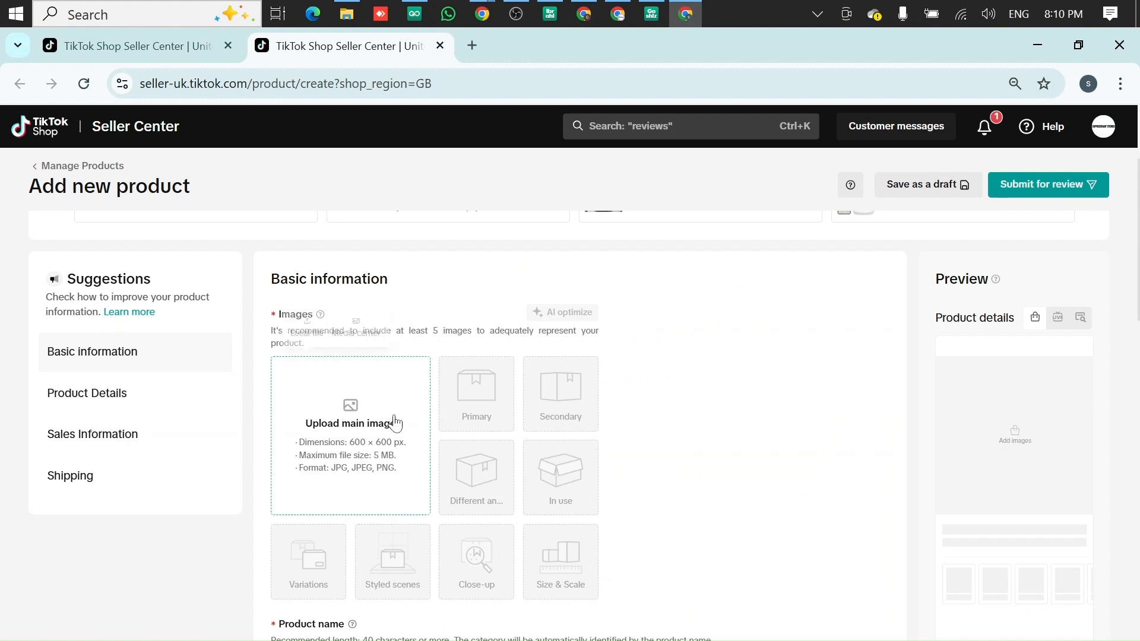
mouse_move(395, 423)
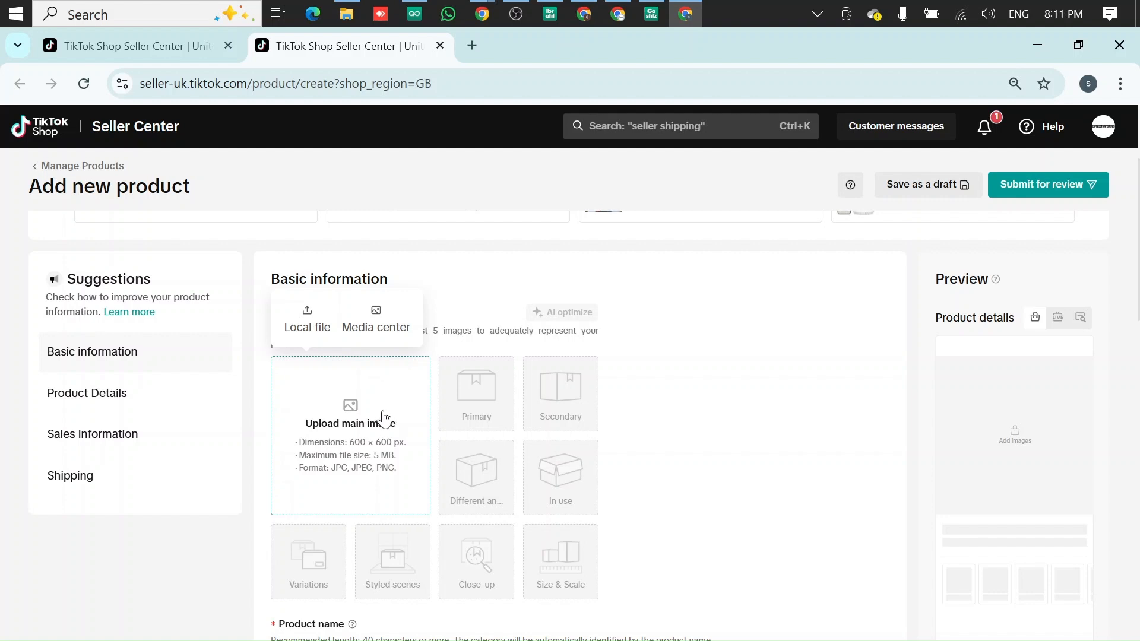
left_click(307, 321)
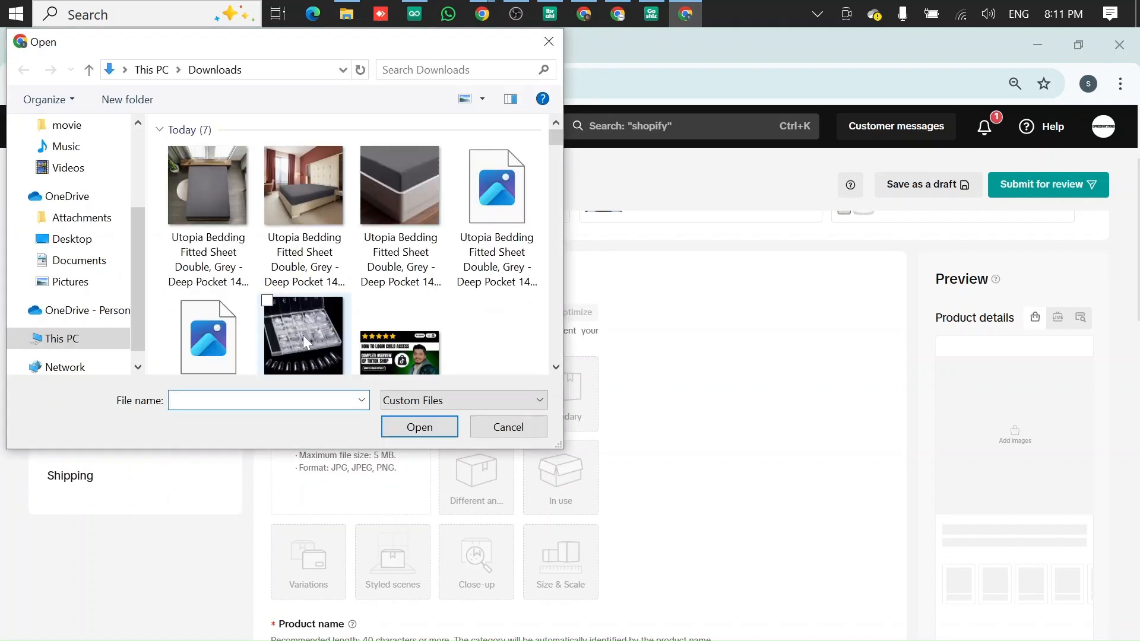
left_click(208, 213)
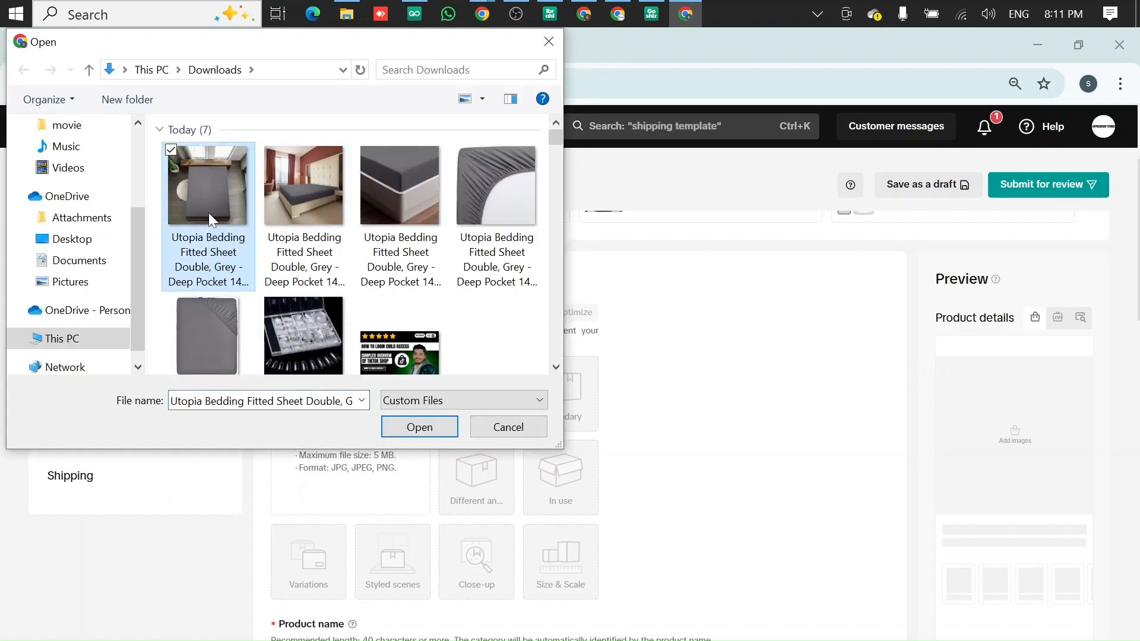
left_click(215, 325, "shift")
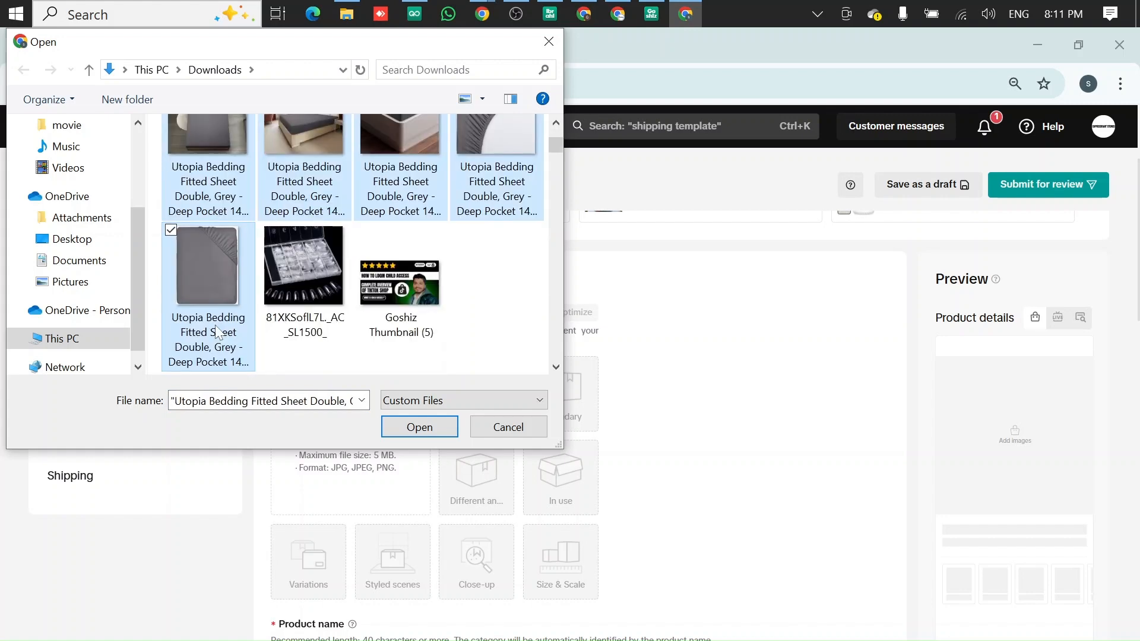
left_click(413, 427)
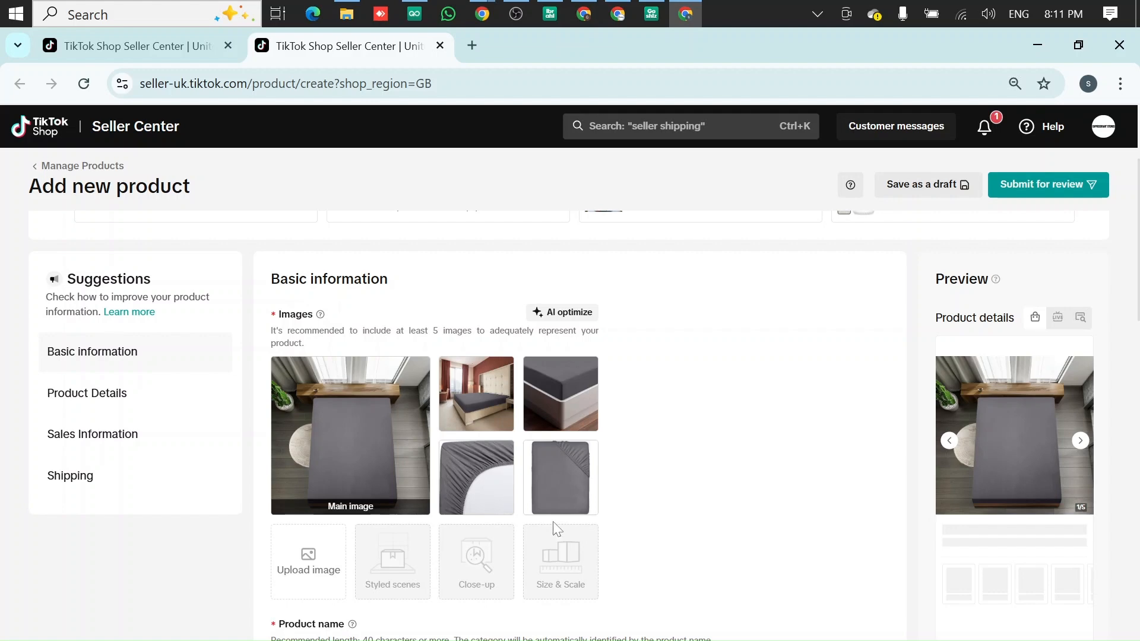
Step: Check the image order in the Amazon gallery and make the folded grey sheet picture the TikTok listing's main image
left_click(614, 15)
left_click(604, 24)
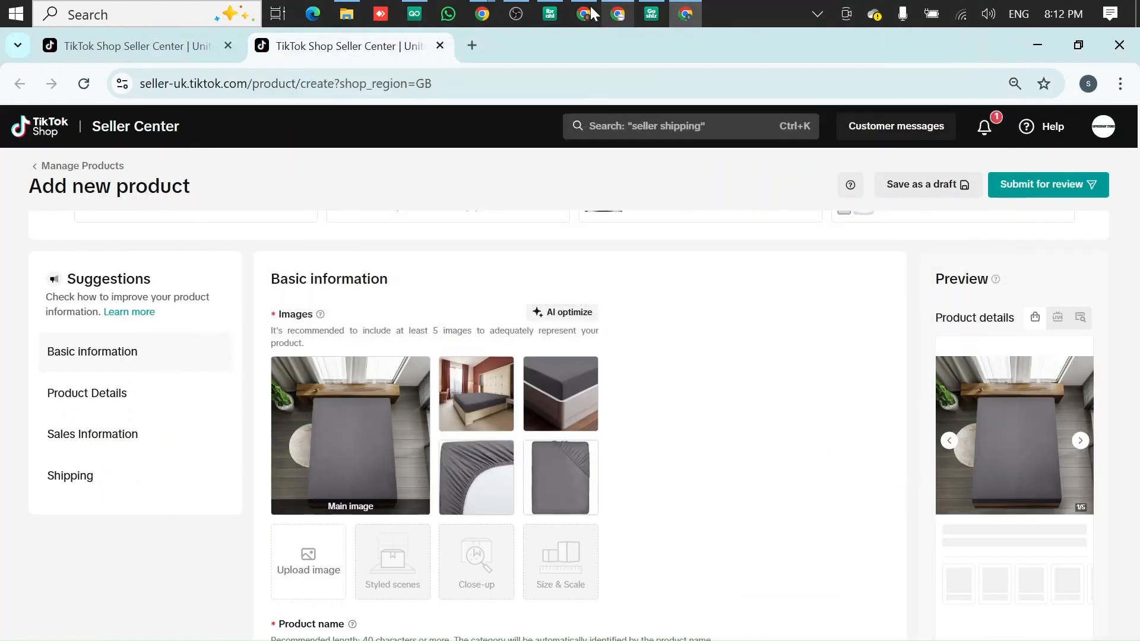
mouse_move(482, 14)
left_click(380, 89)
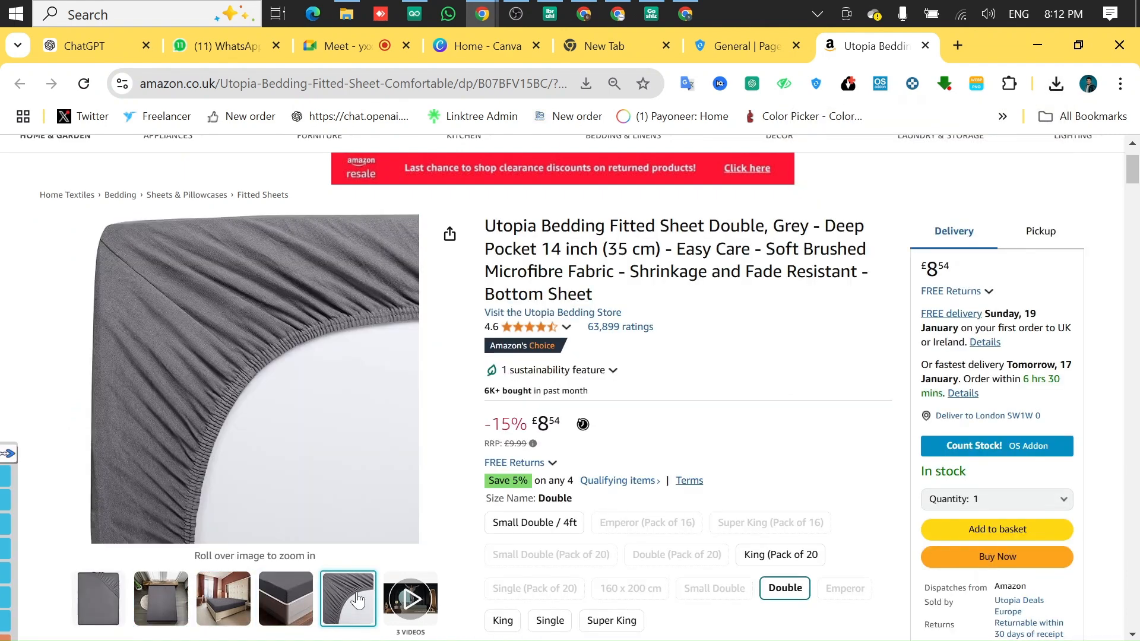
left_click(682, 13)
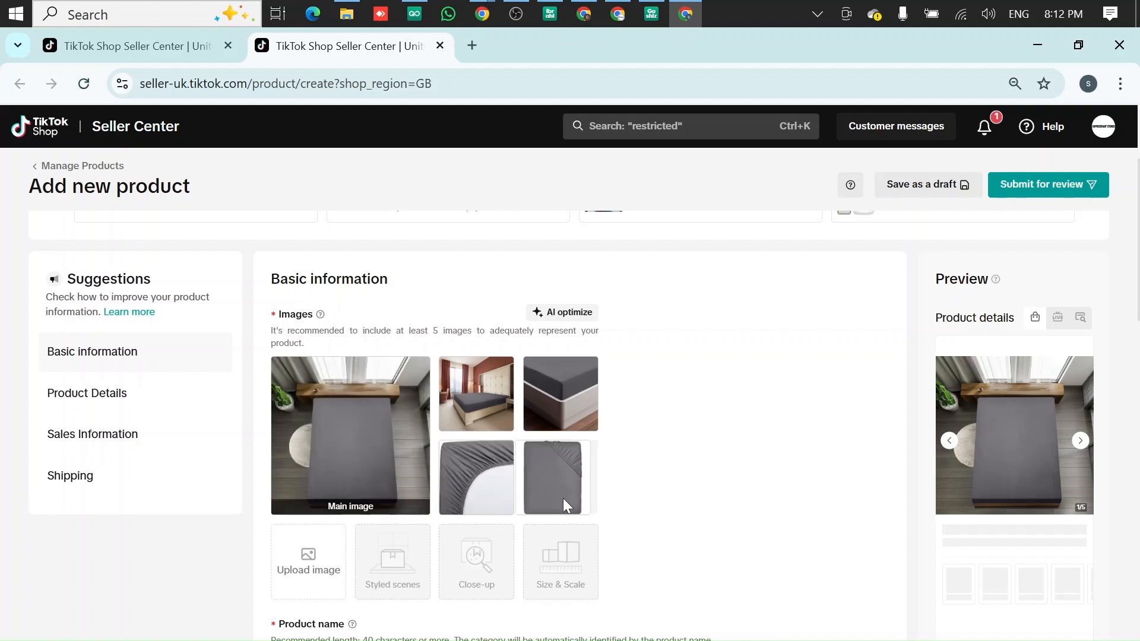
left_click_drag(563, 497, 372, 466)
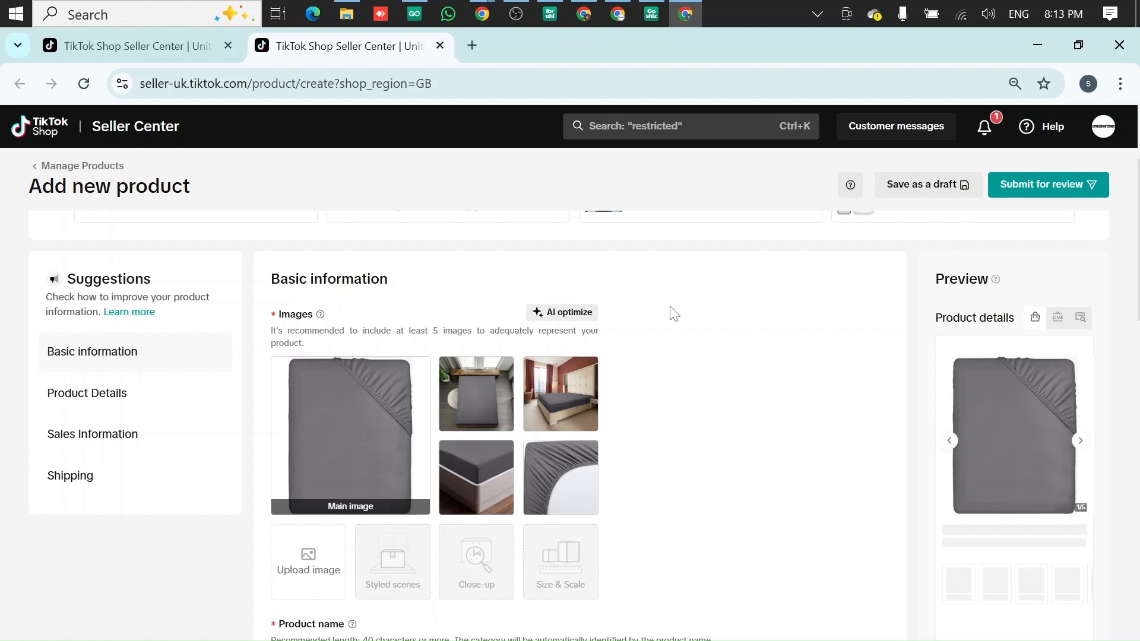
Step: Copy the Amazon product title without the brand word "Utopia", from "Bedding Fitted Sheet Double" through "Bottom Sheet"
scroll(673, 312, "down", 1)
scroll(682, 315, "down", 1)
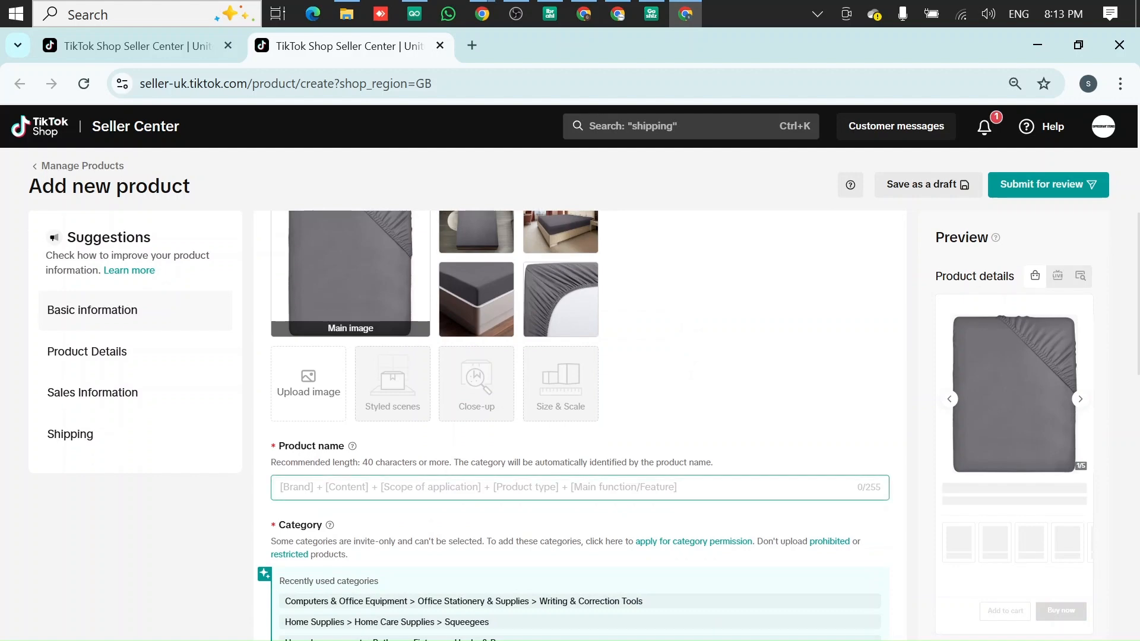
left_click(684, 13)
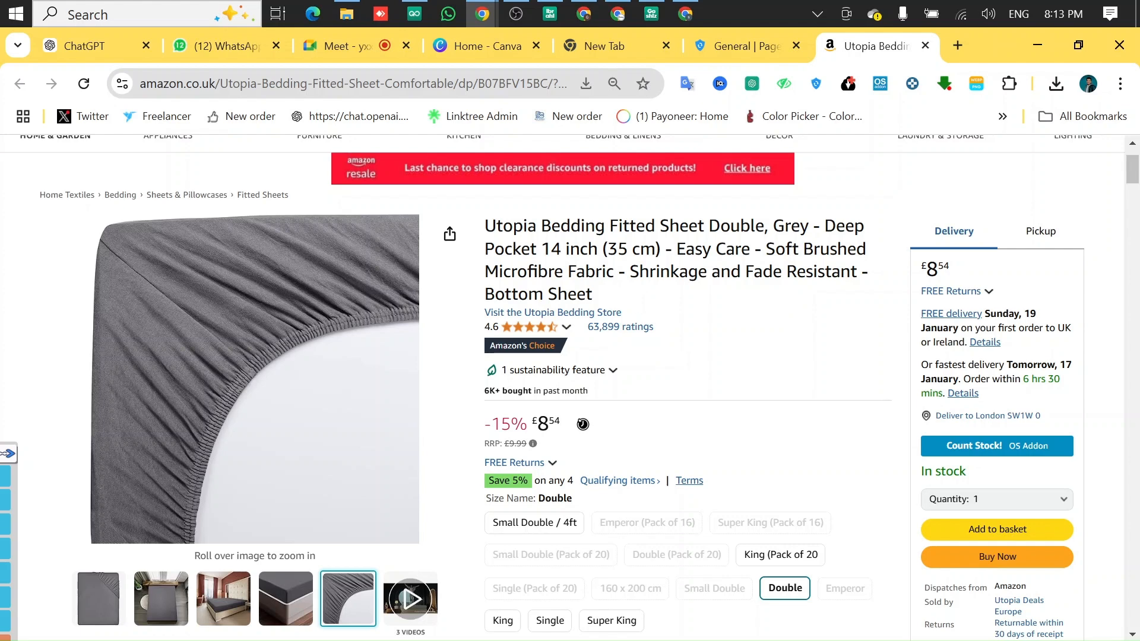
left_click_drag(484, 225, 730, 295)
left_click(736, 309)
left_click_drag(541, 226, 614, 299)
right_click(600, 241)
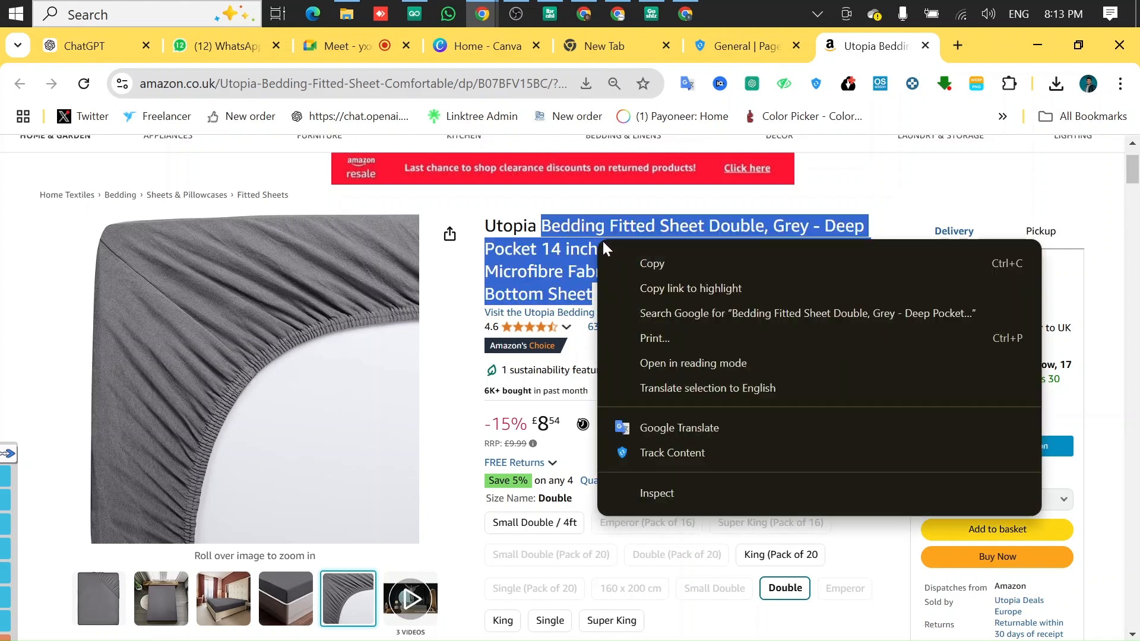
left_click(619, 251)
Step: Switch back to the TikTok Shop form and paste the copied title as the product name
left_click(690, 13)
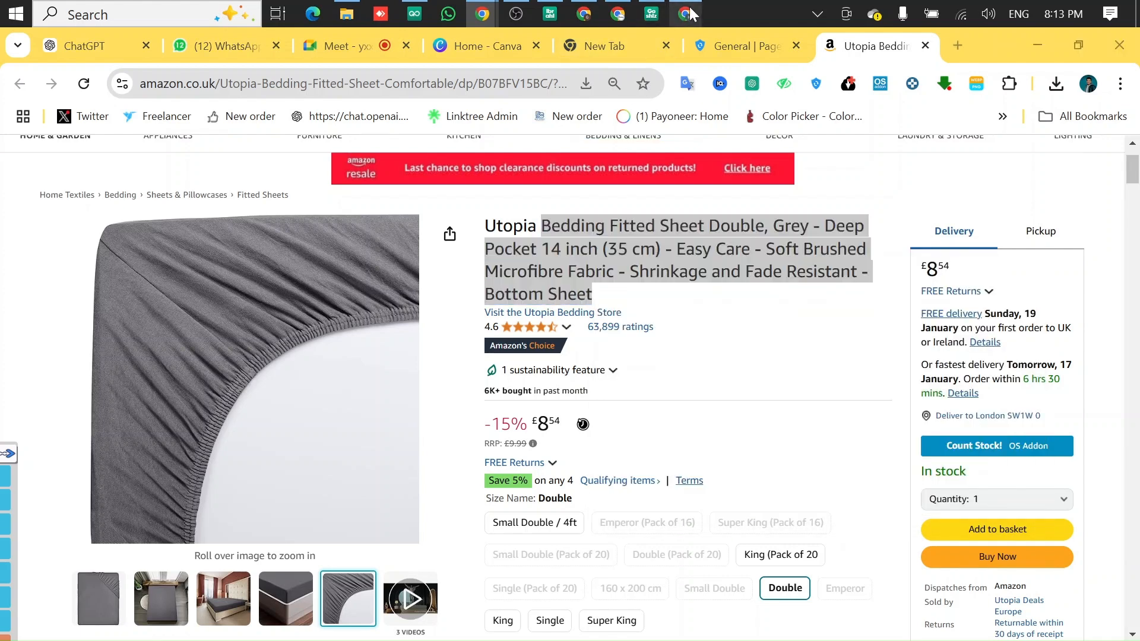
left_click(502, 487)
right_click(503, 488)
left_click(537, 280)
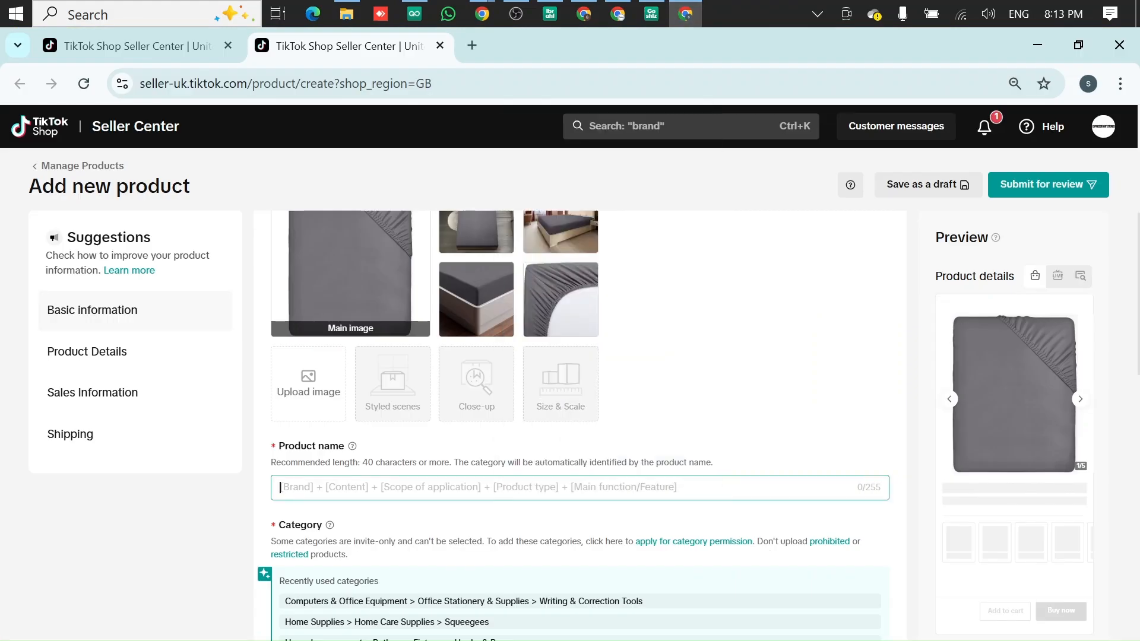
Step: Choose the suggested category Textiles & Soft Furnishings > Bedding and Linens > Sheets & Pillowcases for the product
left_click(718, 381)
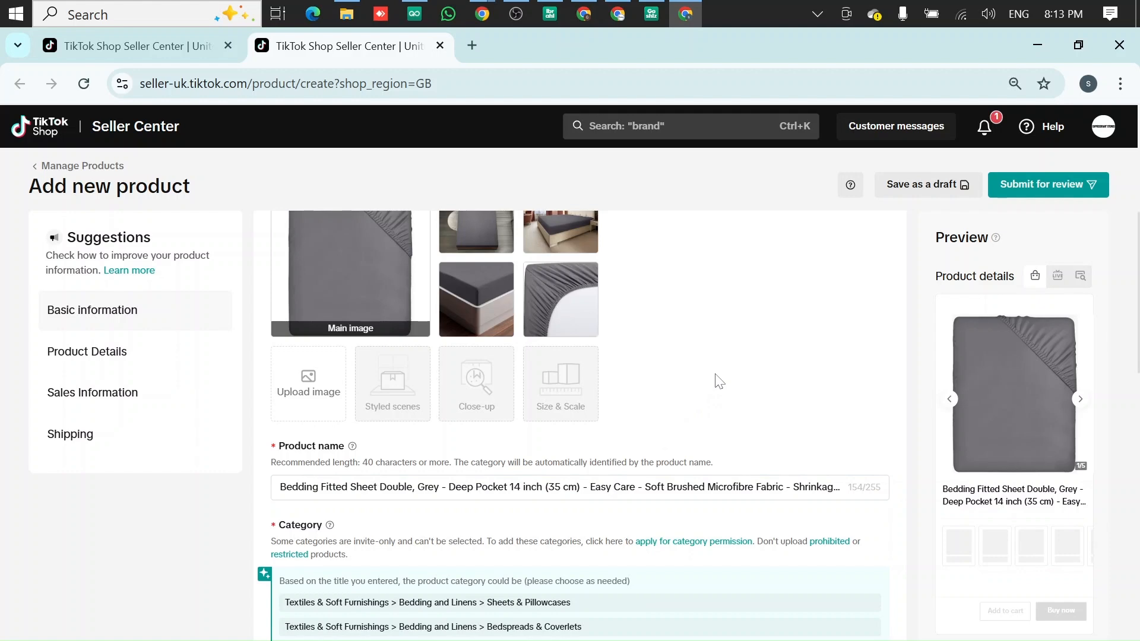
scroll(678, 374, "down", 1)
left_click(402, 519)
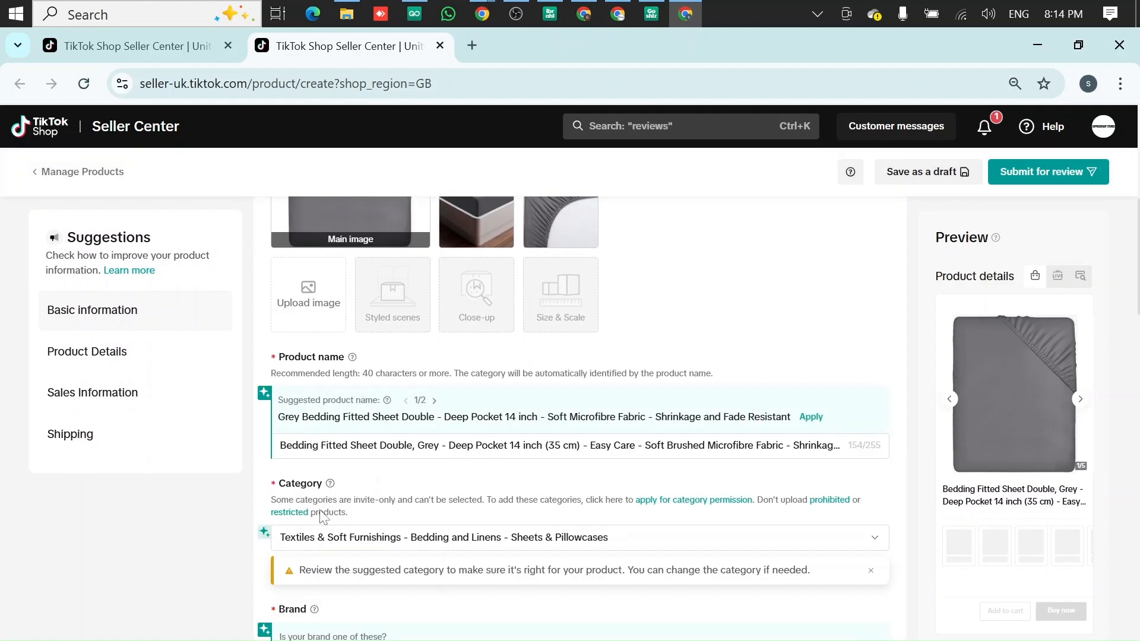
scroll(321, 517, "down", 1)
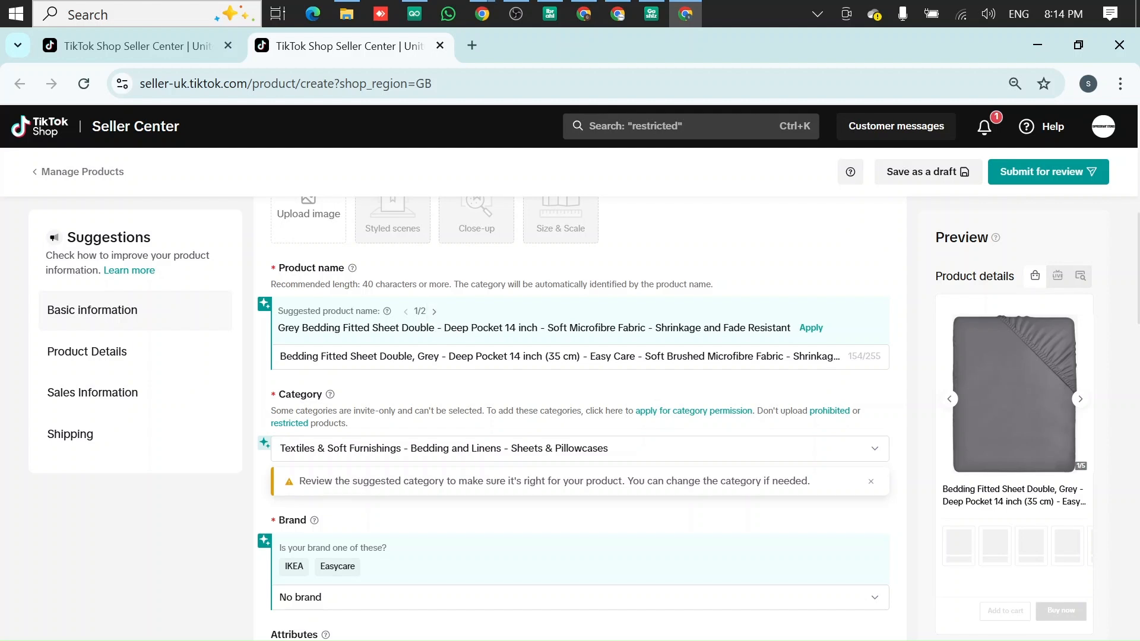
Step: Review the second suggested product name and the category, brand and attribute fields of the listing form
left_click(434, 311)
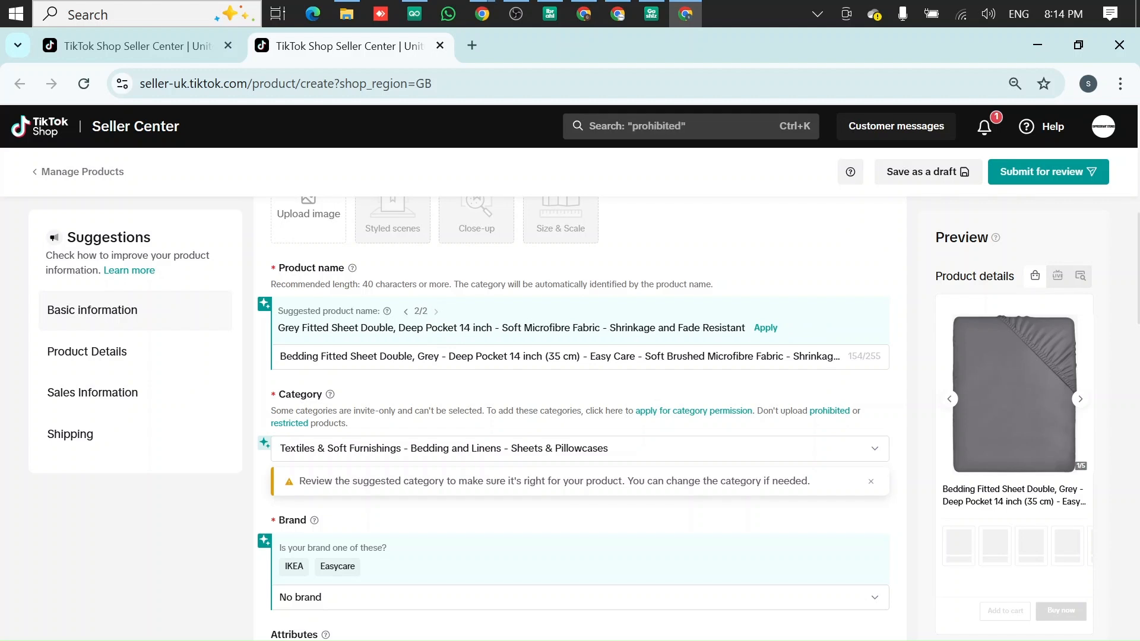
left_click(766, 330)
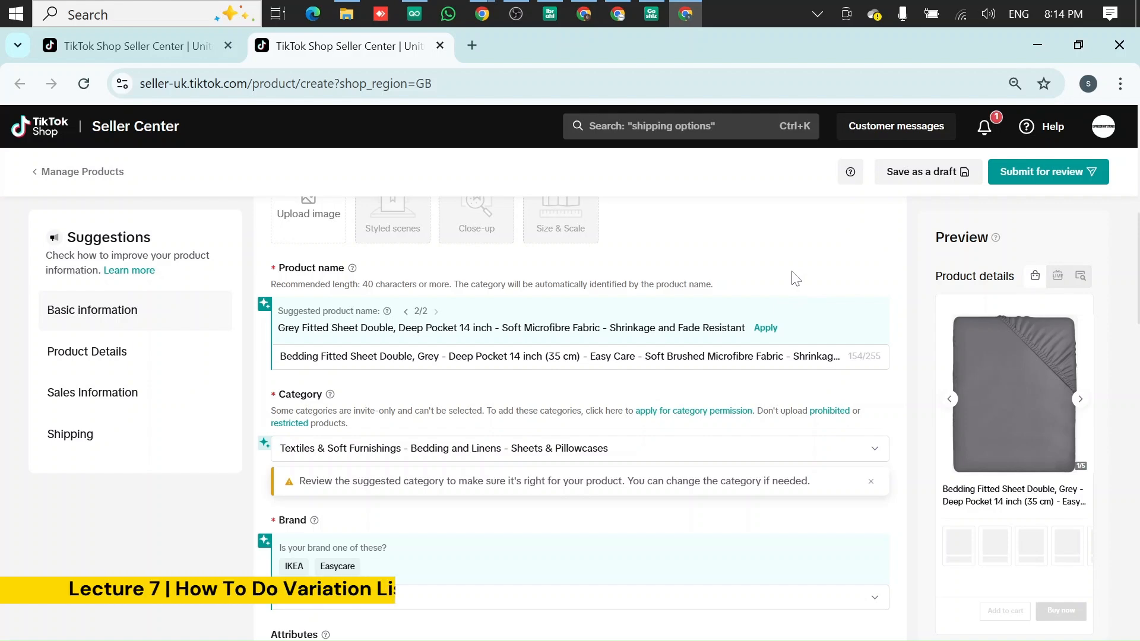
scroll(794, 279, "down", 3)
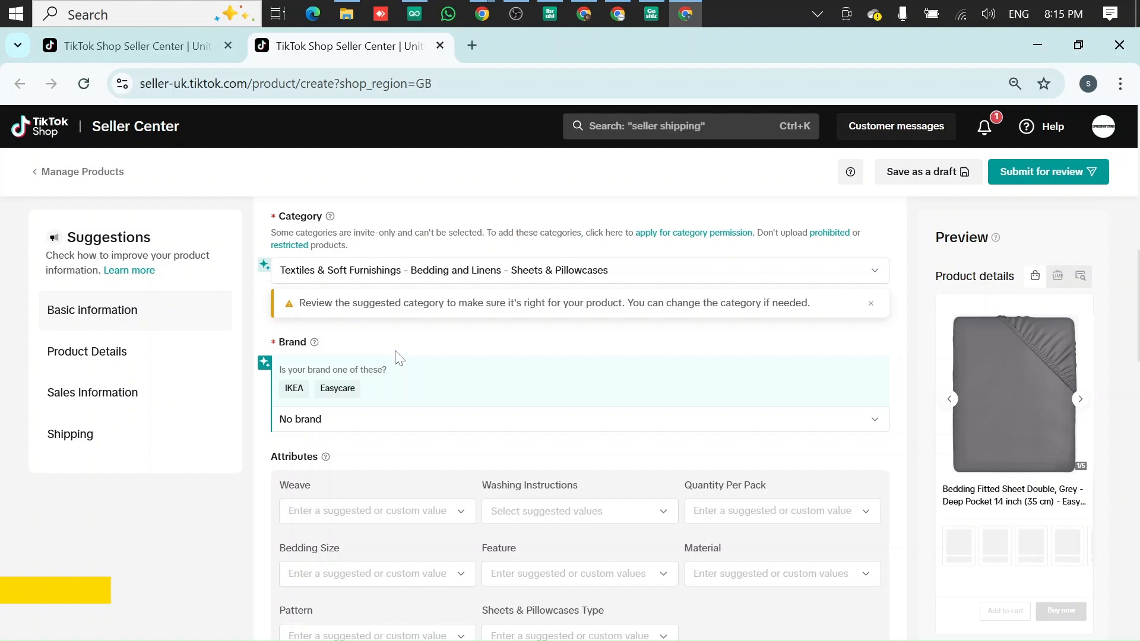
scroll(396, 357, "down", 3)
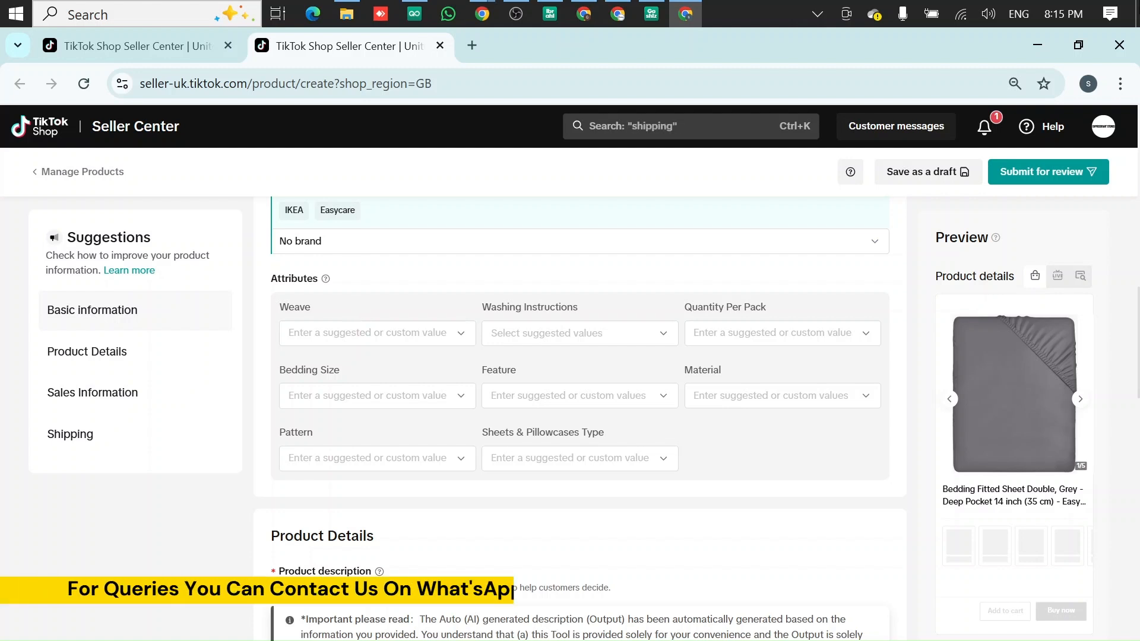
scroll(356, 304, "up", 6)
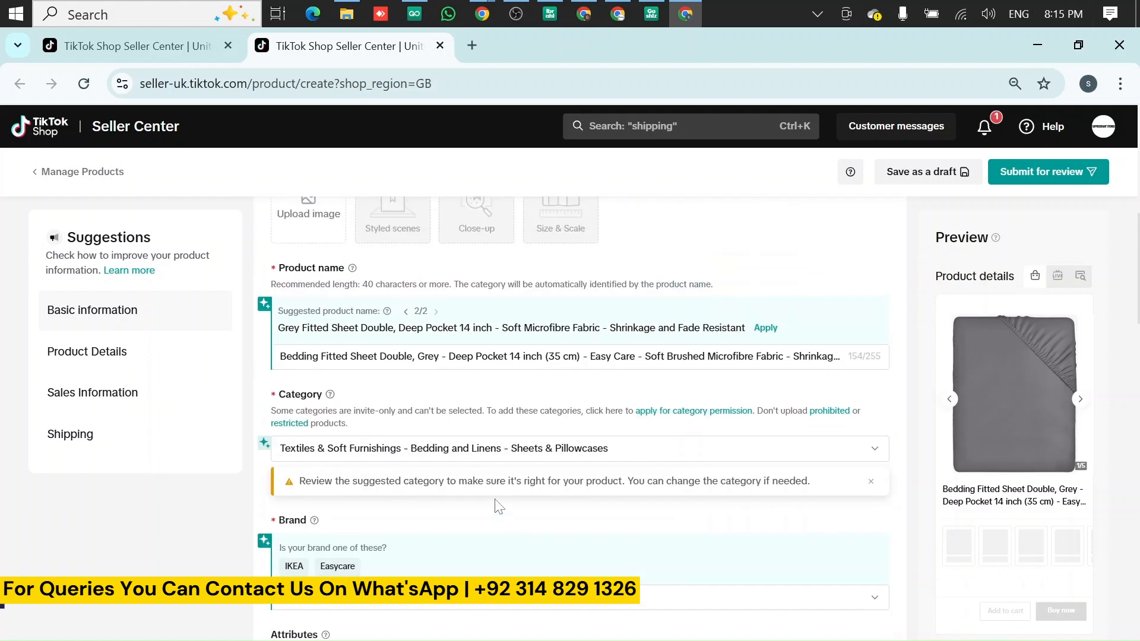
scroll(466, 466, "down", 3)
scroll(515, 443, "up", 2)
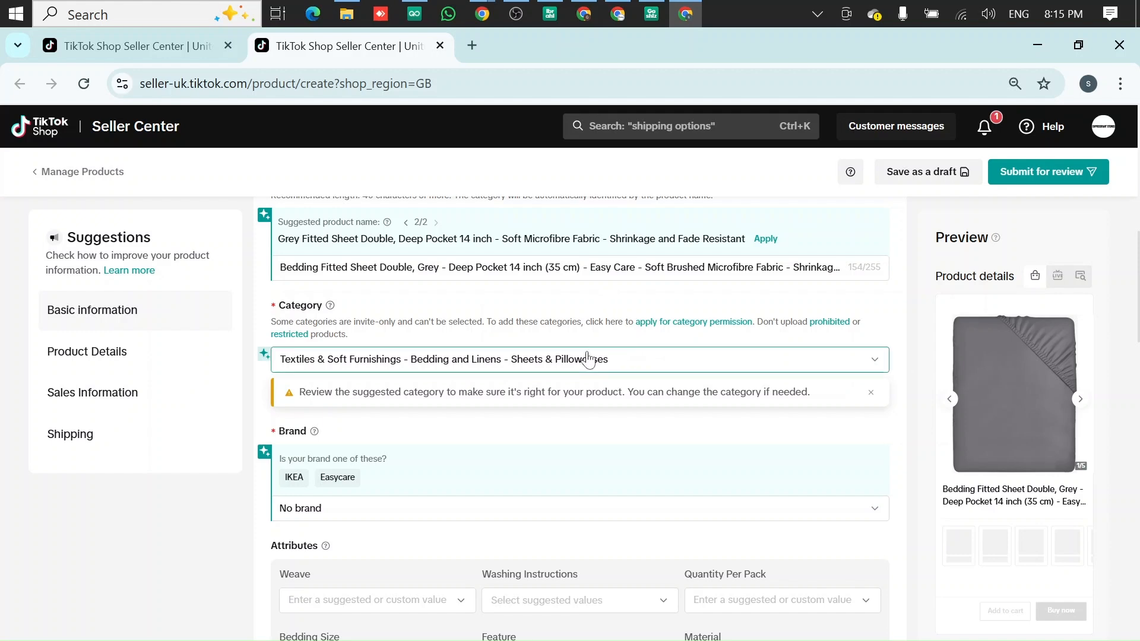
scroll(587, 353, "down", 2)
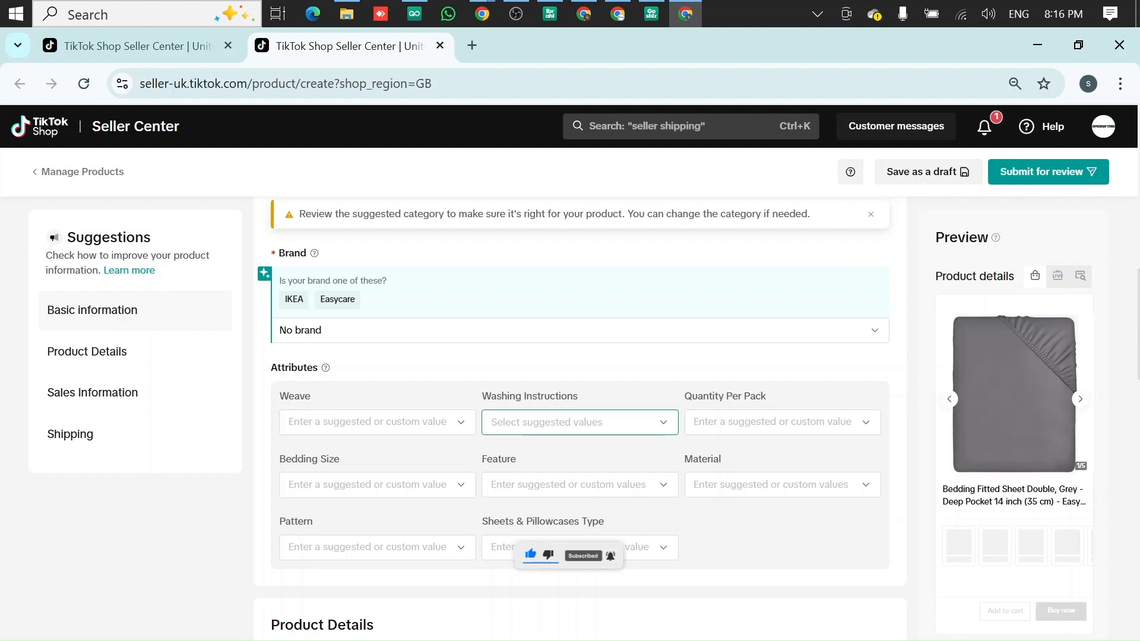
Step: Copy the attribute label "Weave", switch to the Amazon product page and look for it in the page text and product details
double_click(297, 397)
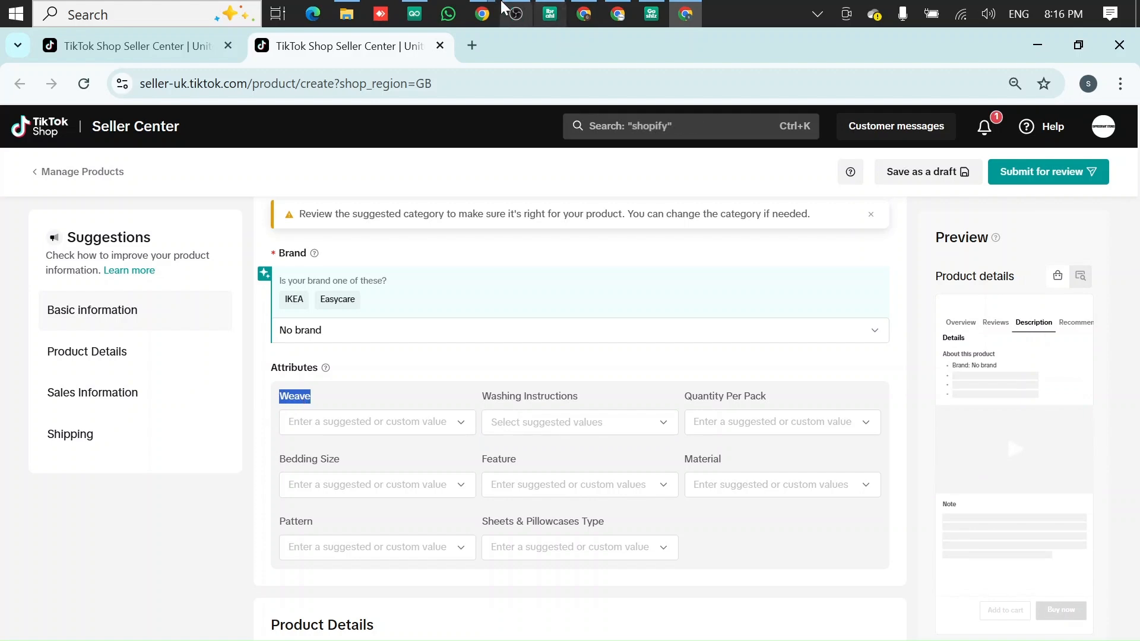
mouse_move(483, 13)
left_click(403, 130)
left_click(783, 398)
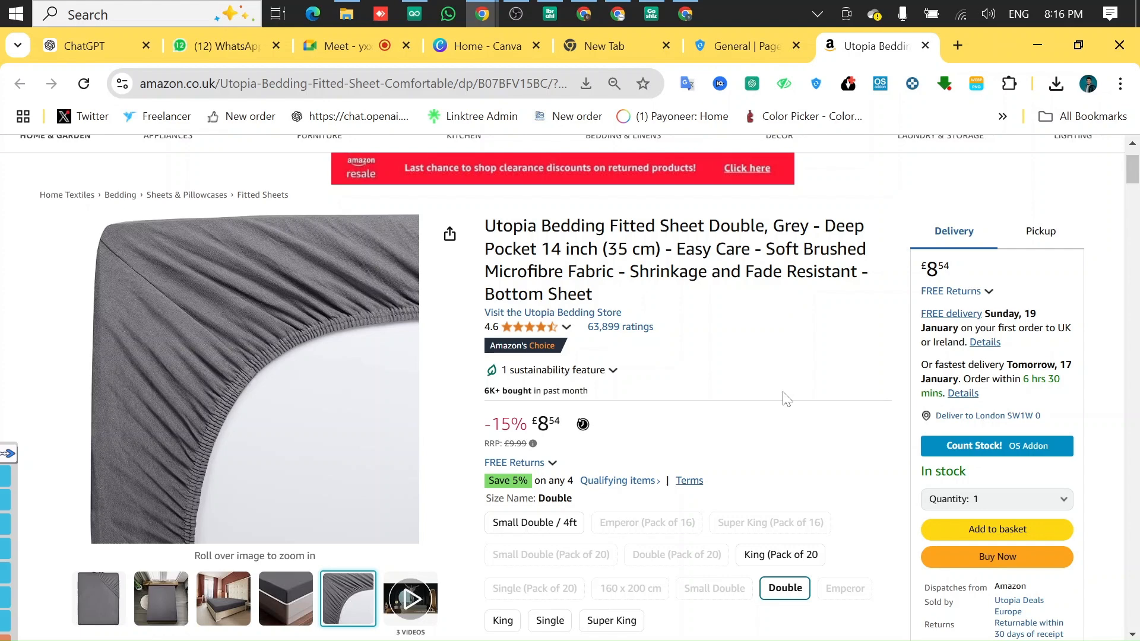
key("ctrl+f")
key("ctrl+v")
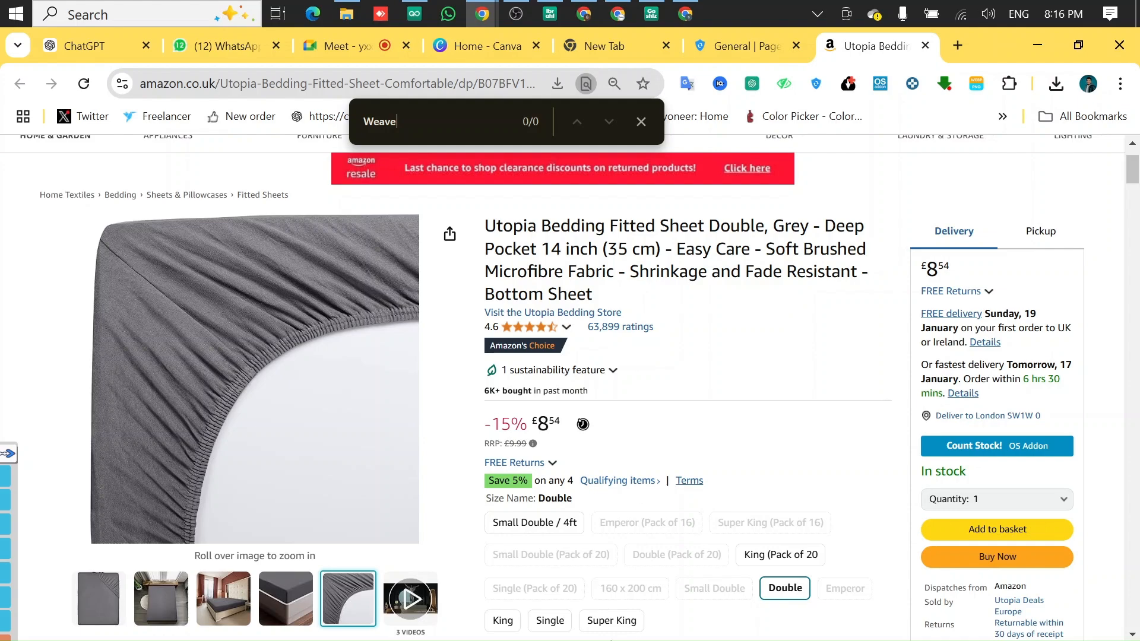
scroll(763, 355, "down", 1)
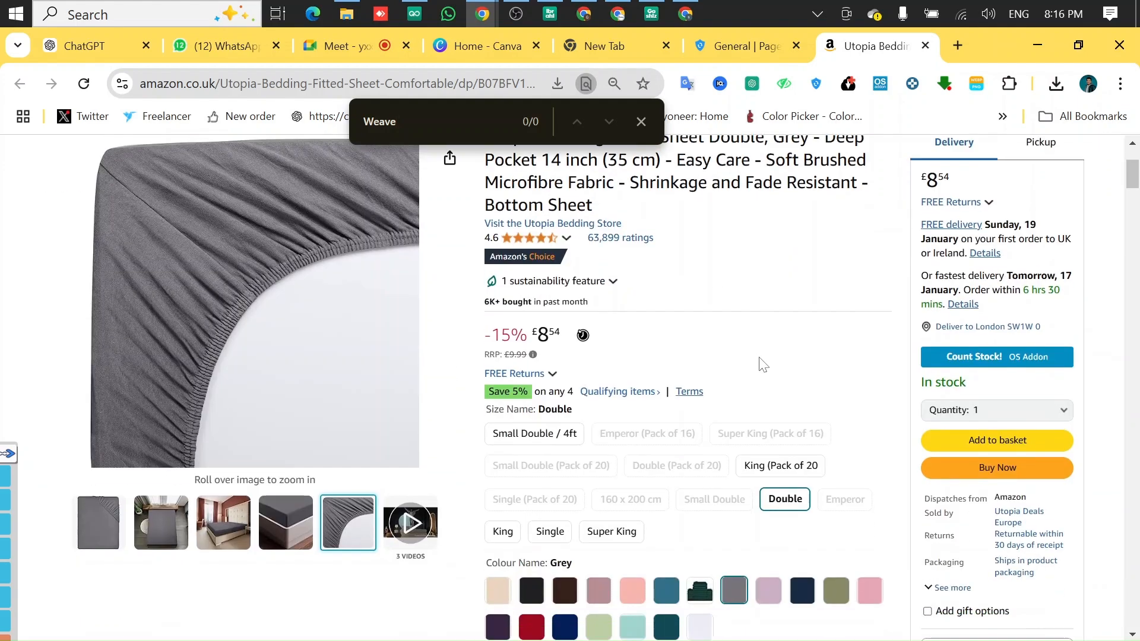
scroll(756, 257, "down", 3)
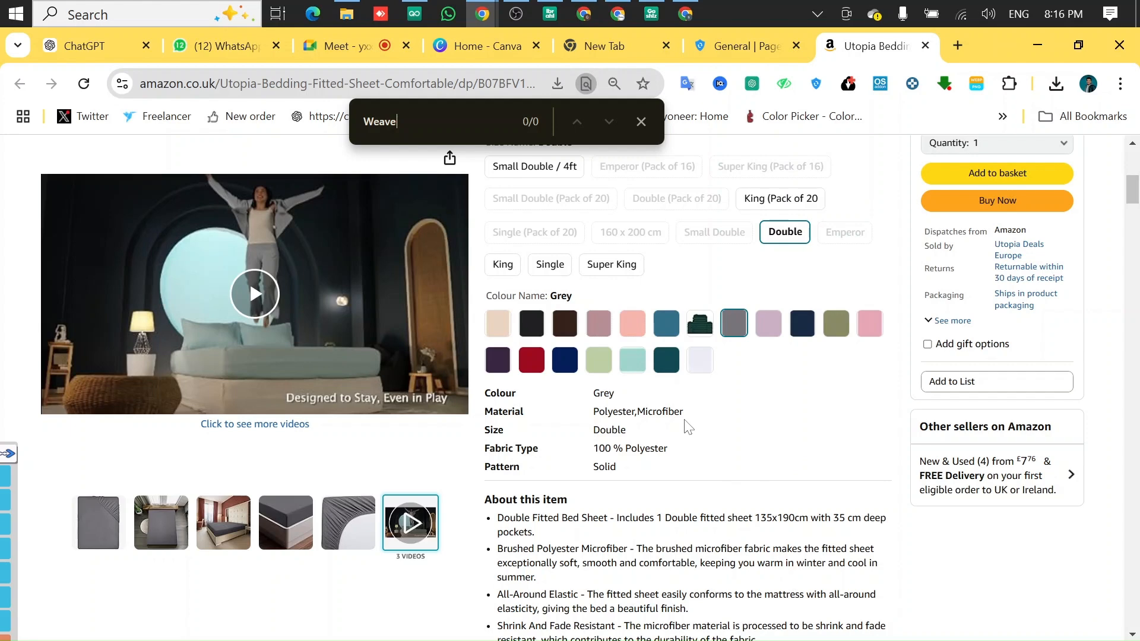
scroll(689, 424, "down", 3)
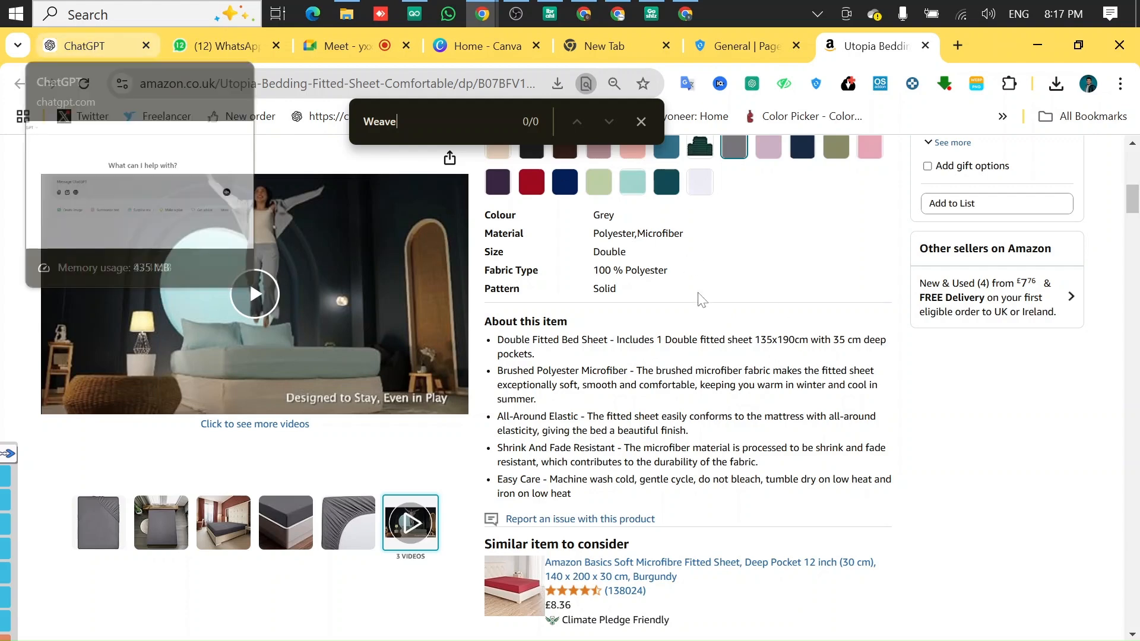
scroll(570, 386, "up", 10)
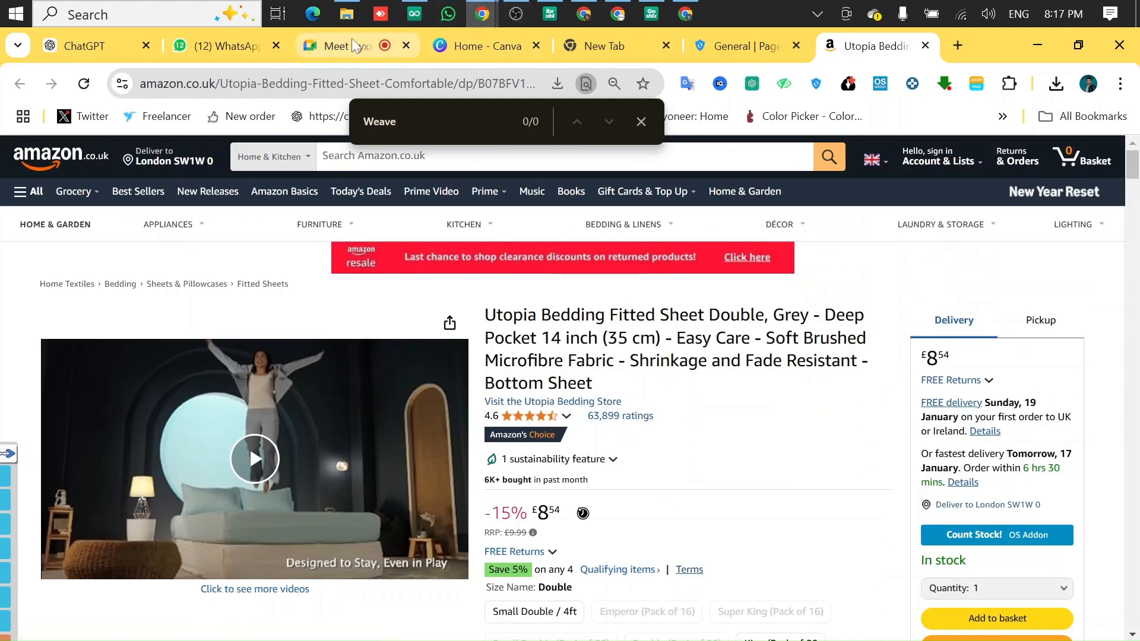
Step: Return to the TikTok Shop form and examine the suggested values for the Weave attribute without choosing one
left_click(687, 13)
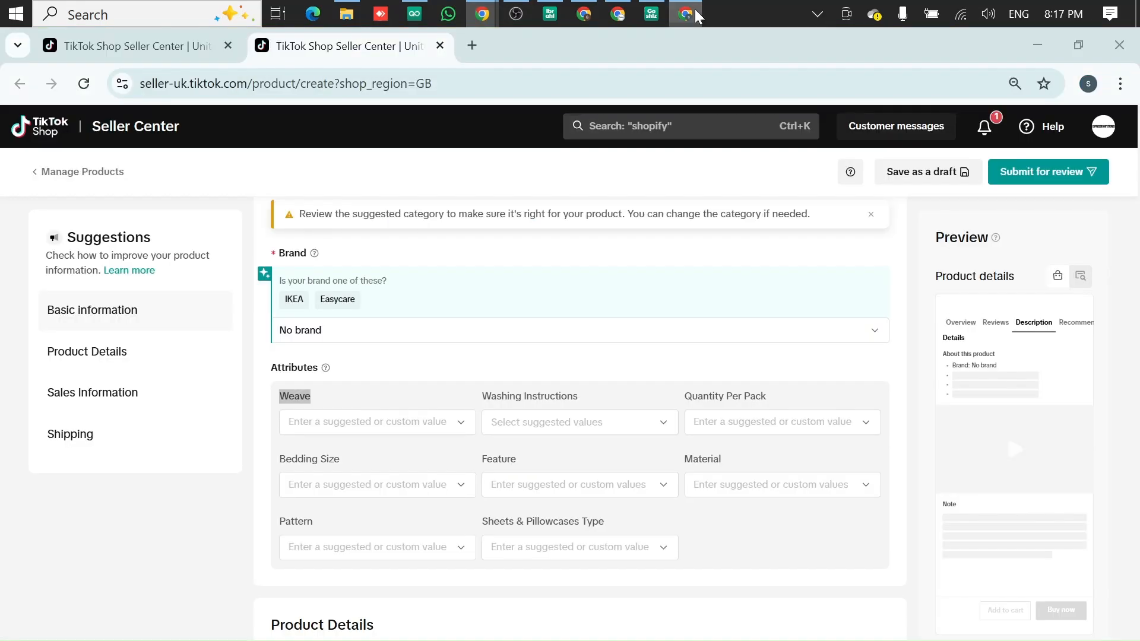
left_click(347, 397)
left_click(375, 422)
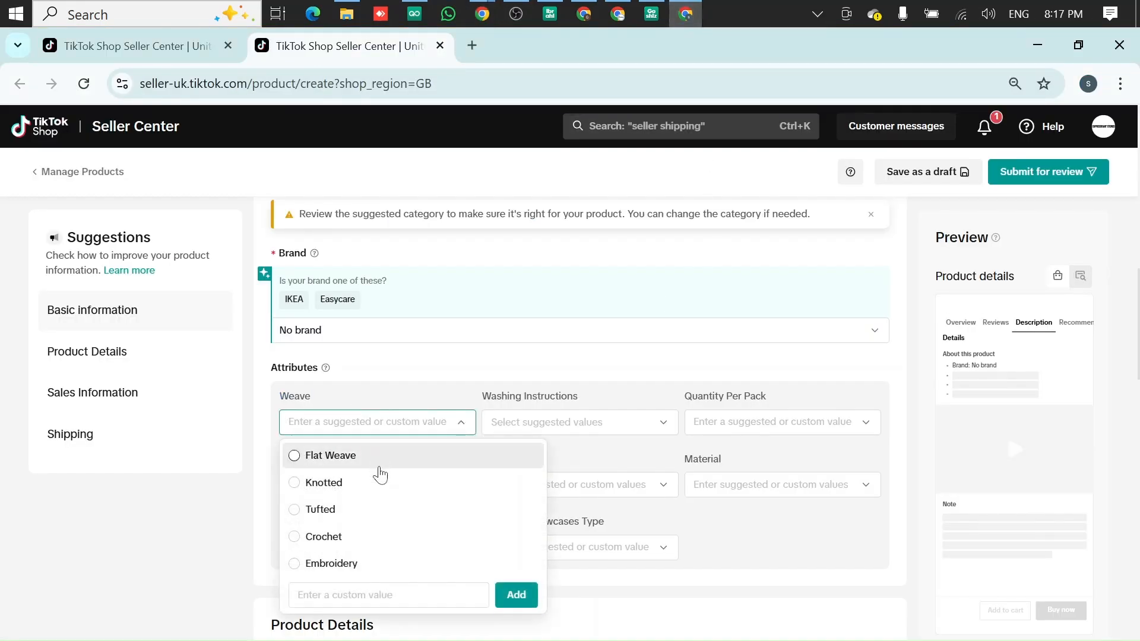
scroll(378, 485, "down", 2)
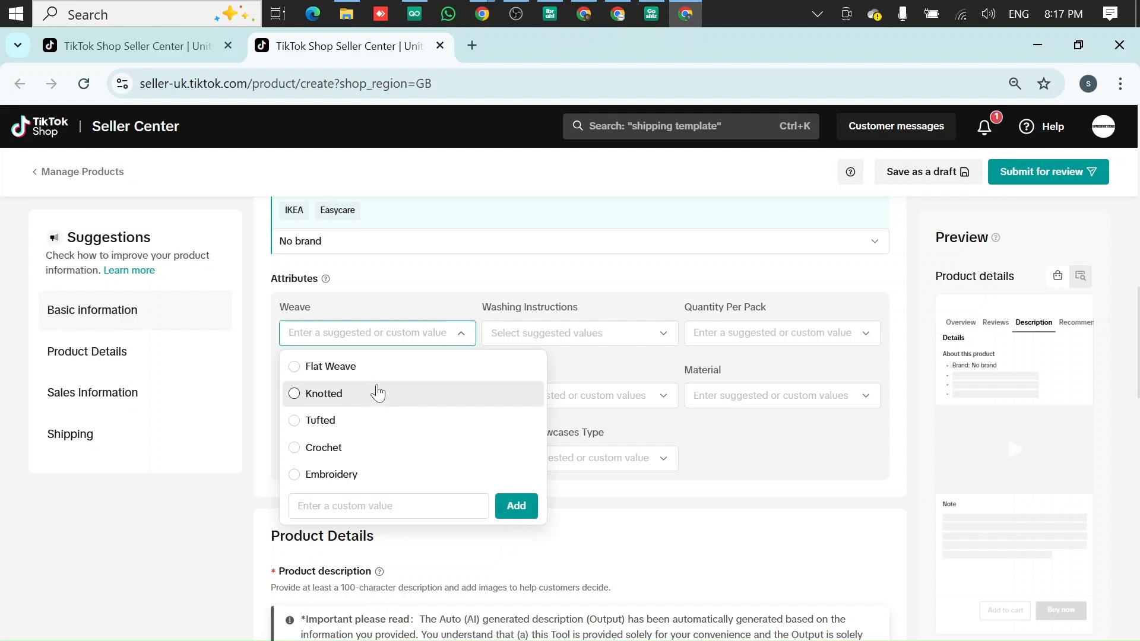
left_click(411, 284)
Step: Switch to ChatGPT and begin a message with the lines "I am Listing a product on tiktok shop" and "here's my product title"
mouse_move(482, 14)
left_click(432, 101)
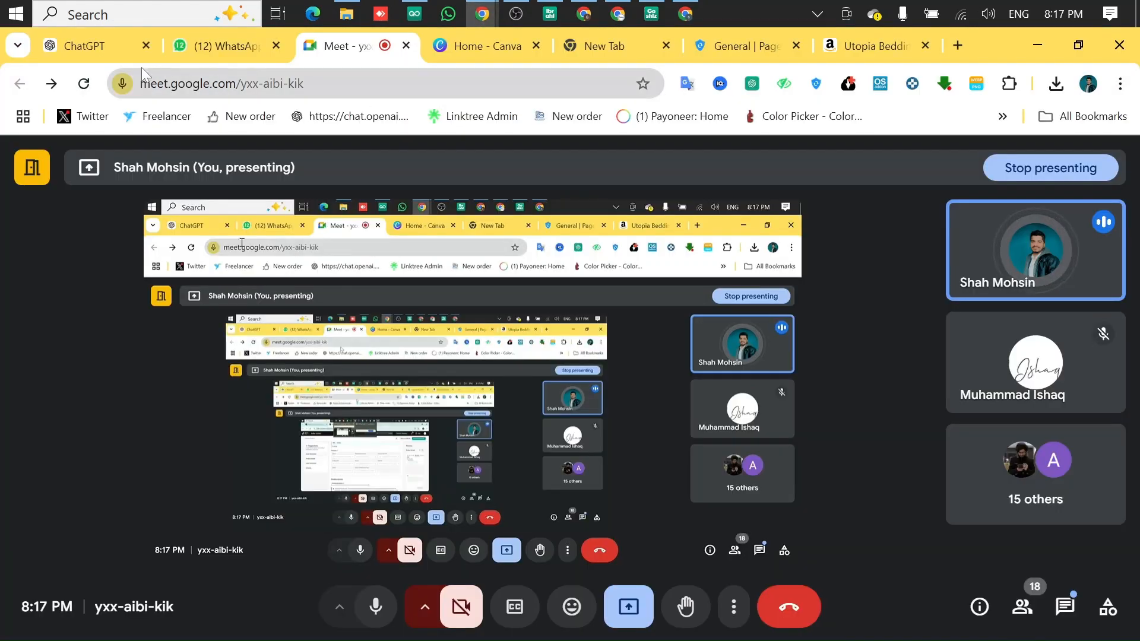
left_click(95, 46)
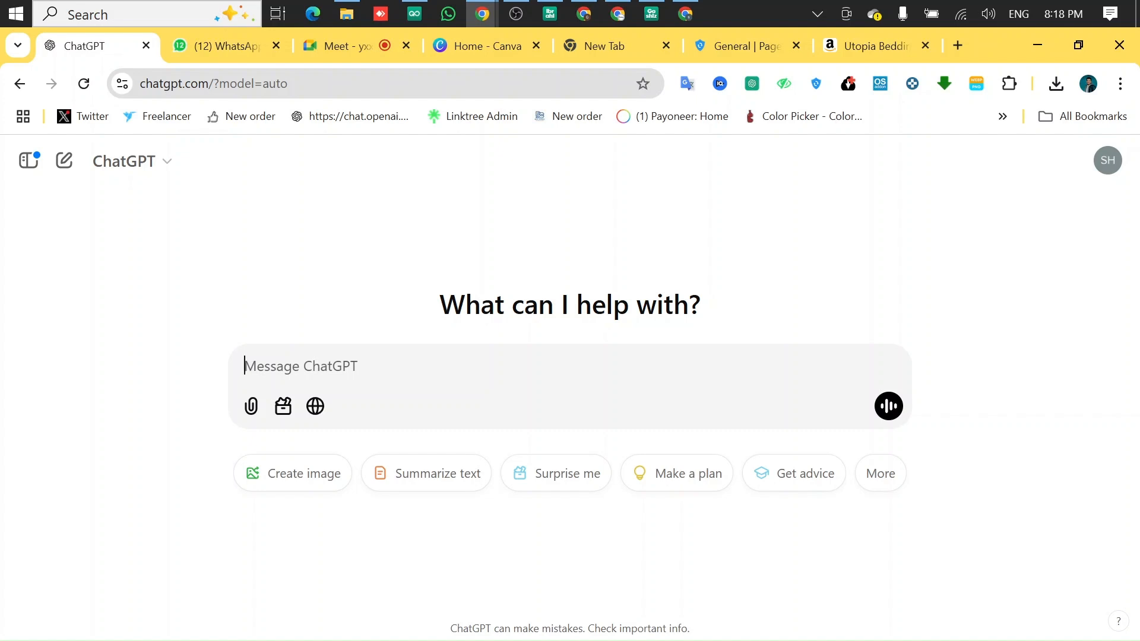
type("I")
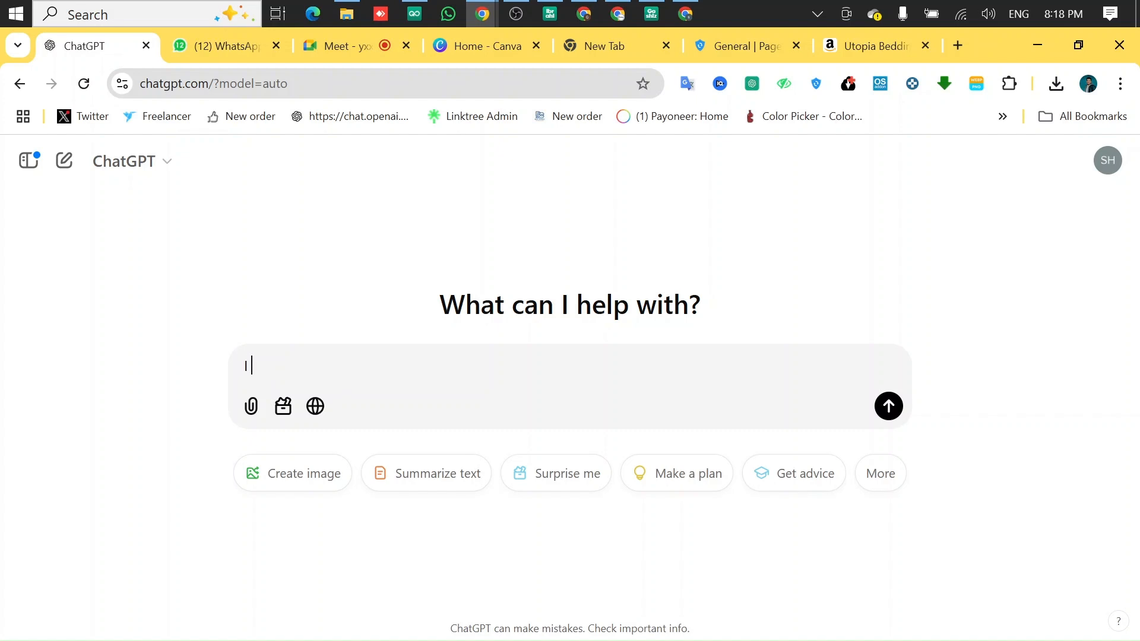
type(" am Listing a product a")
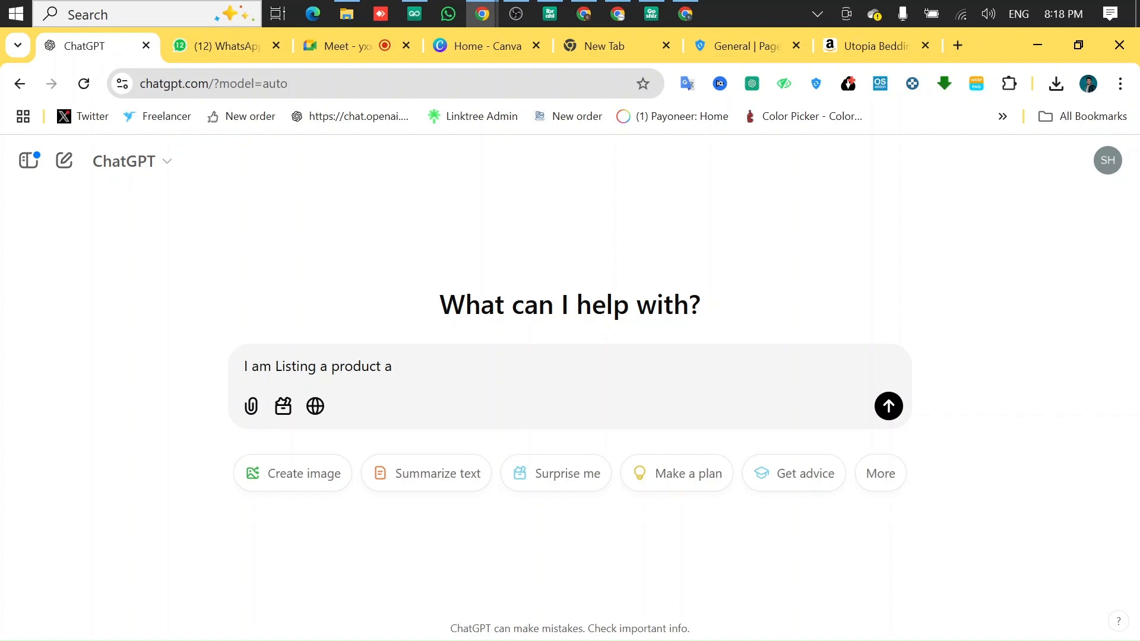
key("BackSpace")
type("i")
type("on tiktok shop")
key("shift+Return")
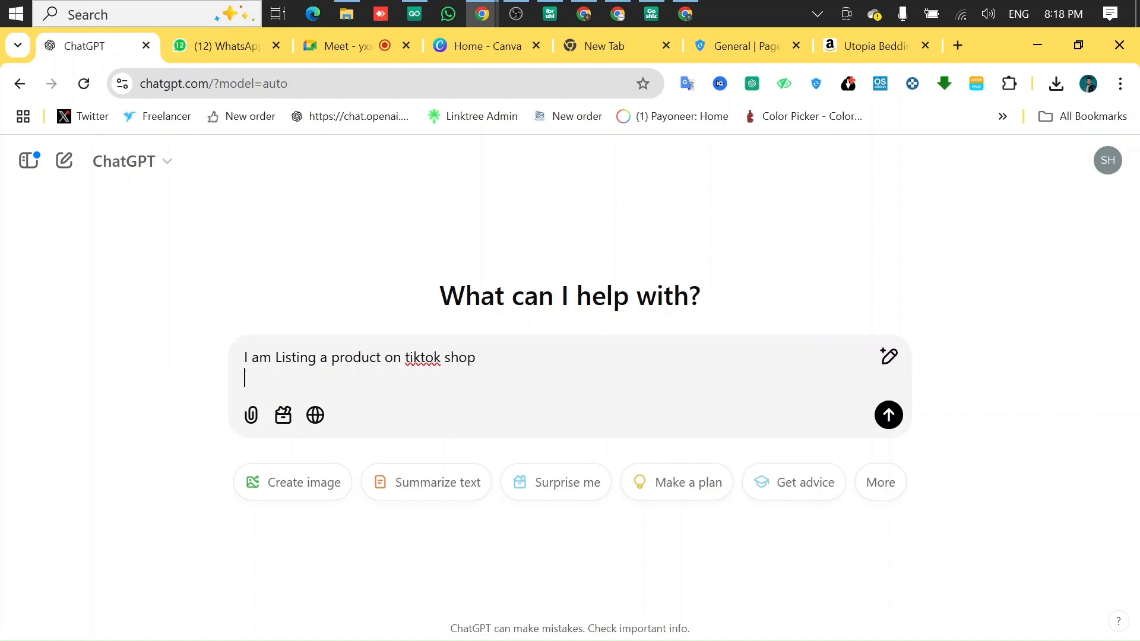
type("here's my produ")
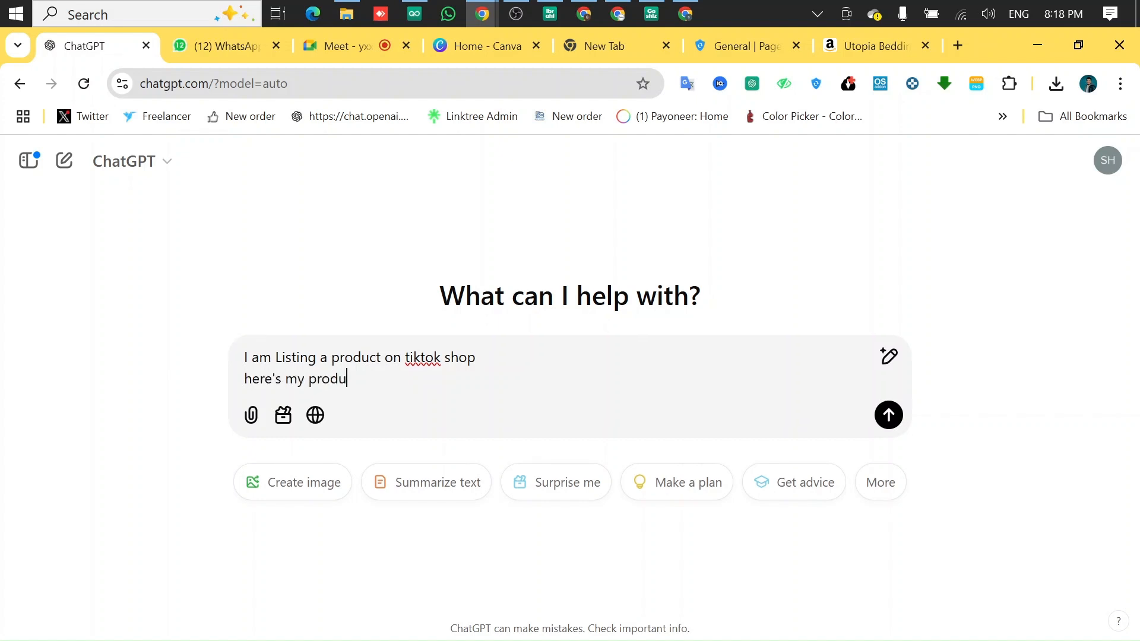
type("ct title")
Step: Copy the Amazon title from "Bedding Fitted Sheet Double" through "Bottom Sheet" and add it in quotation marks to the ChatGPT message, followed by a blank line
left_click(853, 48)
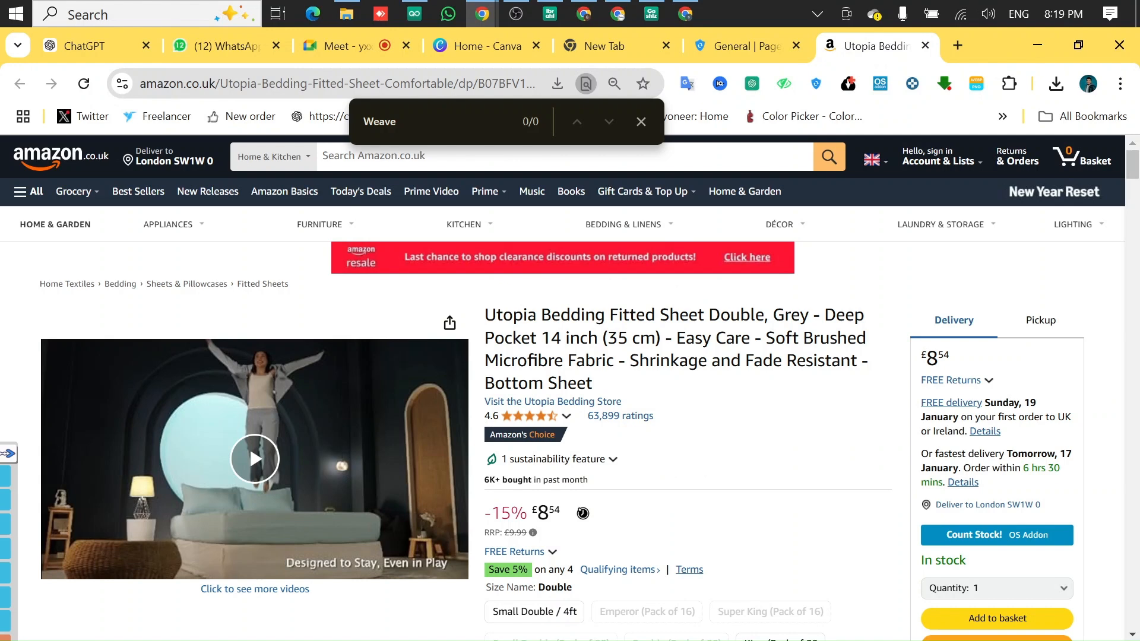
left_click_drag(536, 315, 668, 383)
key("ctrl+c")
left_click(78, 47)
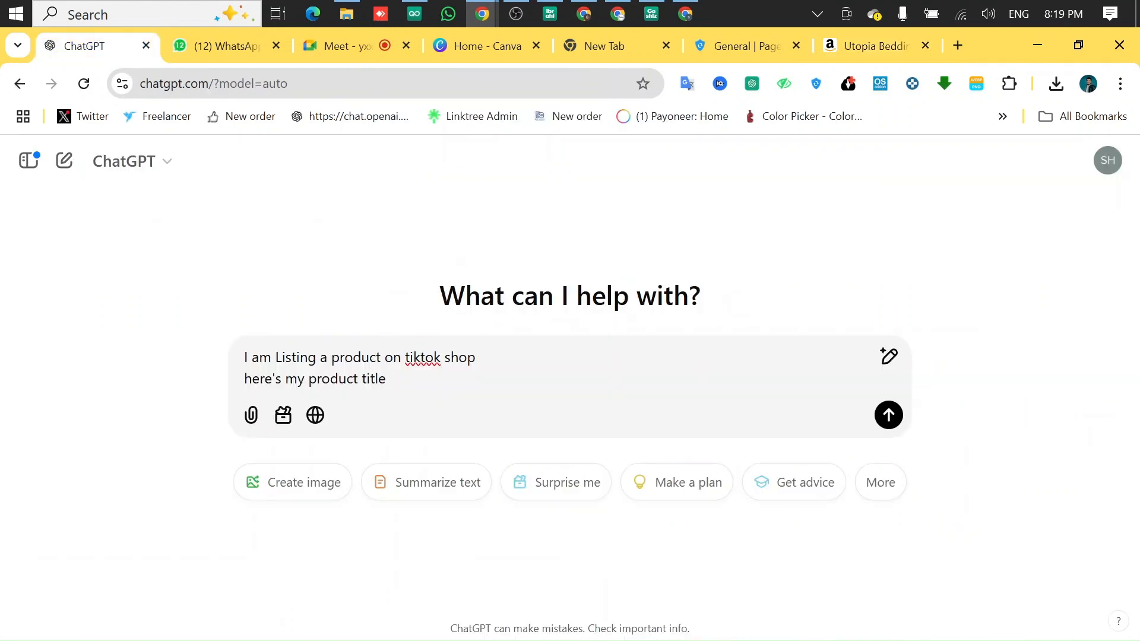
type("\"")
key("ctrl+v")
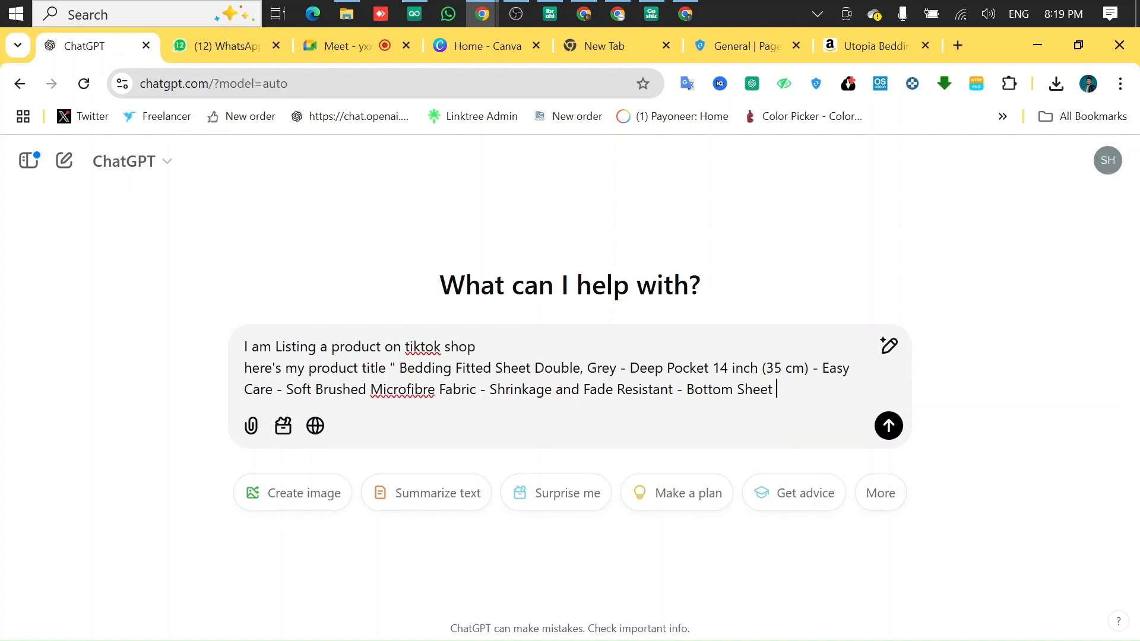
type("\"")
key("shift+Return")
key("shift+Return")
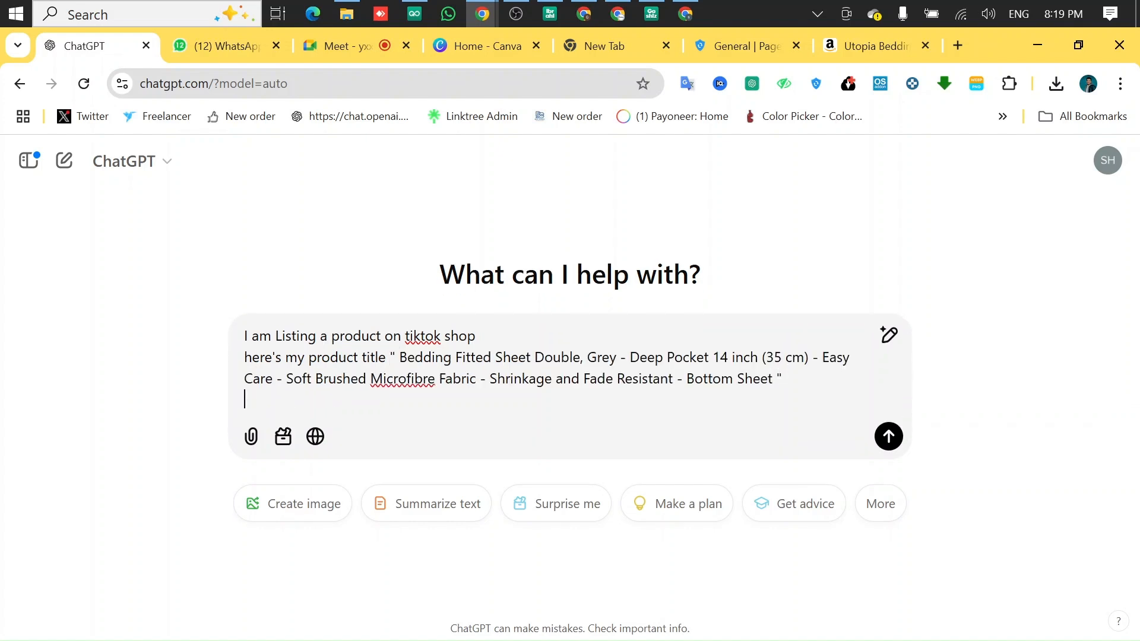
Step: Add "Titkok shop is asking that what is weave of this product ? Can you help me with that ?" to the message and send it
type("Titkok shop ")
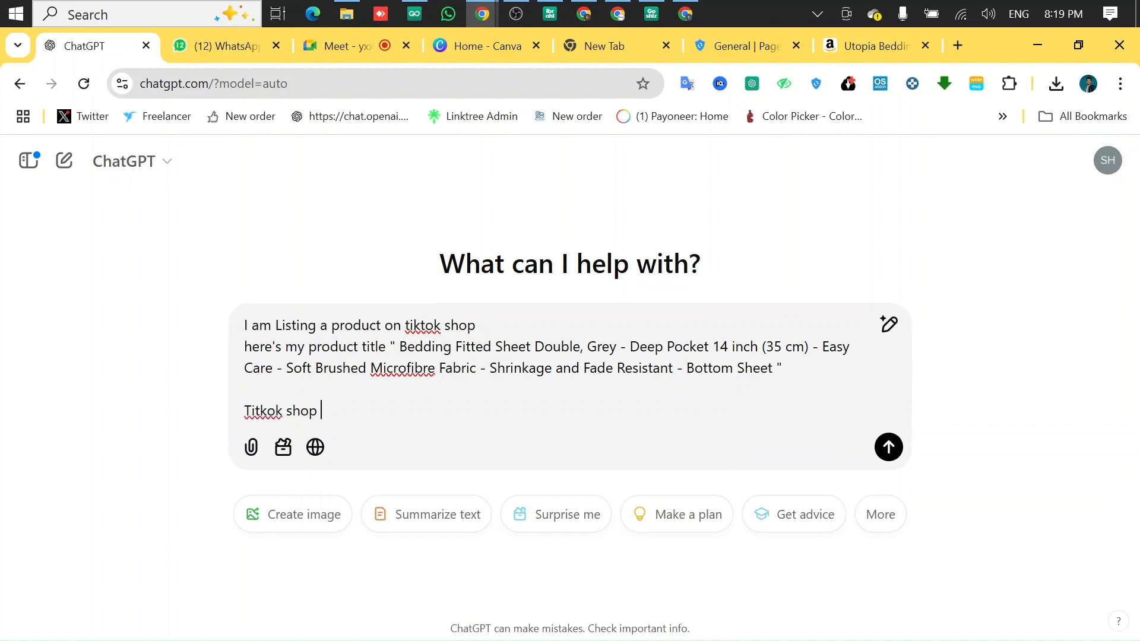
type("is asking that what is w")
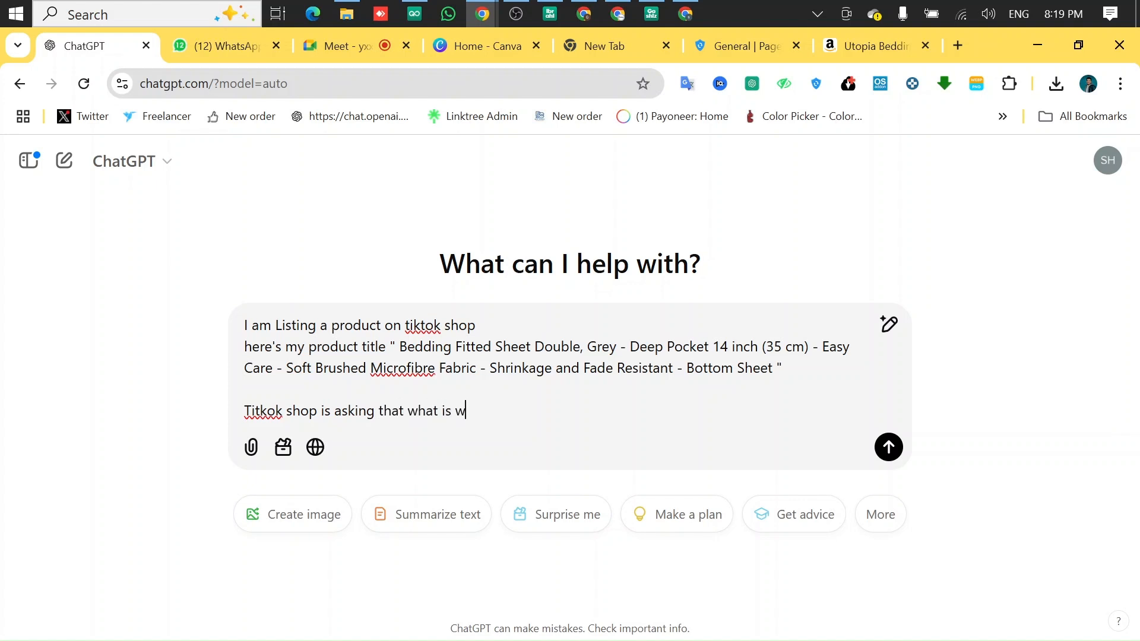
type("eave of this prod")
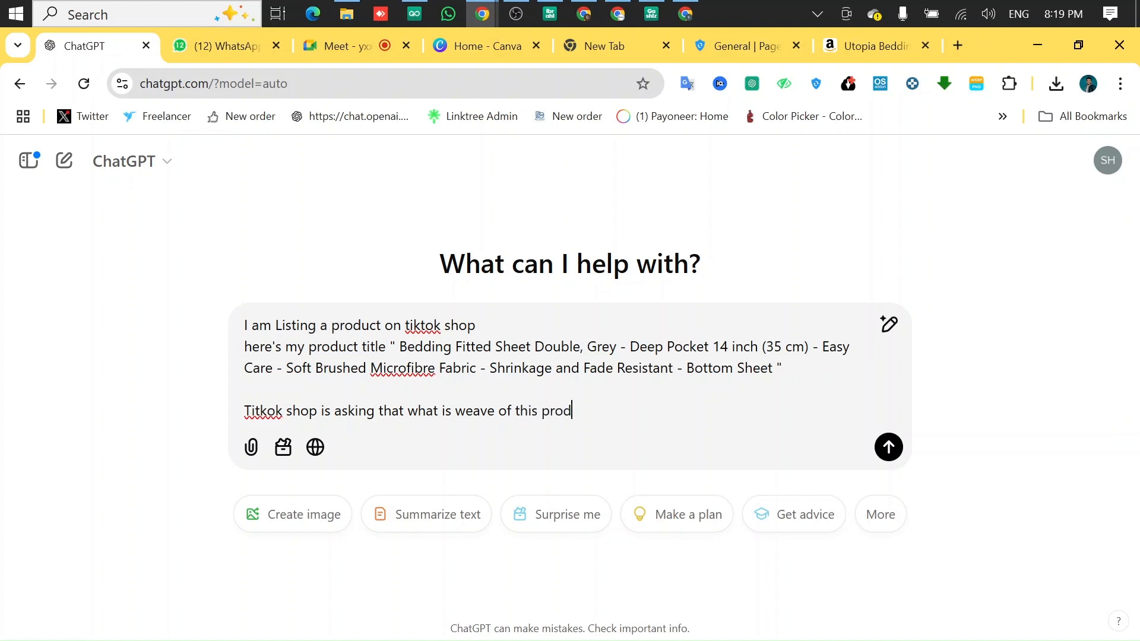
type("uct ? Can you help me withat tha")
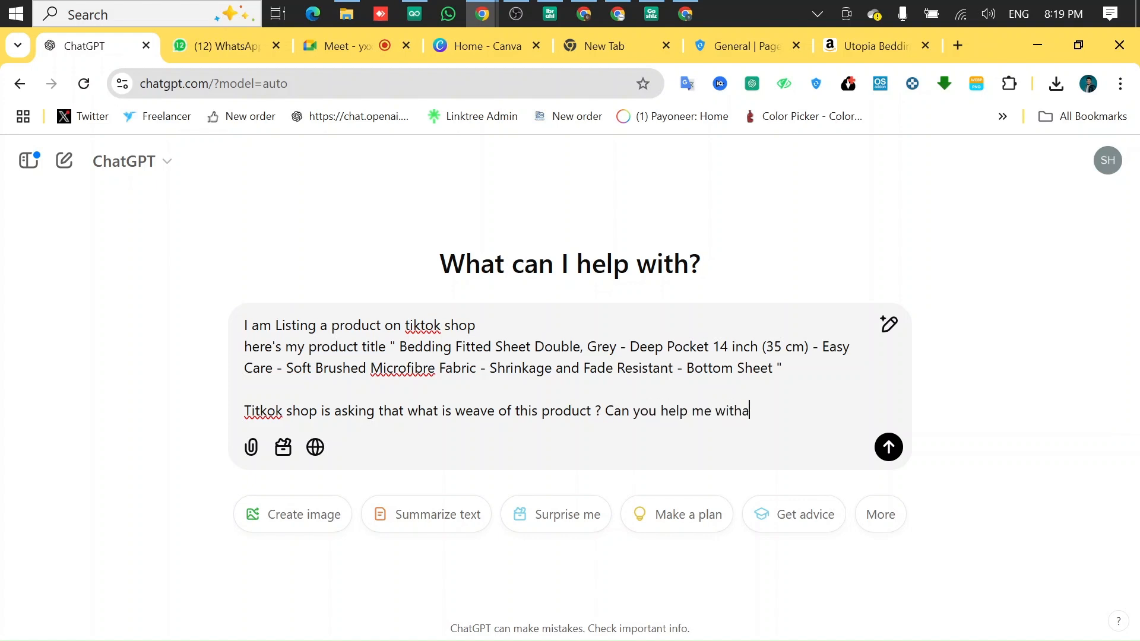
key("BackSpace")
key("BackSpace")
key("BackSpace")
key("BackSpace")
key("BackSpace")
key("BackSpace")
type("that ?")
key("Return")
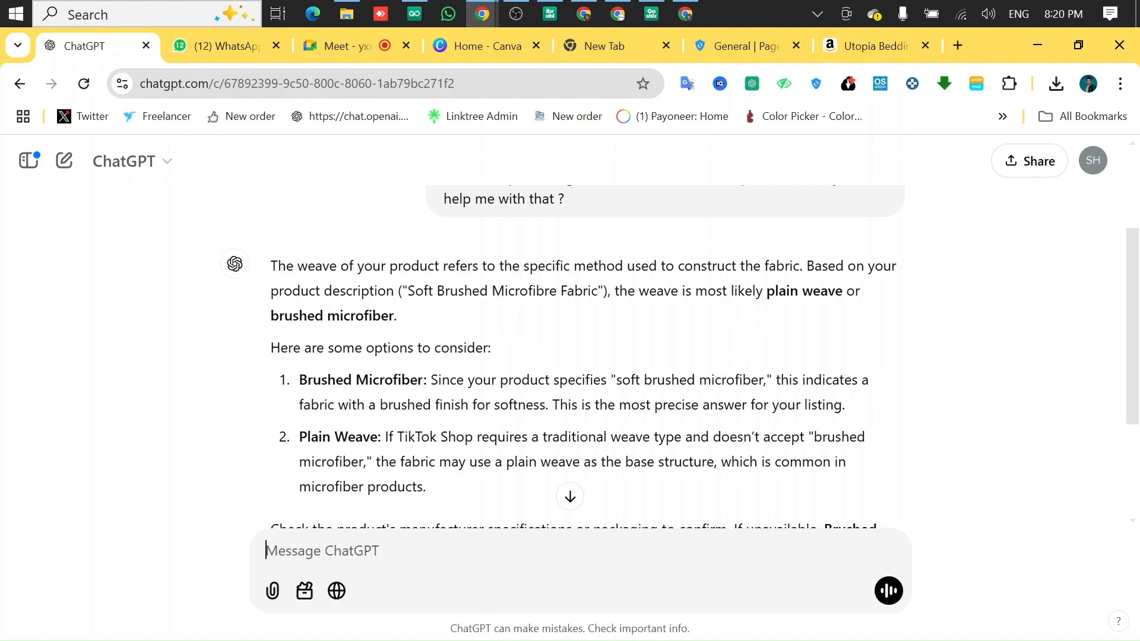
Step: Highlight "plain weave" in the ChatGPT answer, then switch to the TikTok Shop form and check the suggested Weave values for it
left_click_drag(766, 291, 842, 291)
left_click(686, 13)
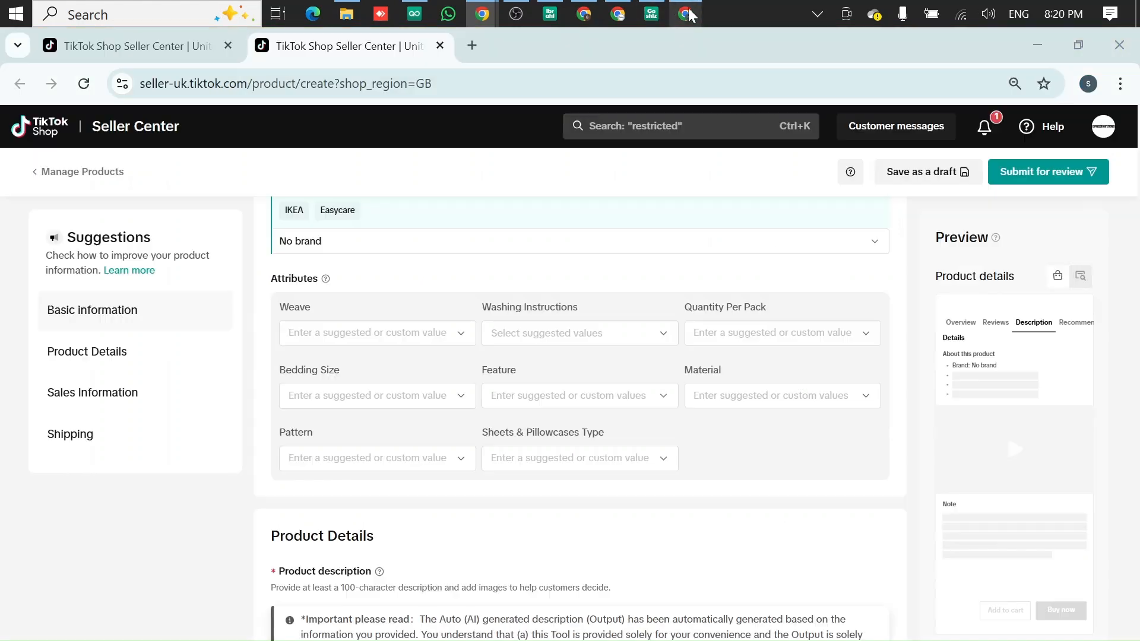
left_click(409, 332)
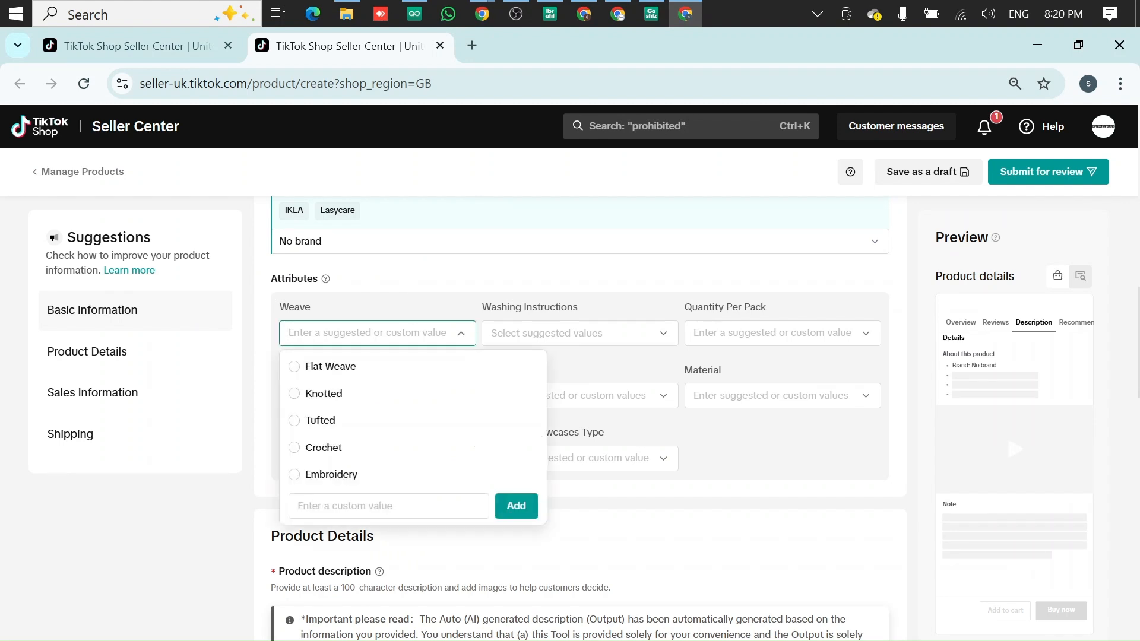
scroll(390, 412, "down", 1)
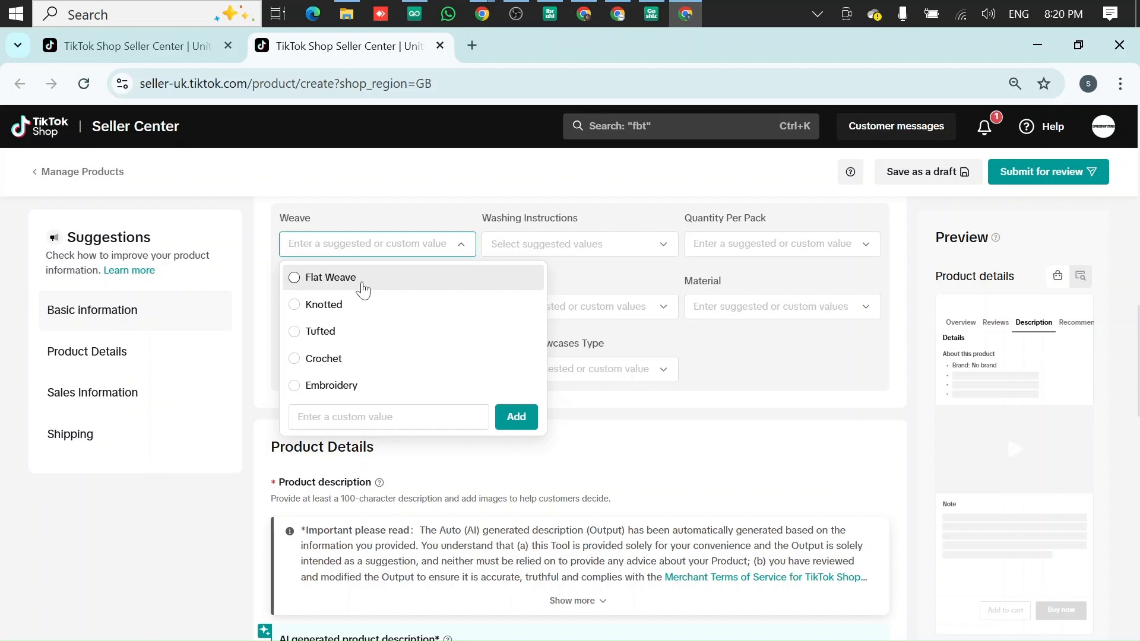
Step: Switch back to ChatGPT and copy "plain weave" from the first paragraph of its answer
left_click(685, 17)
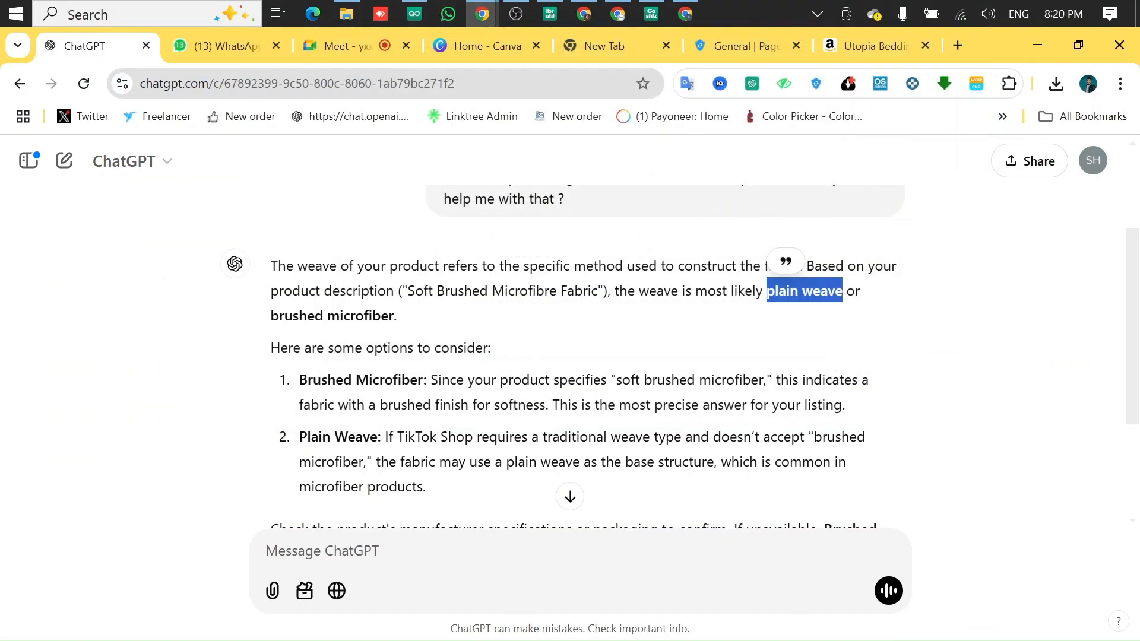
left_click(786, 325)
left_click_drag(767, 291, 842, 291)
right_click(826, 291)
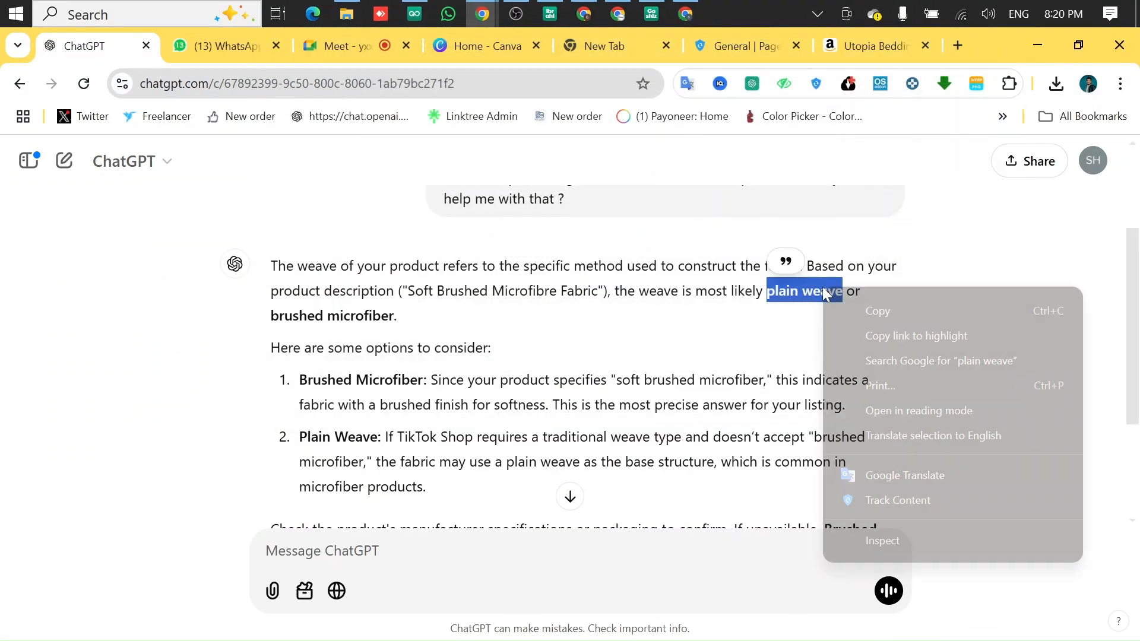
left_click(852, 310)
Step: Return to the TikTok Shop form and add "Plain weave" as a custom value for the Weave attribute
left_click(685, 13)
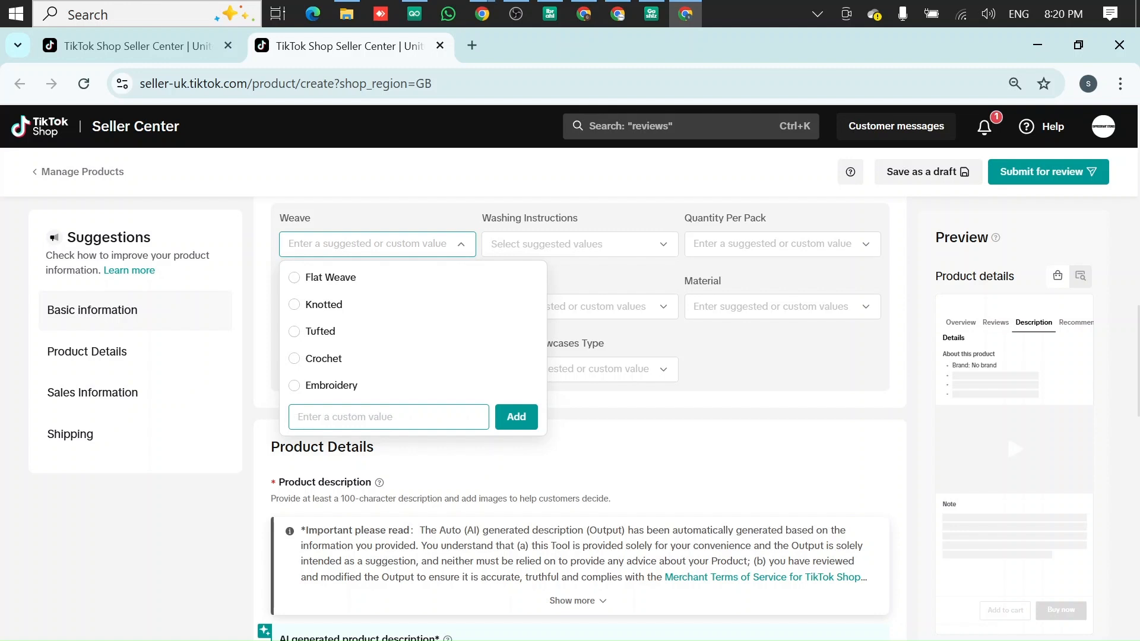
key("ctrl+v")
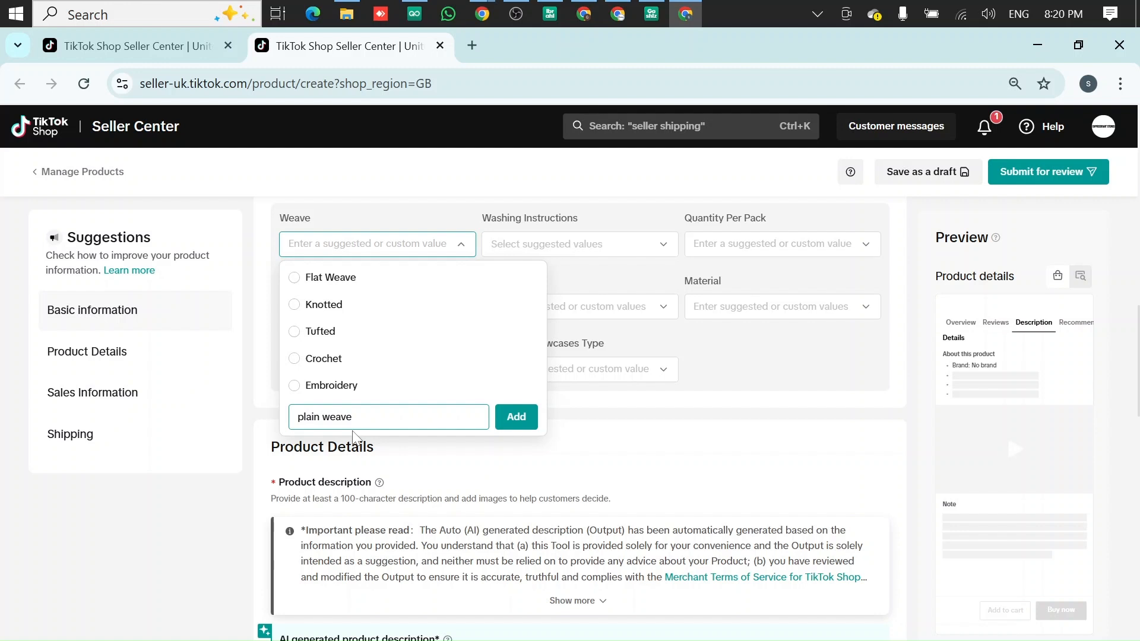
key("BackSpace")
type("P")
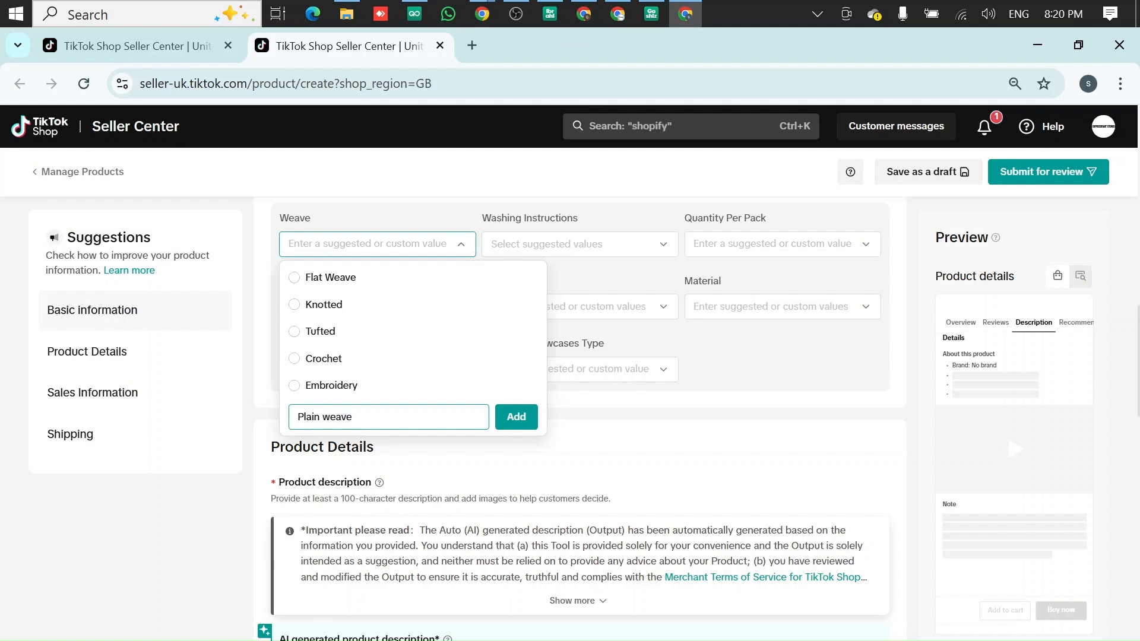
left_click(515, 417)
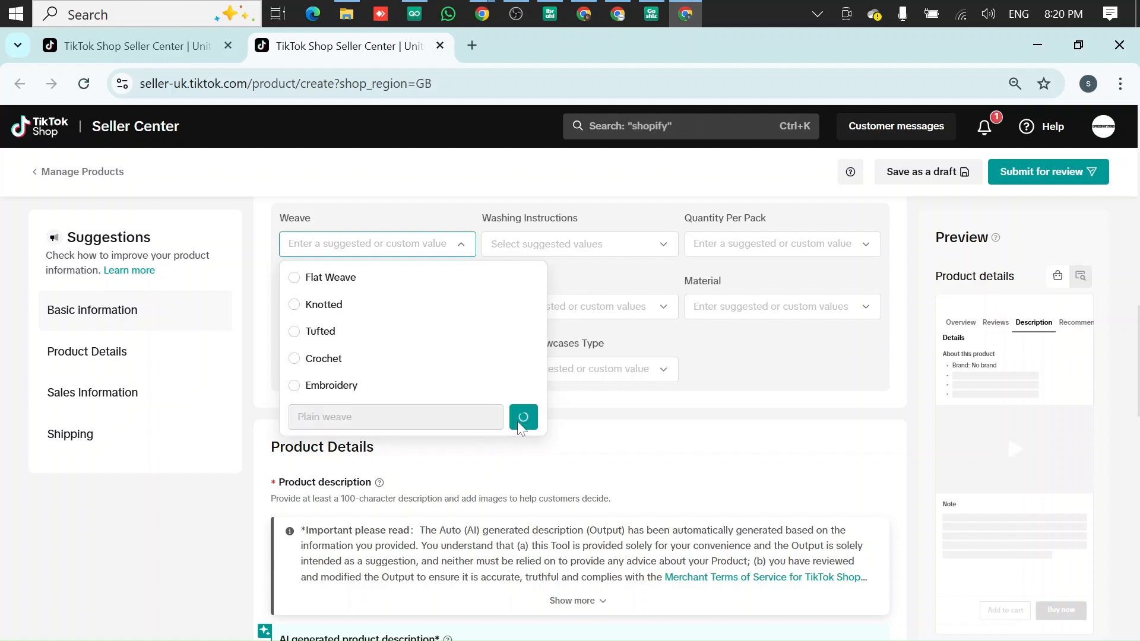
left_click(693, 405)
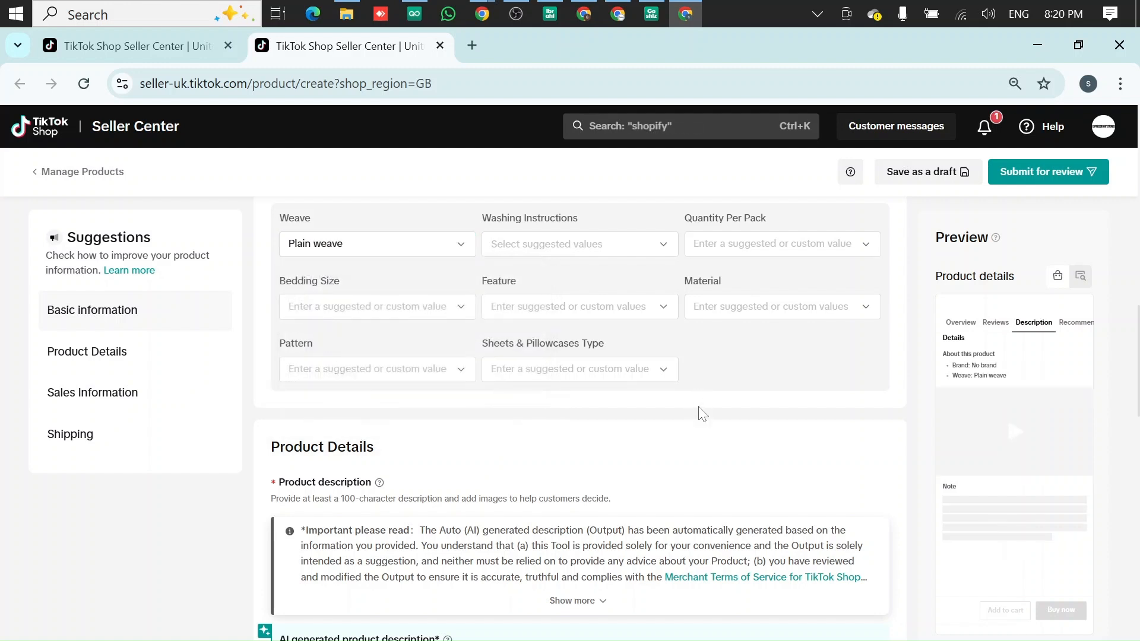
Step: Set the Washing Instructions attribute to Hand Wash Only and Machine Wash
left_click(579, 239)
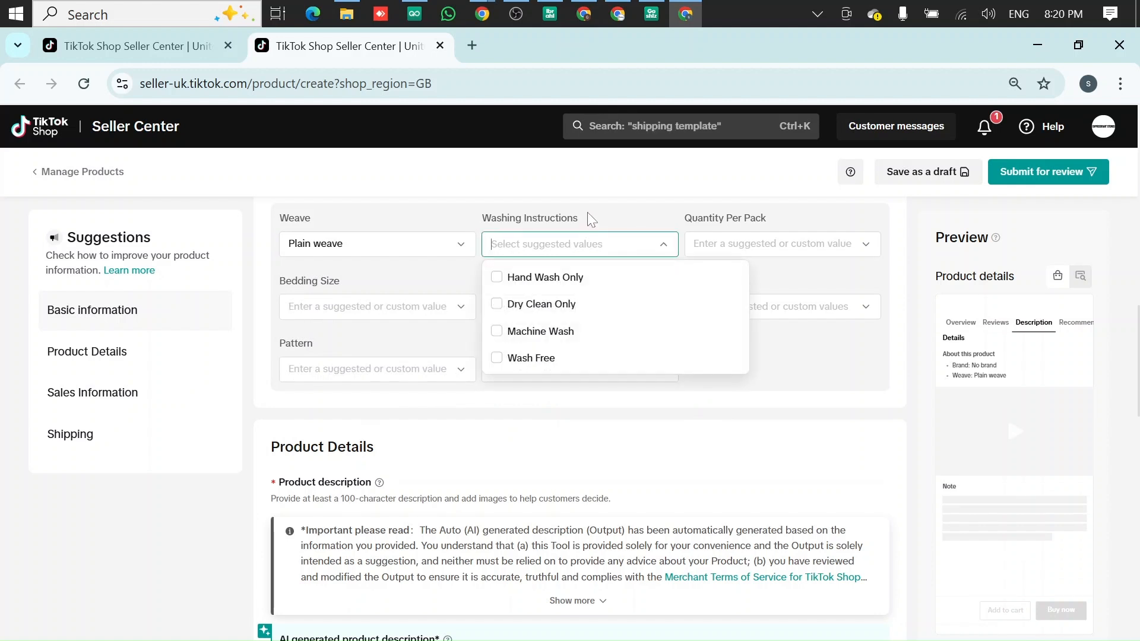
left_click(569, 276)
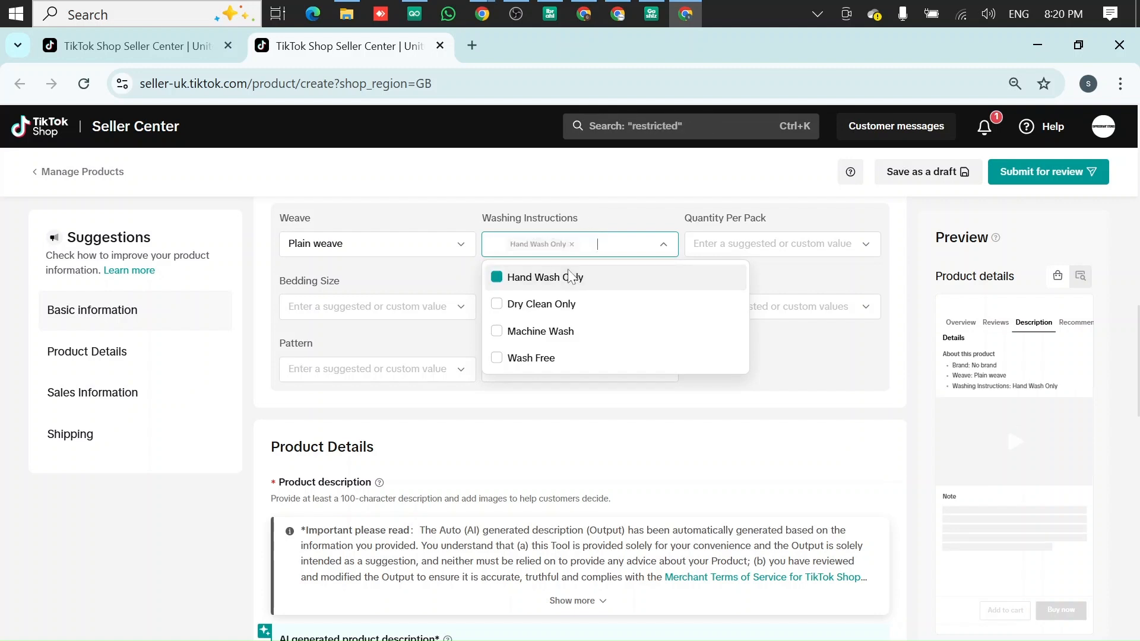
left_click(528, 332)
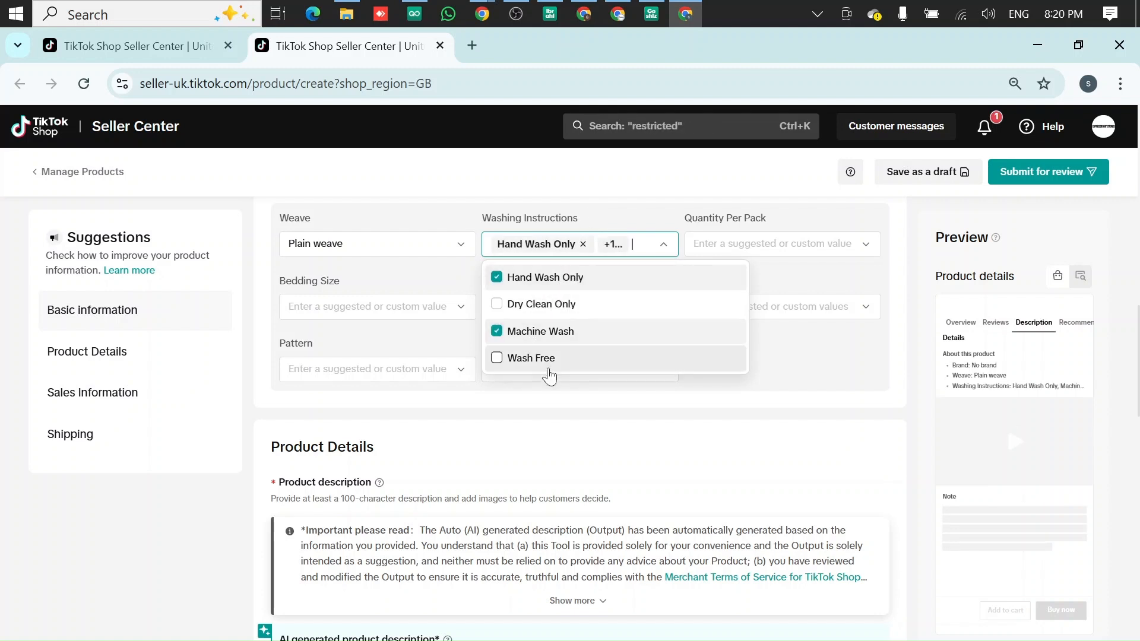
left_click(558, 392)
Step: Check the pack options on the Amazon product page and set Quantity Per Pack to 1 in the TikTok Shop form
left_click(749, 244)
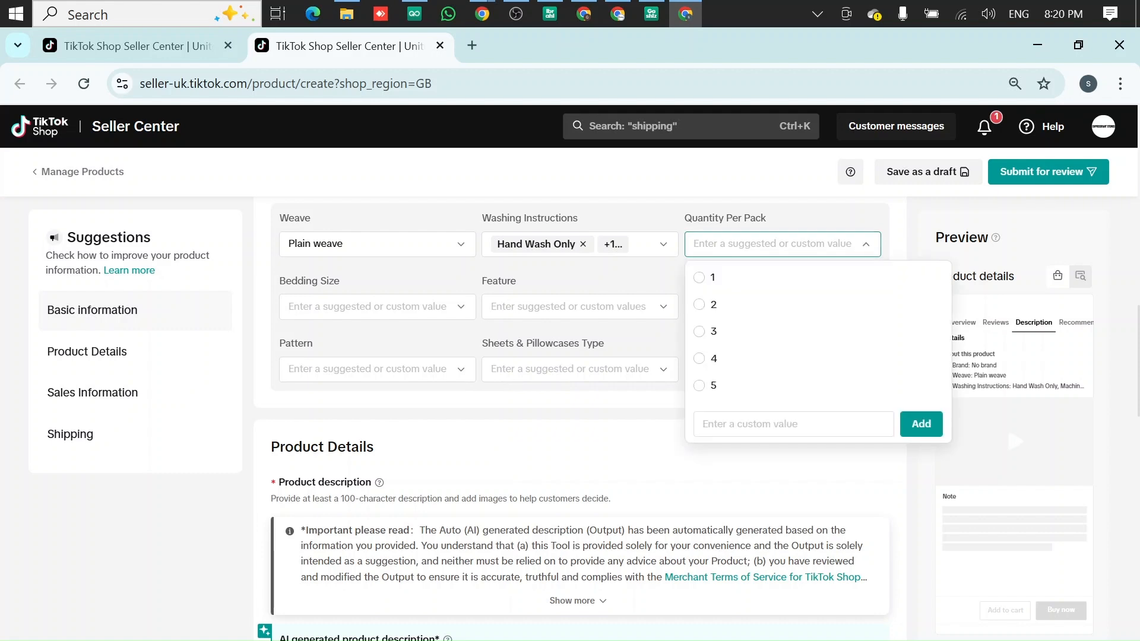
left_click(636, 437)
scroll(618, 415, "up", 3)
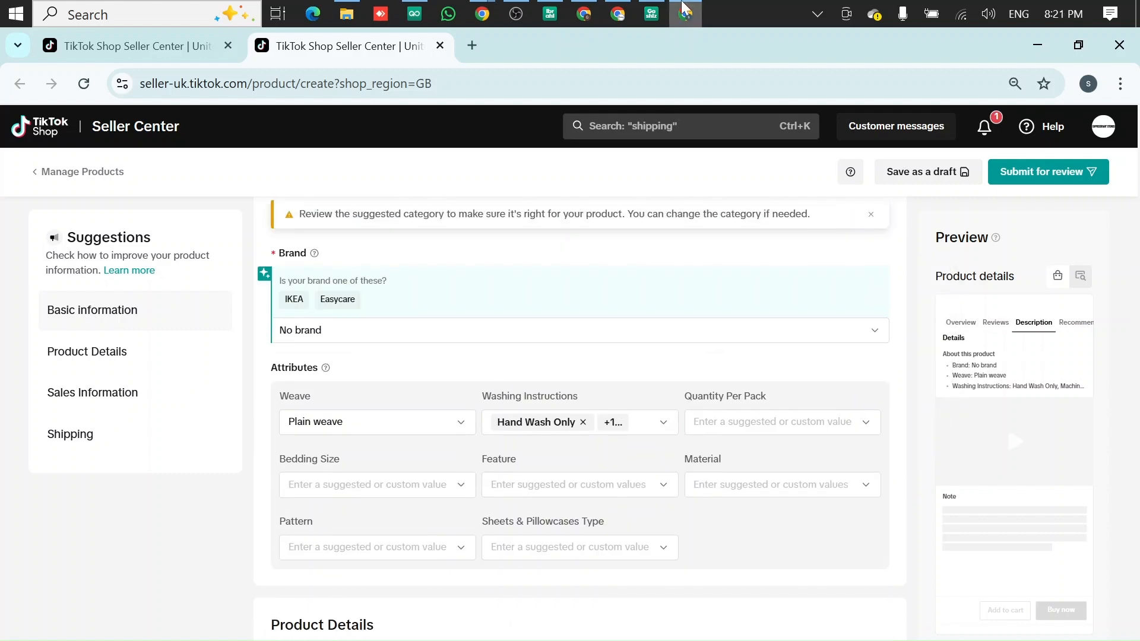
left_click(684, 8)
left_click(872, 46)
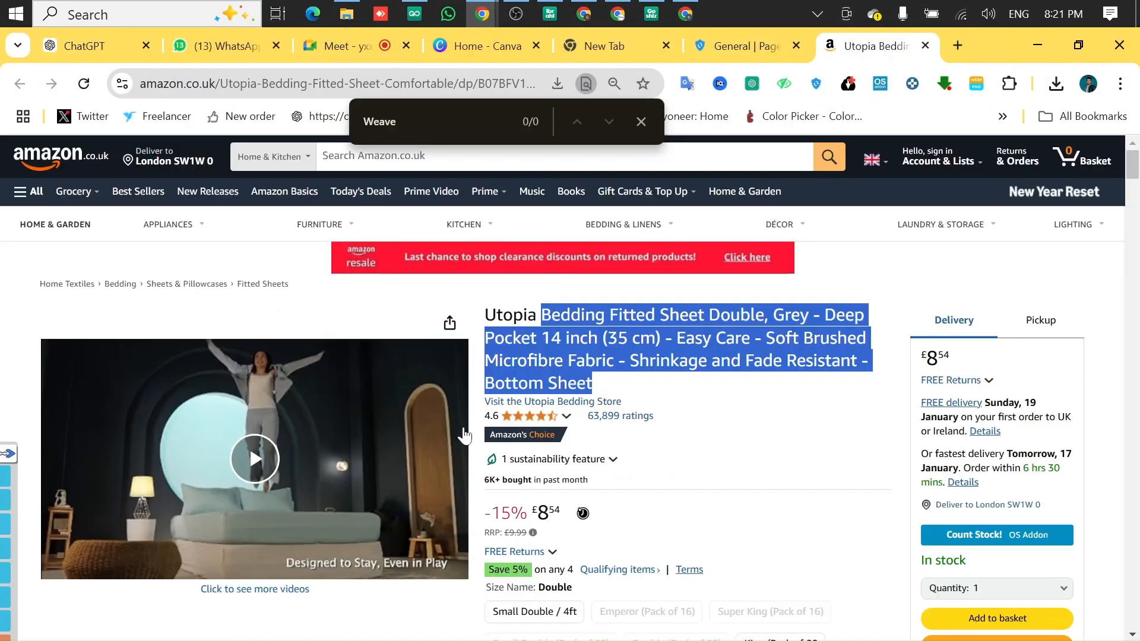
scroll(754, 420, "down", 3)
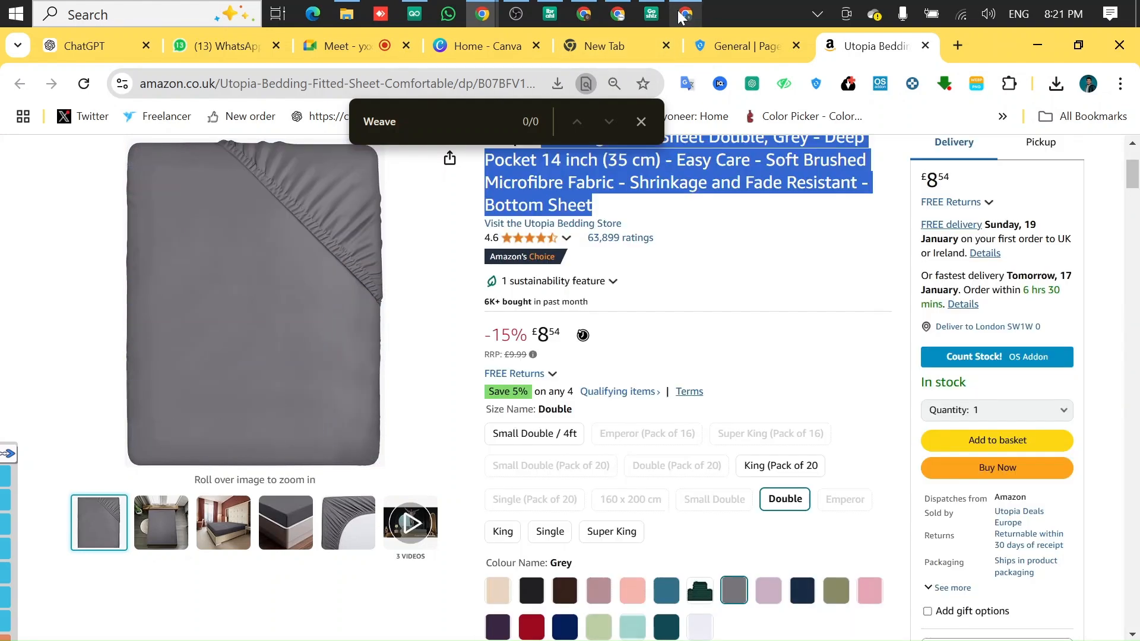
mouse_move(687, 16)
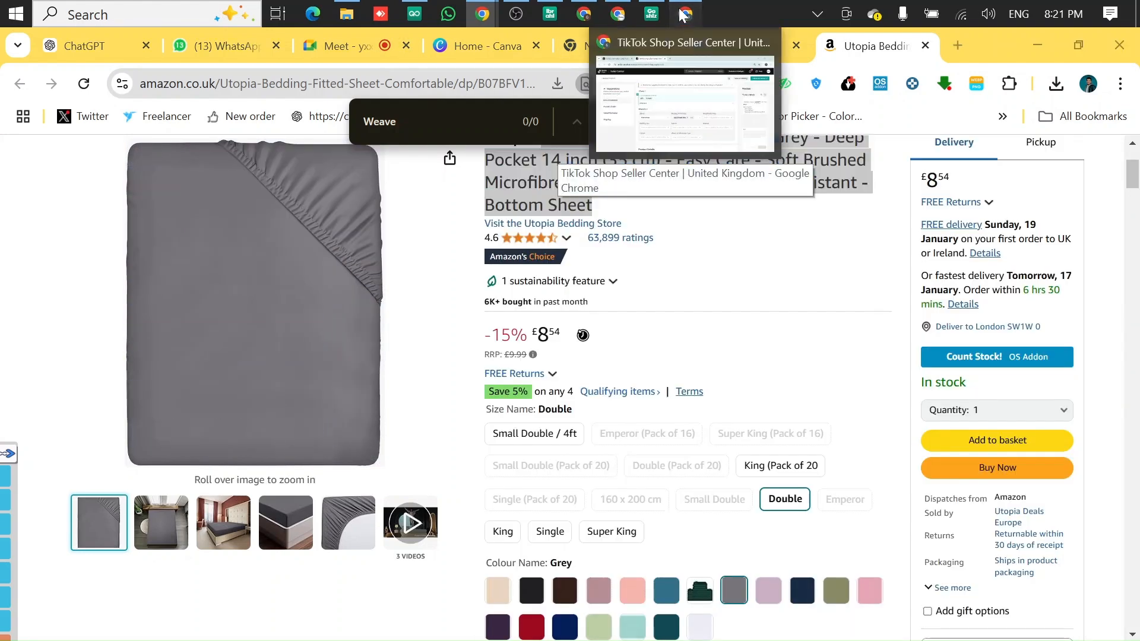
left_click(593, 153)
left_click(730, 423)
left_click(717, 454)
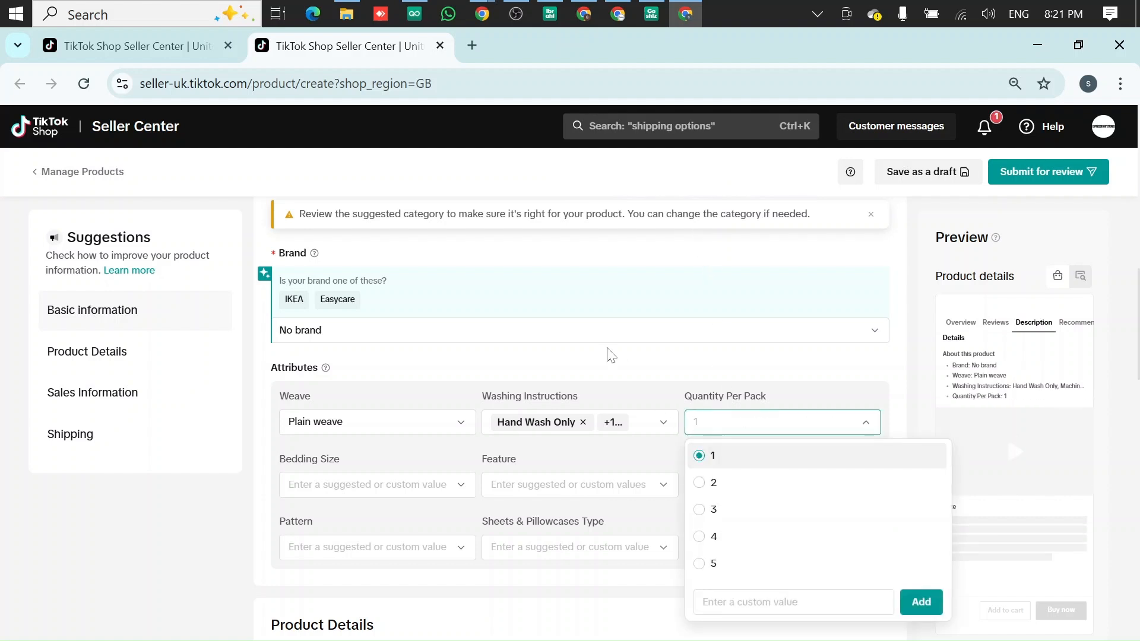
Step: Check the selected size on the Amazon product page and set Bedding Size to Double in the TikTok Shop form
scroll(368, 362, "down", 3)
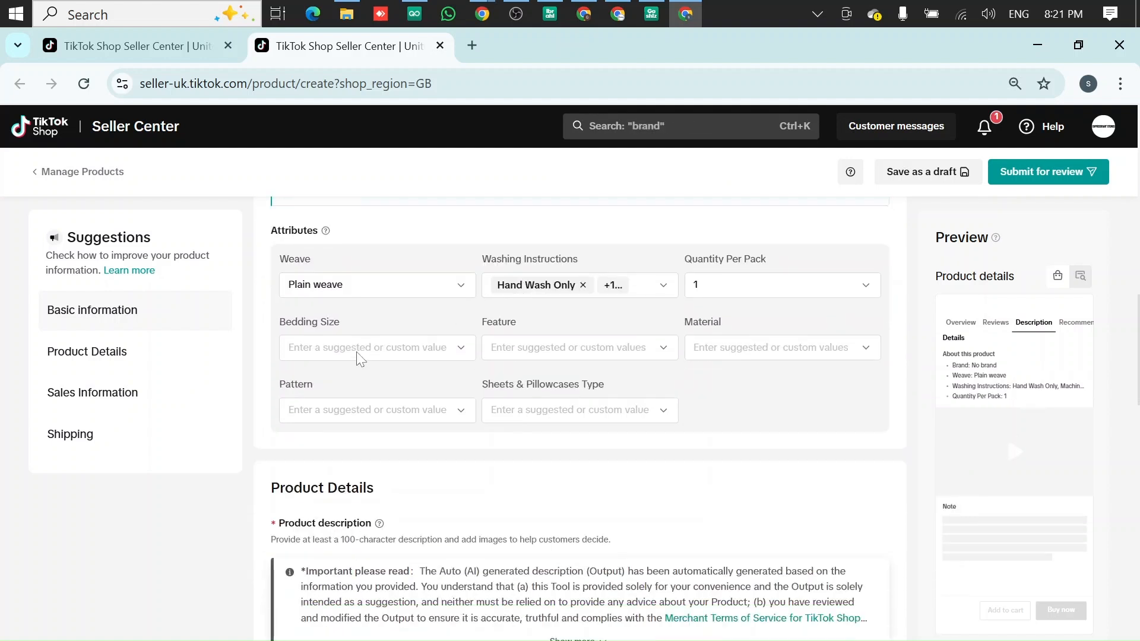
left_click(377, 307)
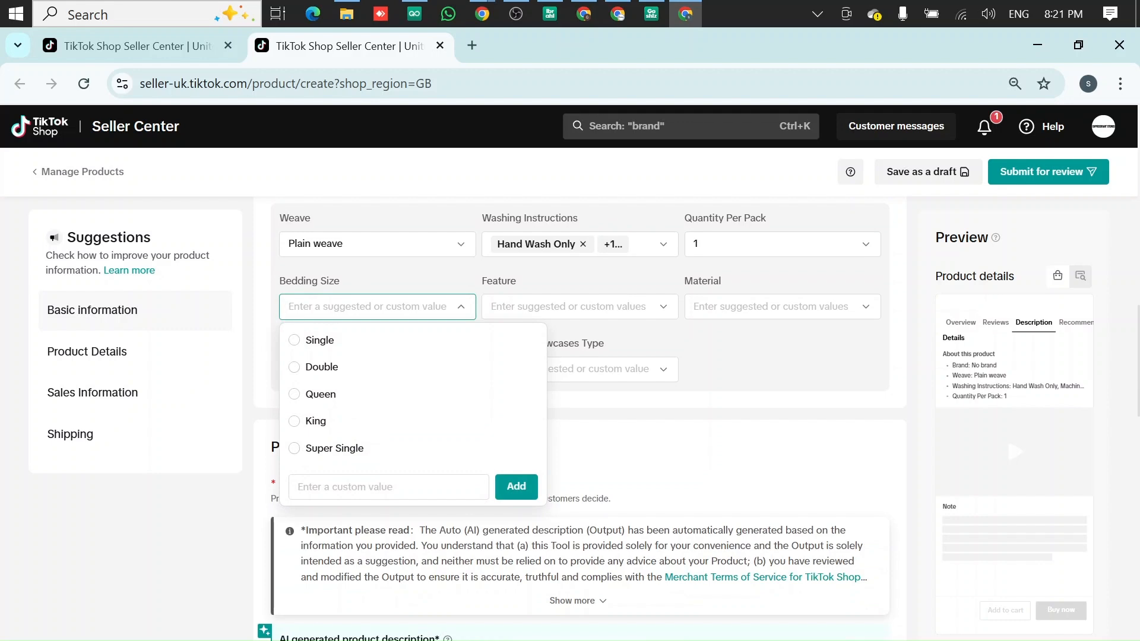
left_click(692, 16)
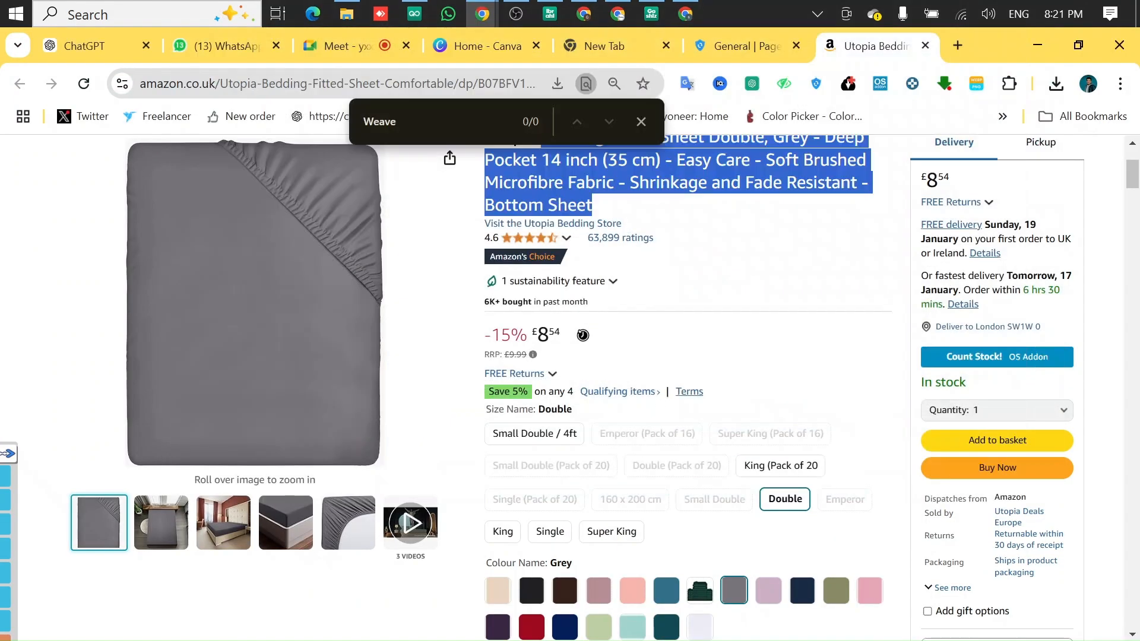
left_click(642, 121)
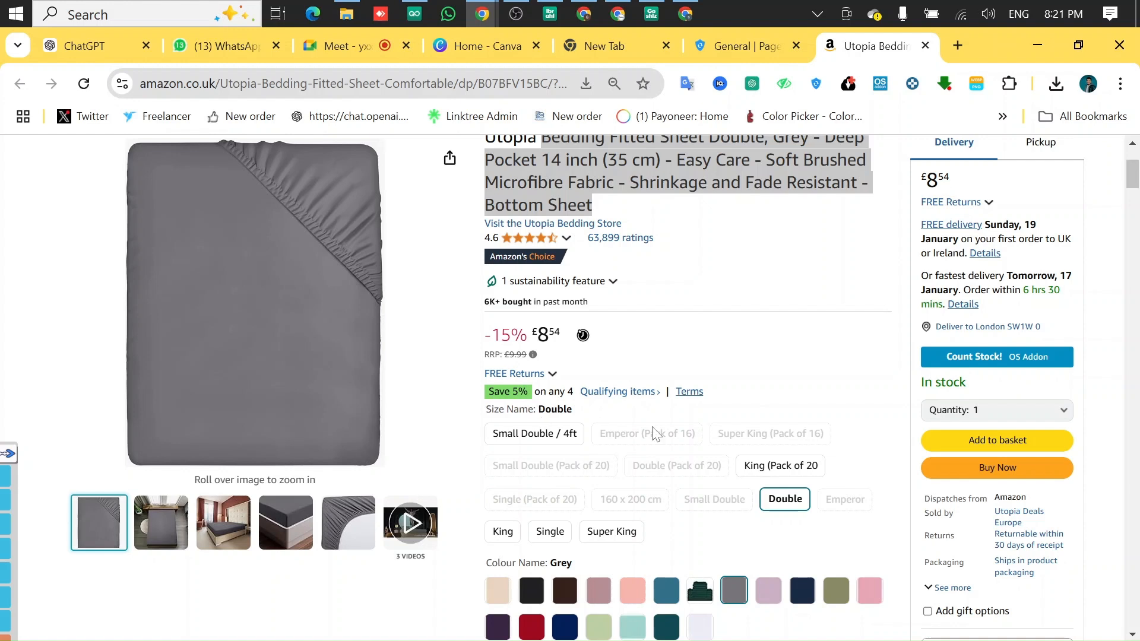
left_click(787, 501)
left_click(685, 13)
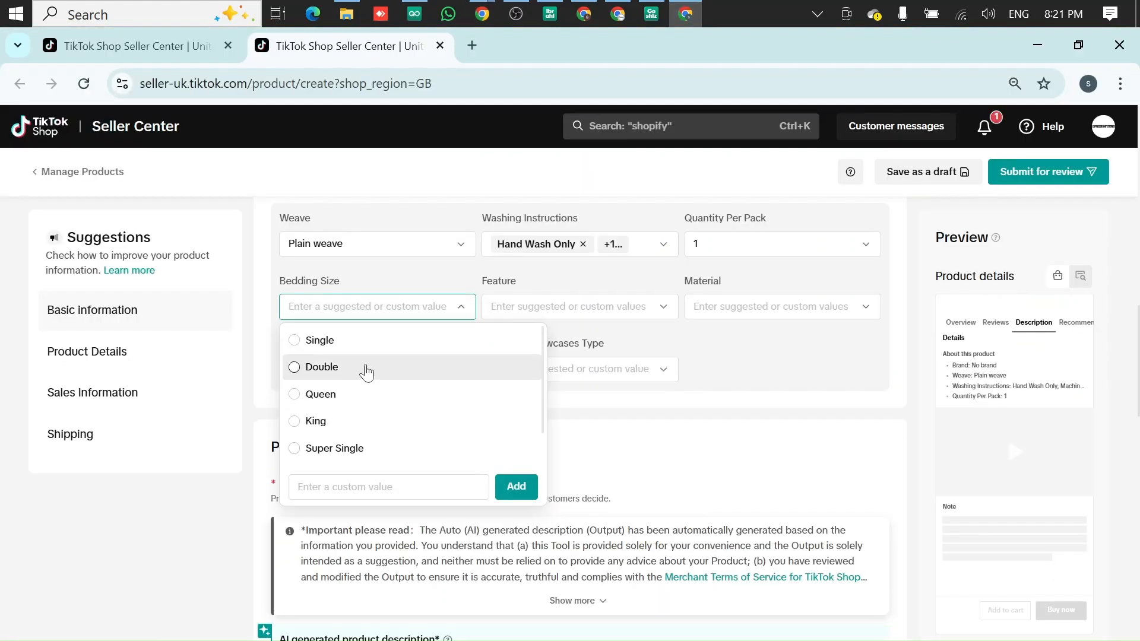
left_click(367, 370)
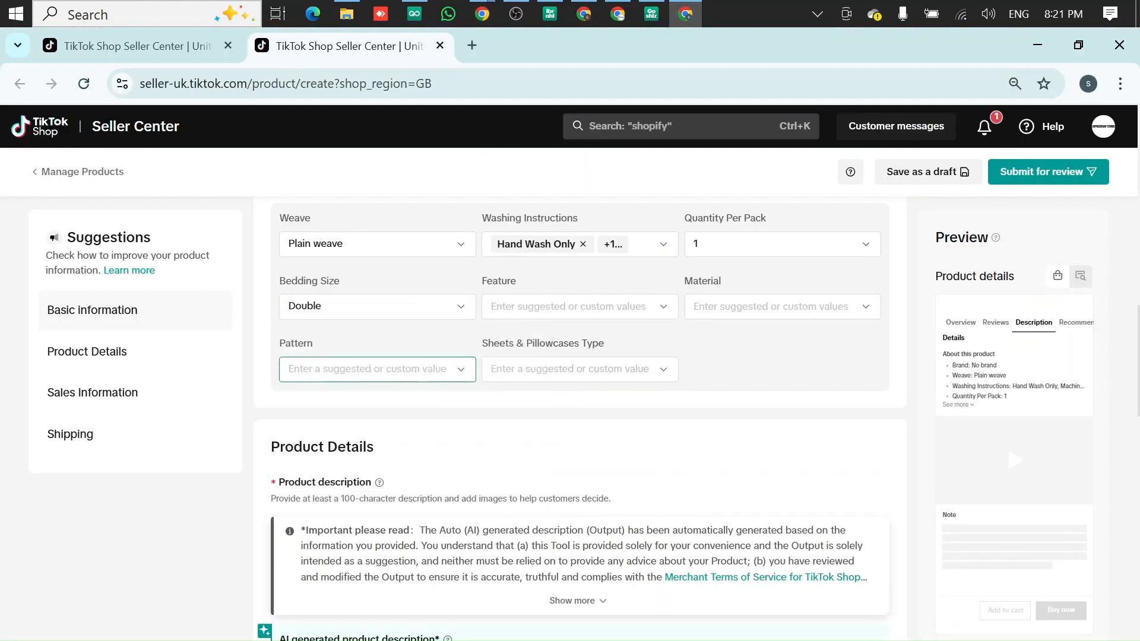
Step: Review the suggested Feature values and set the Feature attribute to Soft only
left_click(556, 300)
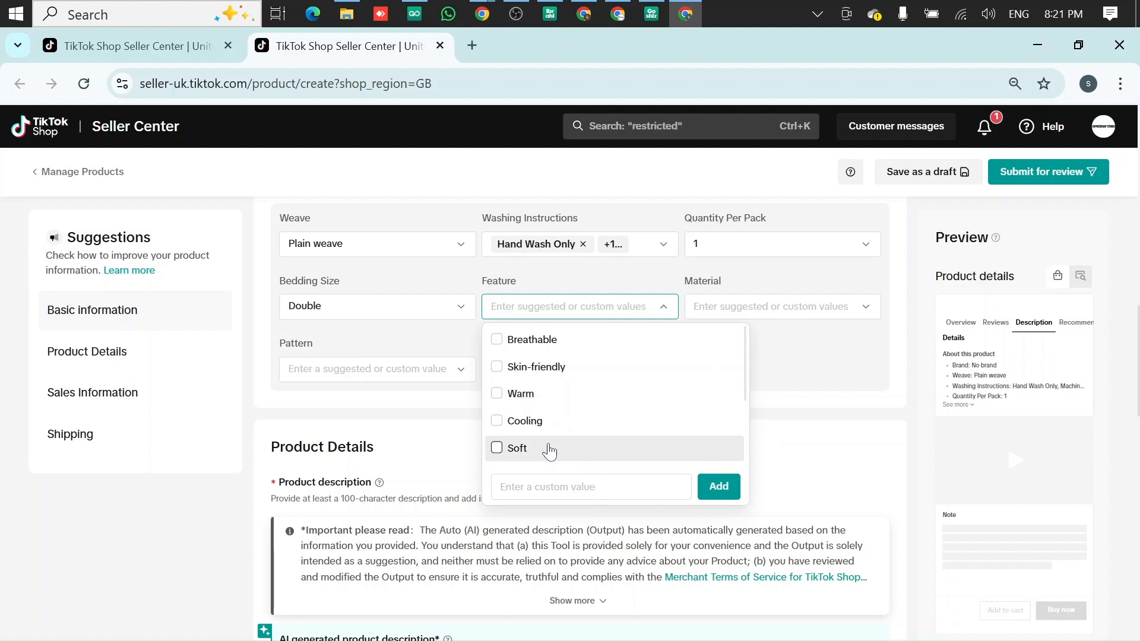
left_click(550, 447)
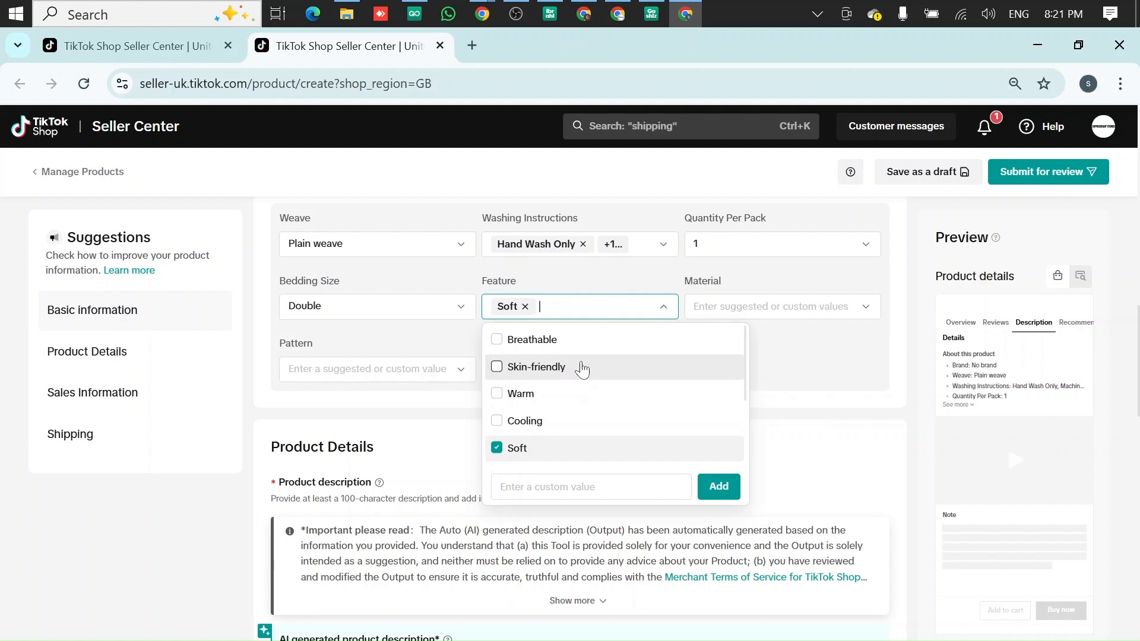
scroll(582, 370, "down", 3)
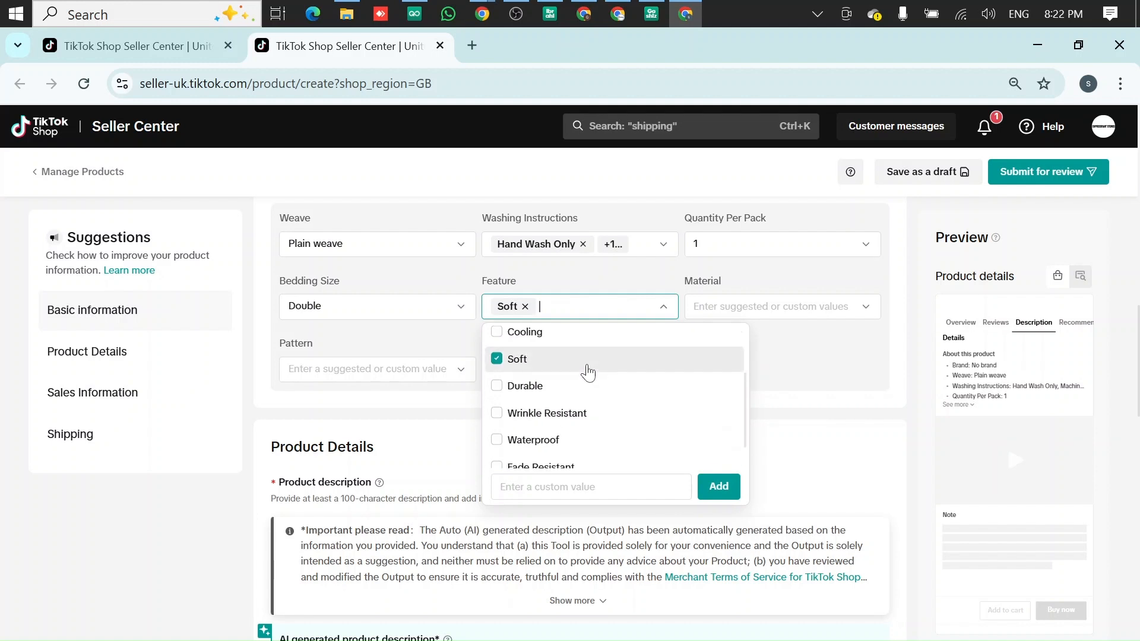
scroll(590, 389, "up", 3)
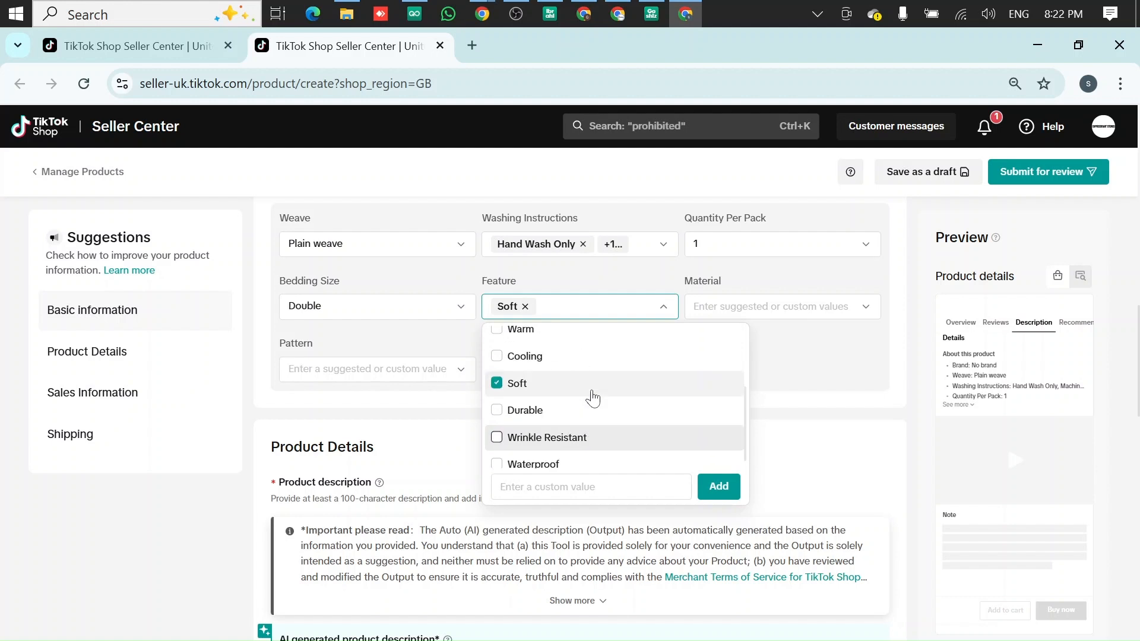
scroll(593, 372, "up", 2)
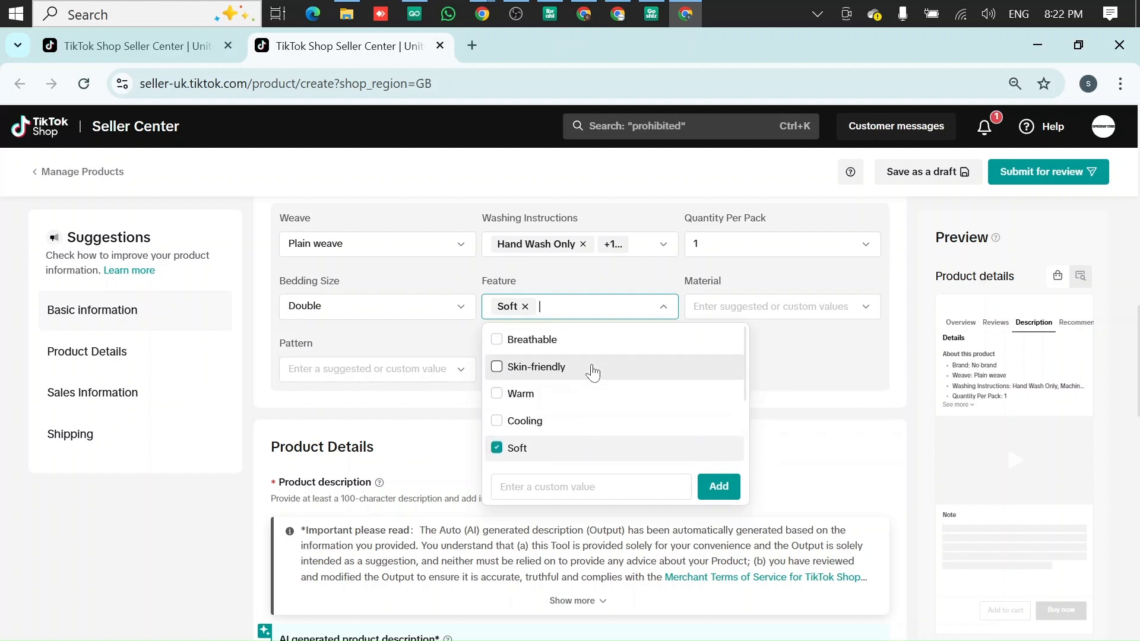
left_click(777, 377)
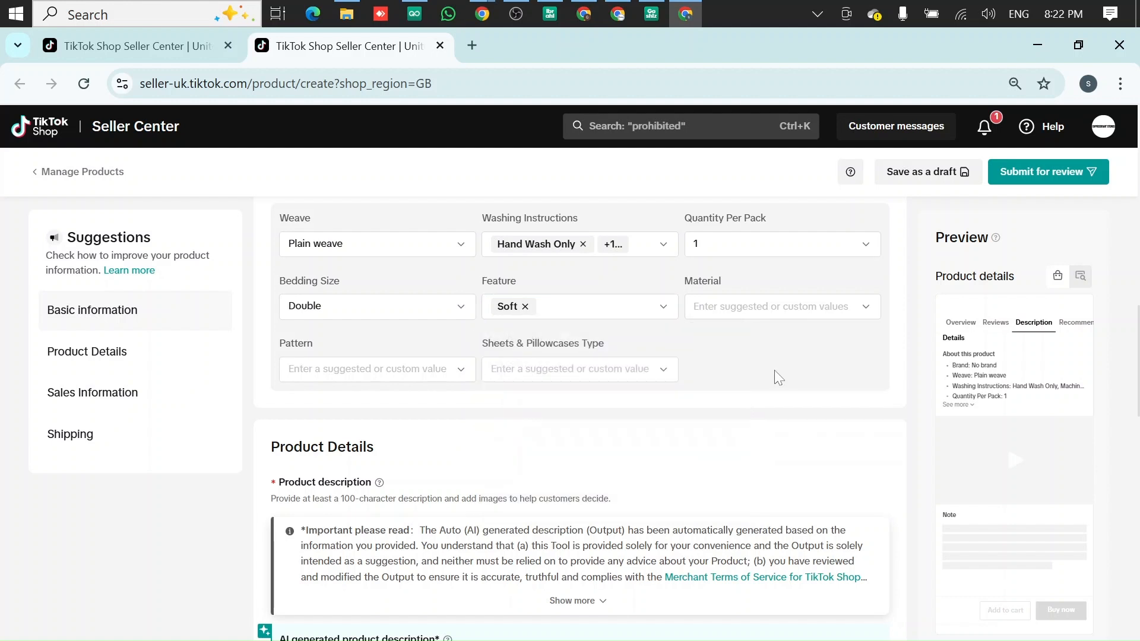
Step: Check the fitted sheet's material on the Amazon product page and copy the value "Polyester,Microfiber" for the Material attribute
left_click(766, 309)
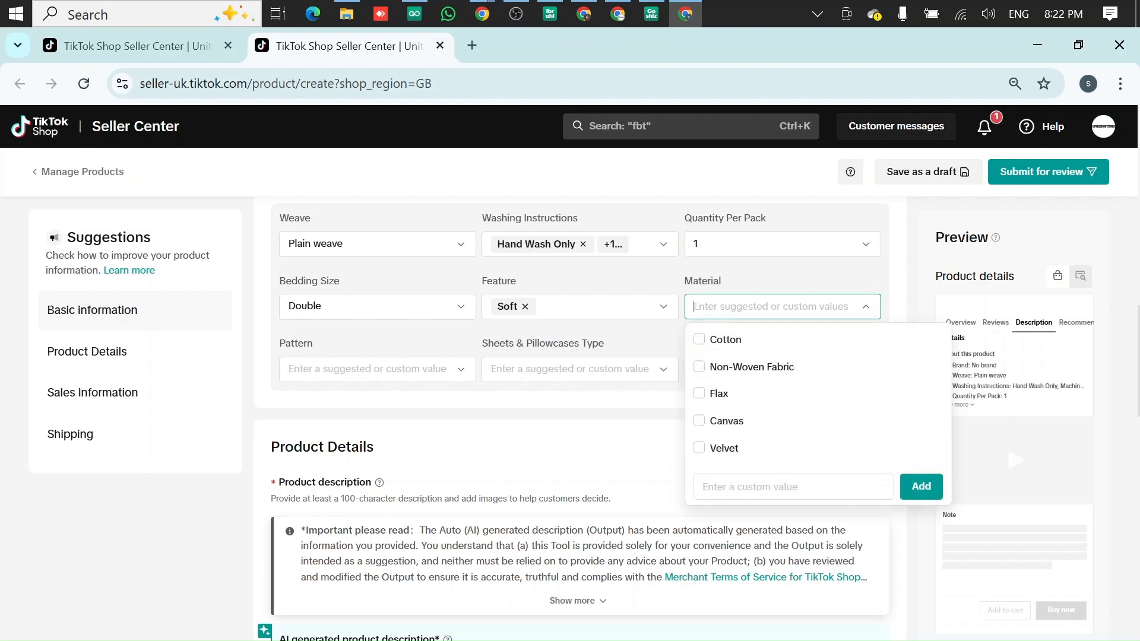
scroll(700, 368, "down", 6)
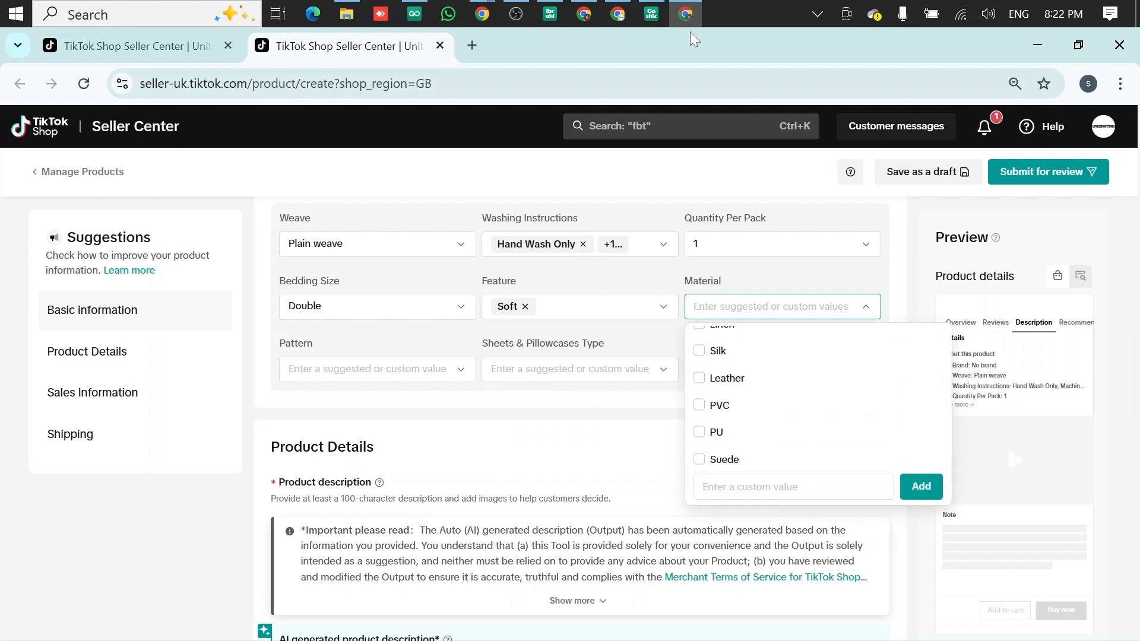
left_click(685, 14)
scroll(684, 275, "down", 6)
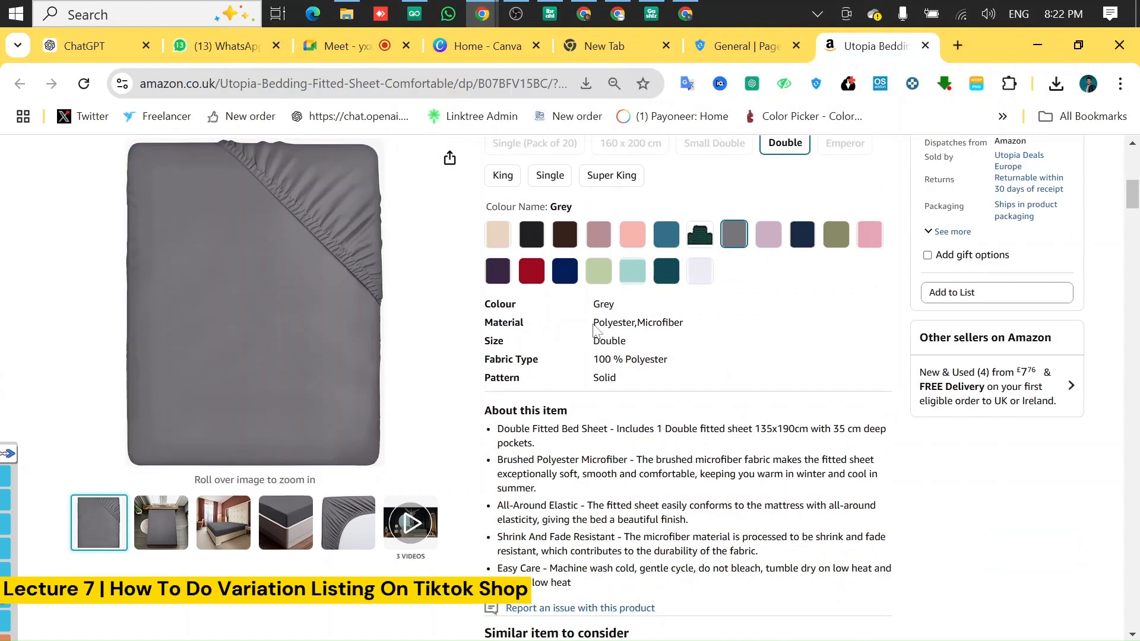
left_click_drag(594, 325, 683, 324)
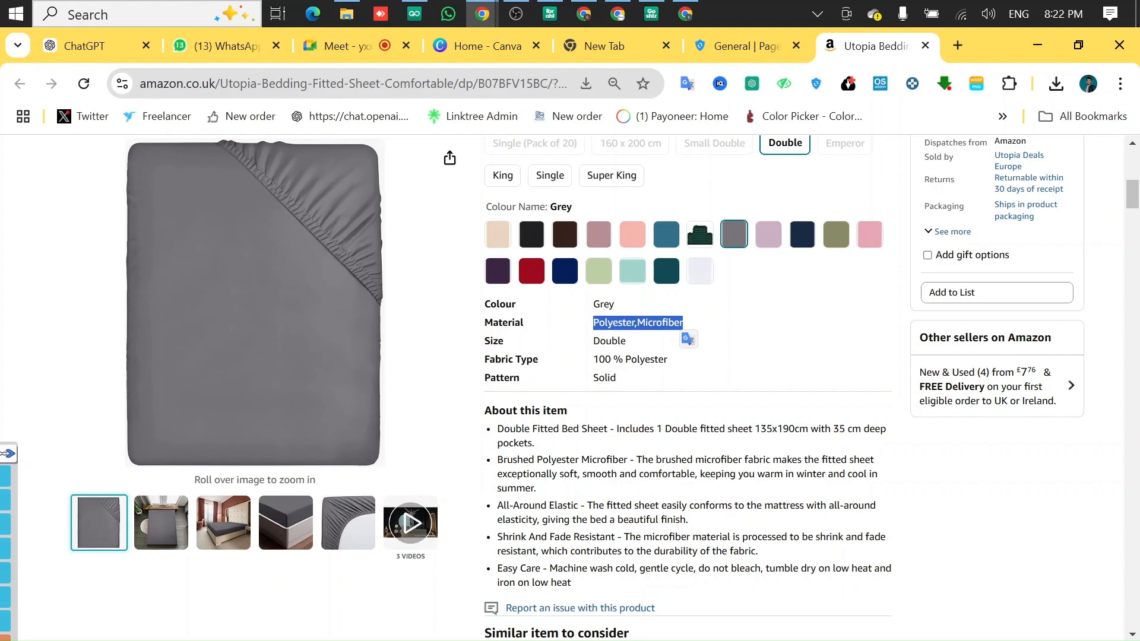
right_click(659, 322)
left_click(688, 342)
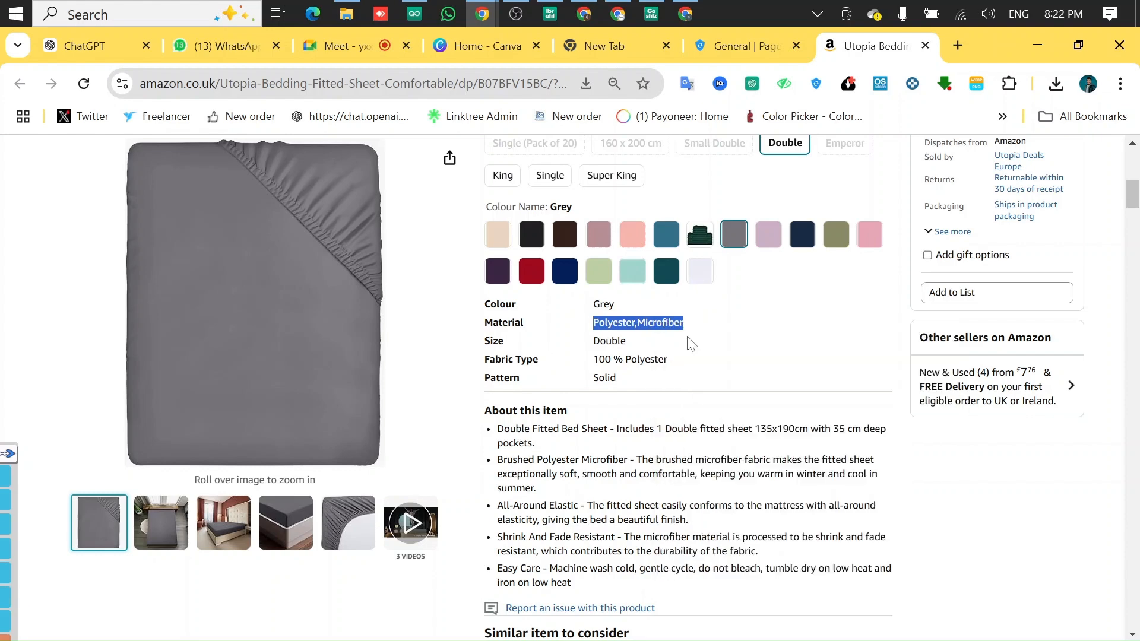
Step: Add the copied "Polyester,Microfiber" as custom values of the Material attribute in the TikTok Shop form
left_click(684, 13)
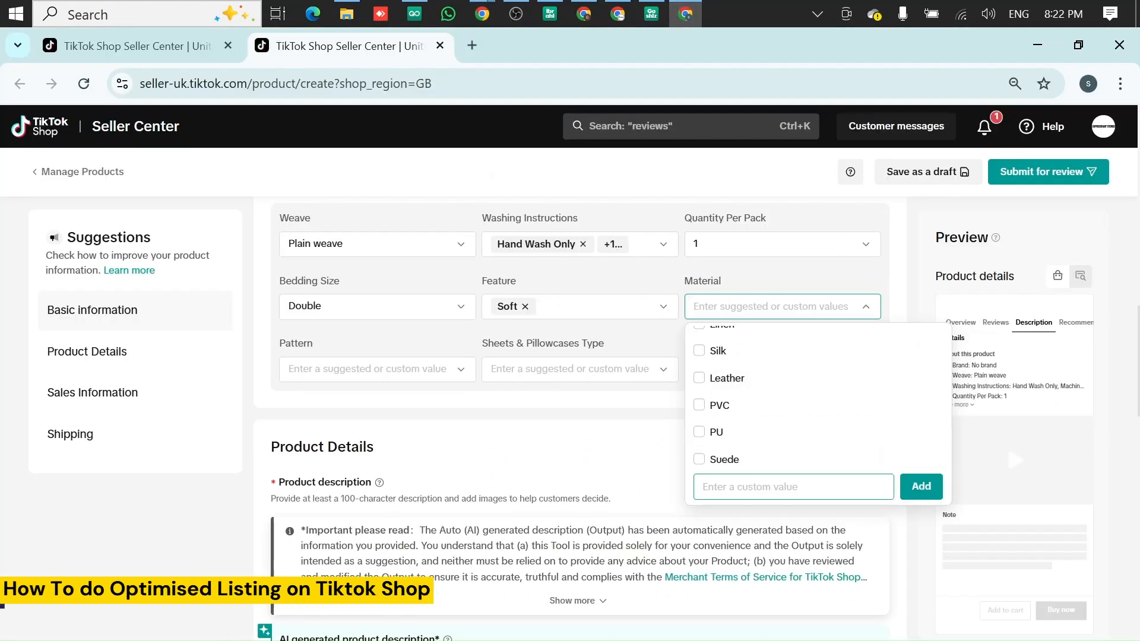
right_click(740, 491)
left_click(819, 277)
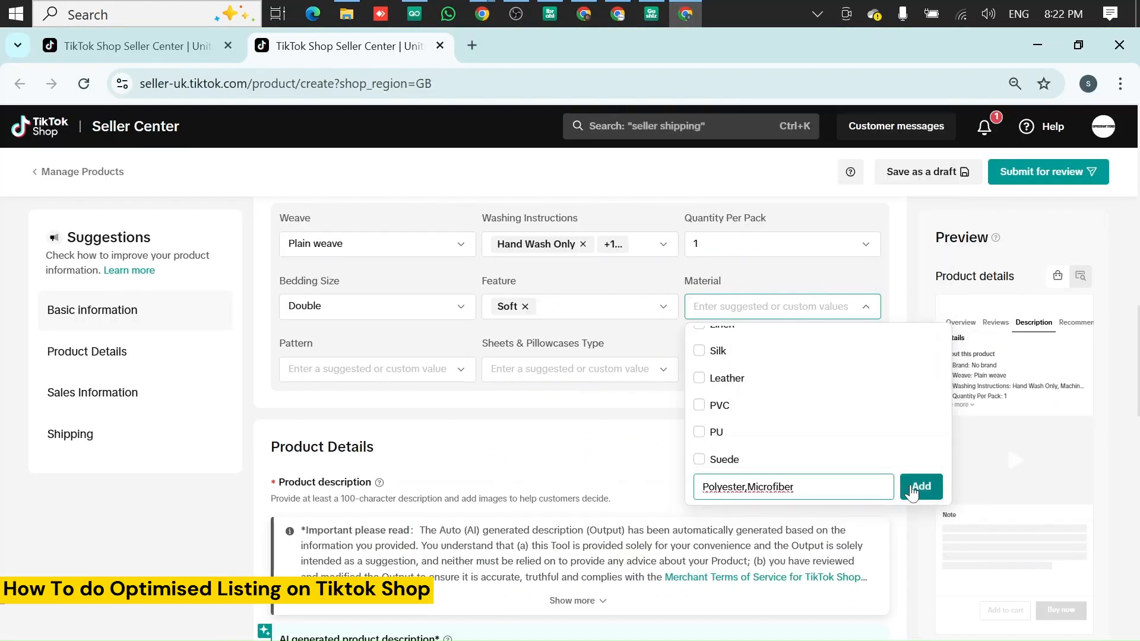
left_click(917, 492)
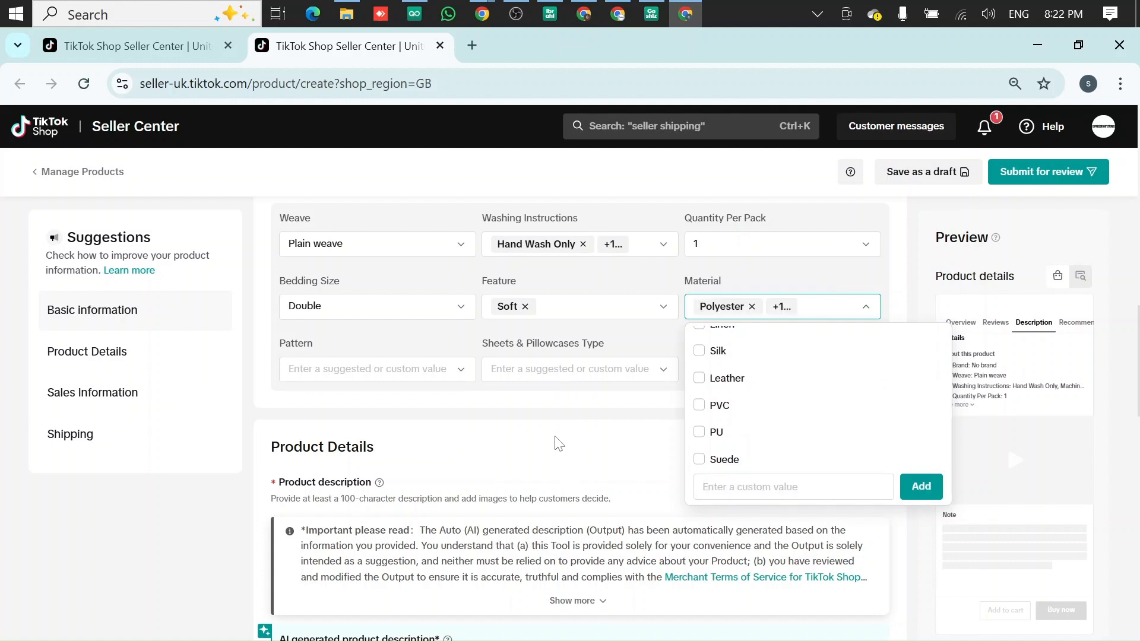
left_click(558, 443)
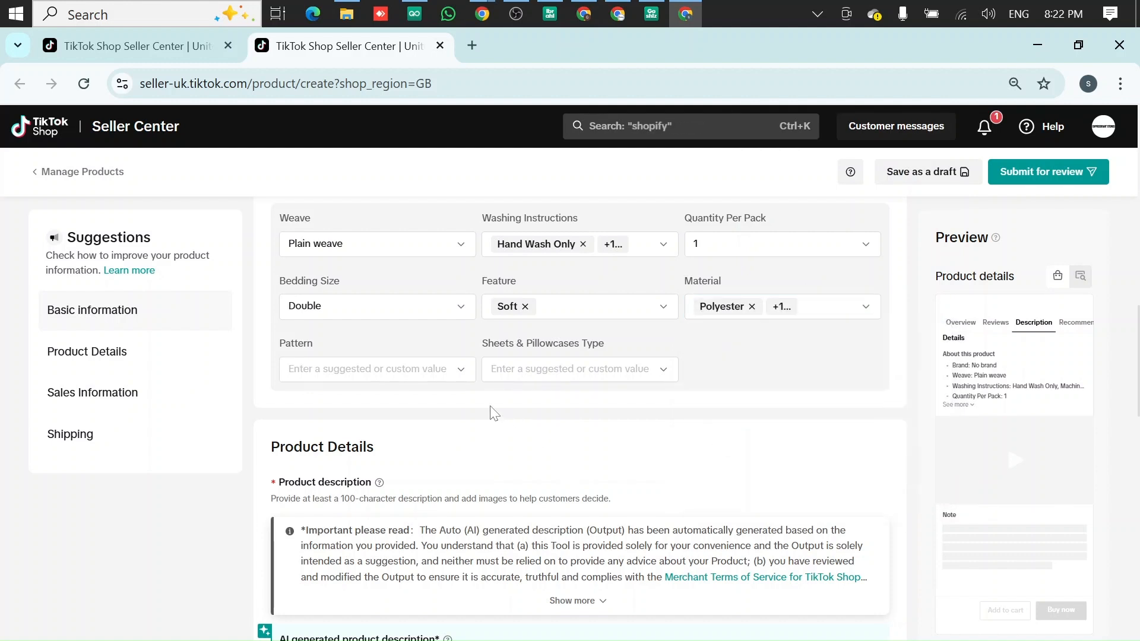
left_click(460, 377)
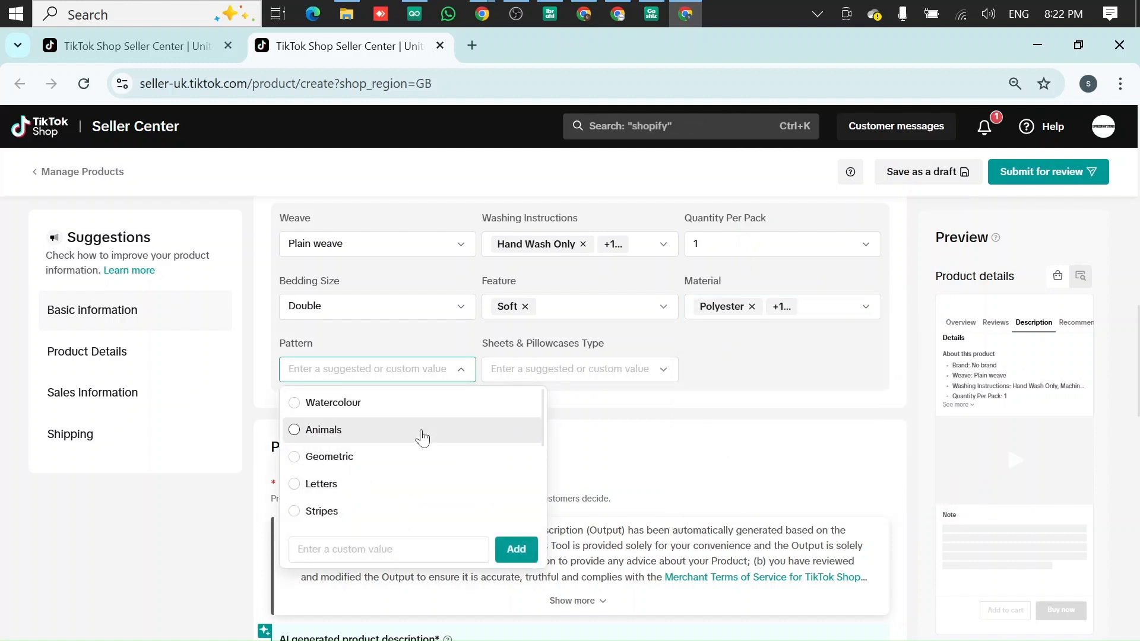
scroll(419, 434, "down", 5)
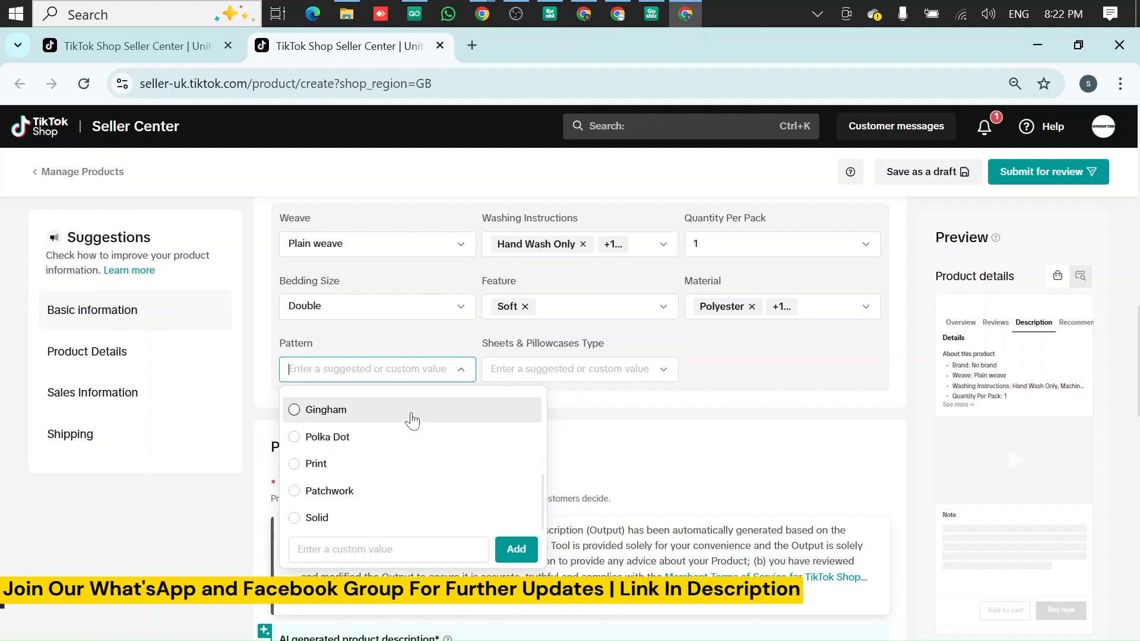
scroll(410, 425, "up", 3)
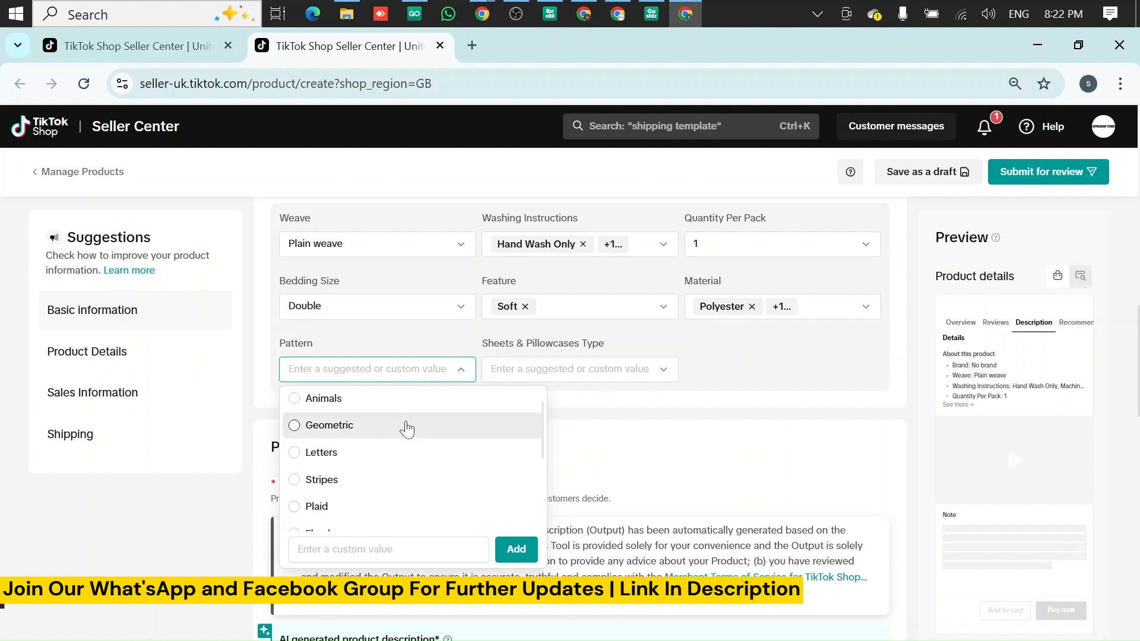
scroll(406, 427, "up", 1)
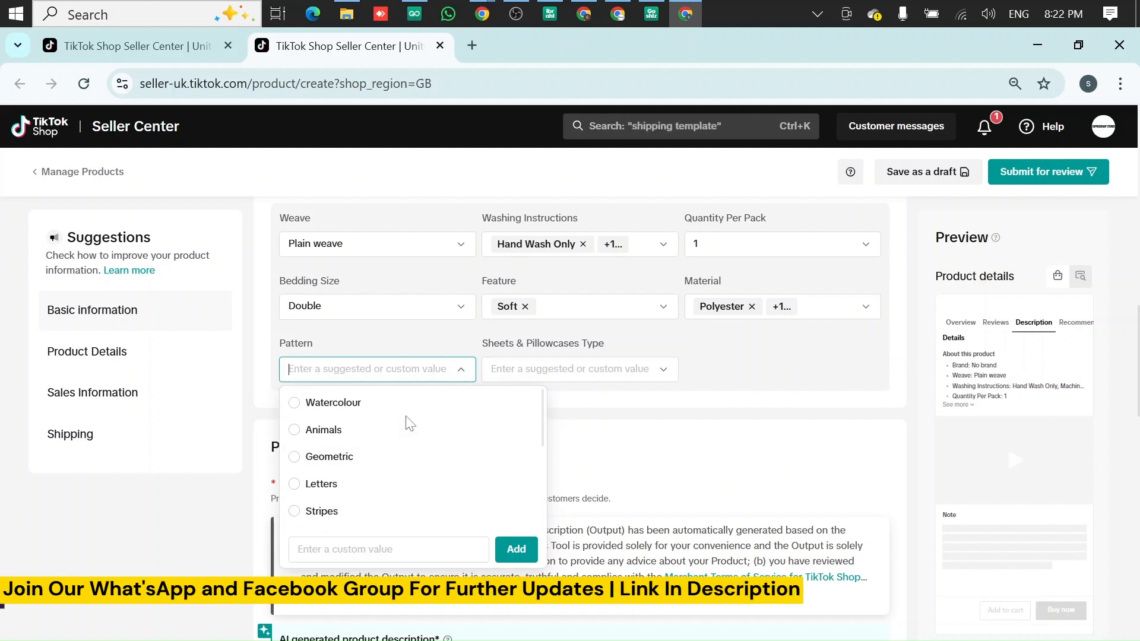
left_click(568, 407)
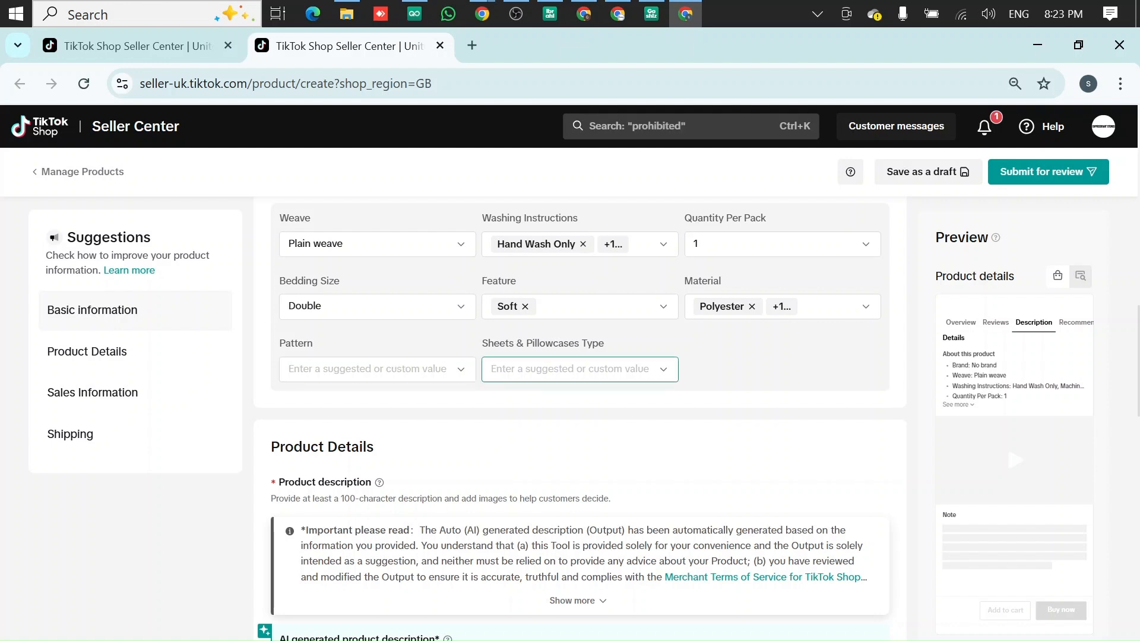
Step: Set the Sheets & Pillowcases Type attribute to Sheet
left_click(569, 368)
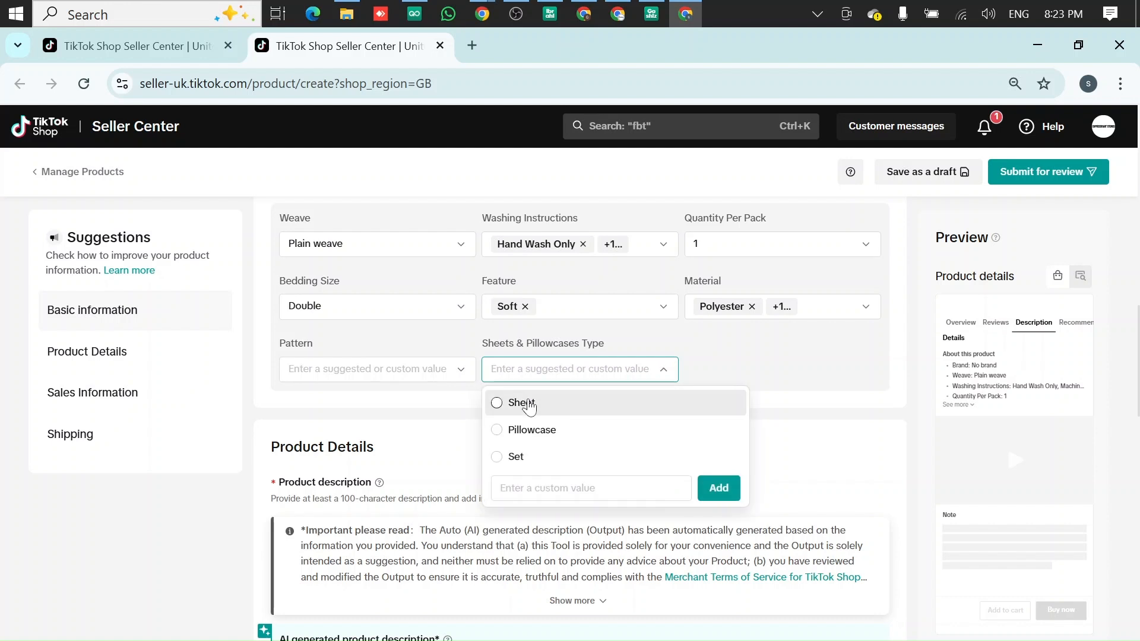
left_click(522, 403)
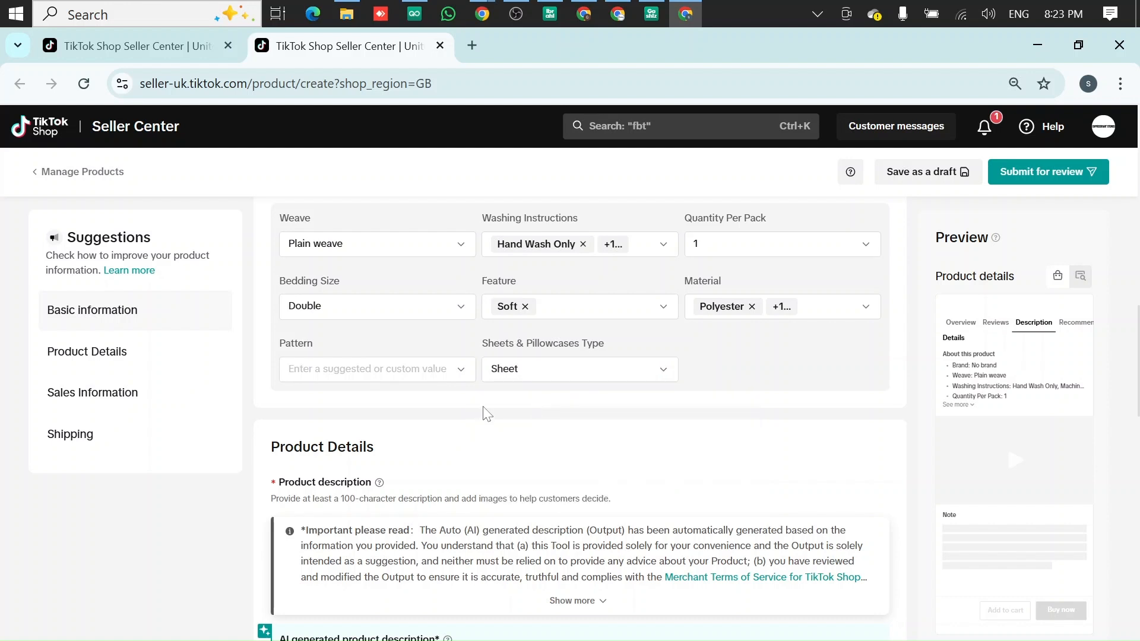
scroll(256, 362, "up", 3)
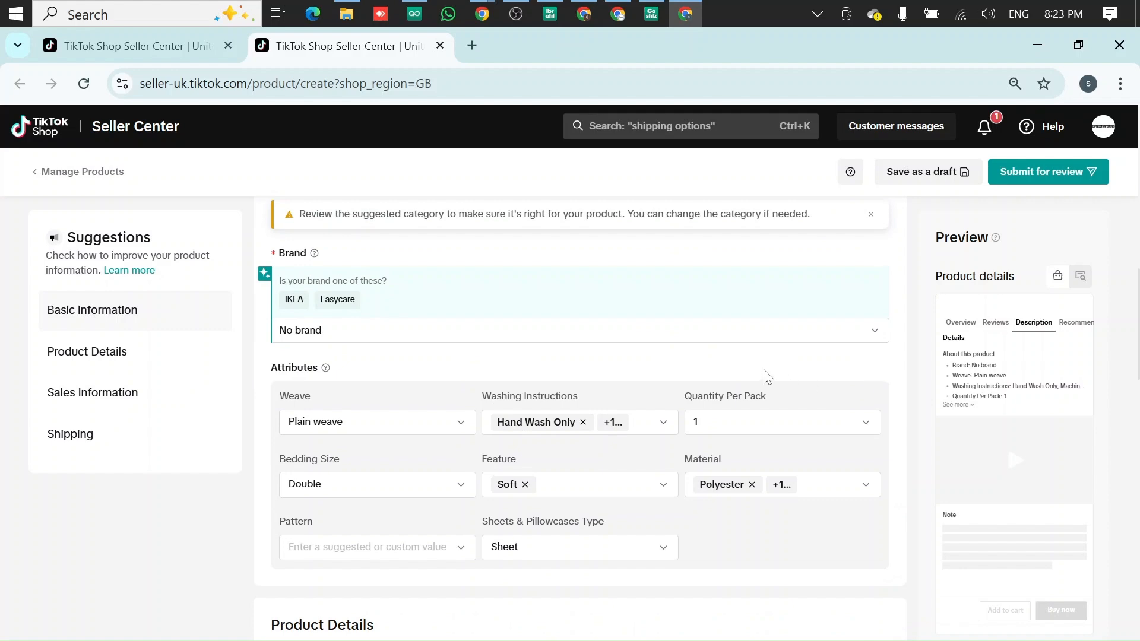
Step: Insert the main-image photo of the bed in the red-walled bedroom into the empty product description
scroll(664, 343, "down", 6)
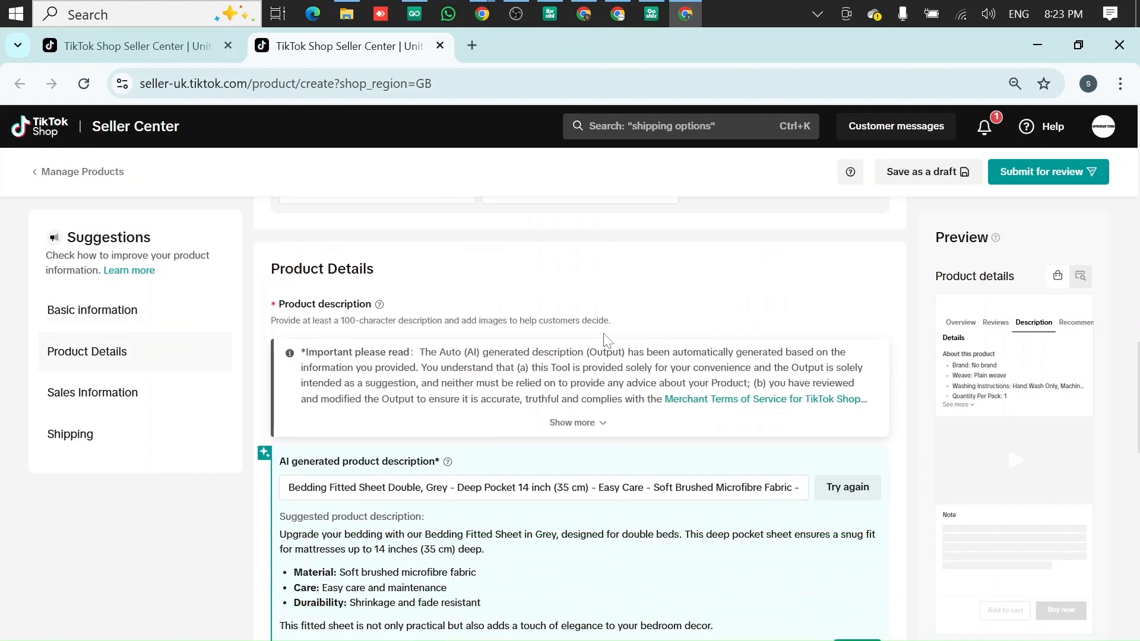
scroll(599, 339, "down", 1)
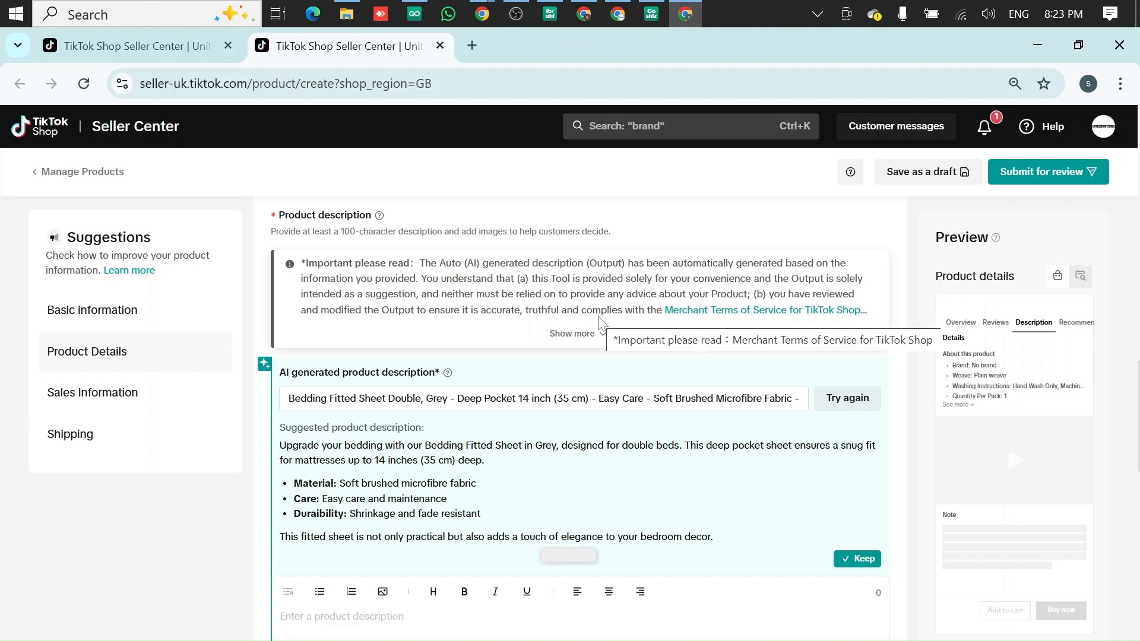
scroll(599, 332, "down", 1)
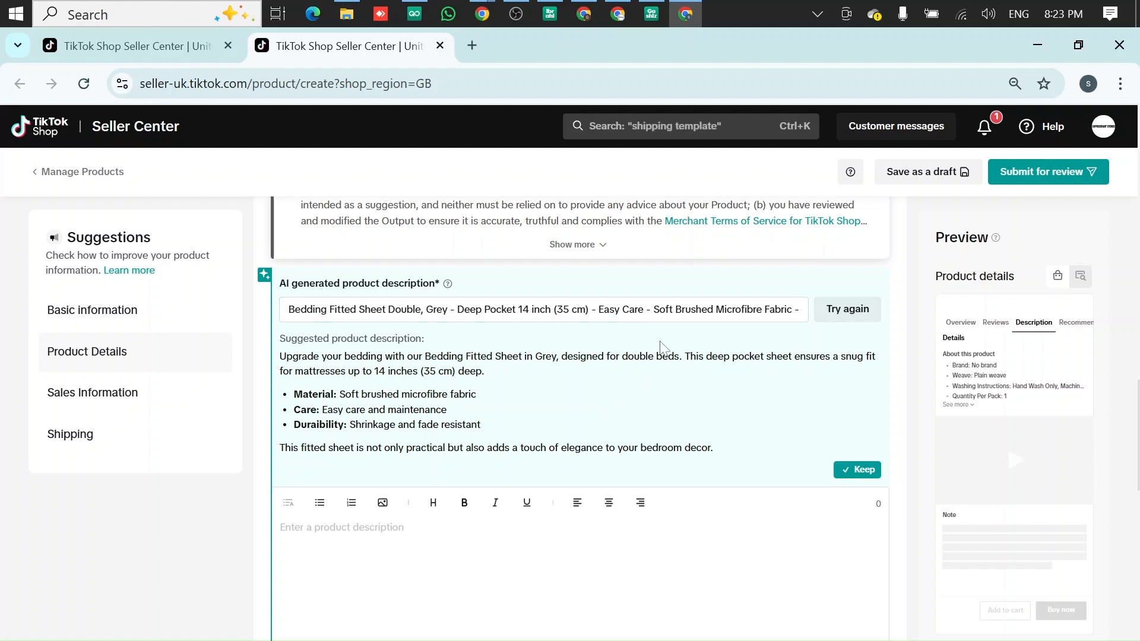
scroll(469, 350, "down", 2)
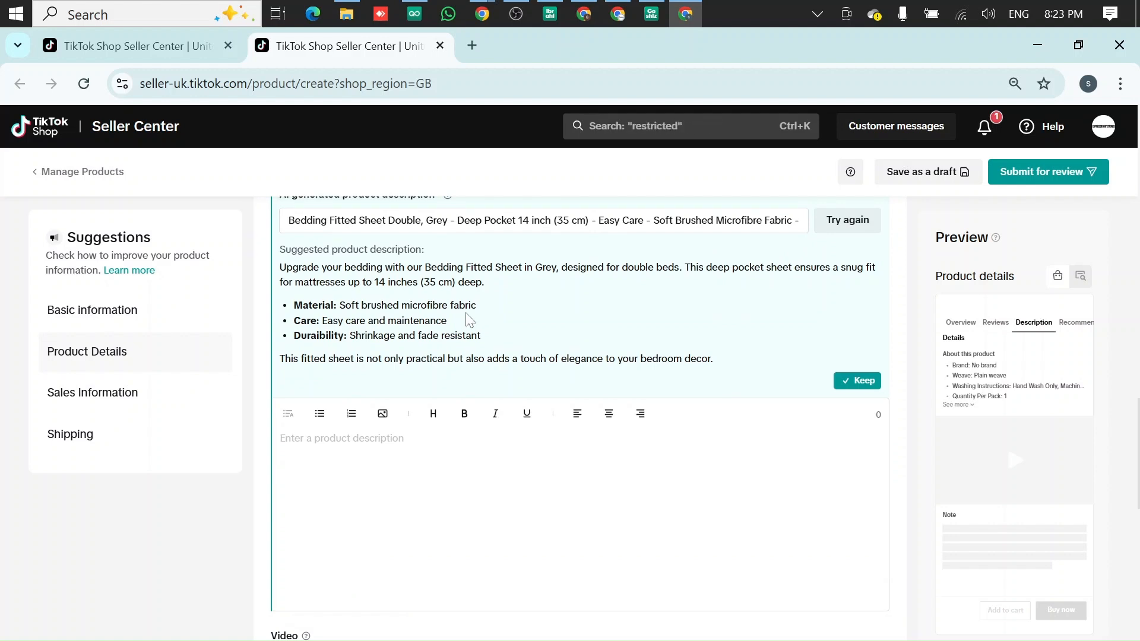
left_click(281, 438)
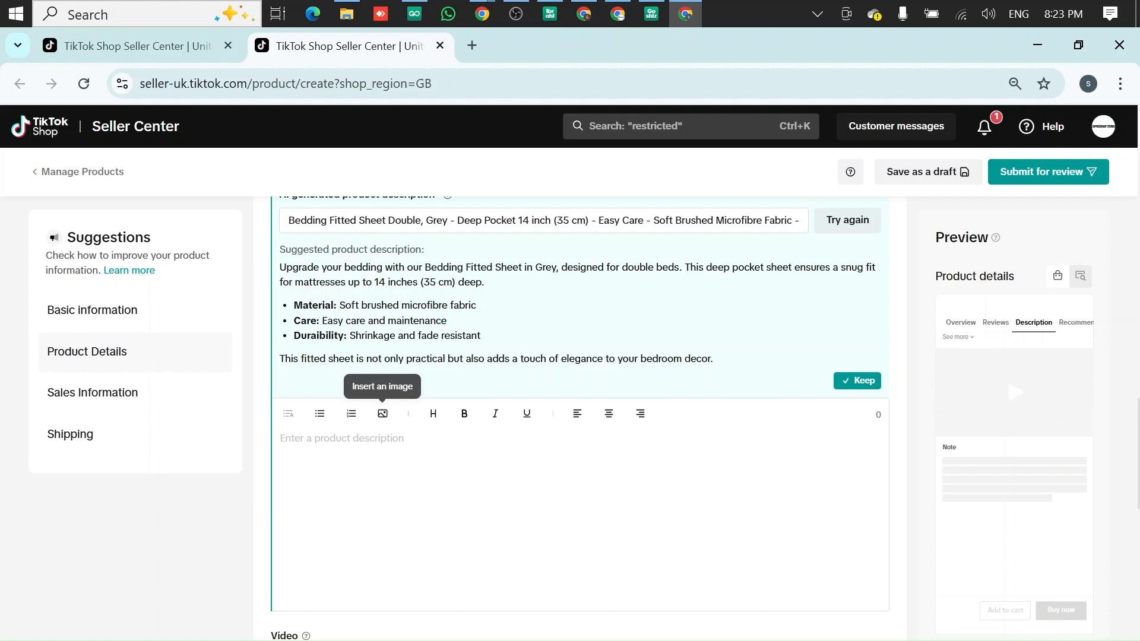
left_click(385, 415)
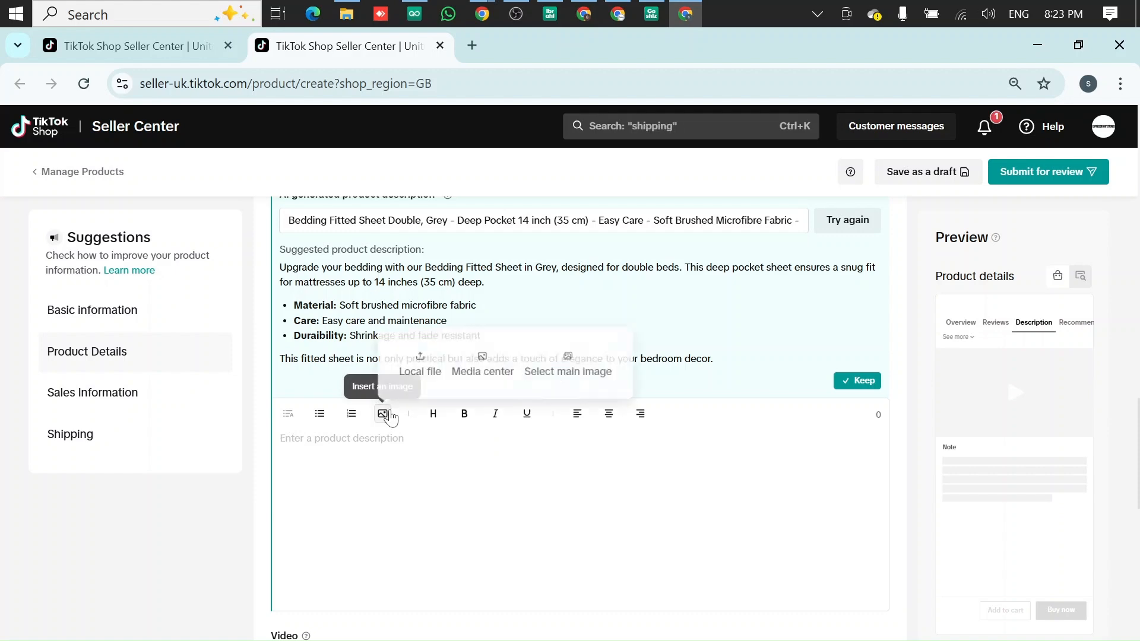
left_click(384, 418)
left_click(585, 363)
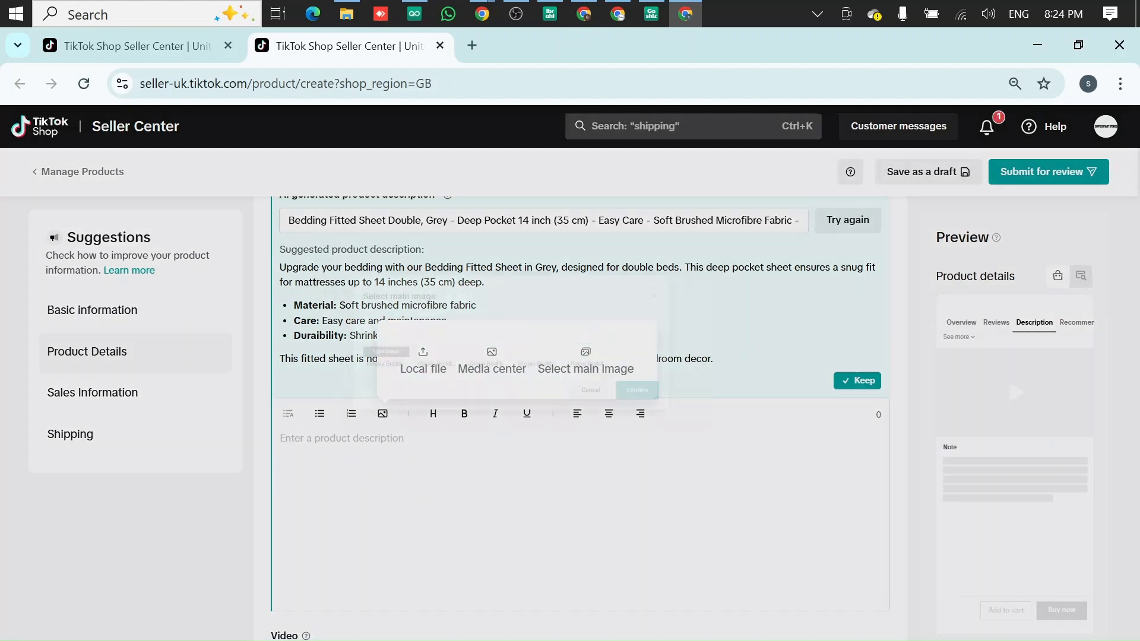
left_click(540, 374)
left_click(784, 454)
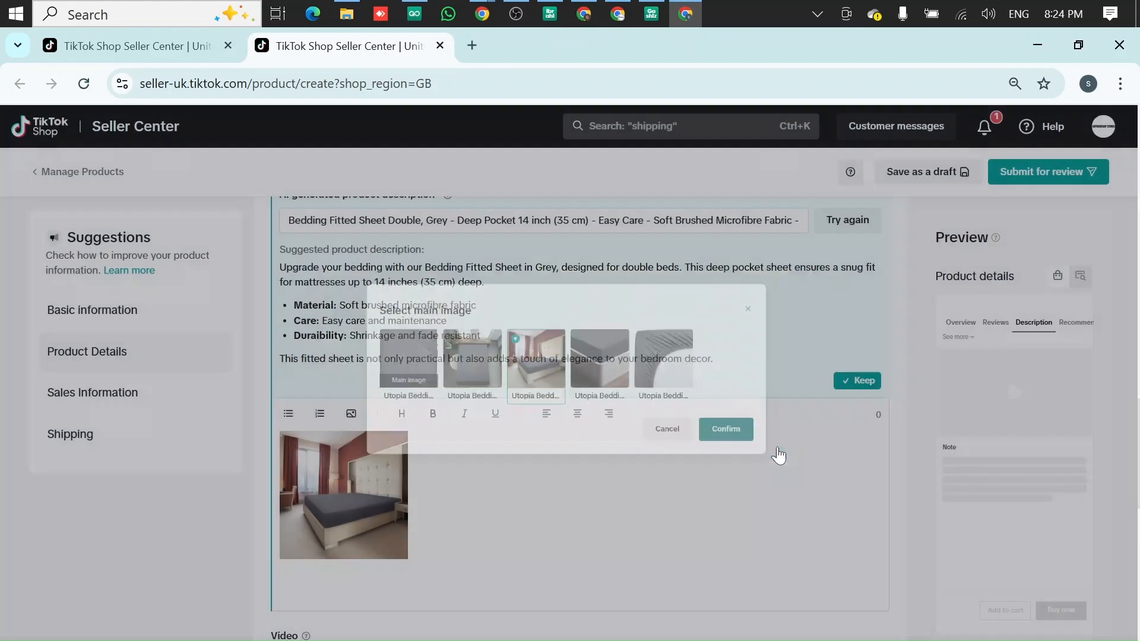
Step: Keep the AI-generated product description under the bedroom photo and insert the overhead bed photo from the main images below the text
scroll(387, 296, "down", 1)
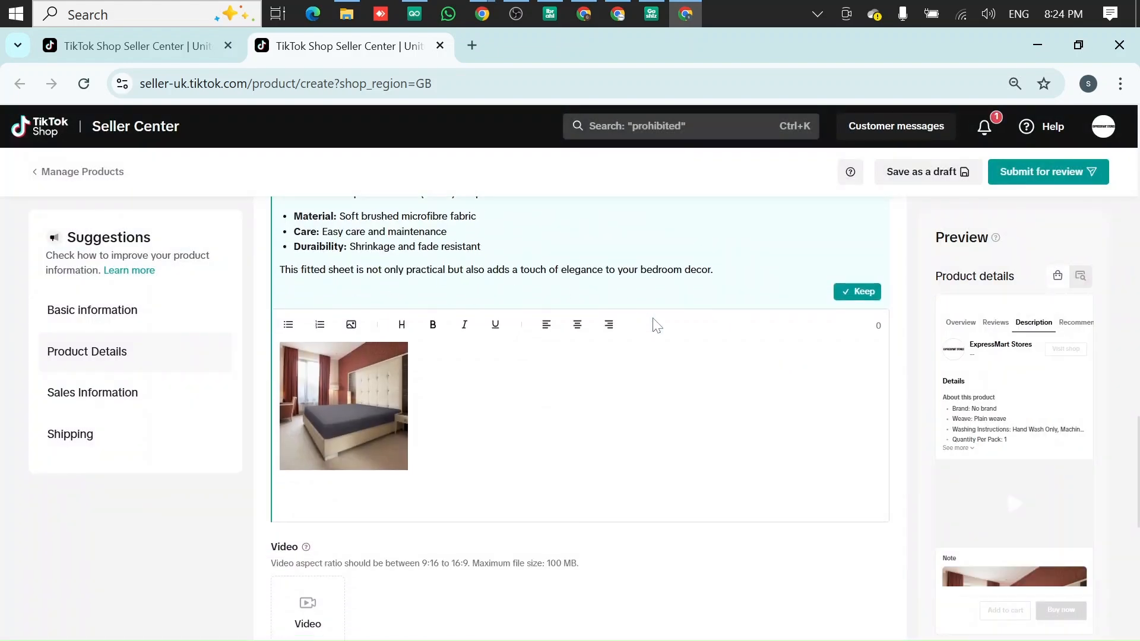
left_click(854, 292)
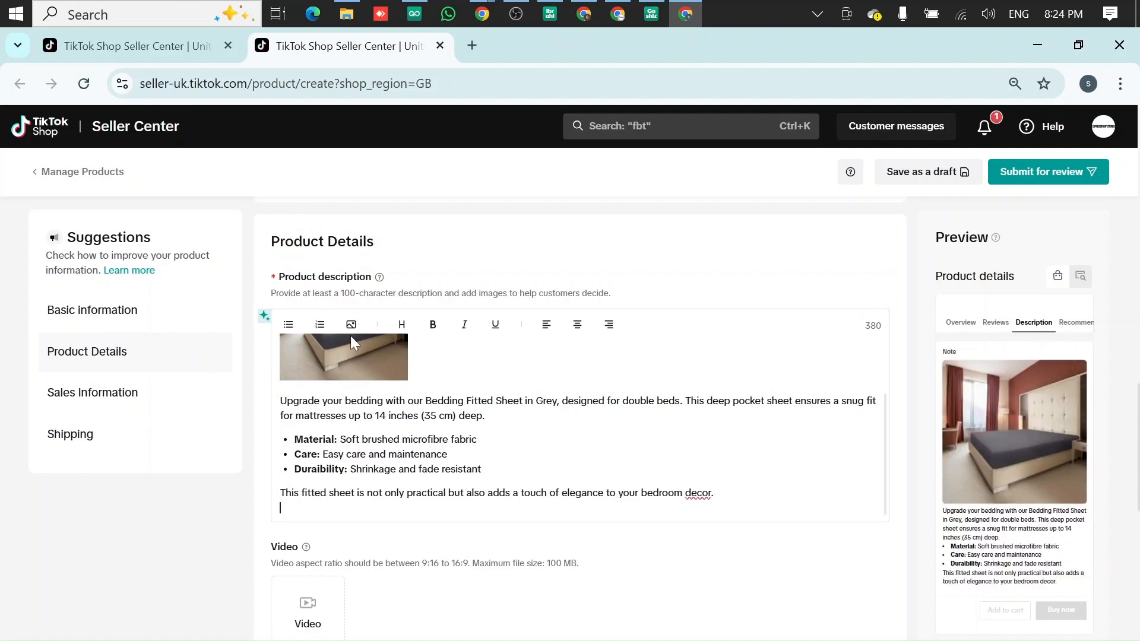
mouse_move(351, 324)
left_click(543, 279)
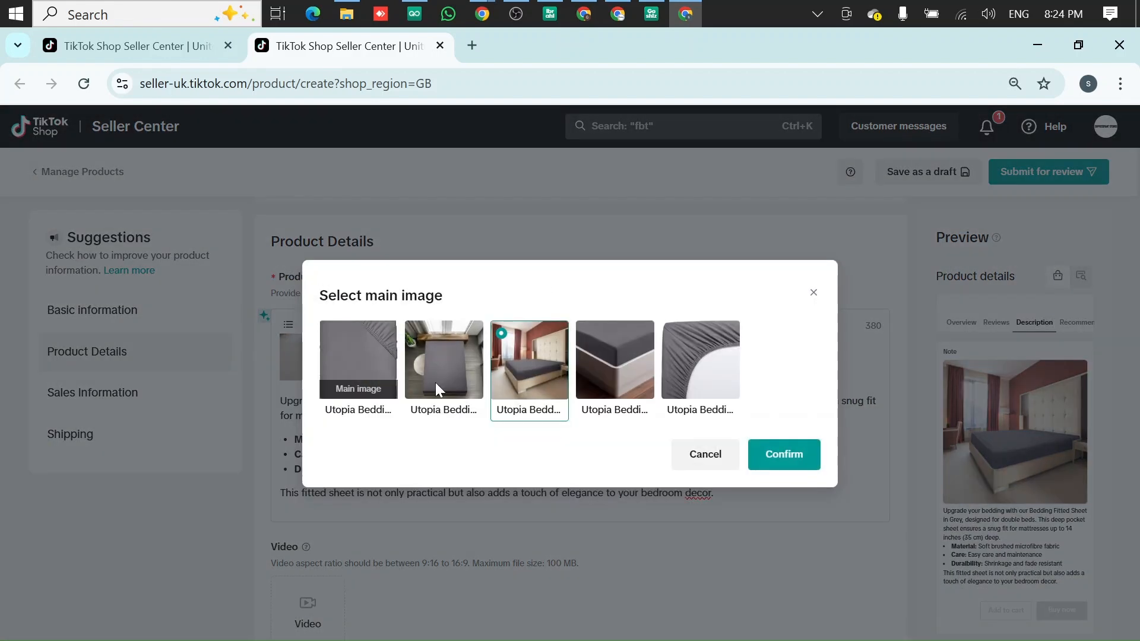
left_click(435, 382)
left_click(784, 454)
Step: Review the completed product description from the opening photo through the text to the closing photo
scroll(475, 419, "down", 1)
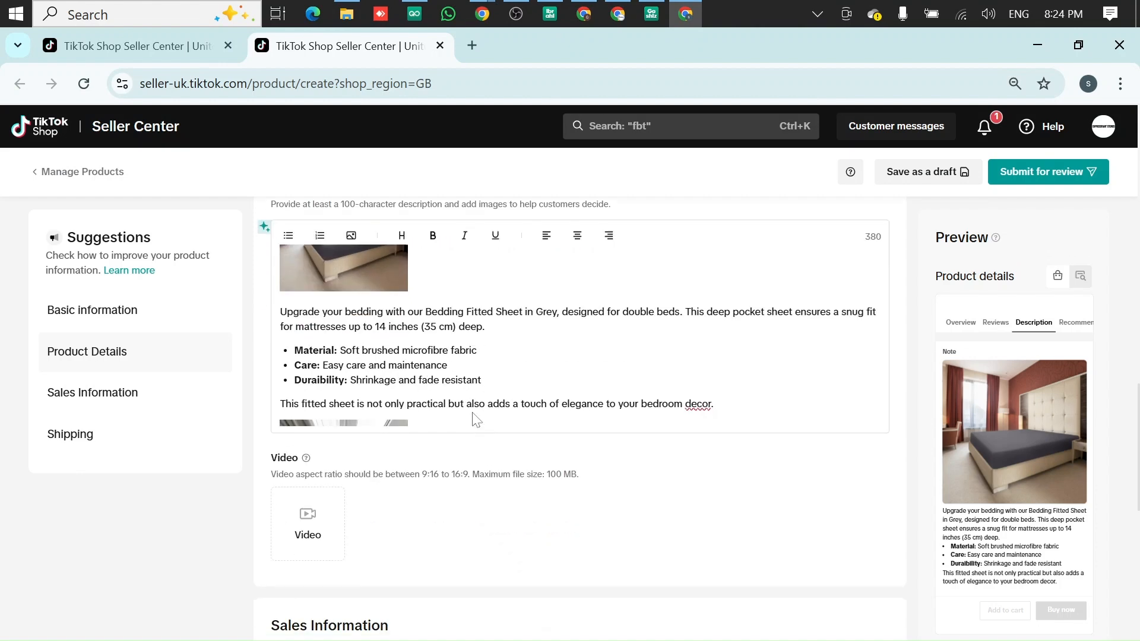
scroll(469, 404, "down", 3)
scroll(451, 333, "up", 3)
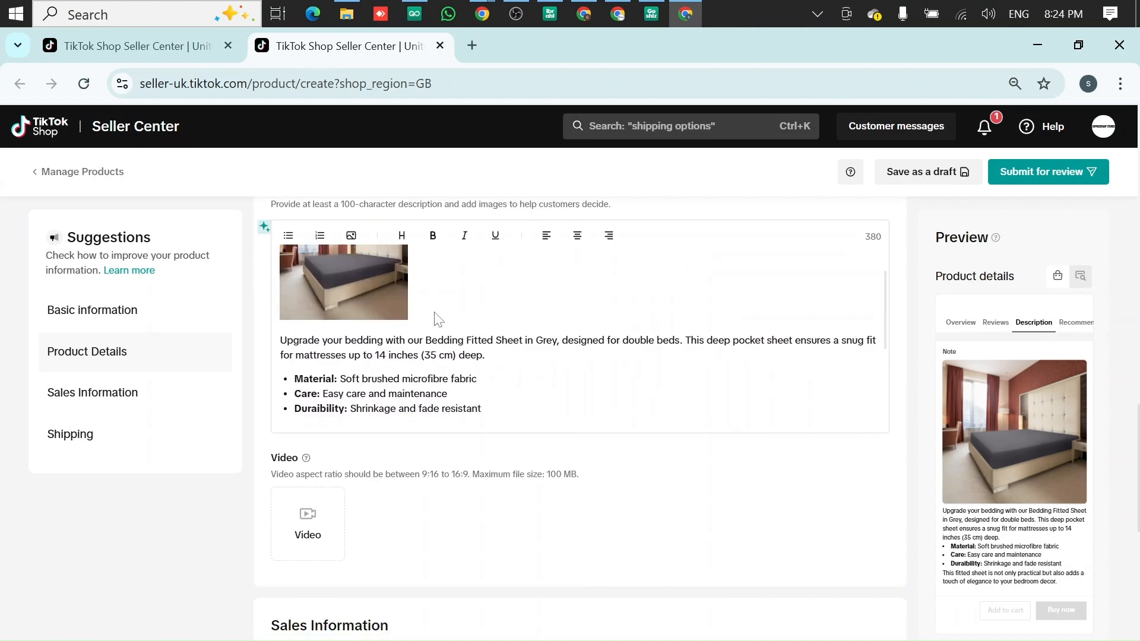
scroll(432, 324, "up", 1)
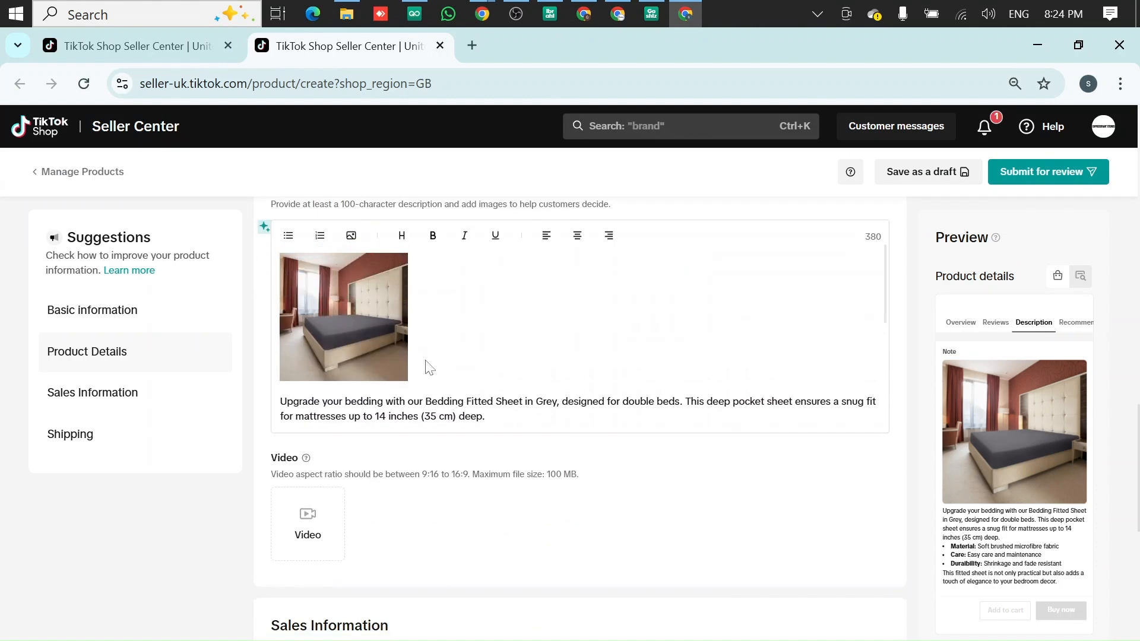
scroll(427, 366, "up", 1)
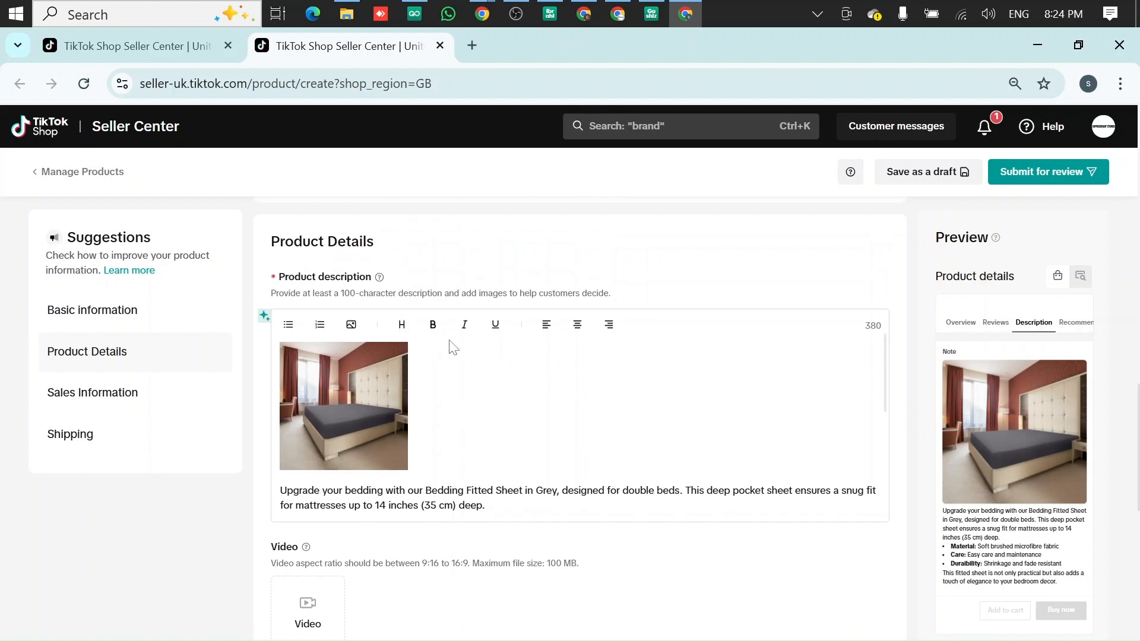
scroll(457, 362, "down", 2)
scroll(455, 360, "down", 1)
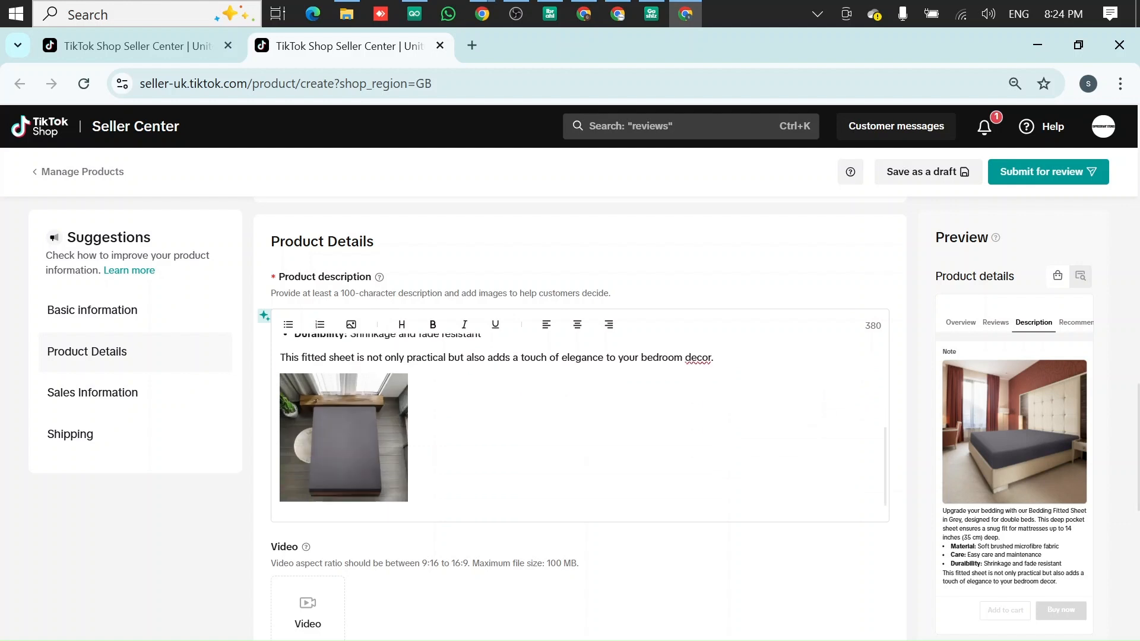
scroll(603, 372, "up", 1)
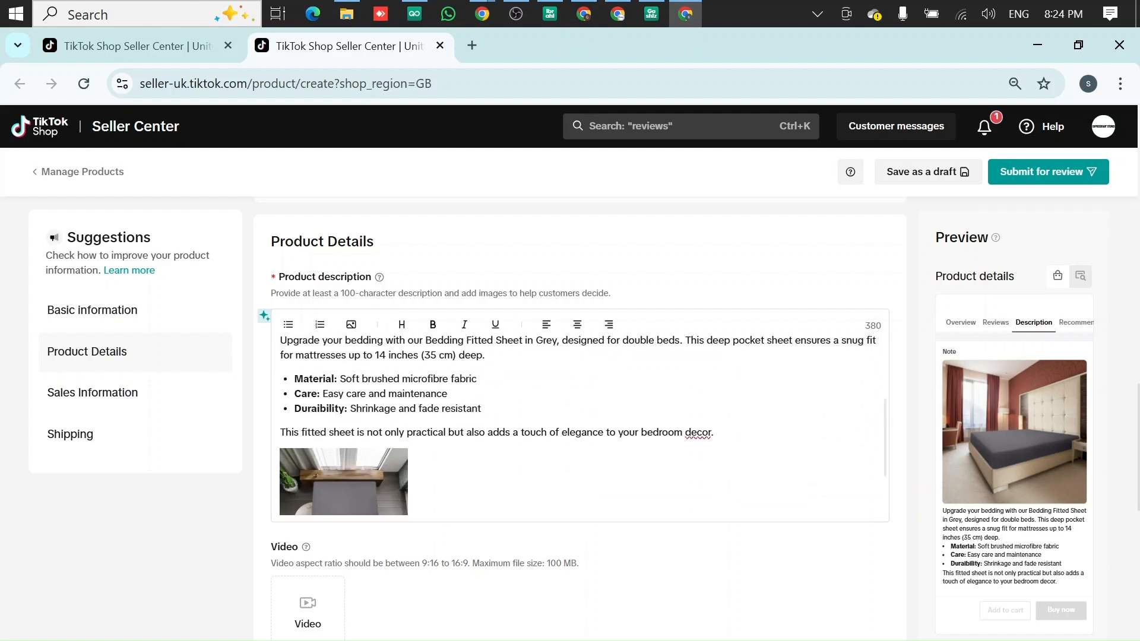
scroll(485, 378, "down", 3)
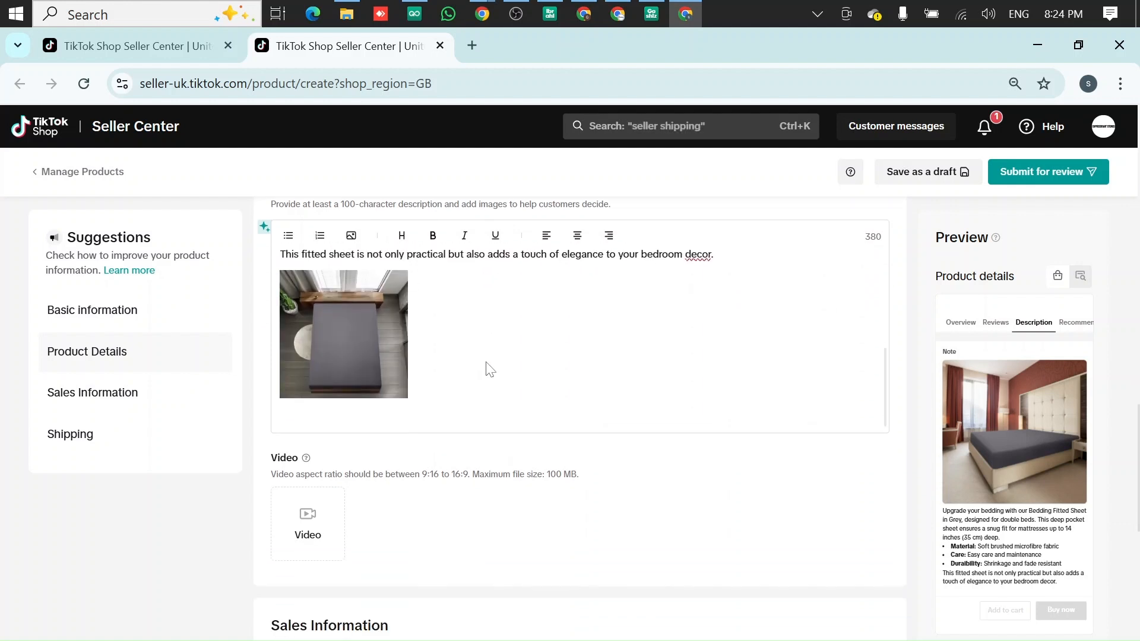
Step: Enable product variations in the Sales Information section
scroll(484, 369, "down", 3)
scroll(491, 353, "up", 1)
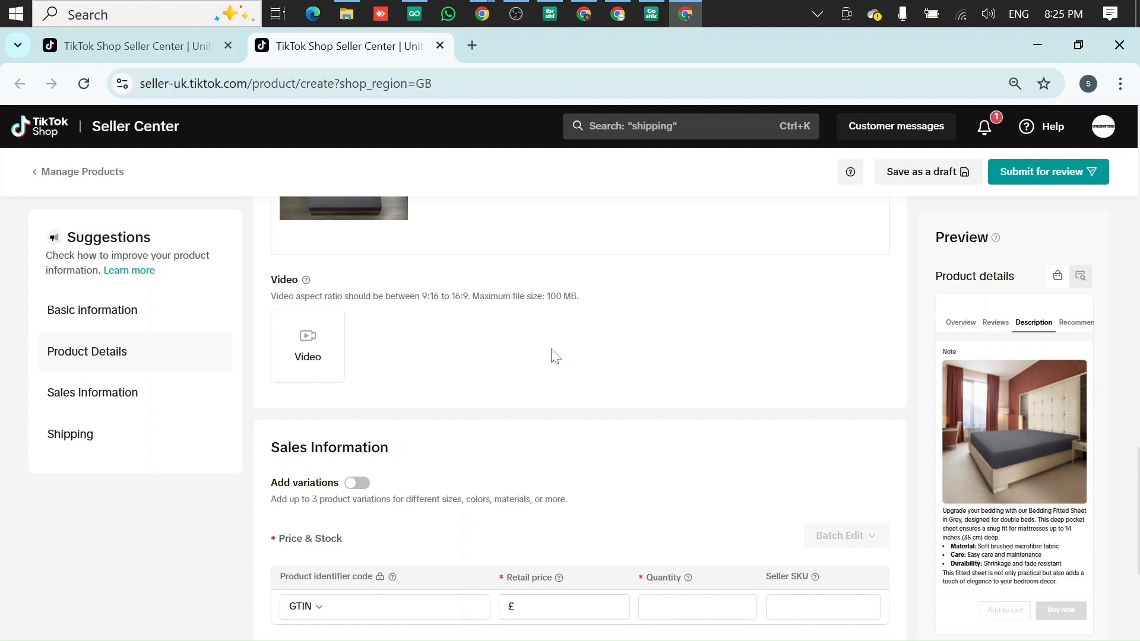
scroll(422, 390, "down", 1)
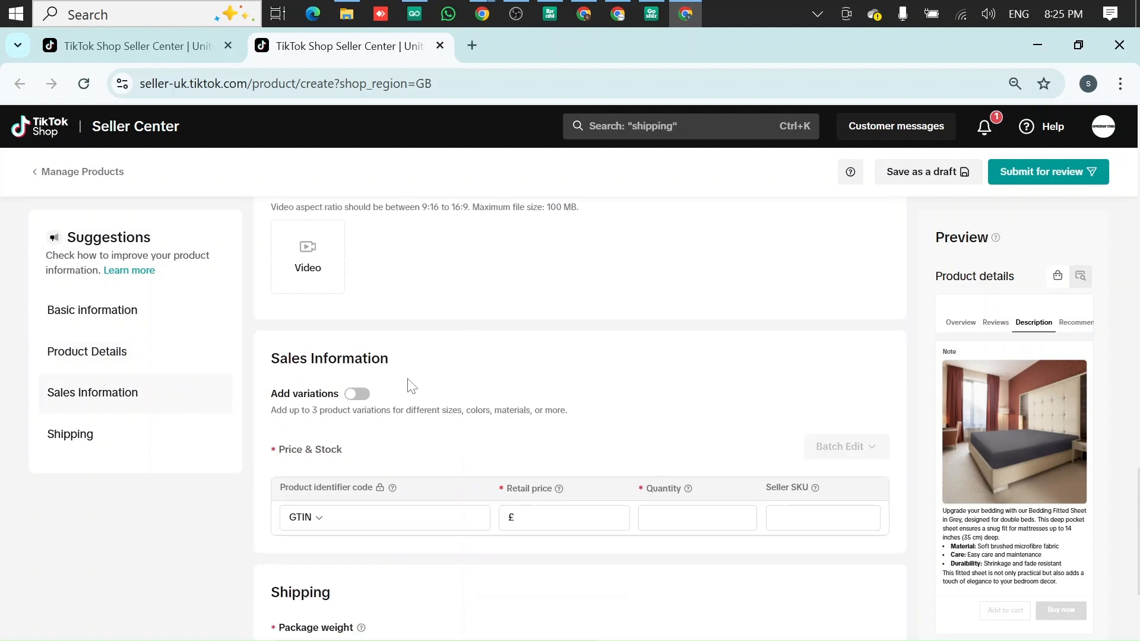
left_click(365, 403)
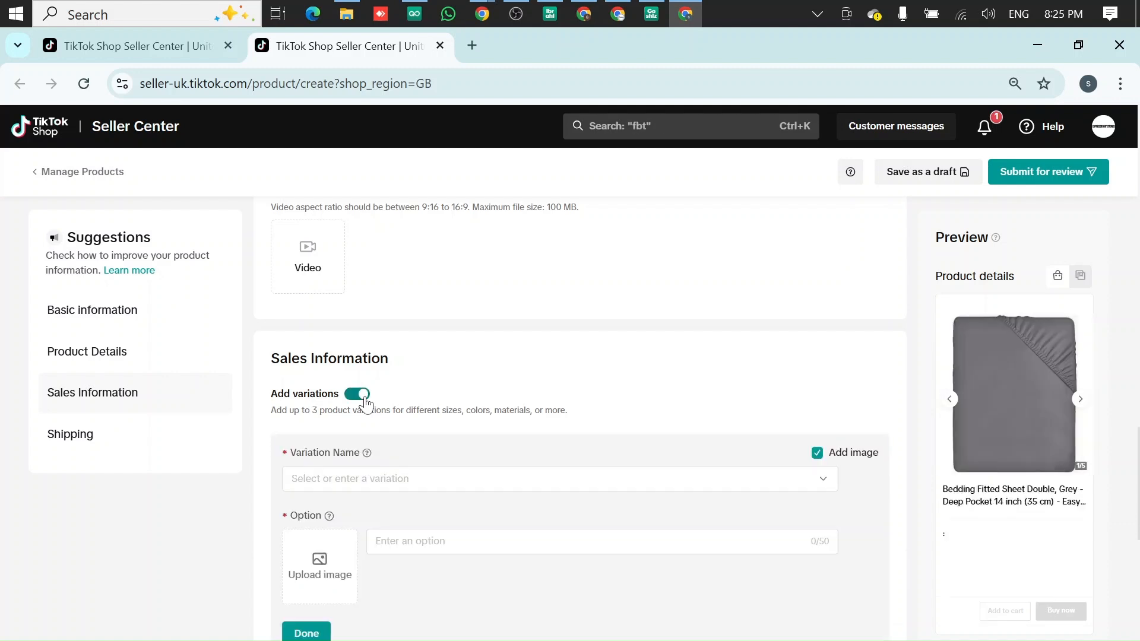
scroll(365, 403, "down", 3)
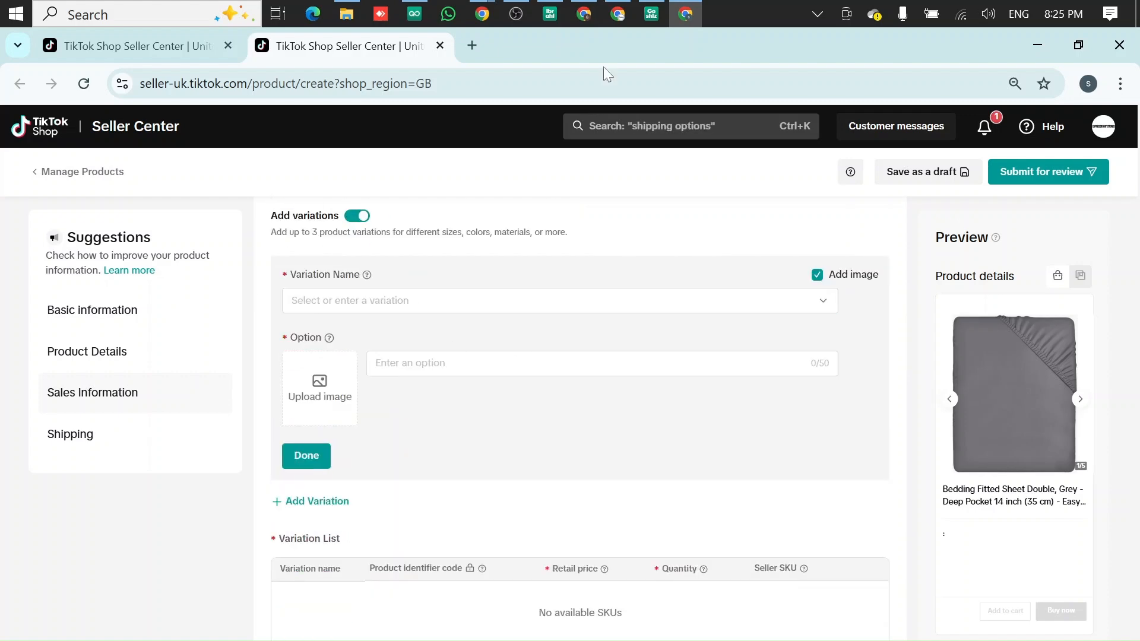
Step: Switch to the Amazon fitted sheet page, check the size and colour options, and select the Black colour in Double size
left_click(685, 13)
scroll(635, 410, "down", 2)
scroll(604, 343, "up", 3)
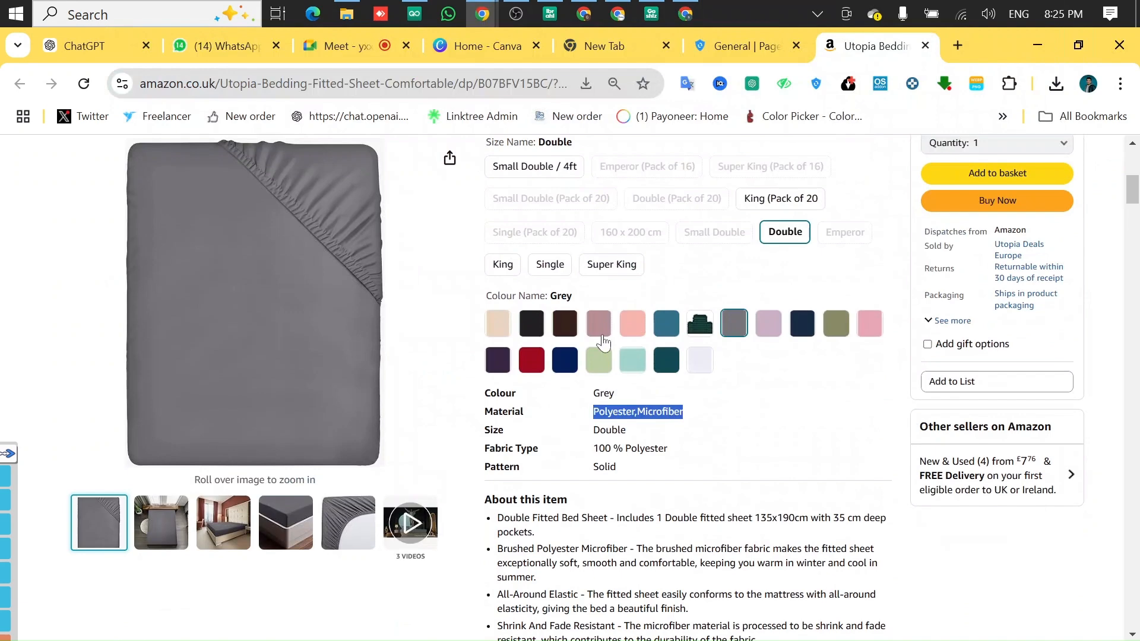
scroll(665, 229, "up", 2)
left_click(796, 211)
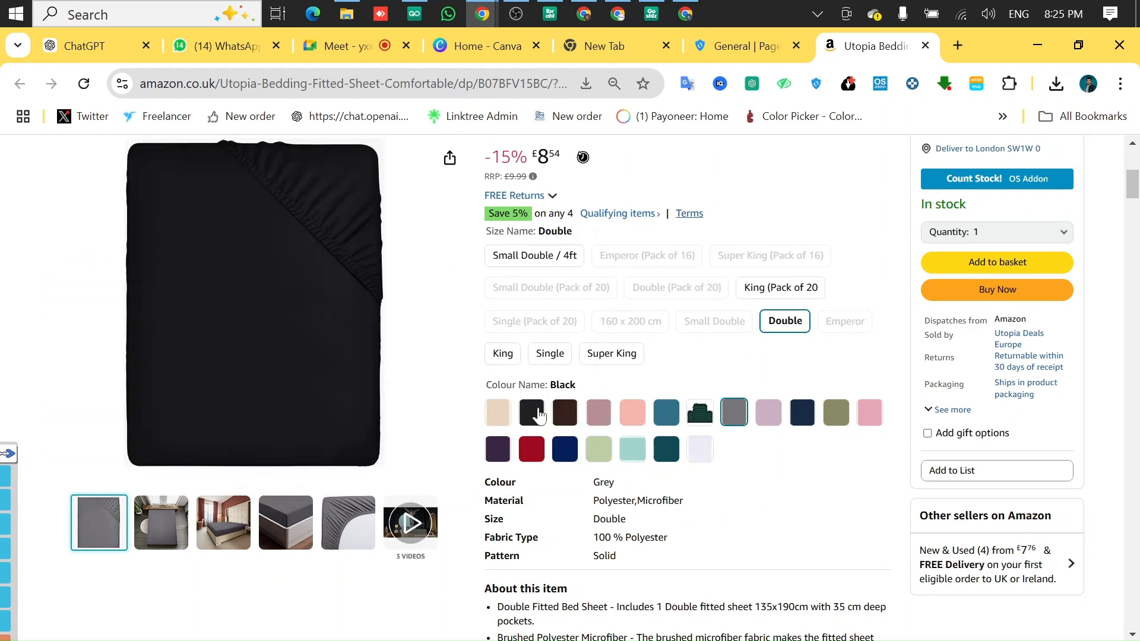
left_click(539, 416)
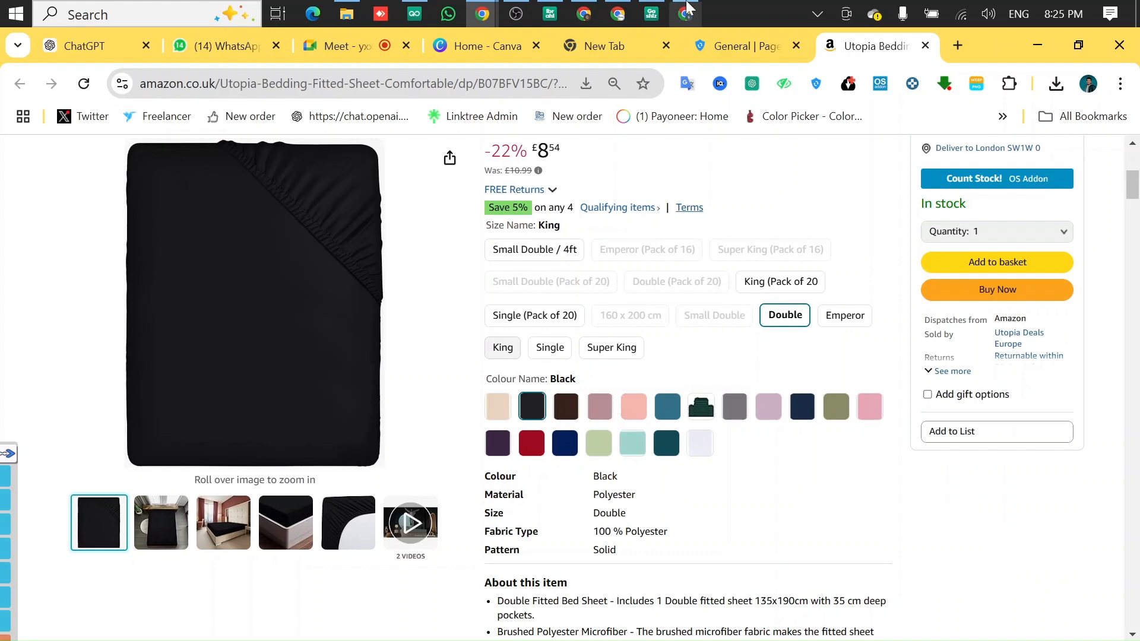
Step: Return to TikTok Seller Center and set the variation name to Color
left_click(687, 12)
left_click(425, 306)
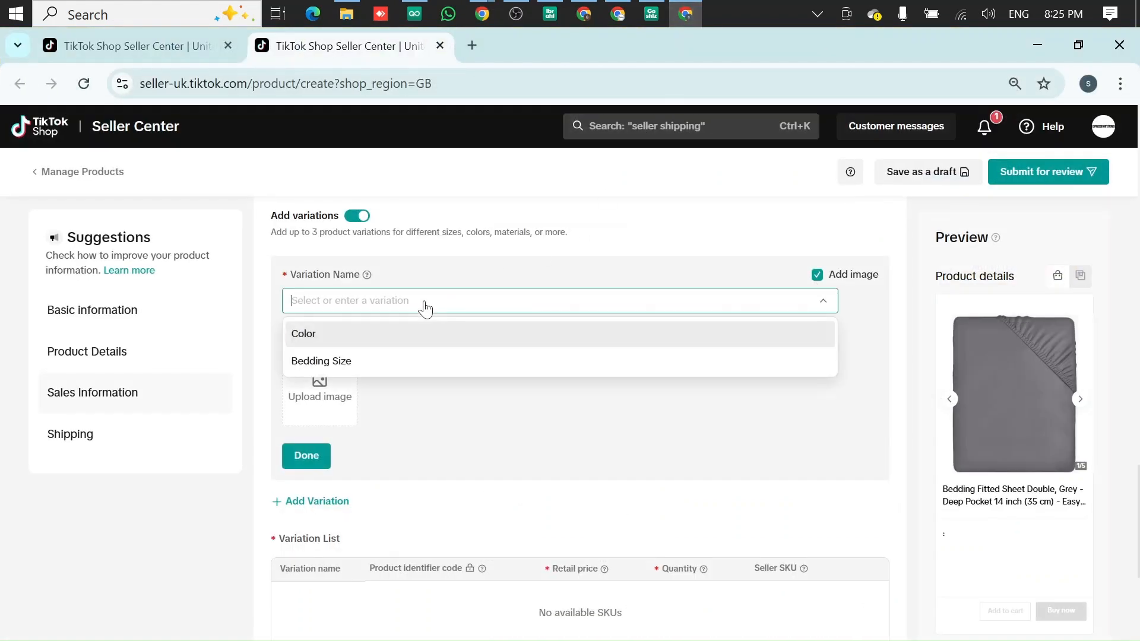
left_click(339, 337)
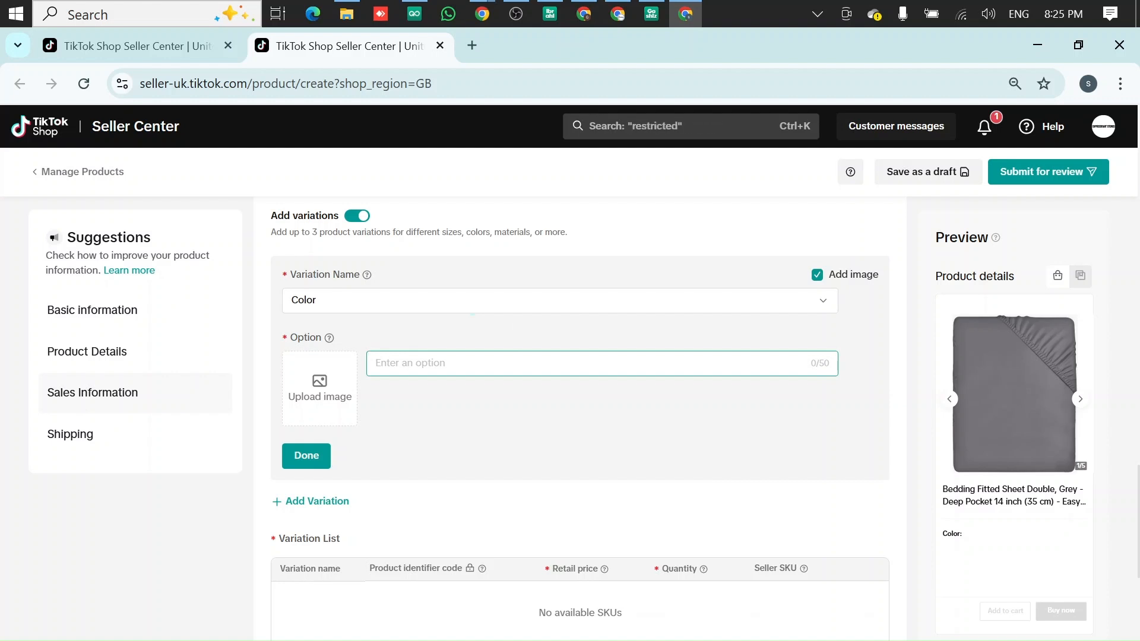
left_click(818, 275)
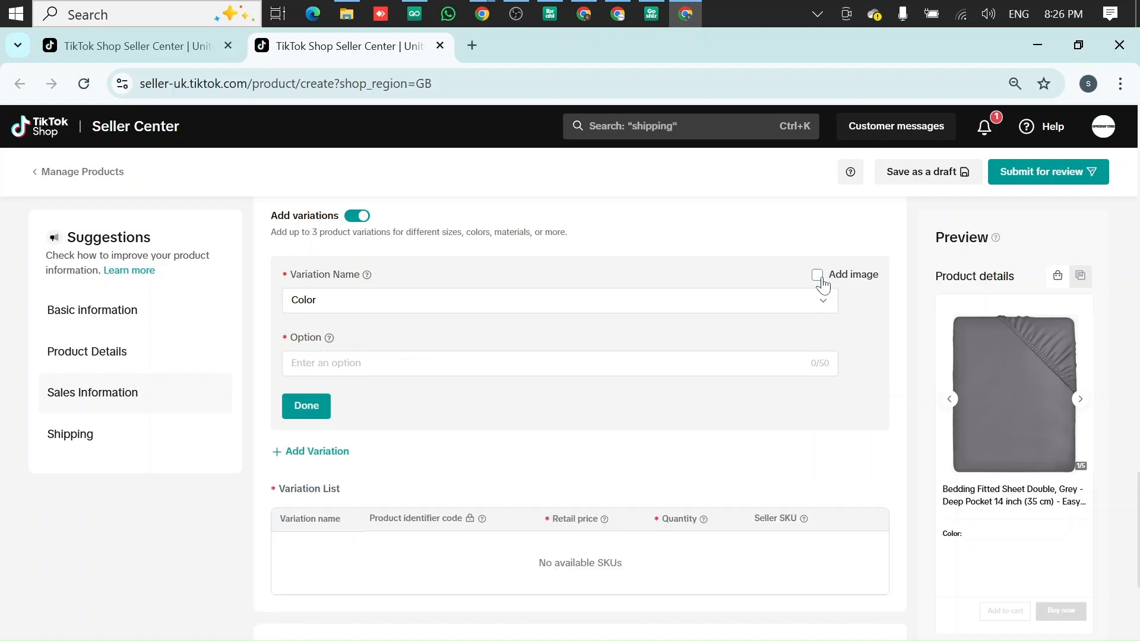
left_click(602, 368)
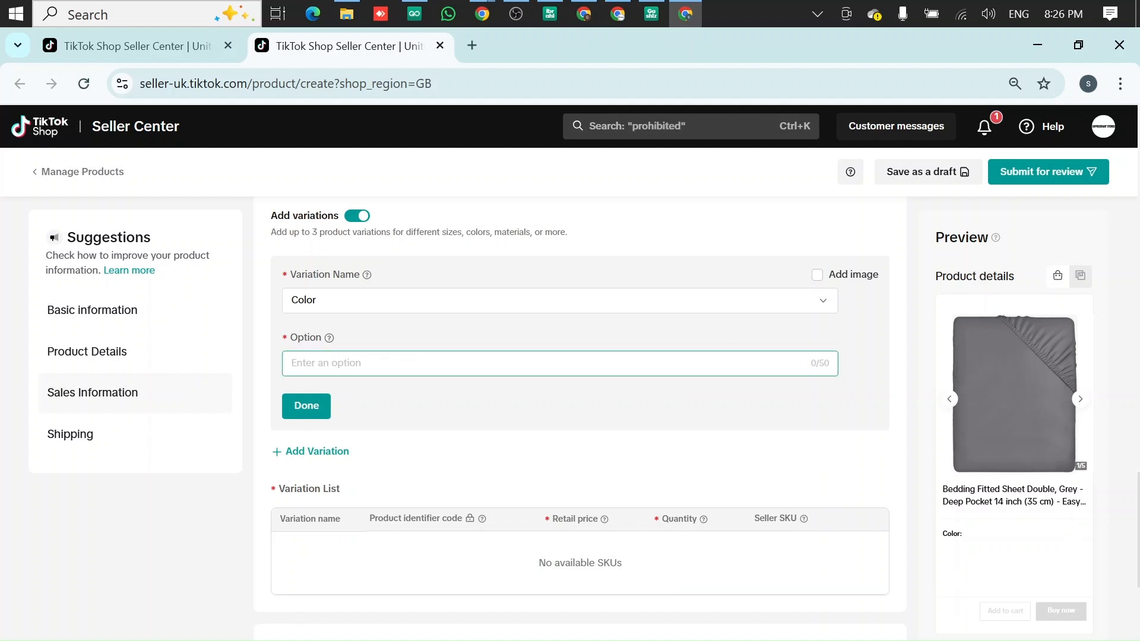
left_click(818, 278)
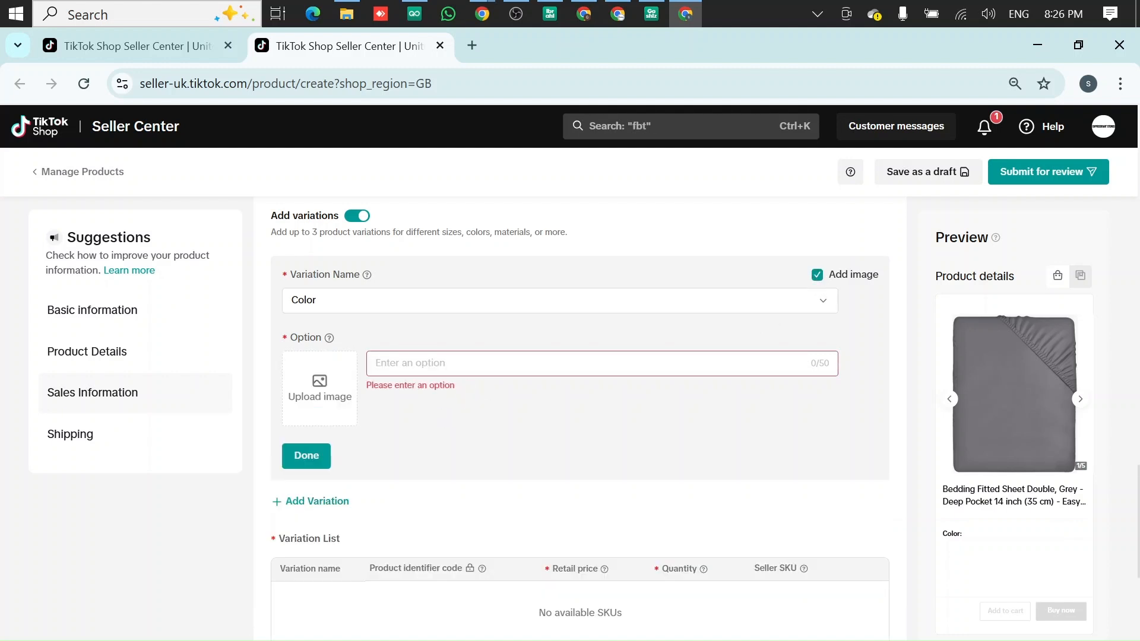
Step: Enter Black as the first option of the Color variation
type("Black")
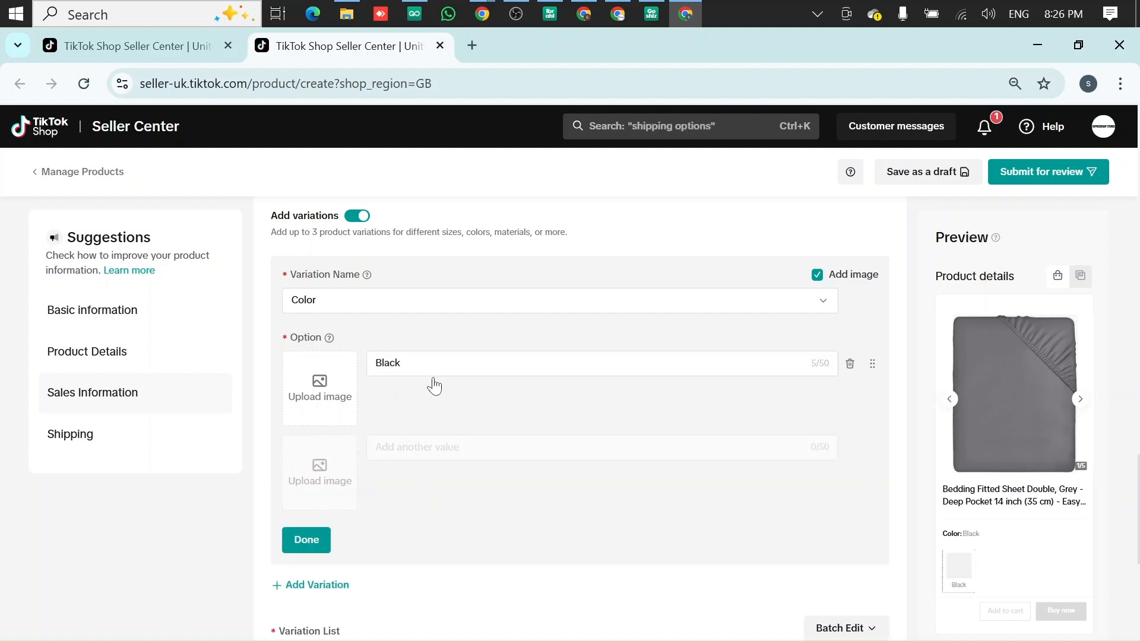
mouse_move(349, 400)
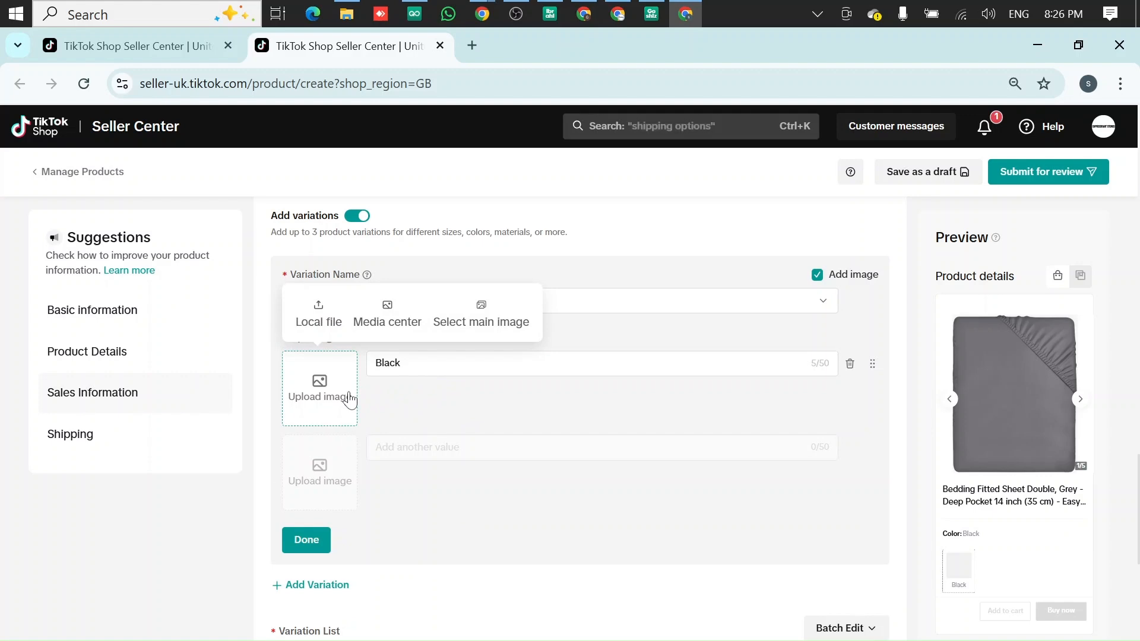
Step: Switch to the Amazon page and save the main folded image of the black fitted sheet from the expanded gallery to the computer
left_click(685, 13)
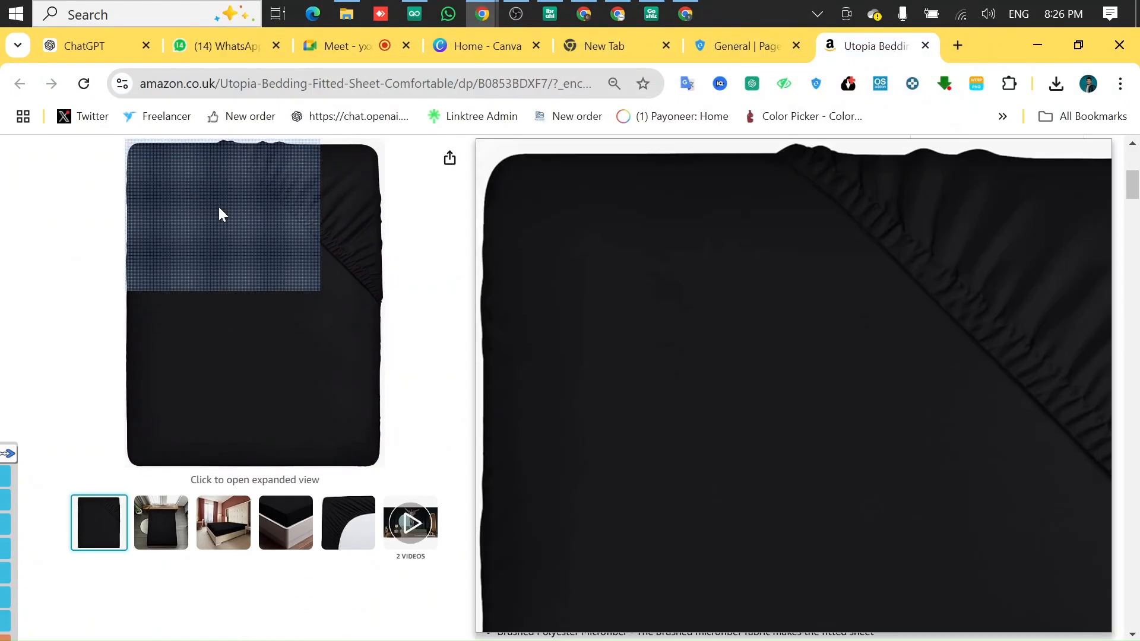
left_click(222, 214)
right_click(446, 299)
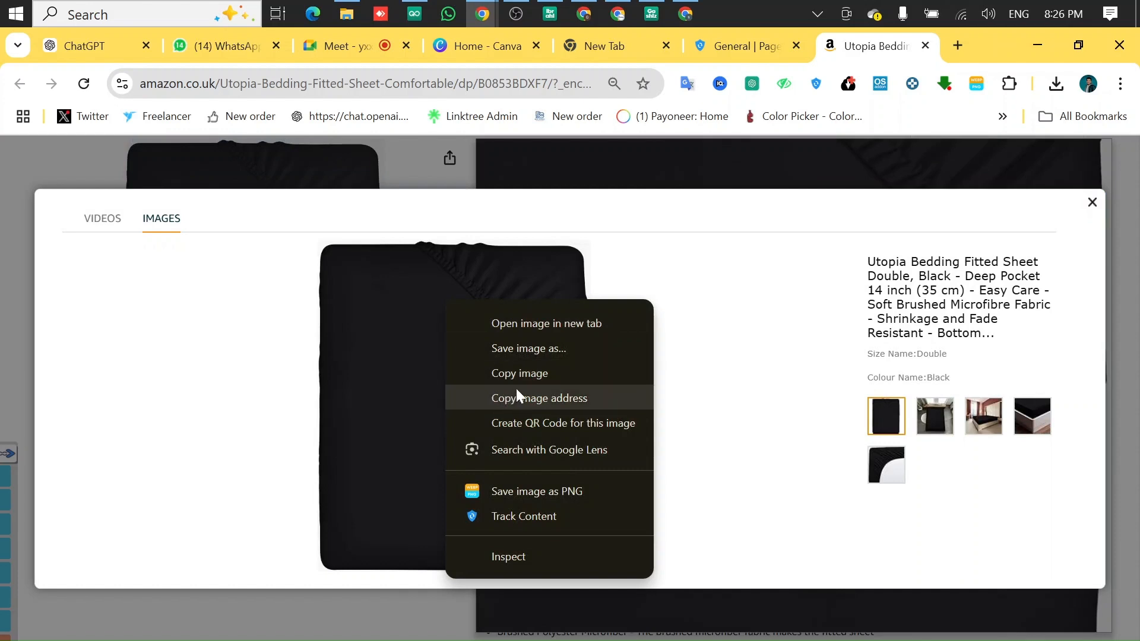
left_click(937, 417)
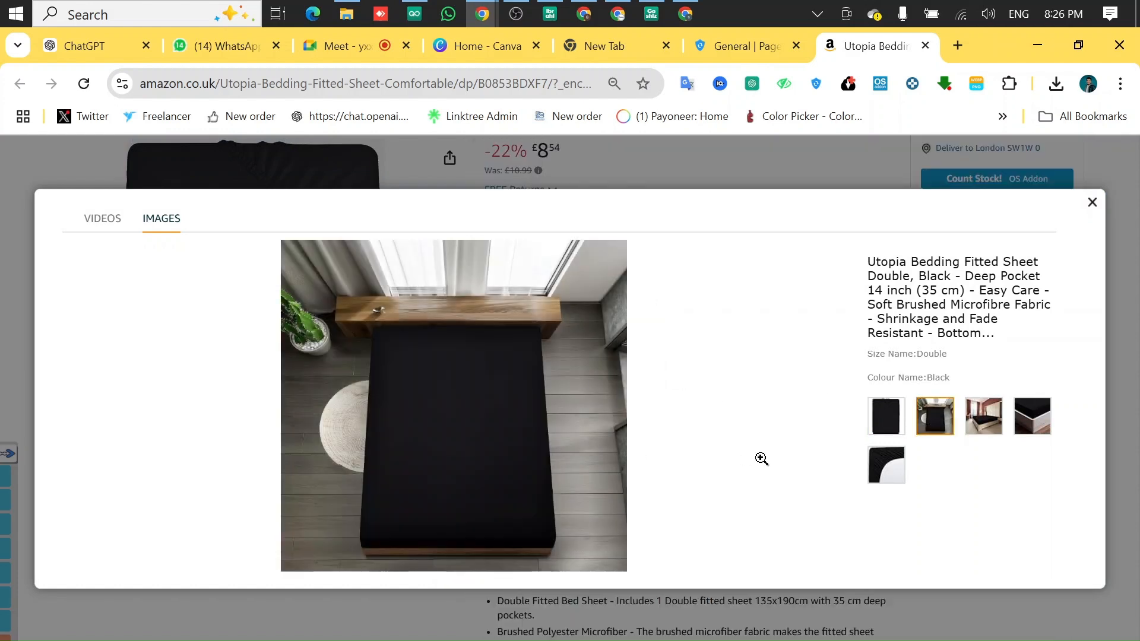
left_click(886, 416)
right_click(511, 390)
left_click(512, 390)
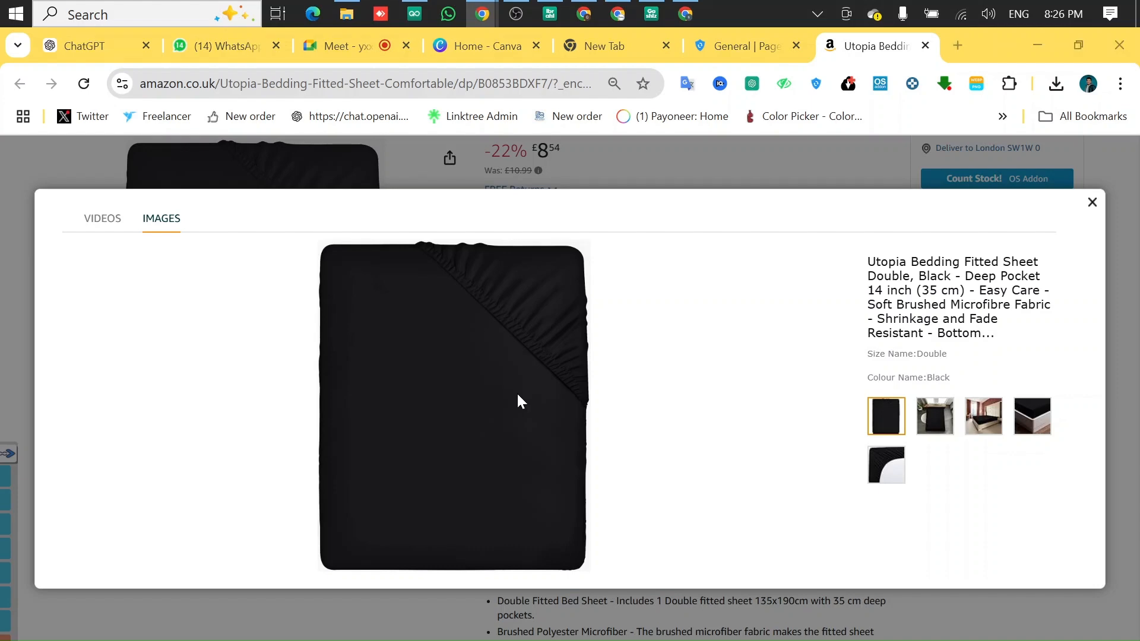
left_click(443, 425)
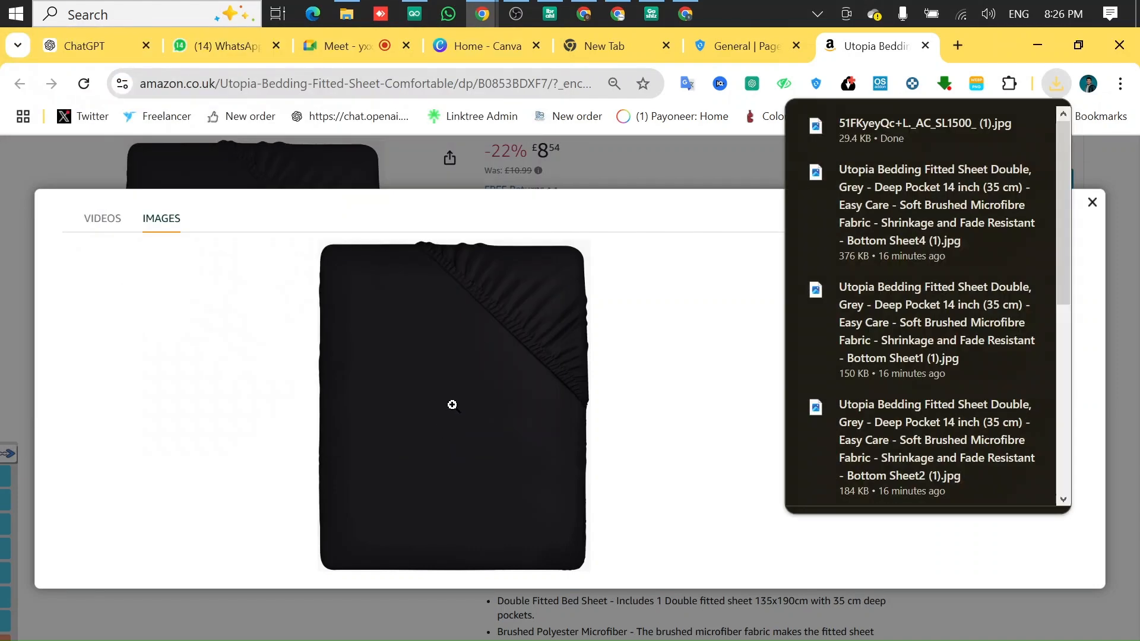
Step: Back in TikTok Seller Center, load the saved black sheet image from a local file for the Black option and reposition it in the crop frame
left_click(677, 13)
mouse_move(327, 399)
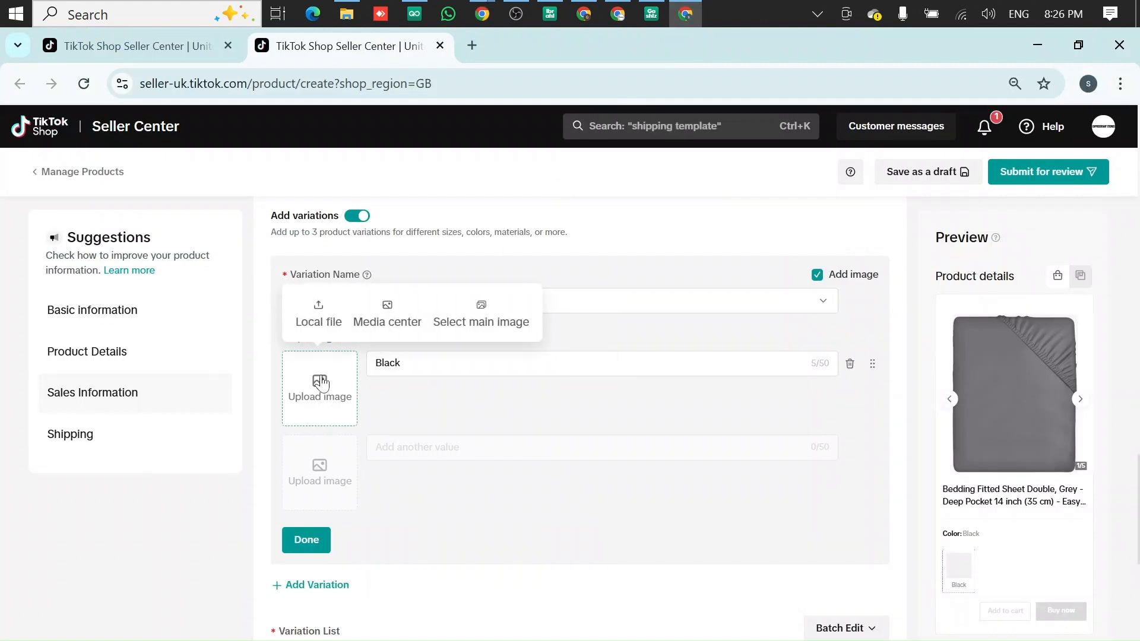
left_click(321, 314)
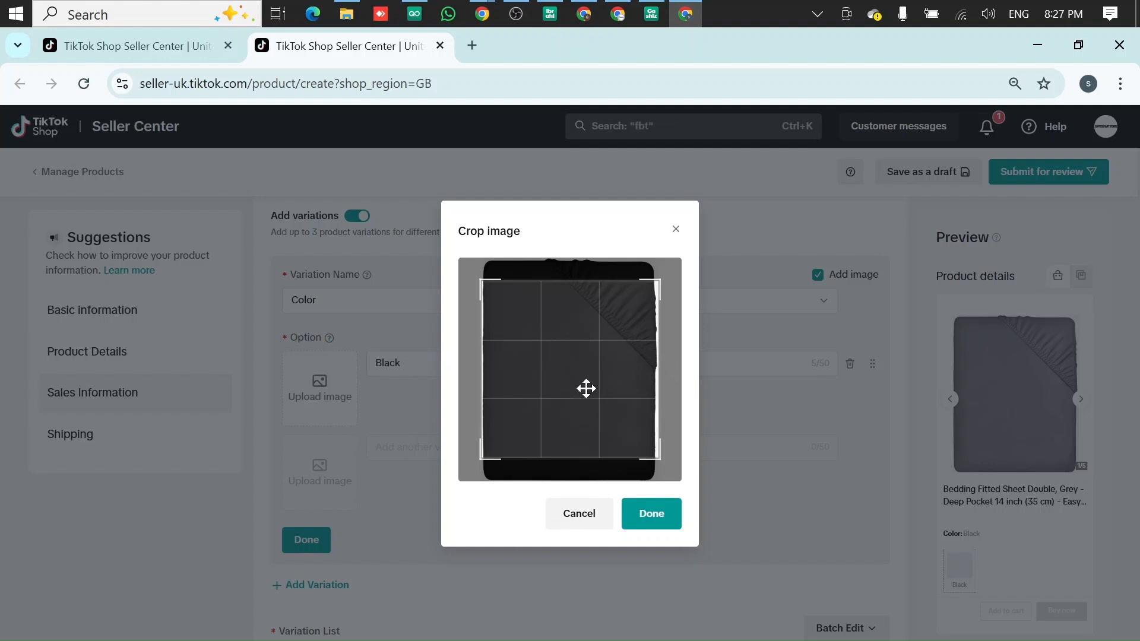
left_click_drag(585, 364, 582, 357)
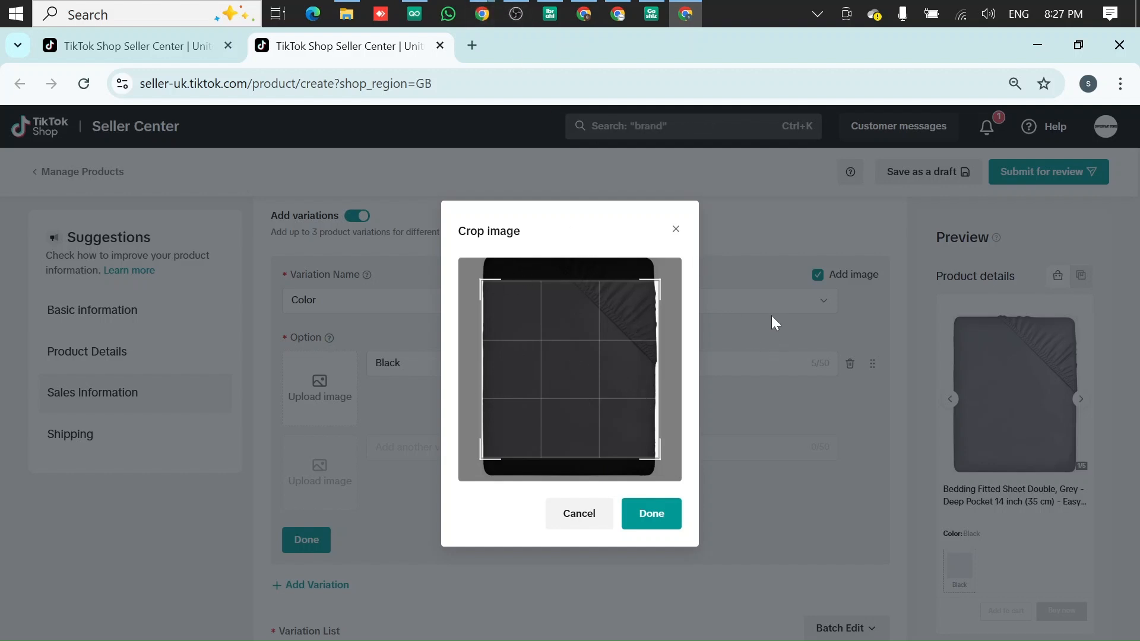
Step: Switch to Canva and create a blank Instagram Post (Square) design
left_click(490, 43)
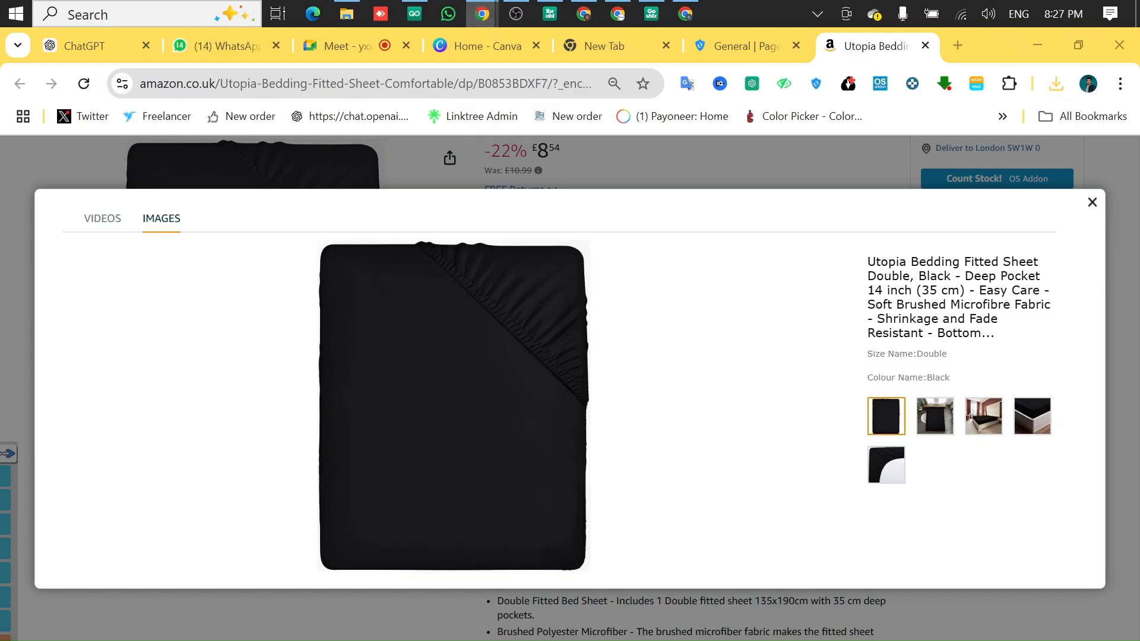
left_click(490, 44)
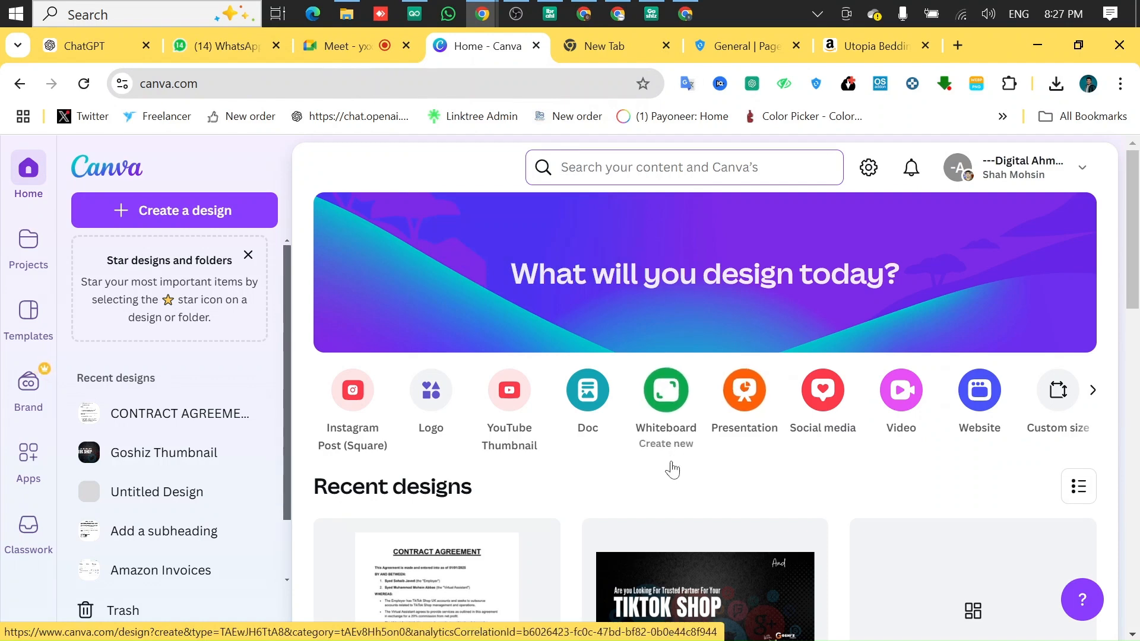
left_click(348, 383)
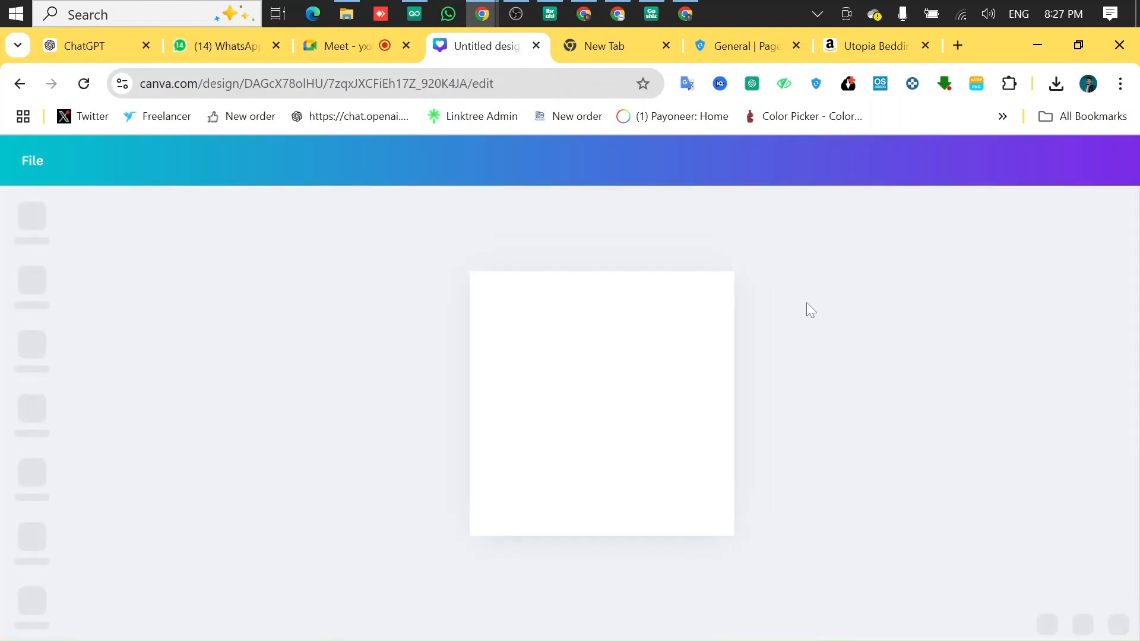
left_click(607, 427)
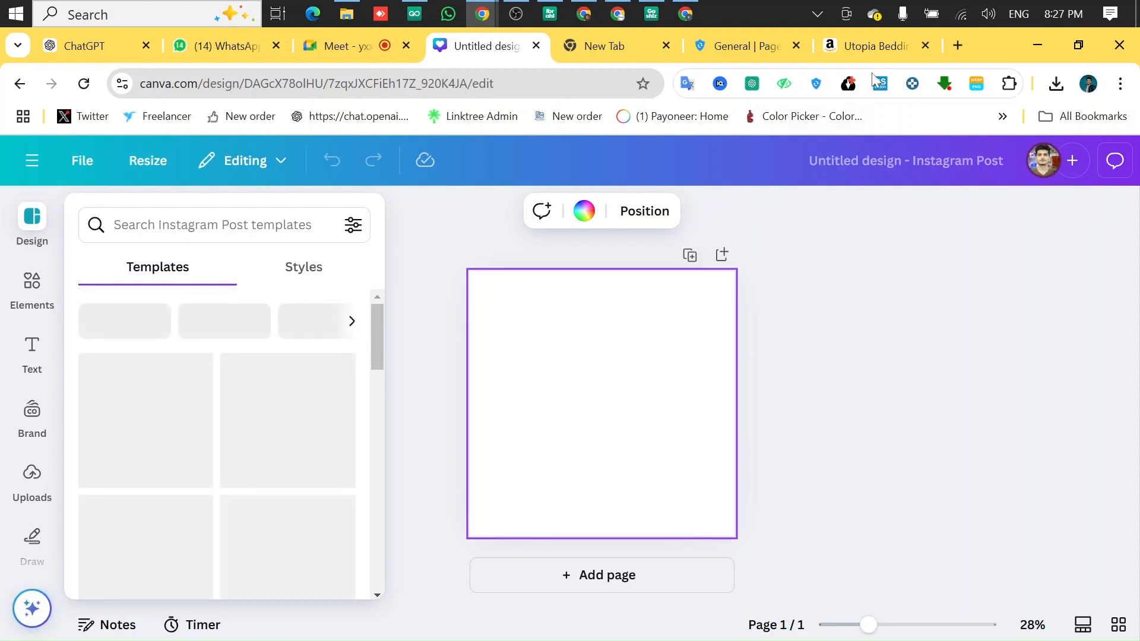
Step: Copy the black sheet image from the Amazon gallery, paste it onto the blank Canva page and enlarge it
left_click(877, 46)
right_click(440, 321)
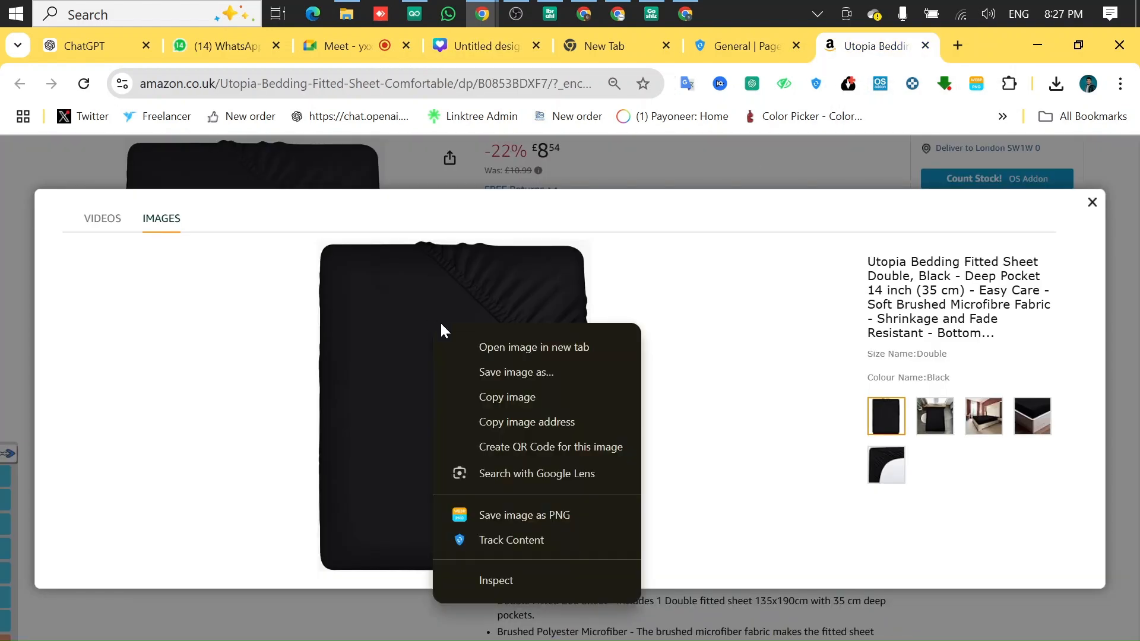
left_click(490, 400)
left_click(481, 45)
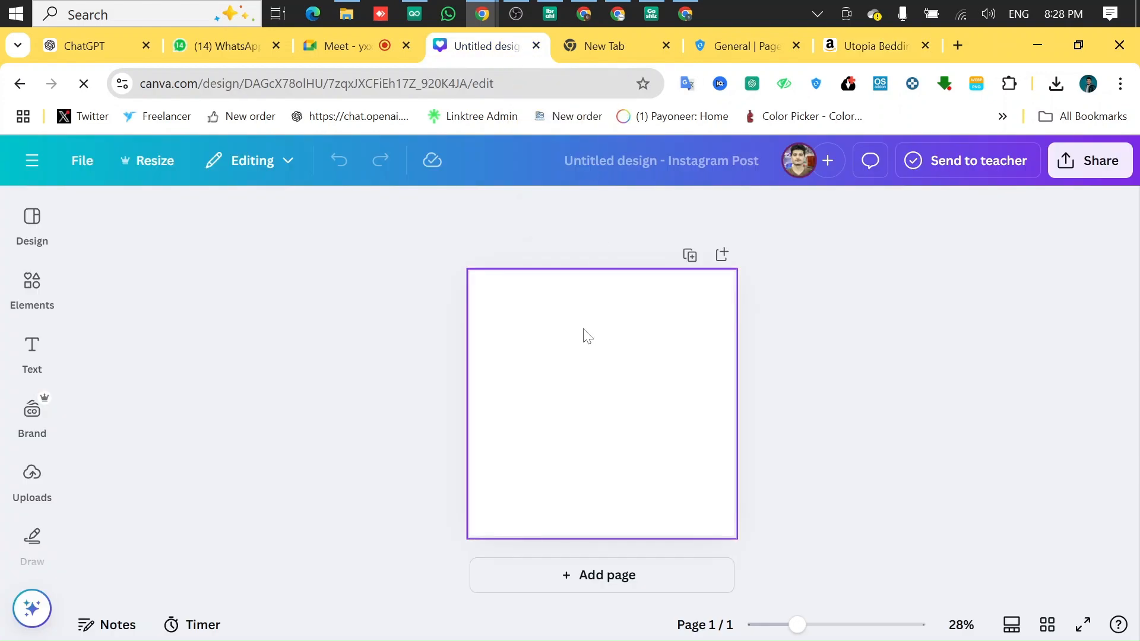
right_click(587, 339)
left_click(622, 392)
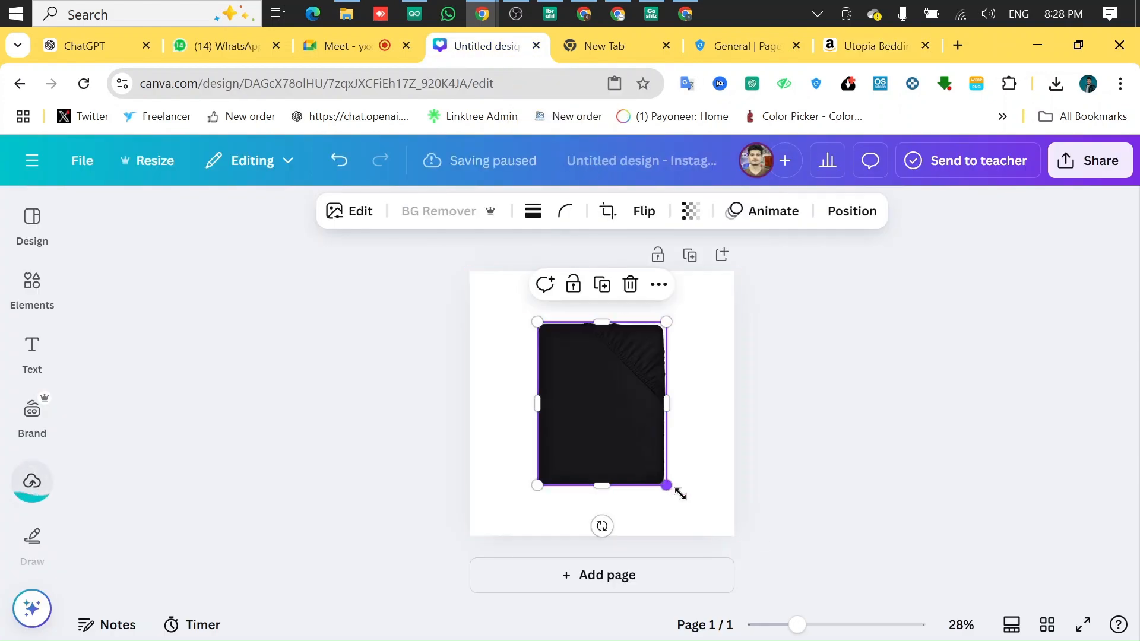
left_click_drag(675, 490, 692, 516)
left_click(839, 387)
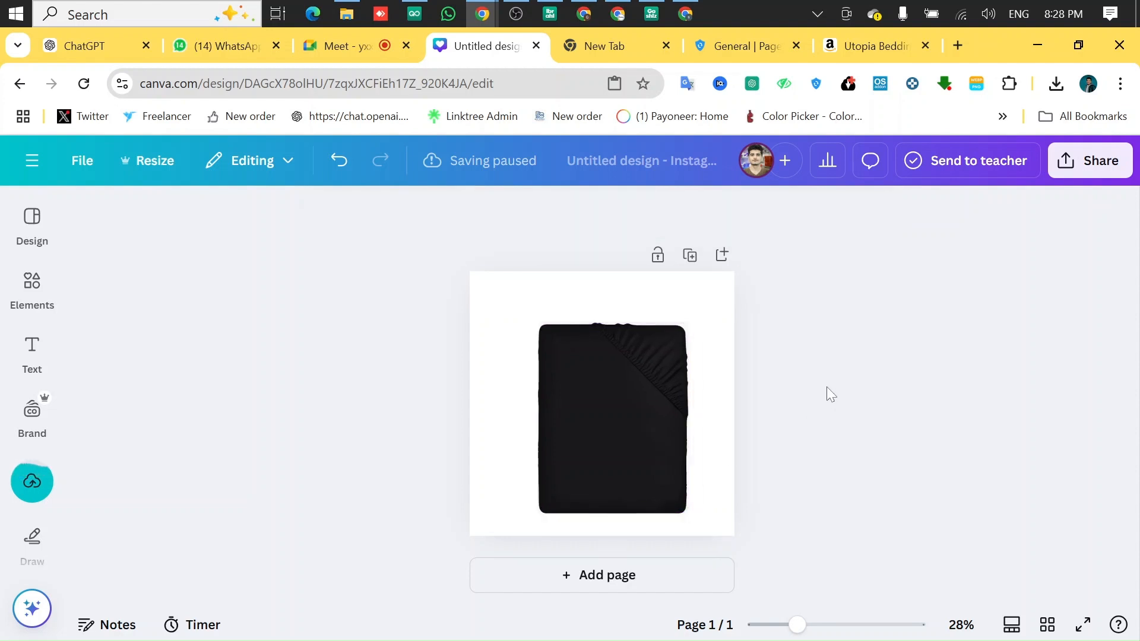
Step: Upload the saved black sheet image from the Downloads folder to the Canva uploads
left_click(32, 237)
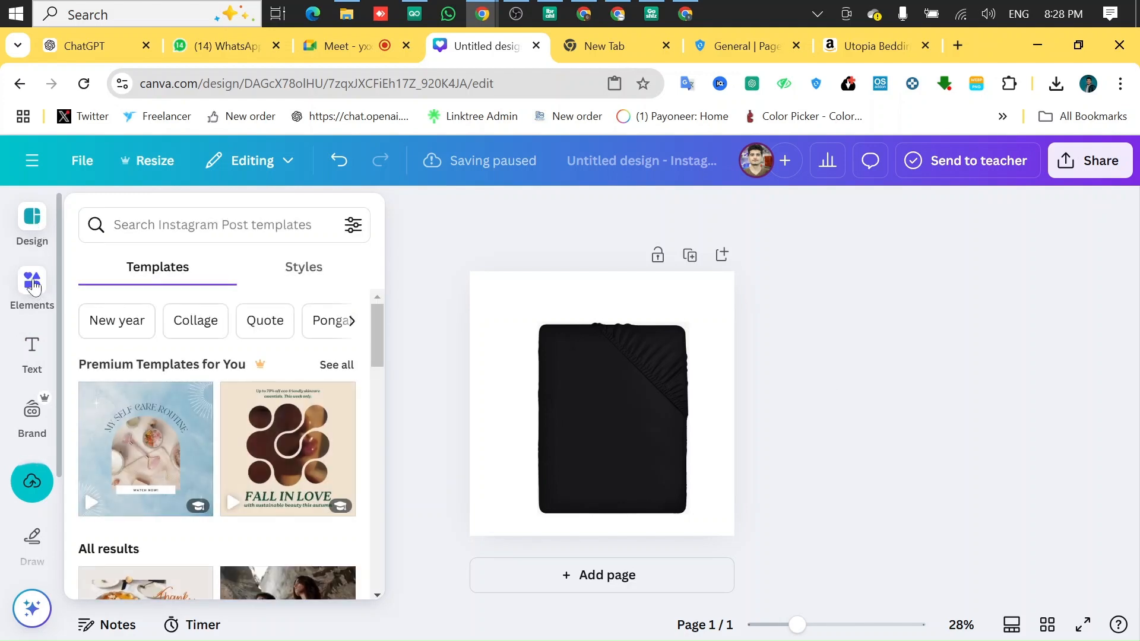
left_click(32, 352)
left_click(32, 415)
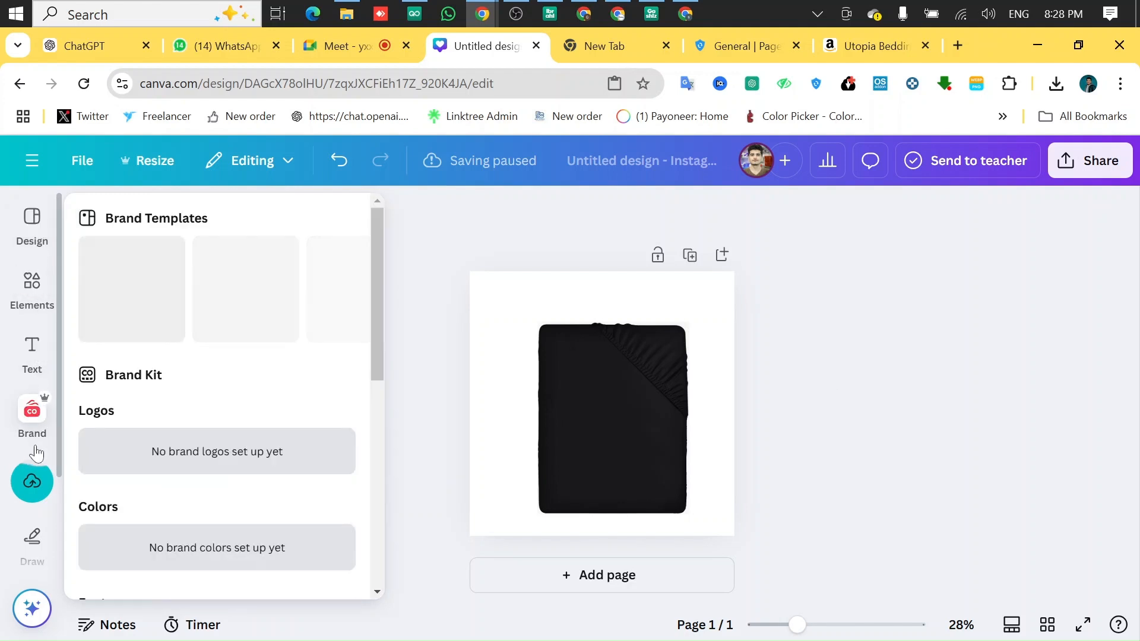
left_click(34, 482)
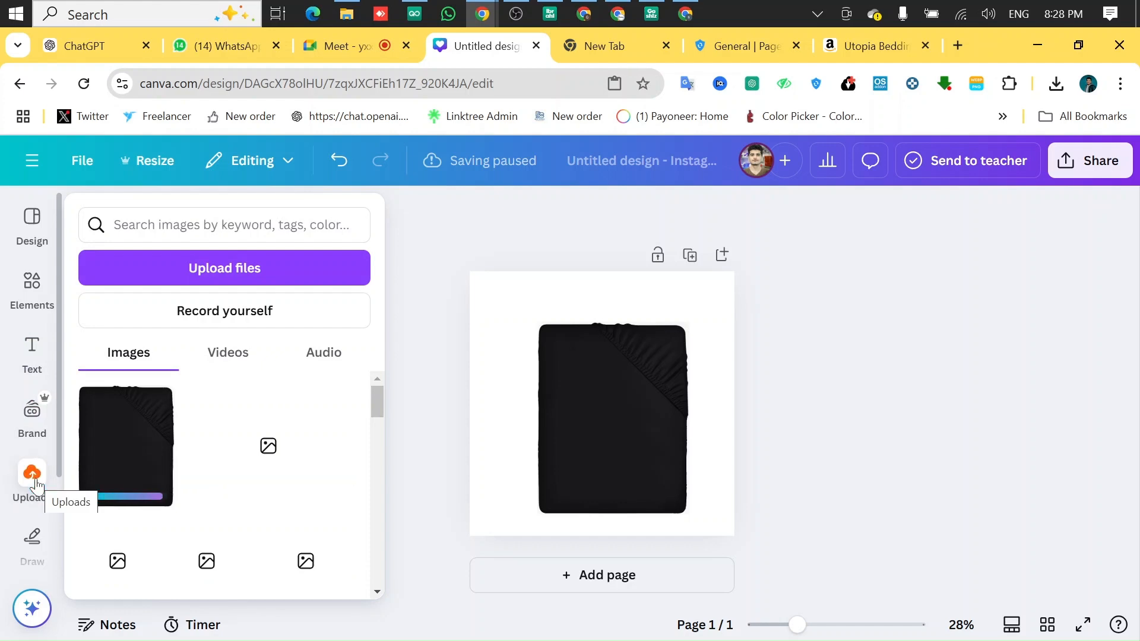
left_click(173, 272)
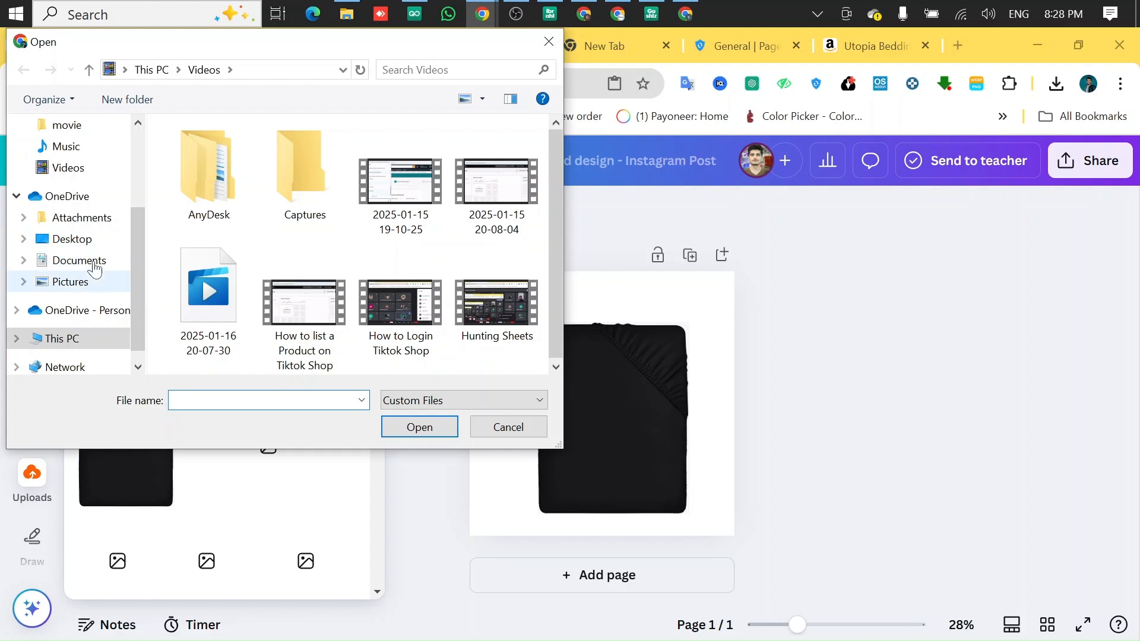
scroll(87, 172, "up", 1)
scroll(91, 202, "down", 1)
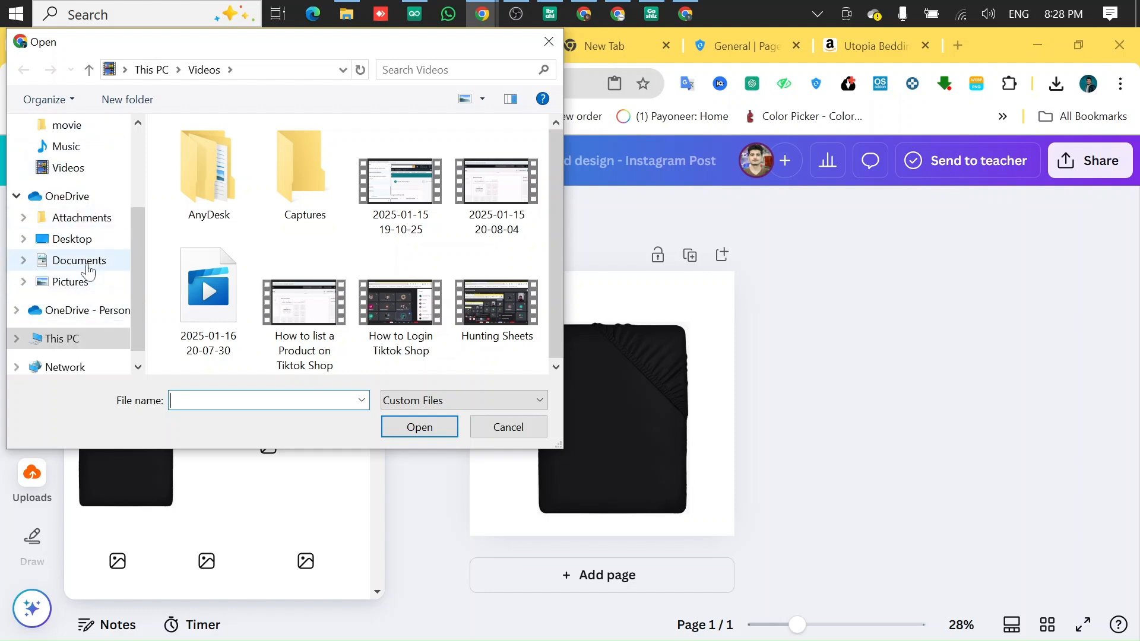
scroll(84, 315, "down", 1)
scroll(76, 319, "up", 3)
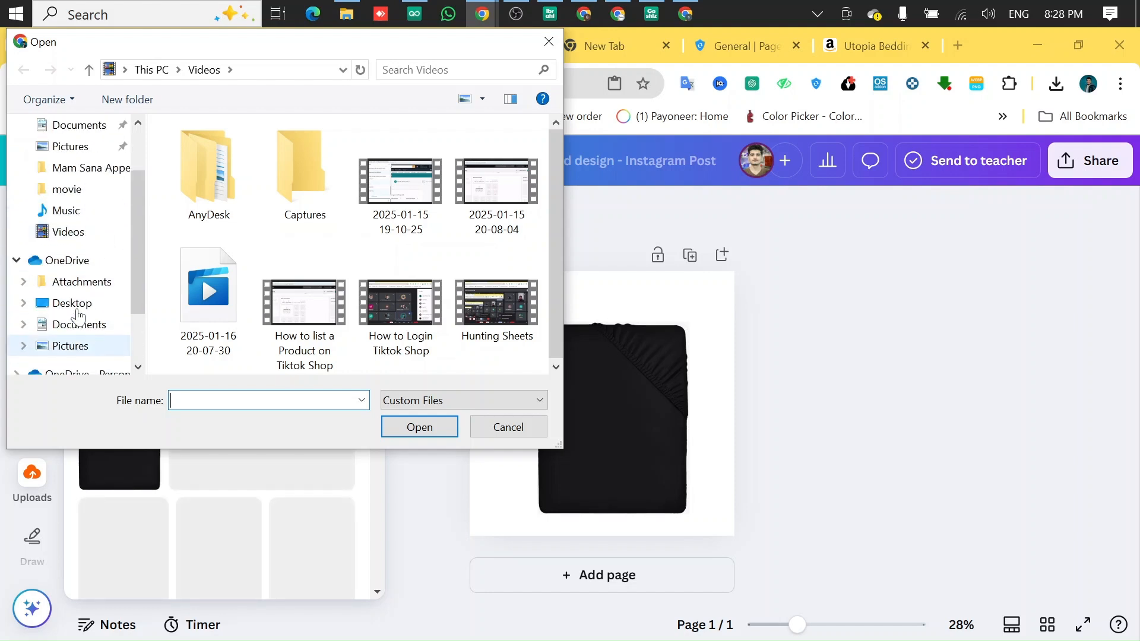
left_click(89, 183)
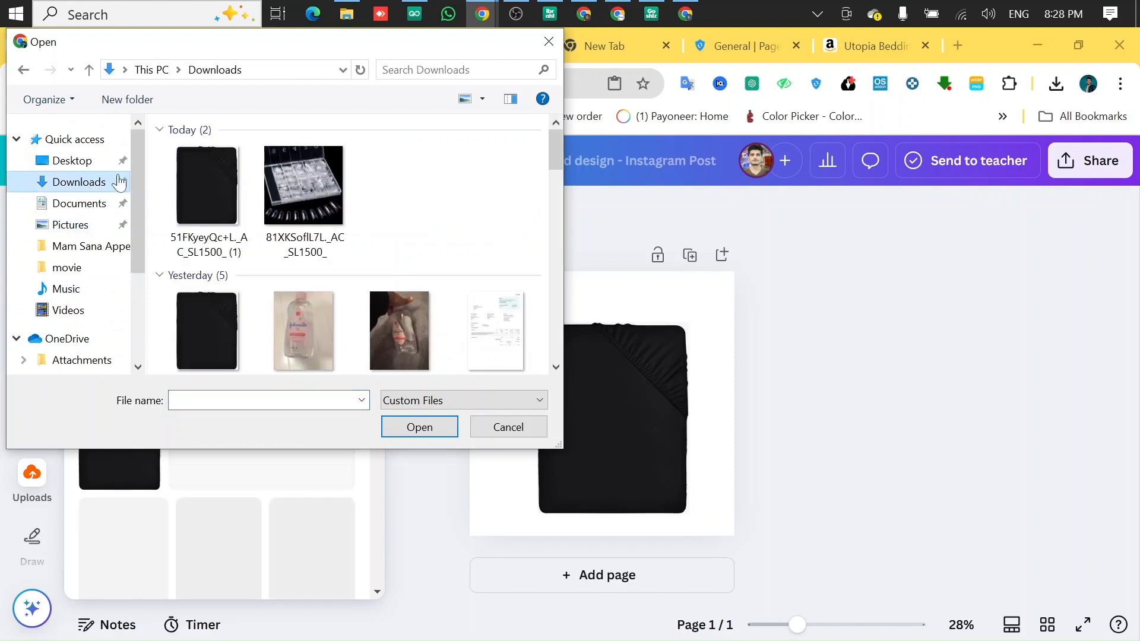
left_click(191, 221)
double_click(191, 221)
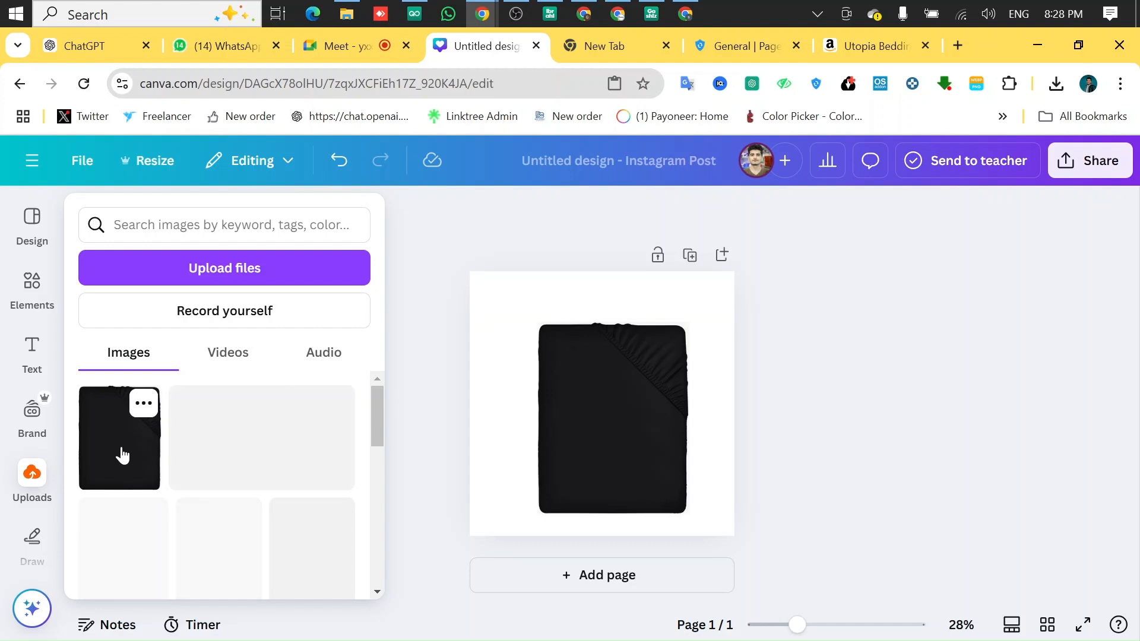
Step: Enlarge the black sheet image to nearly the full height of the square page and open the design's sharing options
left_click(878, 412)
left_click(618, 445)
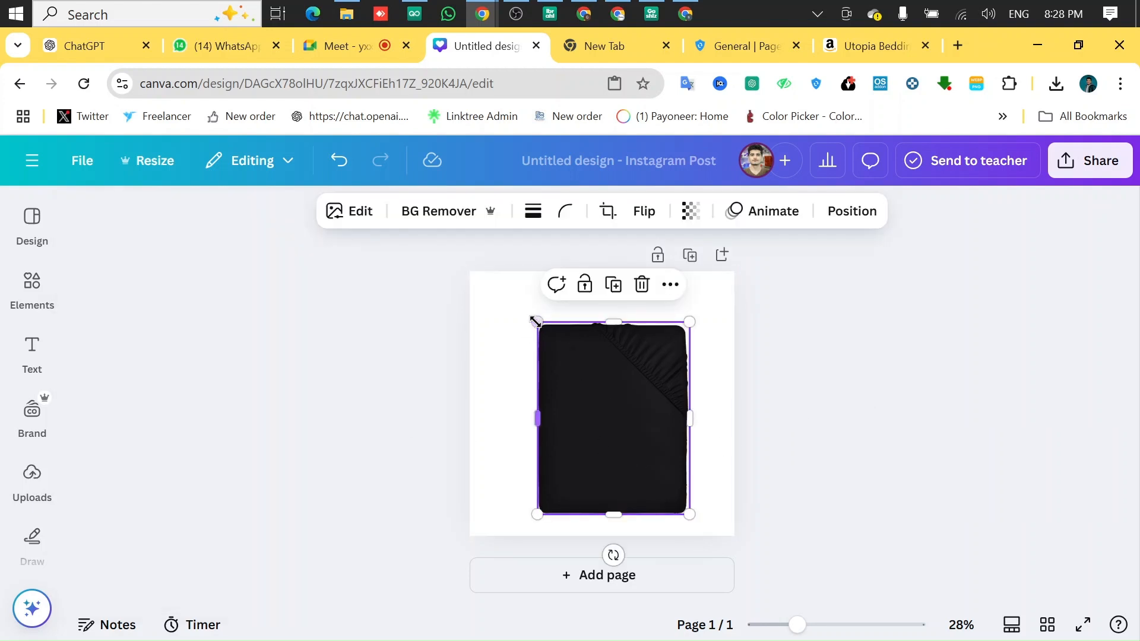
left_click_drag(536, 319, 472, 292)
left_click_drag(682, 516, 704, 528)
left_click(858, 414)
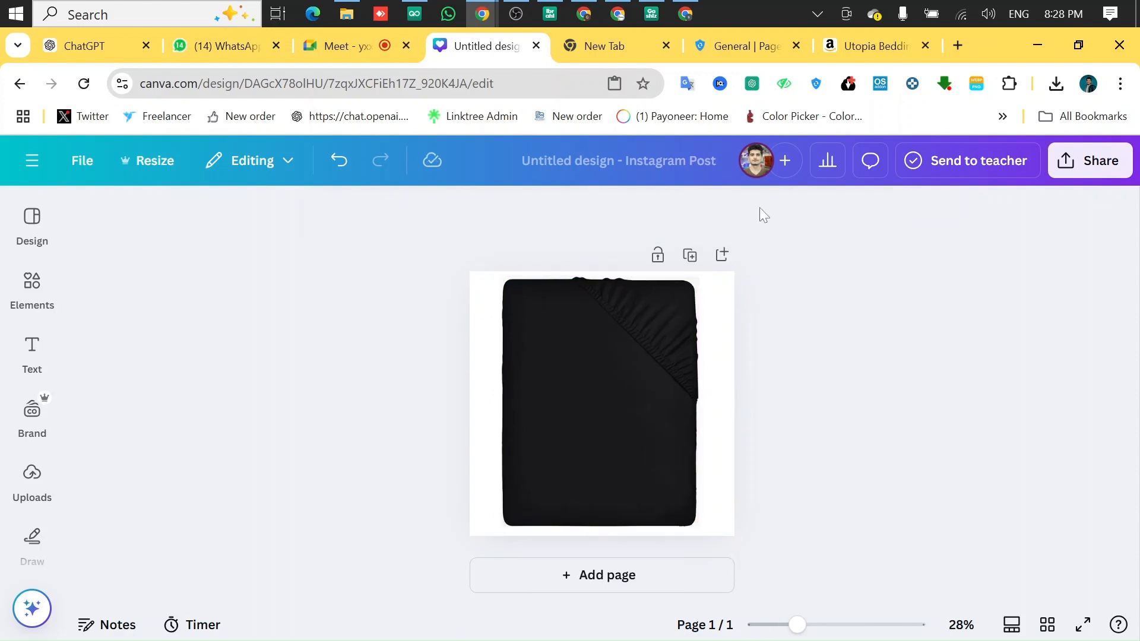
left_click(1087, 166)
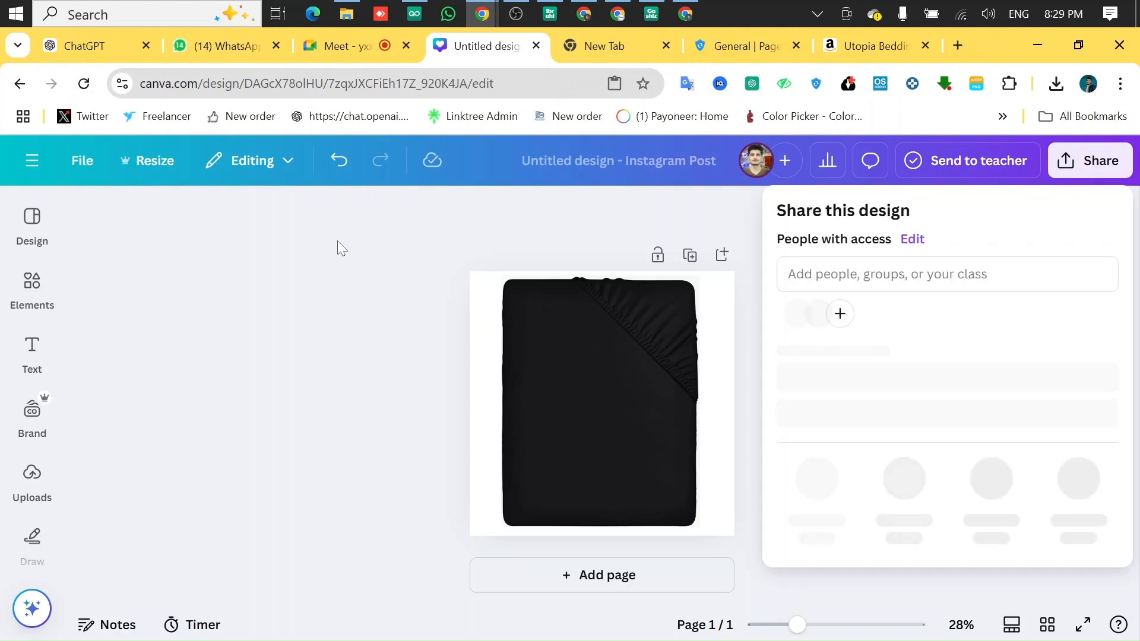
left_click(83, 84)
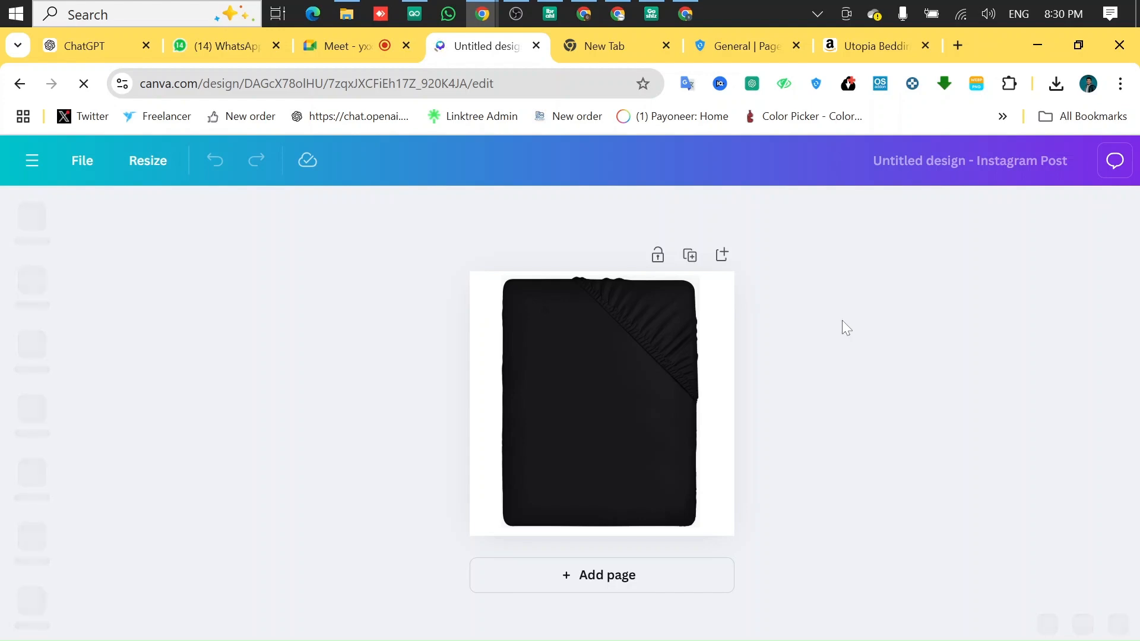
Step: Switch to TikTok Seller Center and accept the crop of the black sheet image for the Black option
left_click(683, 12)
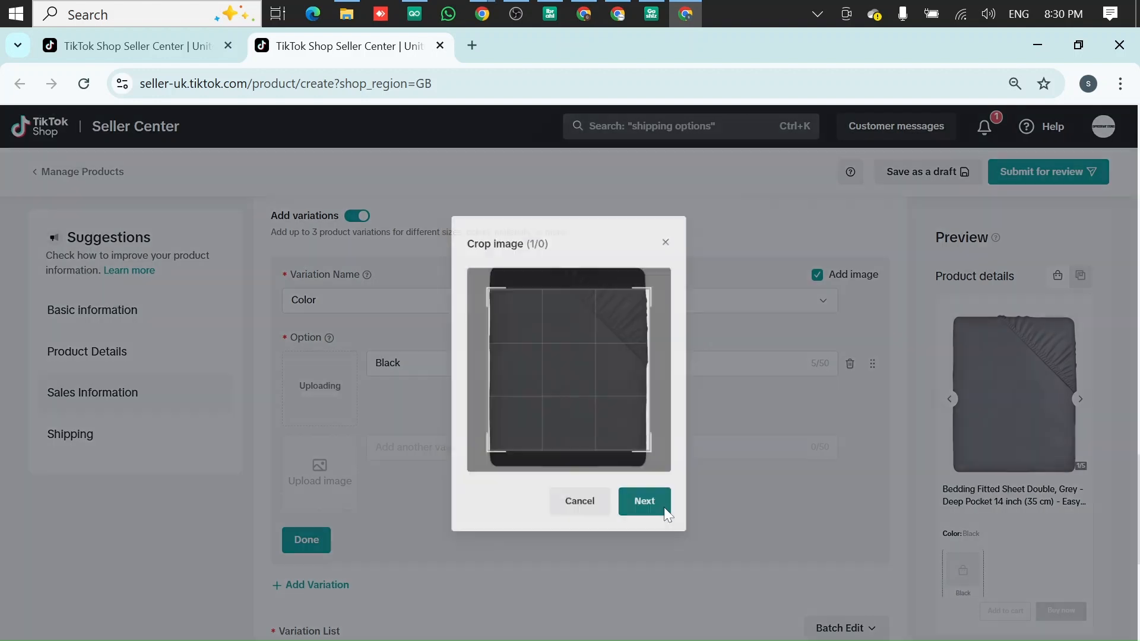
left_click(651, 514)
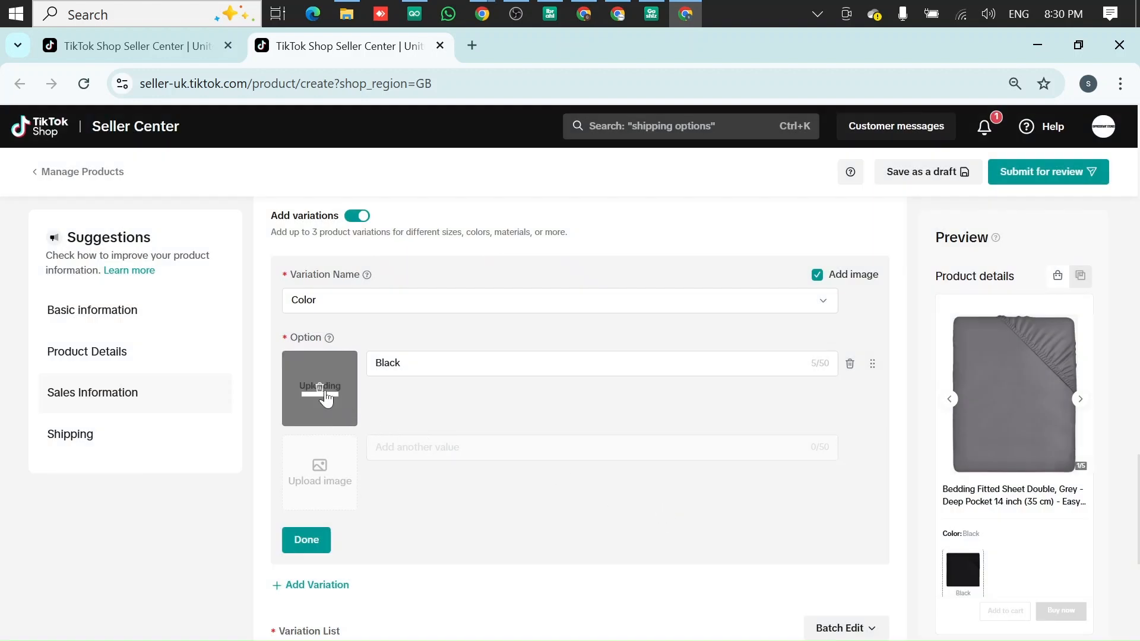
left_click(416, 447)
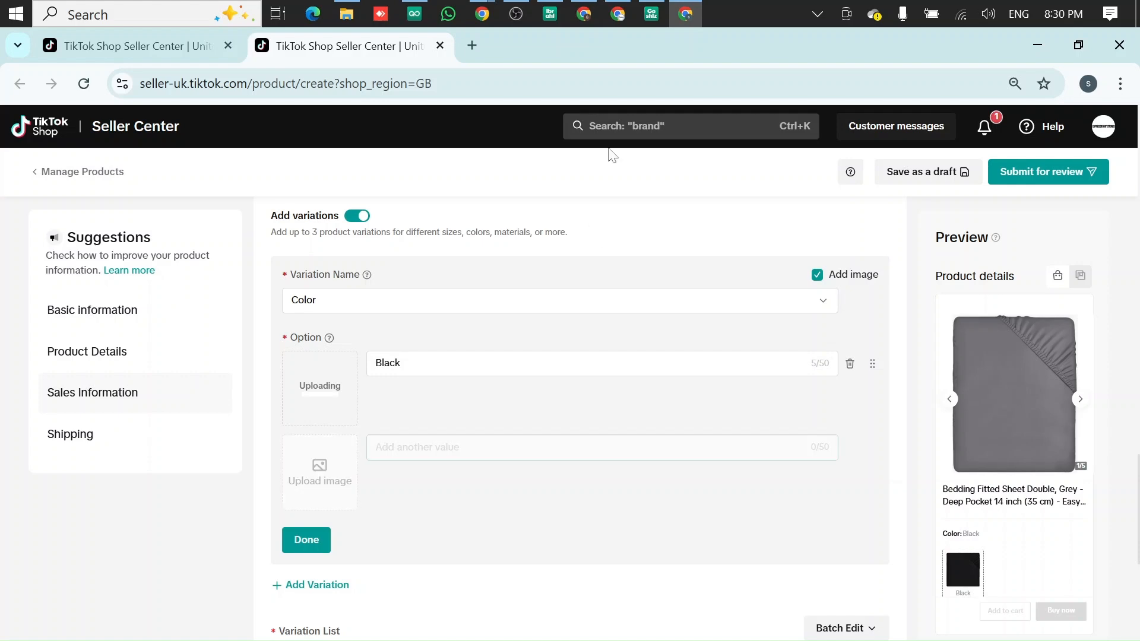
Step: Switch to the Amazon page, choose the Brown colour and save its main folded sheet image to Downloads
mouse_move(486, 9)
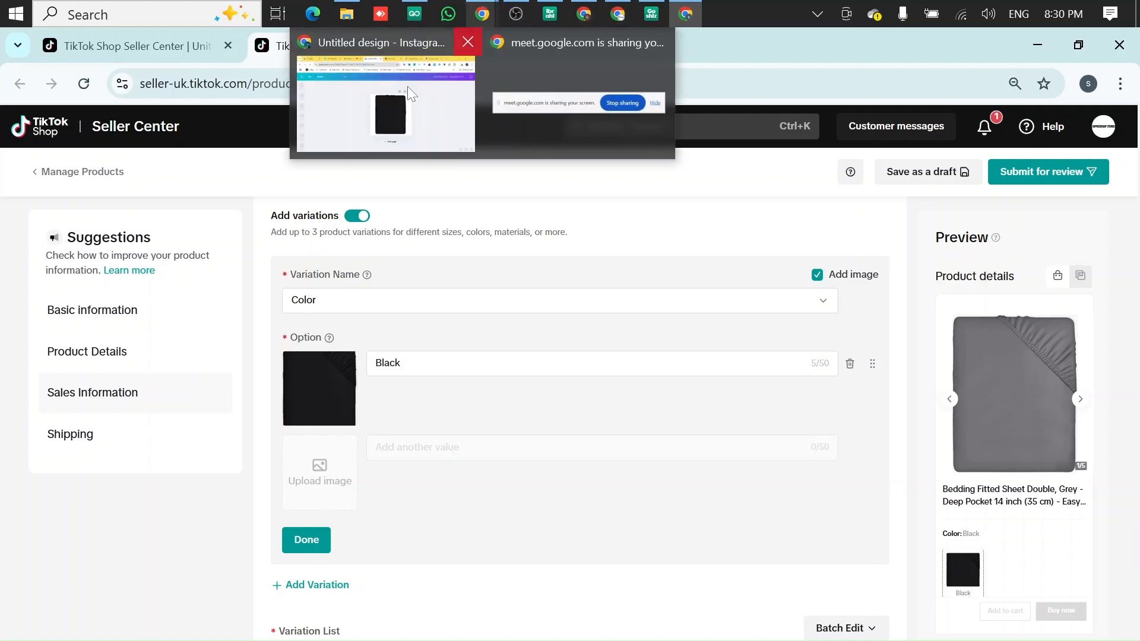
left_click(408, 87)
left_click(873, 45)
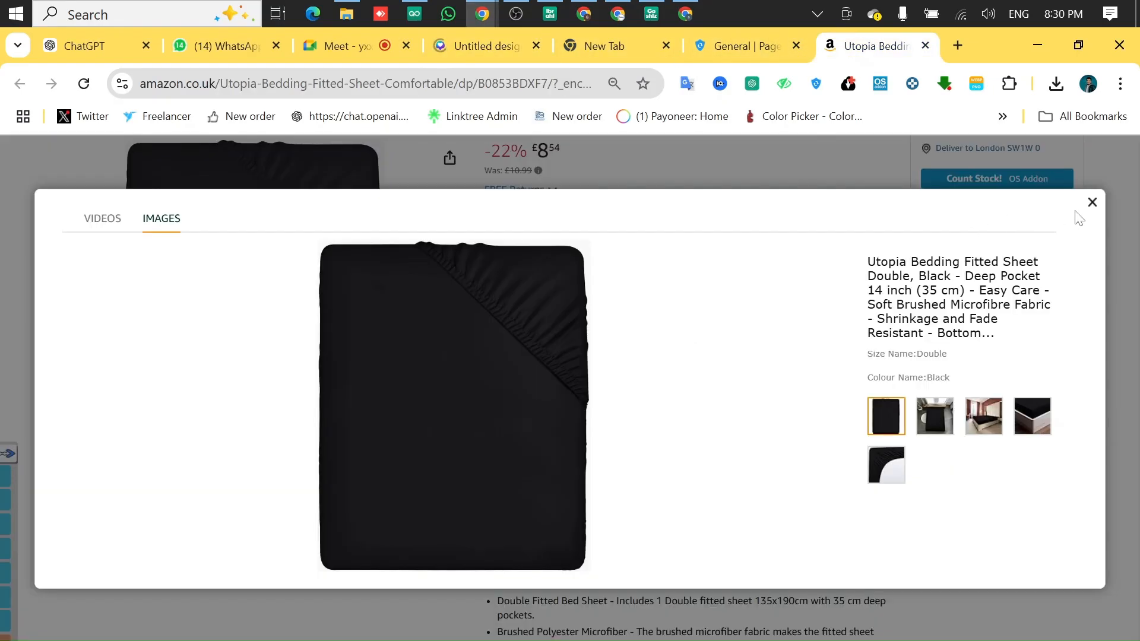
left_click(1091, 202)
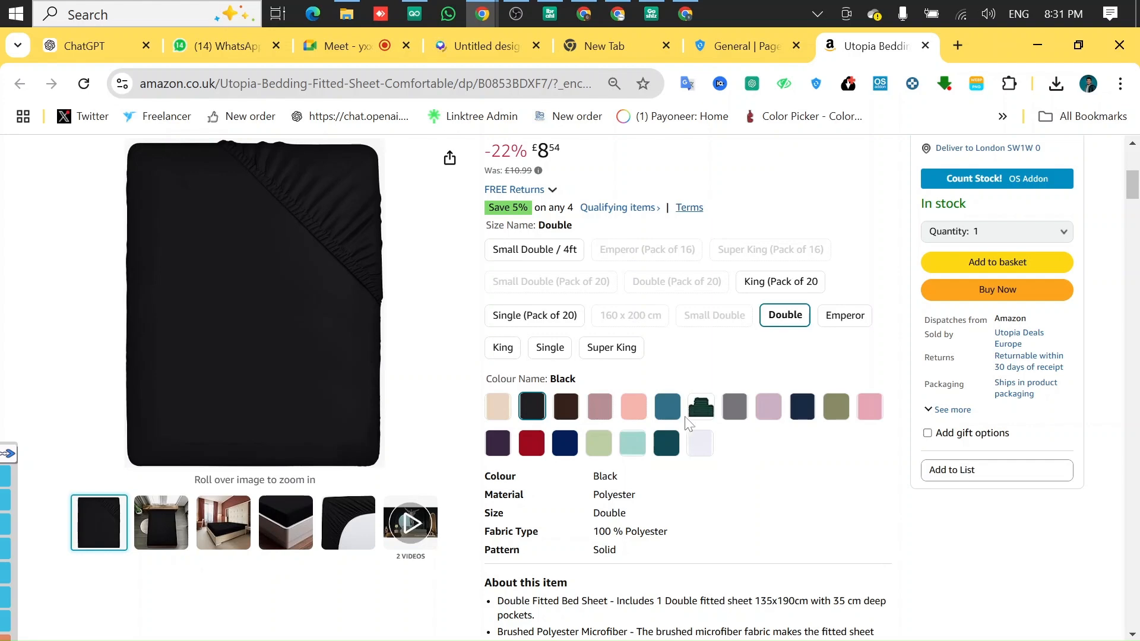
left_click(570, 411)
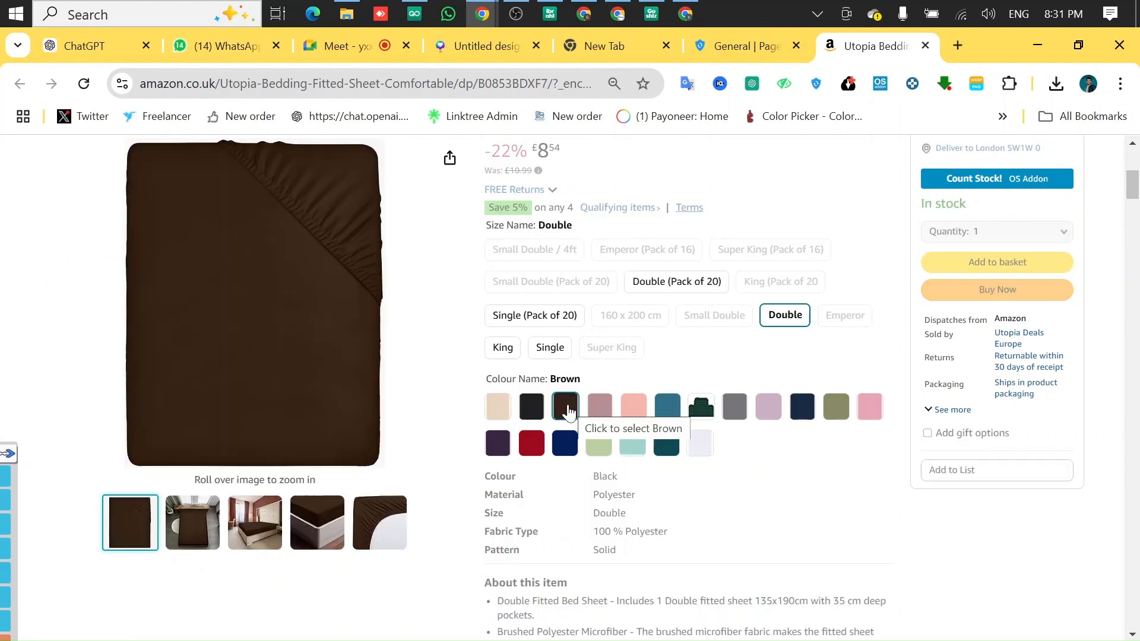
right_click(306, 254)
left_click(353, 298)
mouse_move(354, 306)
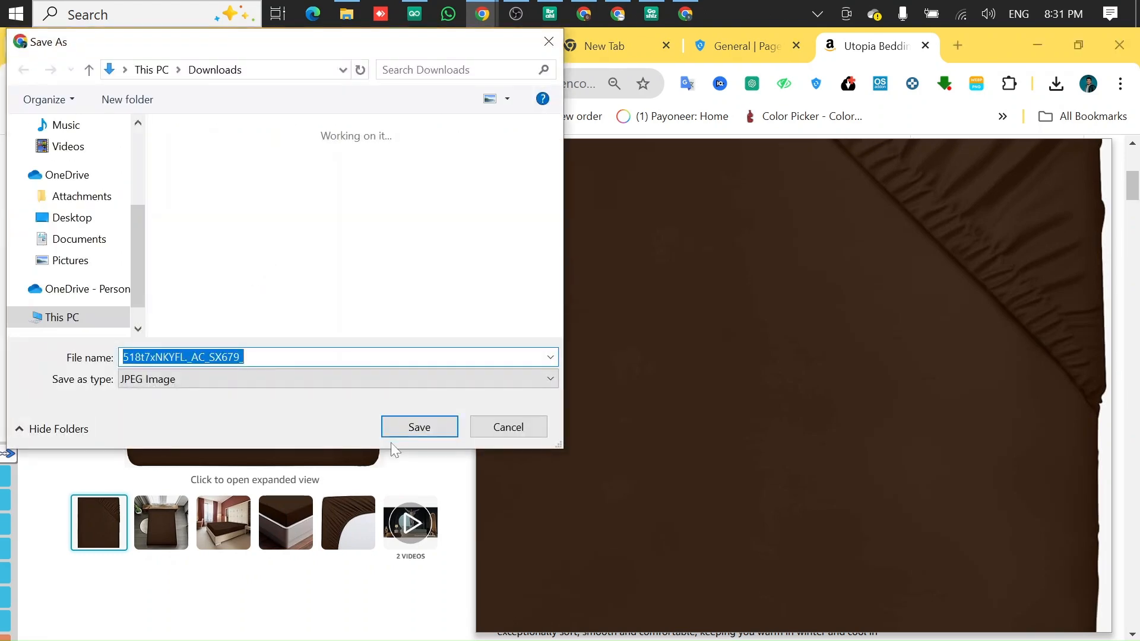
left_click(418, 425)
Step: Back in TikTok Seller Center, add a Brown colour option with the saved brown sheet image, accepting the default crop
left_click(678, 16)
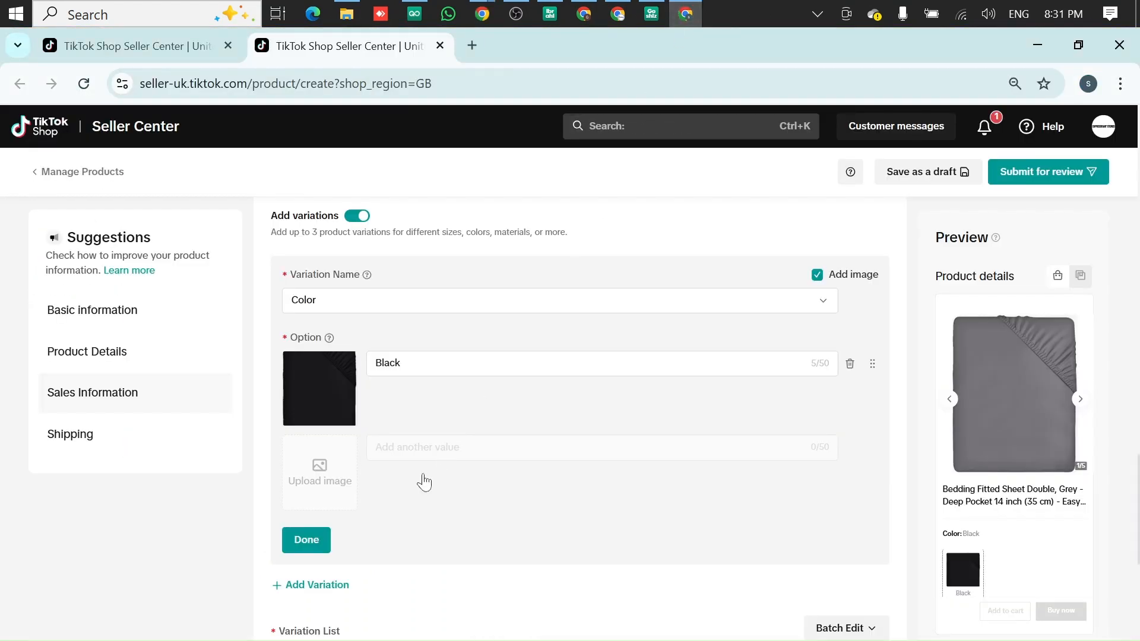
left_click(419, 447)
type("Brown")
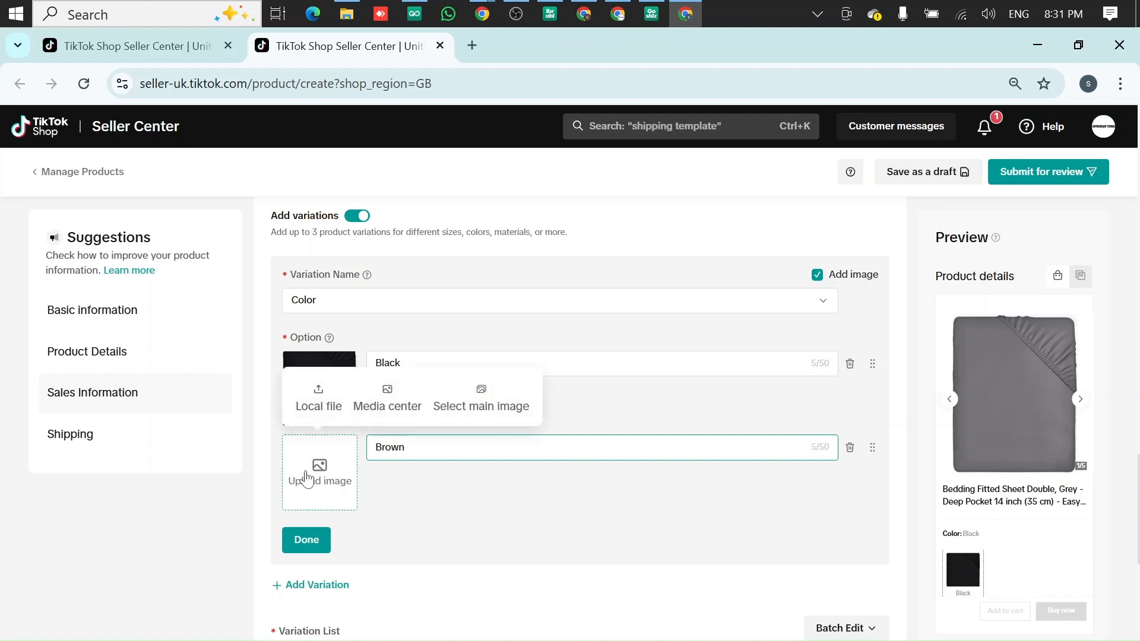
mouse_move(319, 472)
left_click(314, 404)
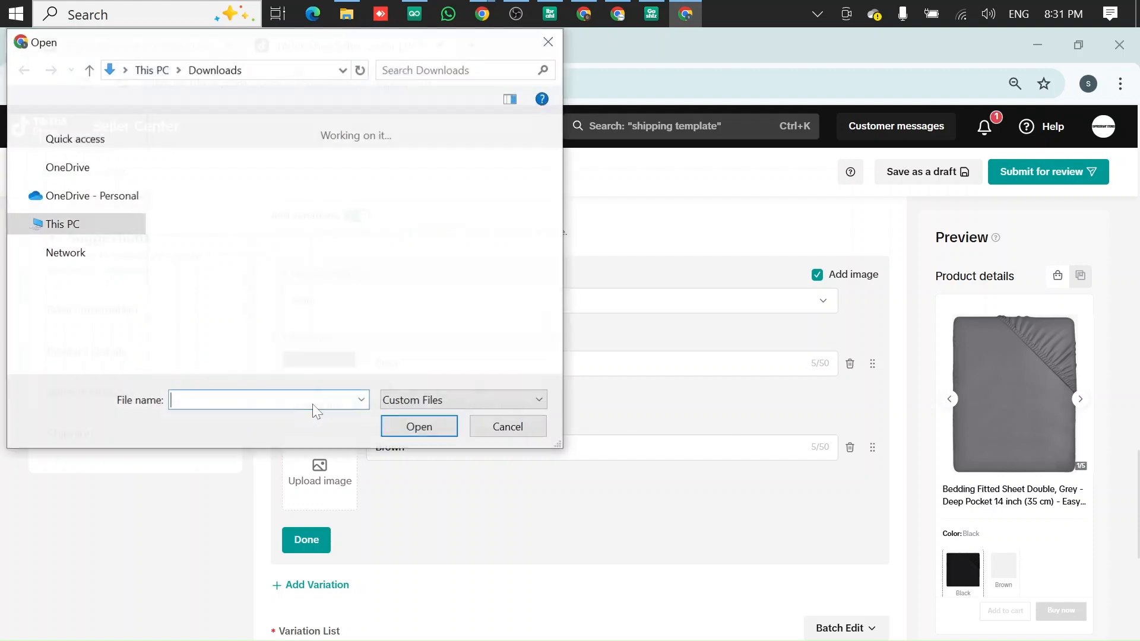
double_click(208, 198)
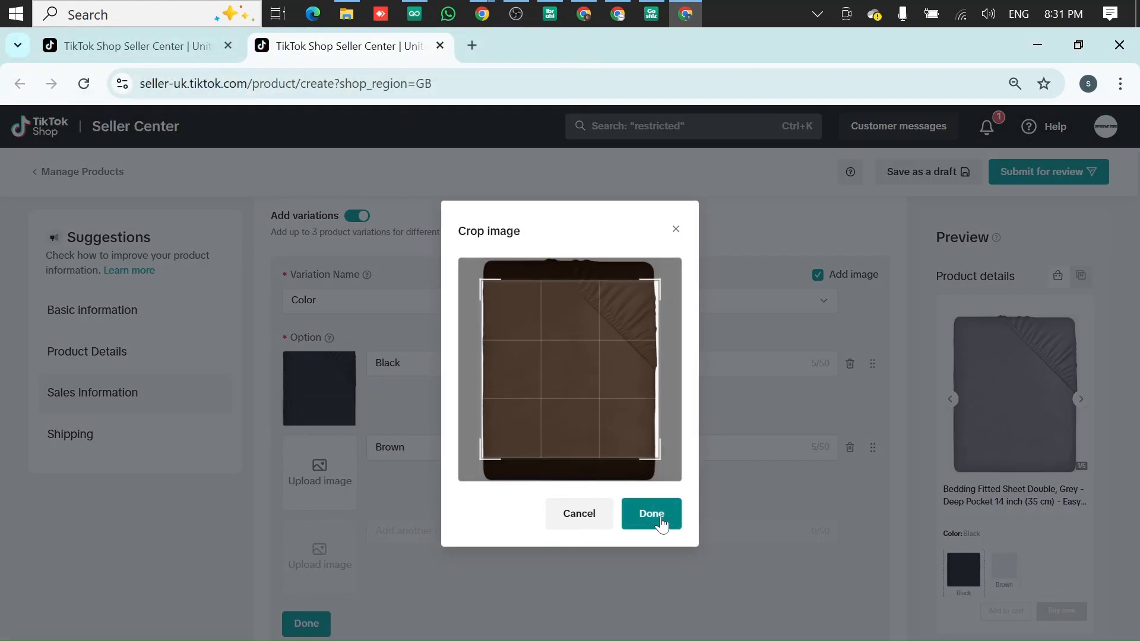
left_click(660, 524)
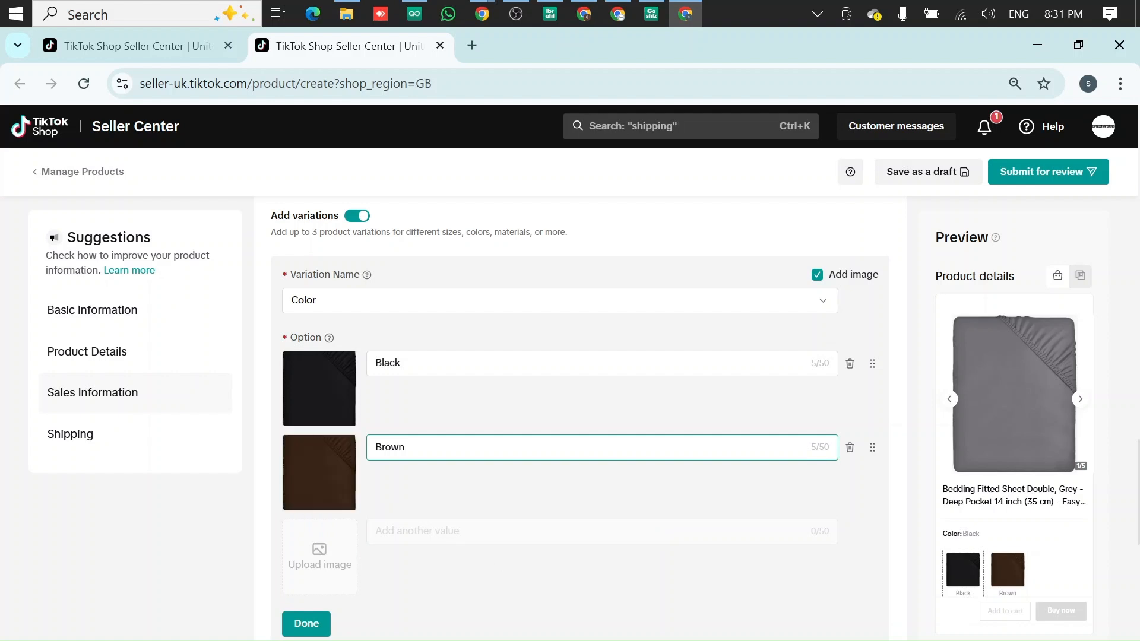
Step: Finish the Color variation and add a second variation named Bedding Size
scroll(422, 444, "down", 1)
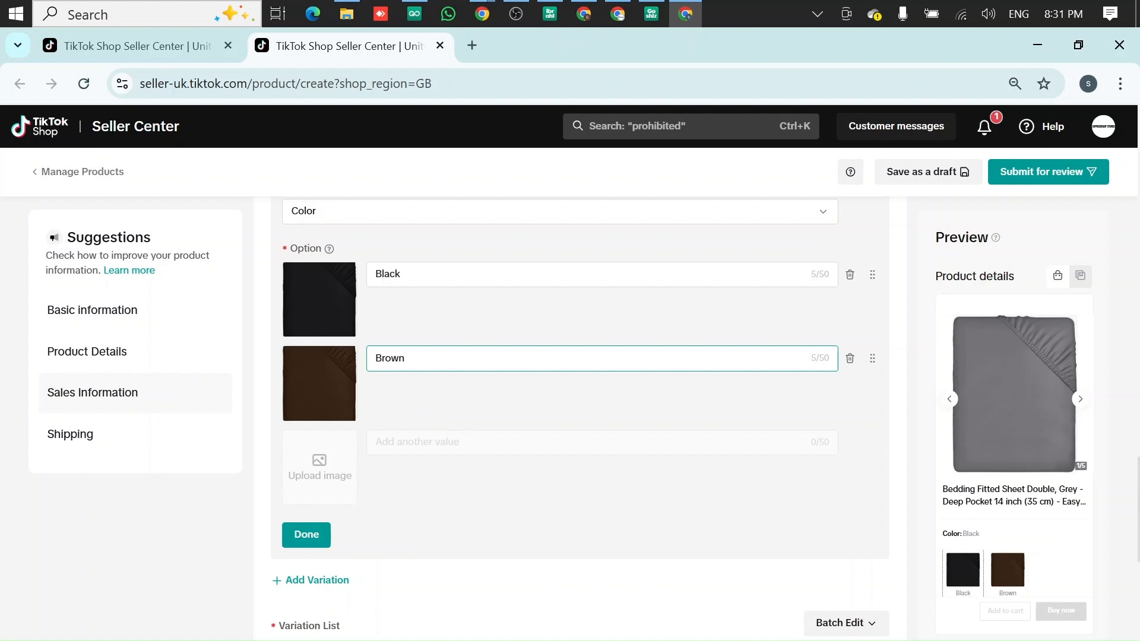
scroll(423, 343, "down", 1)
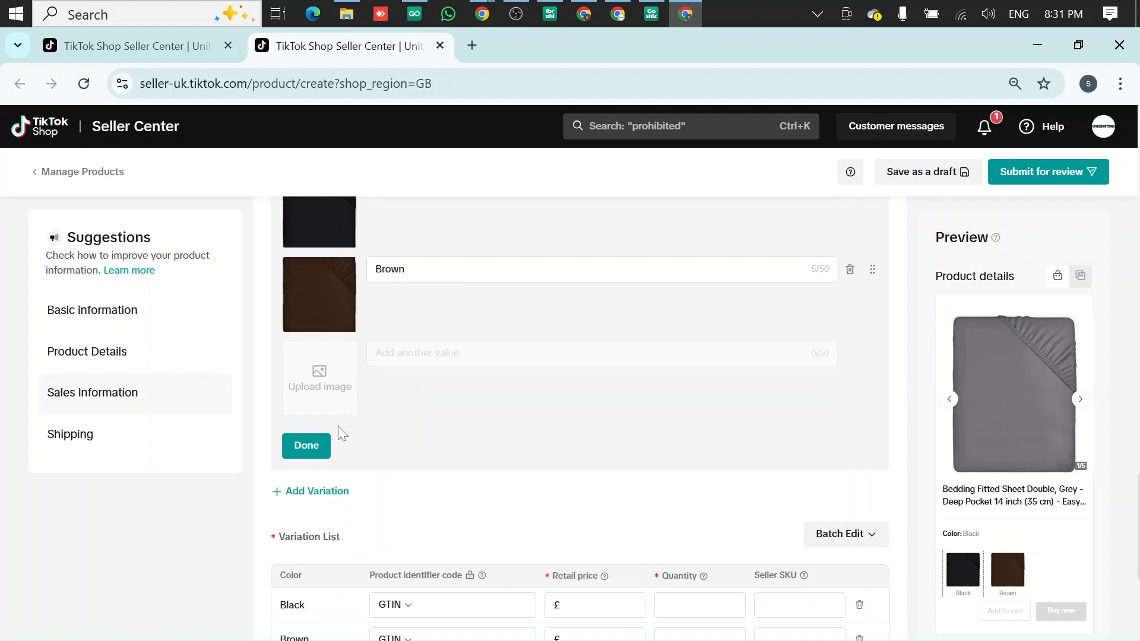
left_click(317, 452)
scroll(438, 343, "up", 5)
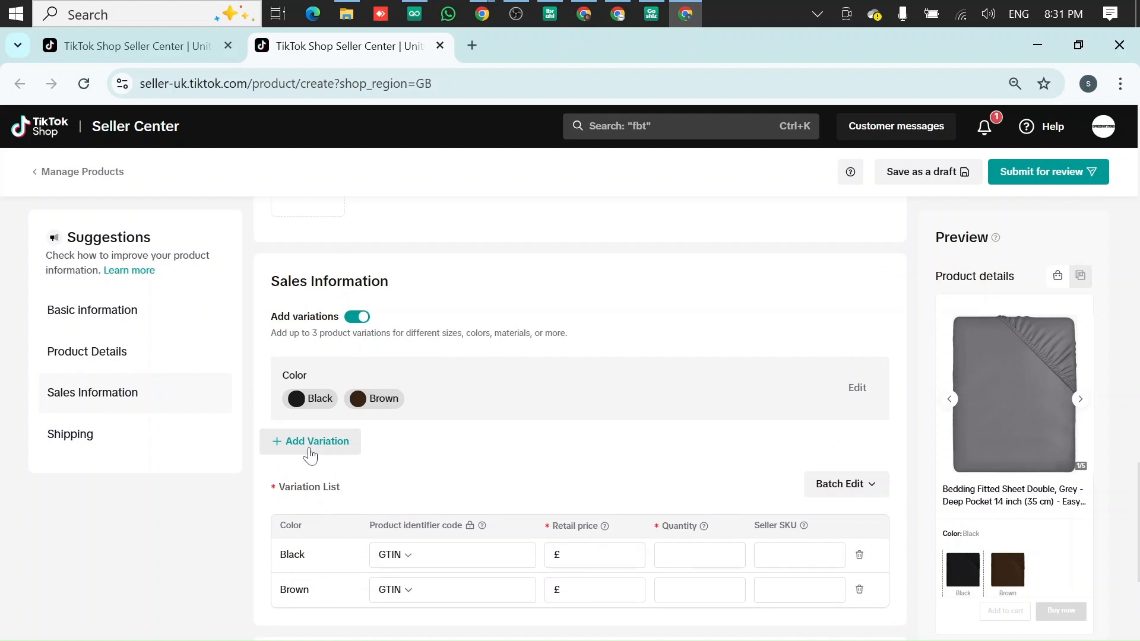
left_click(310, 452)
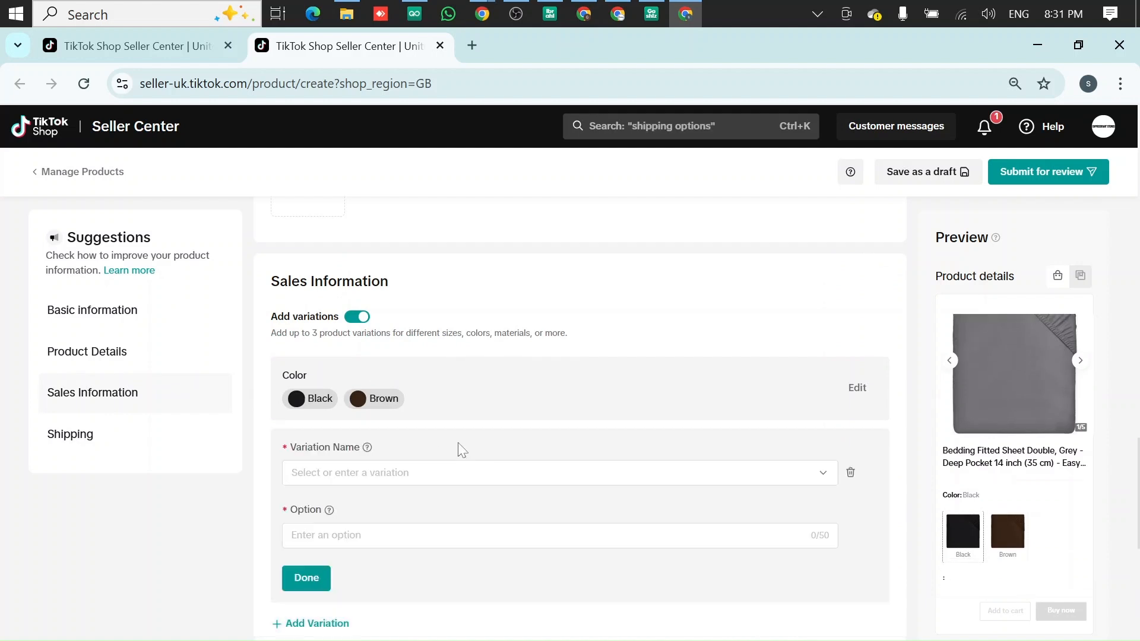
scroll(462, 451, "down", 1)
left_click(453, 391)
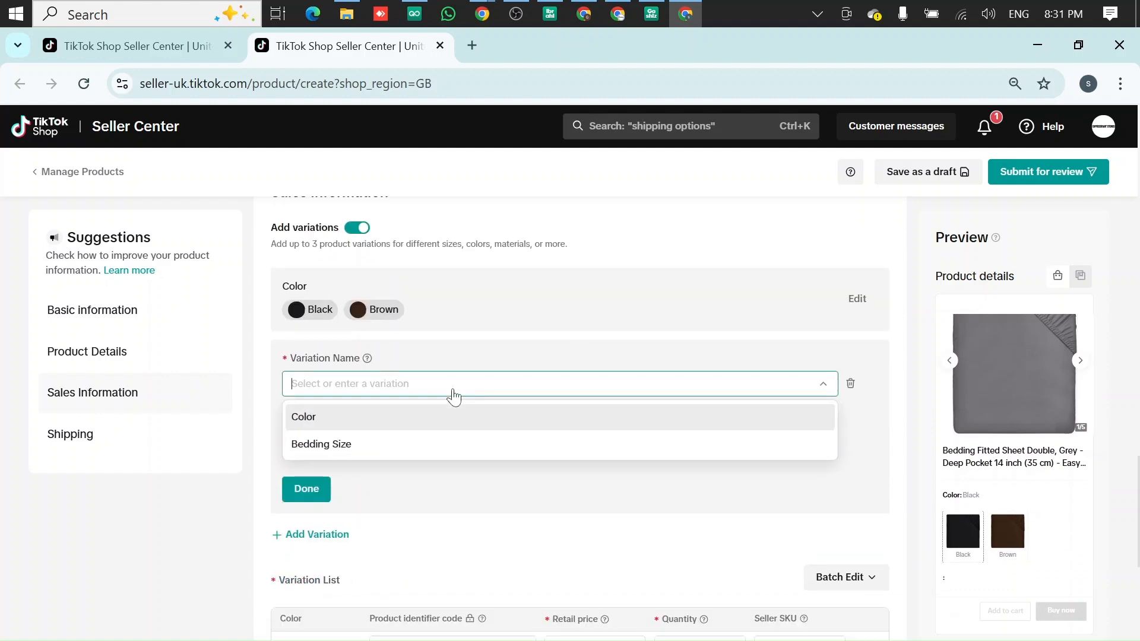
left_click(393, 445)
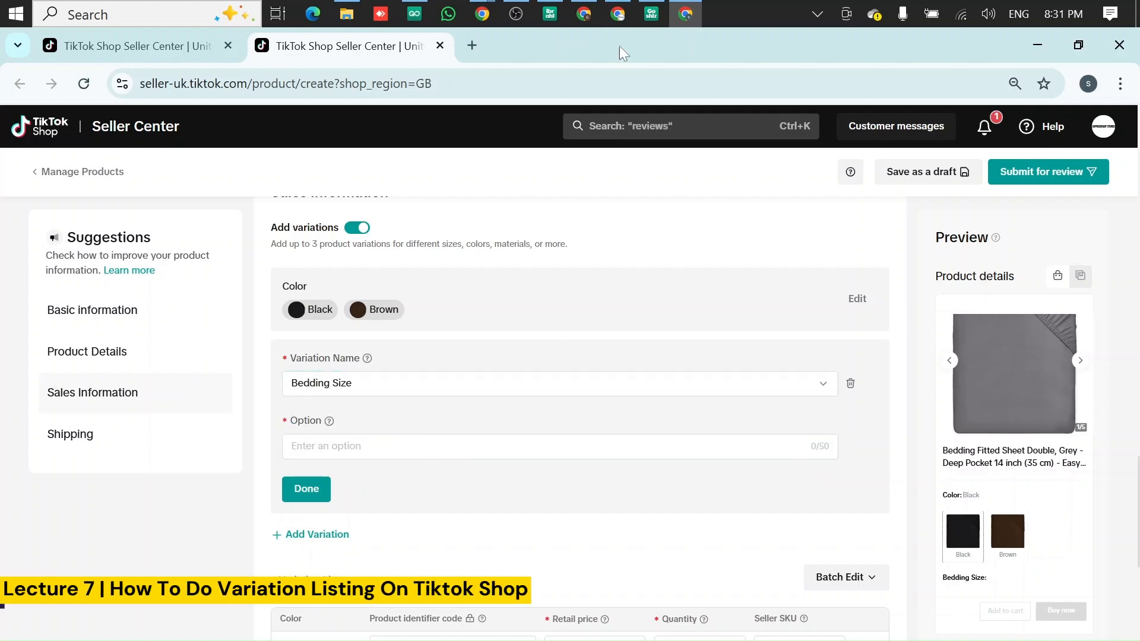
Step: Switch to the Amazon page, choose the Single (Pack of 20) size and copy its size name
left_click(686, 13)
scroll(821, 446, "up", 3)
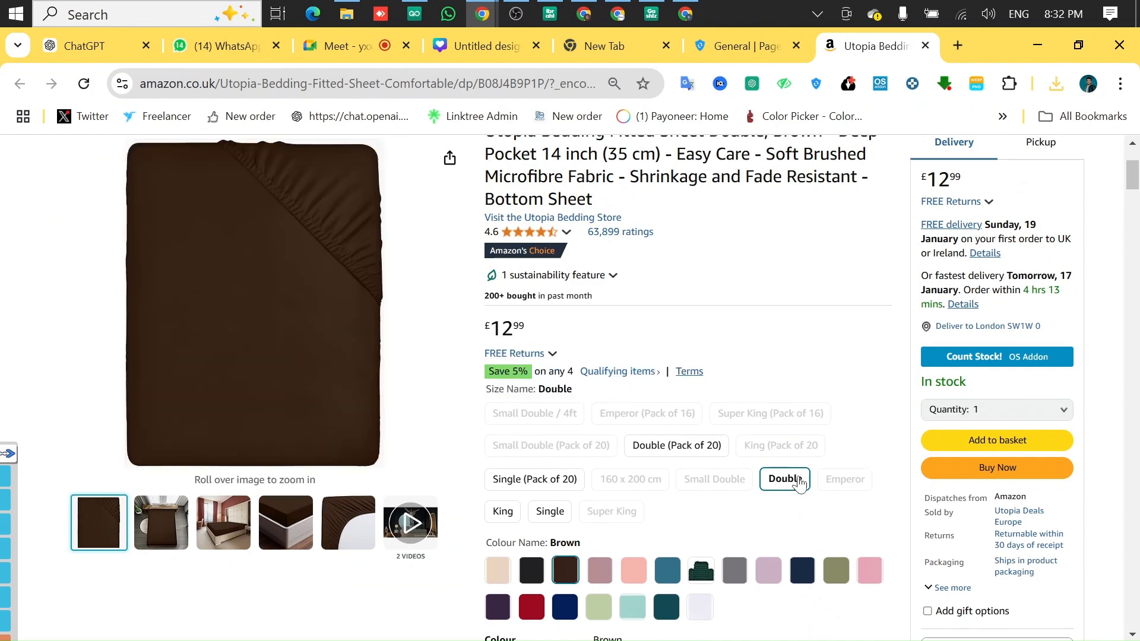
left_click(657, 449)
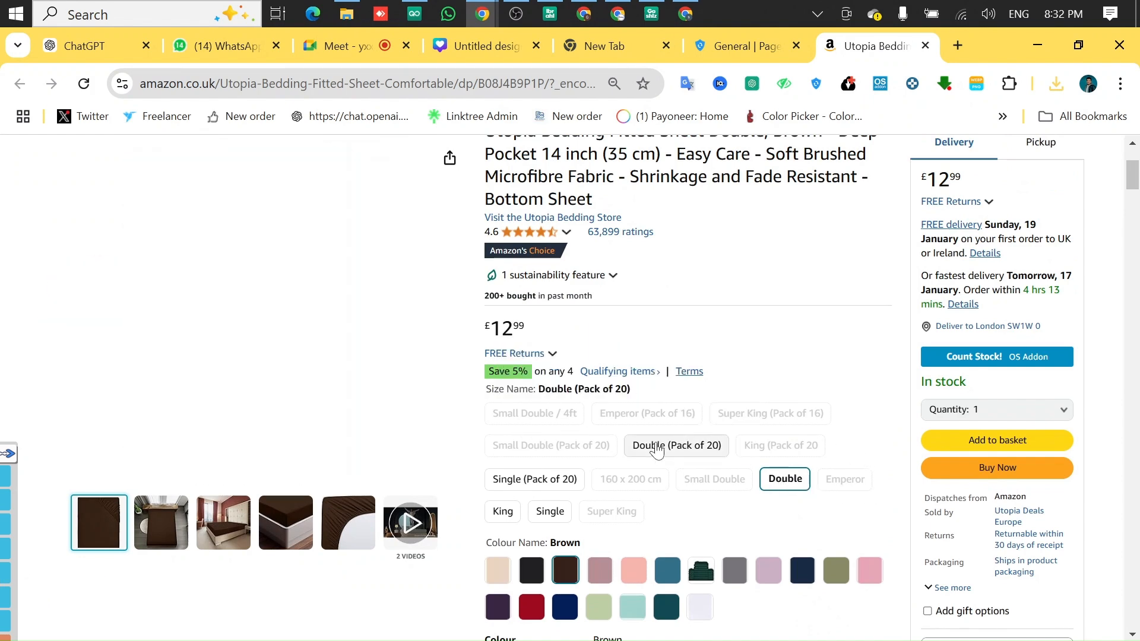
left_click(547, 485)
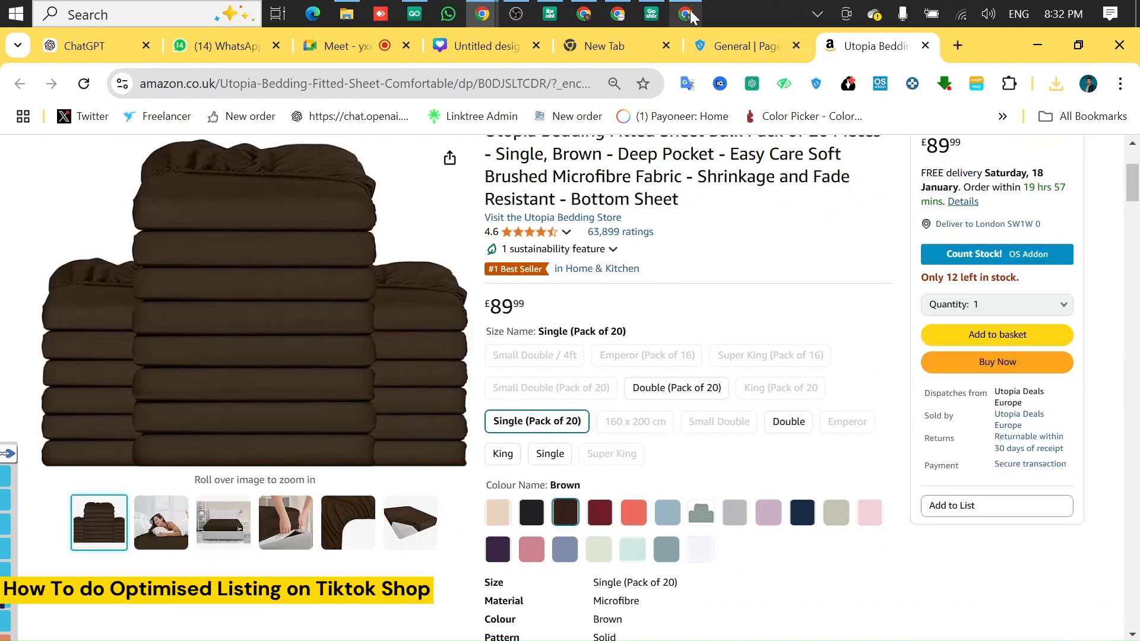
left_click_drag(538, 331, 627, 331)
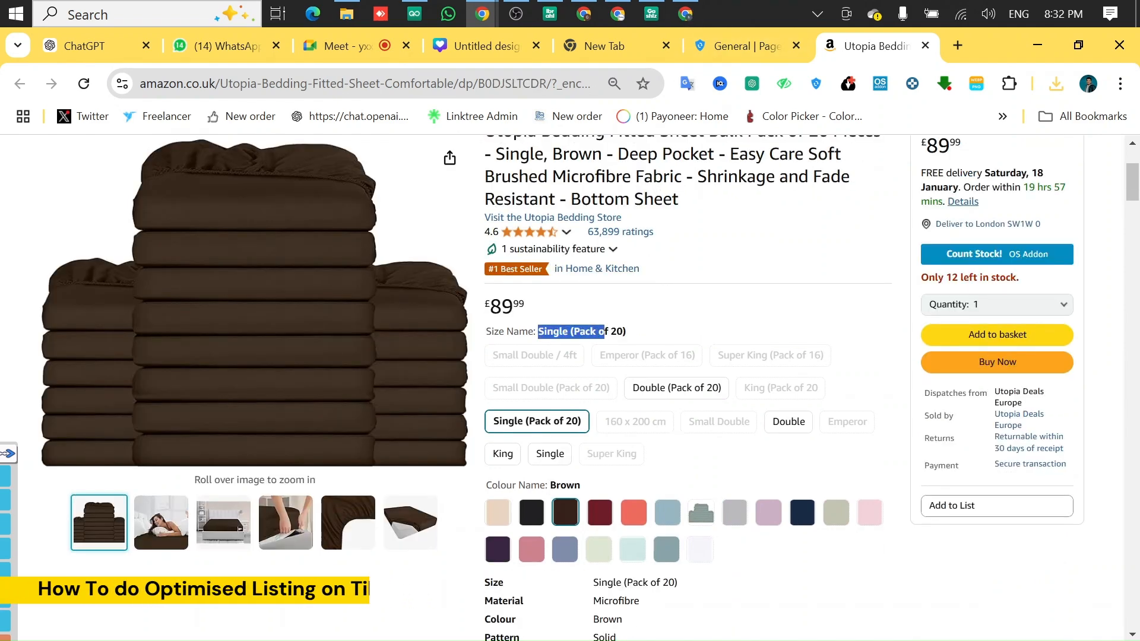
right_click(626, 334)
left_click(660, 350)
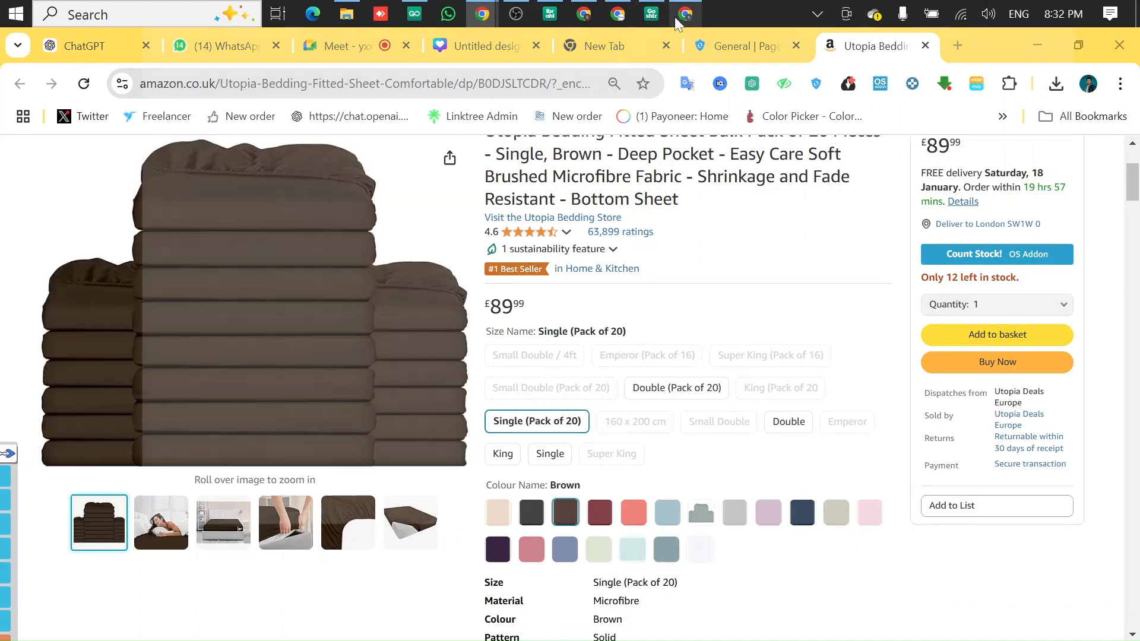
Step: Back in TikTok Seller Center, add the copied Single (Pack of 20) as a Bedding Size option
left_click(677, 16)
right_click(363, 452)
left_click(407, 242)
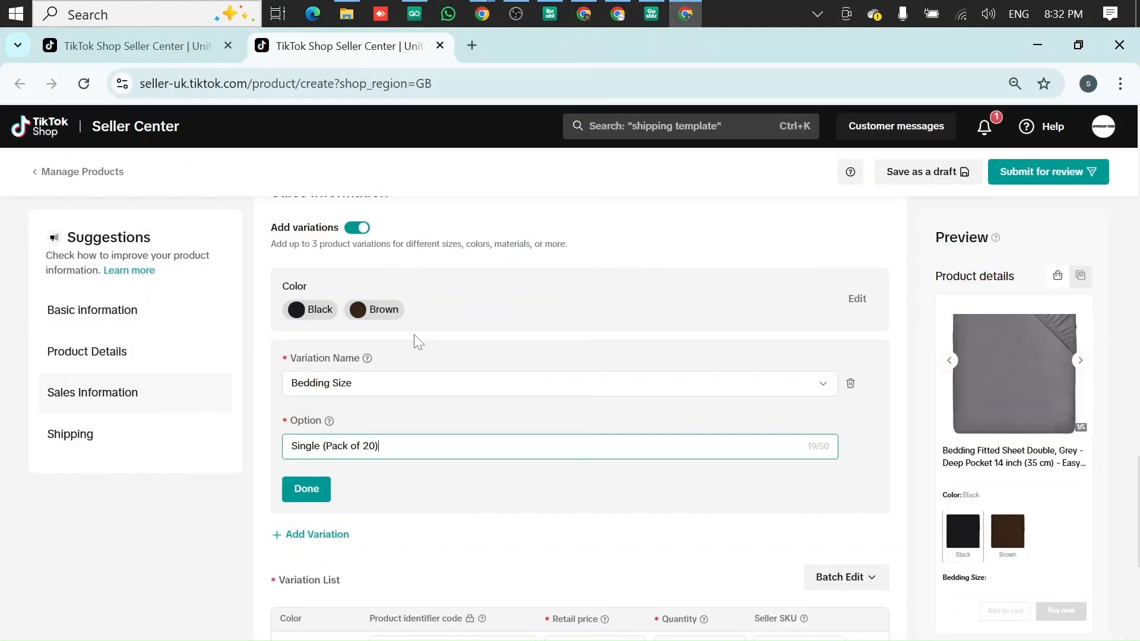
key("Return")
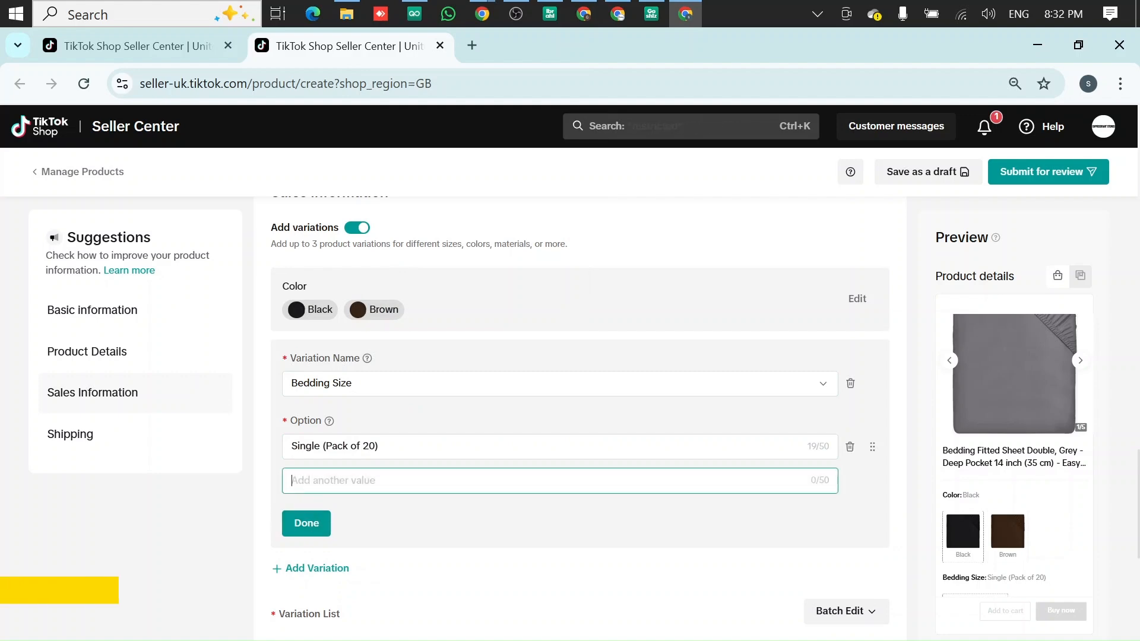
Step: Switch to the Amazon page, choose the King size and copy its size name
left_click(687, 13)
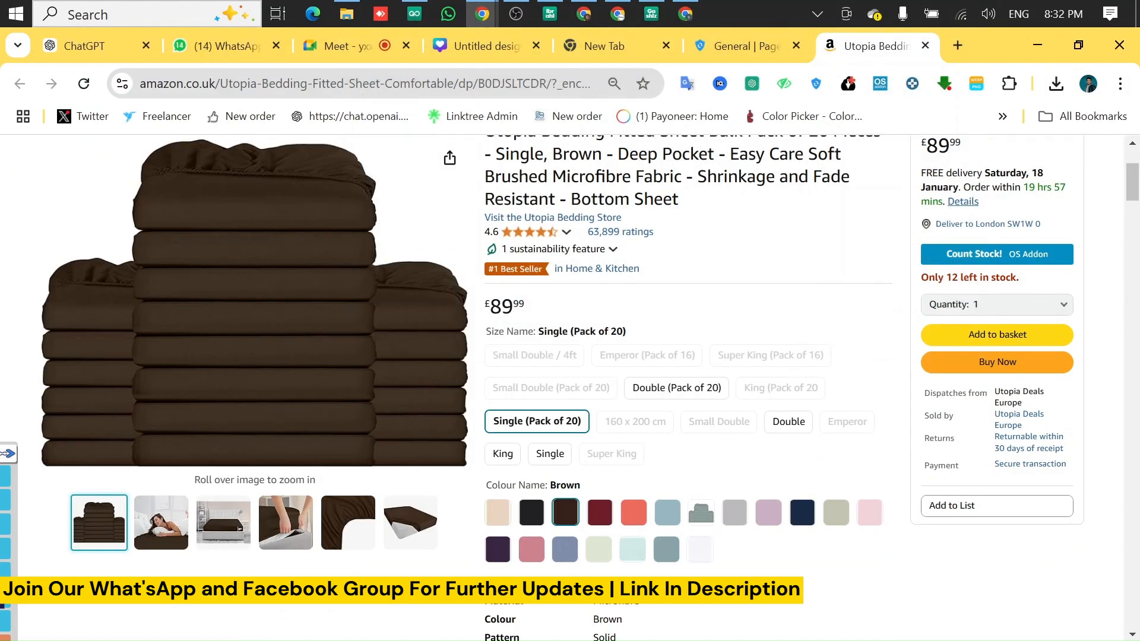
left_click(510, 458)
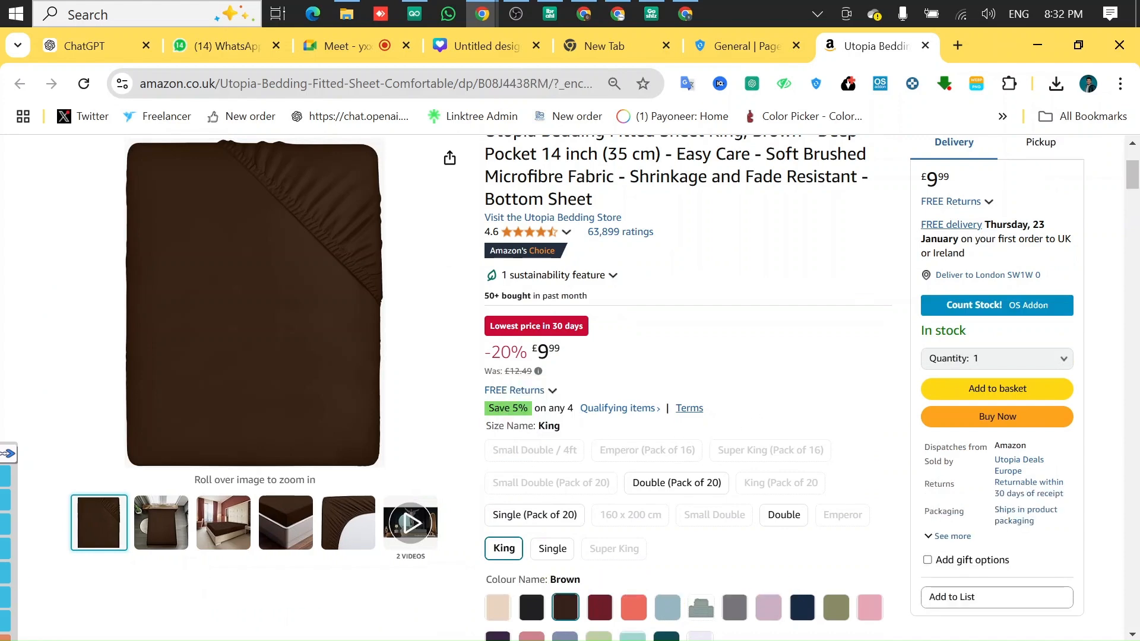
left_click_drag(538, 426, 565, 432)
right_click(550, 426)
left_click(588, 174)
Step: Back in TikTok Seller Center, add King as the second Bedding Size option and finish the variation
left_click(685, 13)
right_click(354, 480)
left_click(380, 280)
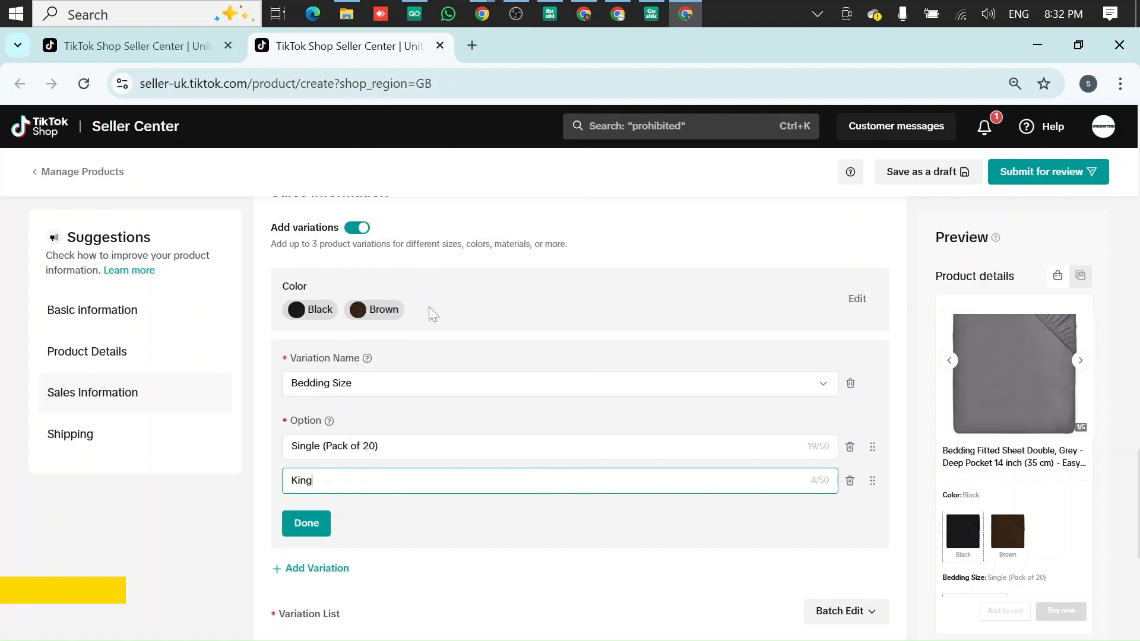
left_click(380, 524)
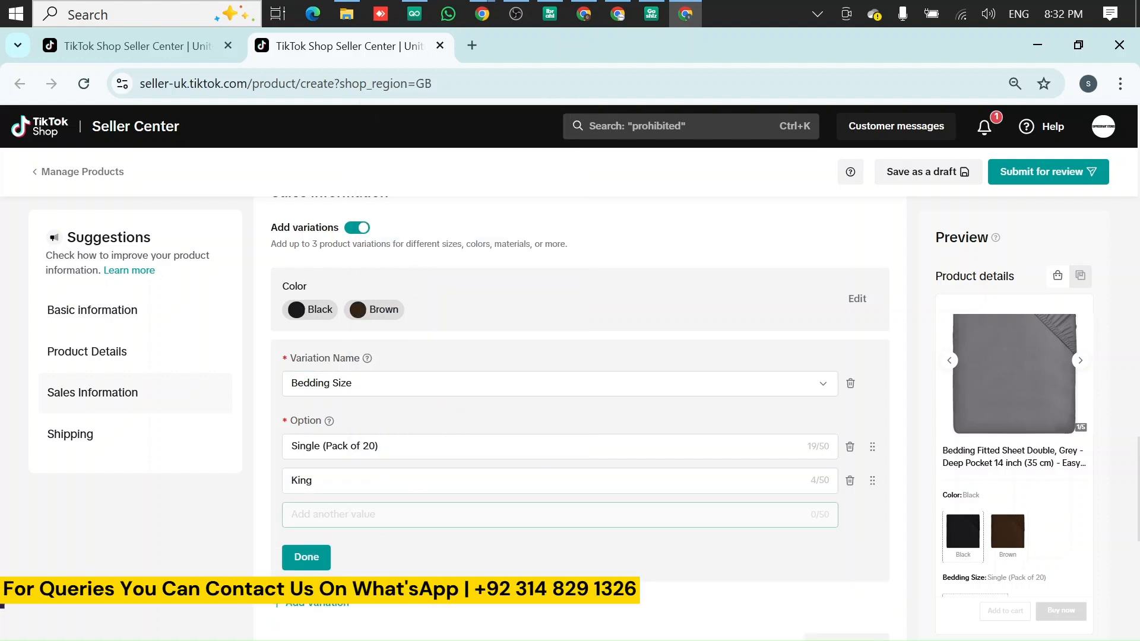
scroll(432, 415, "down", 2)
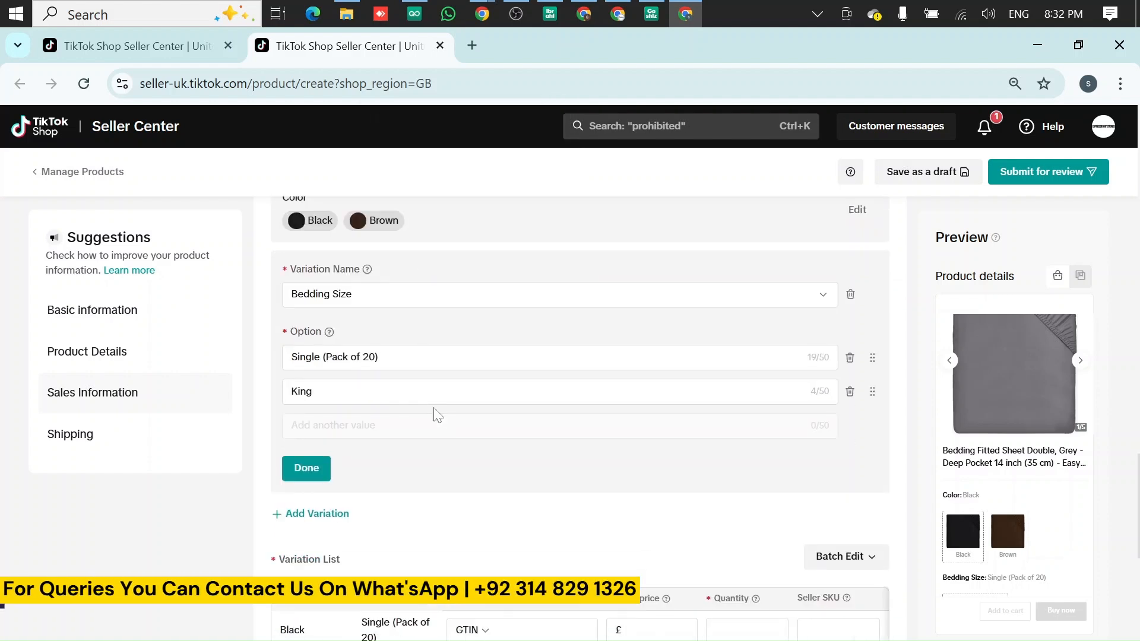
left_click(313, 472)
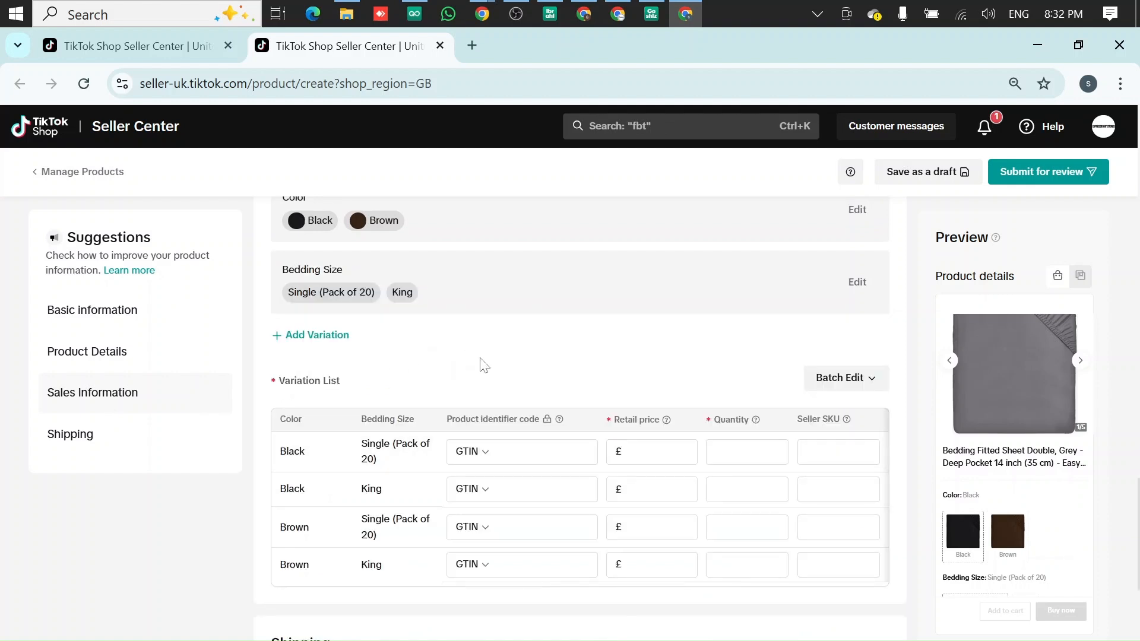
Step: Examine the retail price, quantity and seller SKU fields for each colour and size combination in the Variation List
scroll(448, 350, "up", 1)
scroll(285, 381, "down", 2)
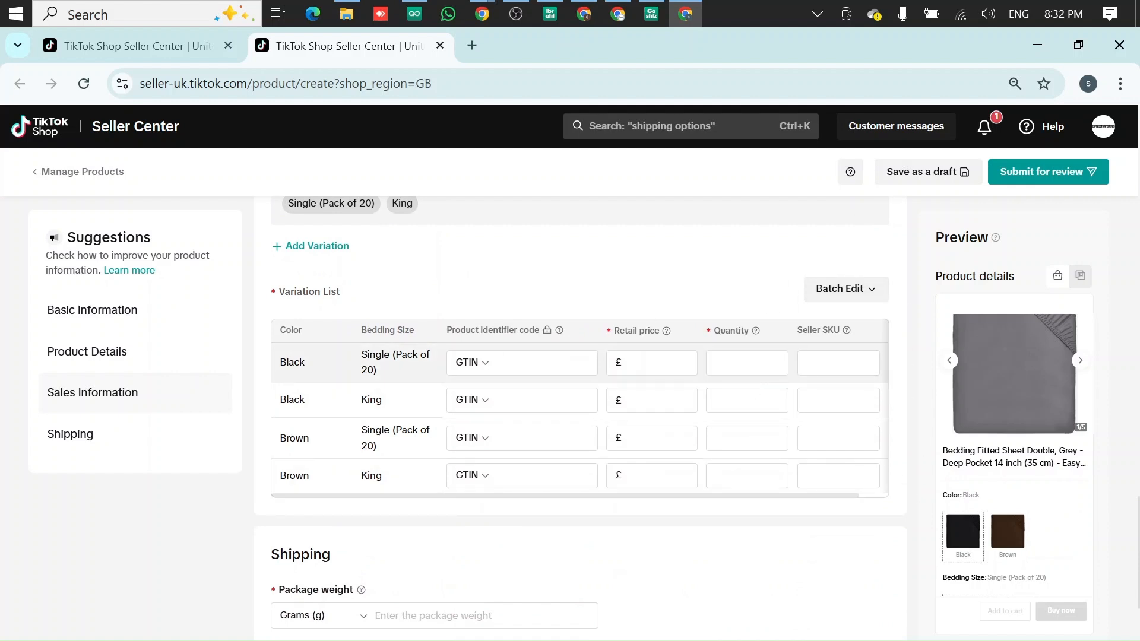
left_click(747, 400)
scroll(747, 400, "right", 1)
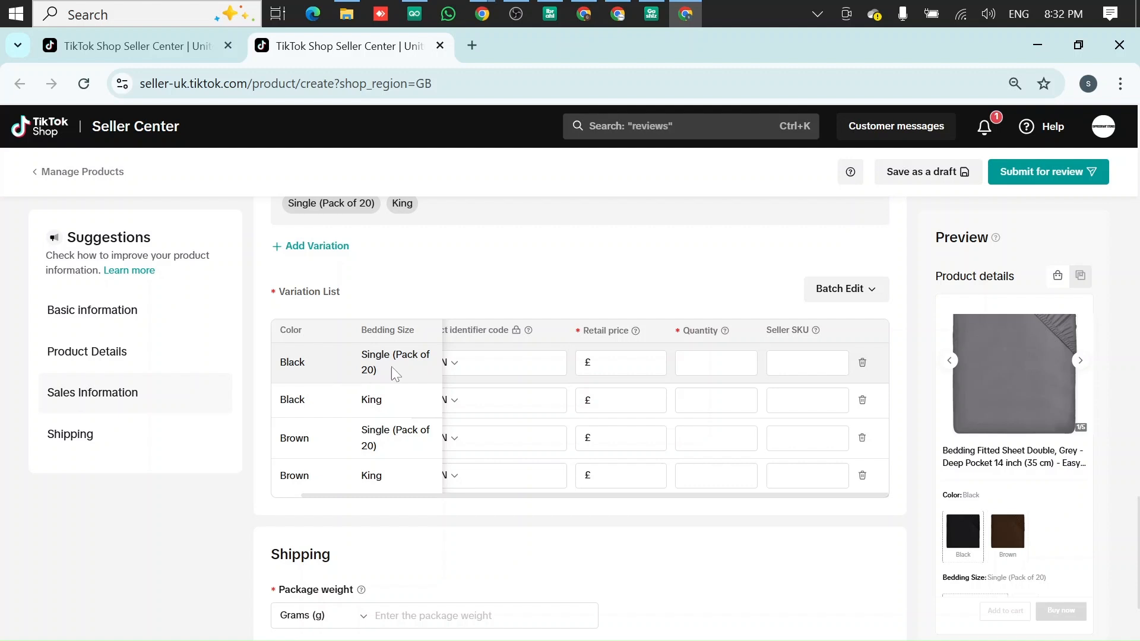
left_click(611, 363)
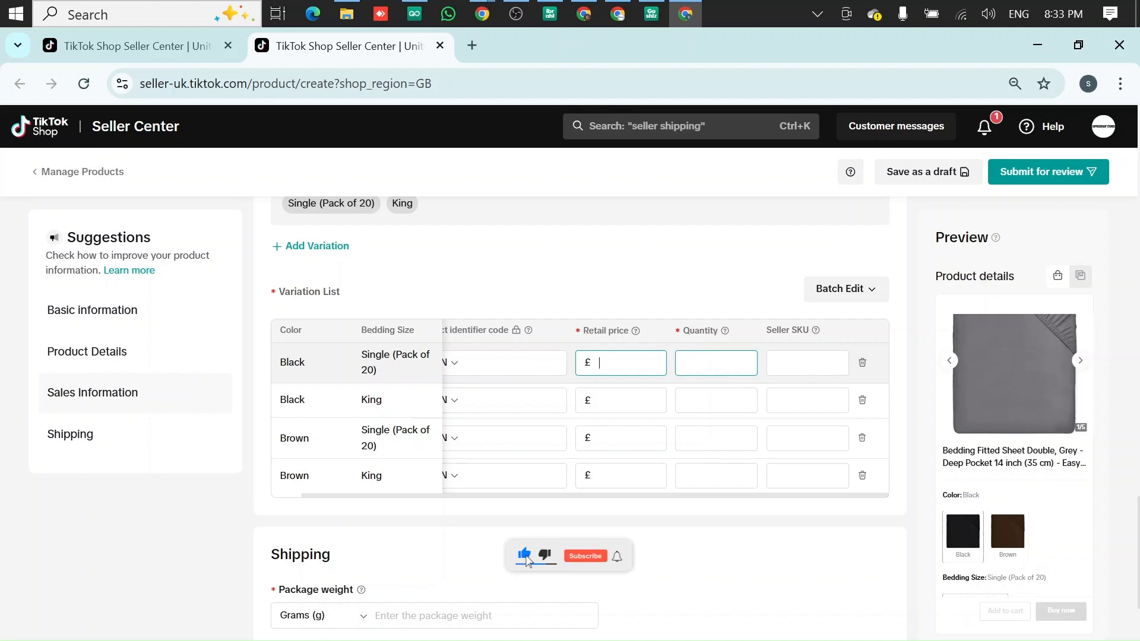
left_click(715, 363)
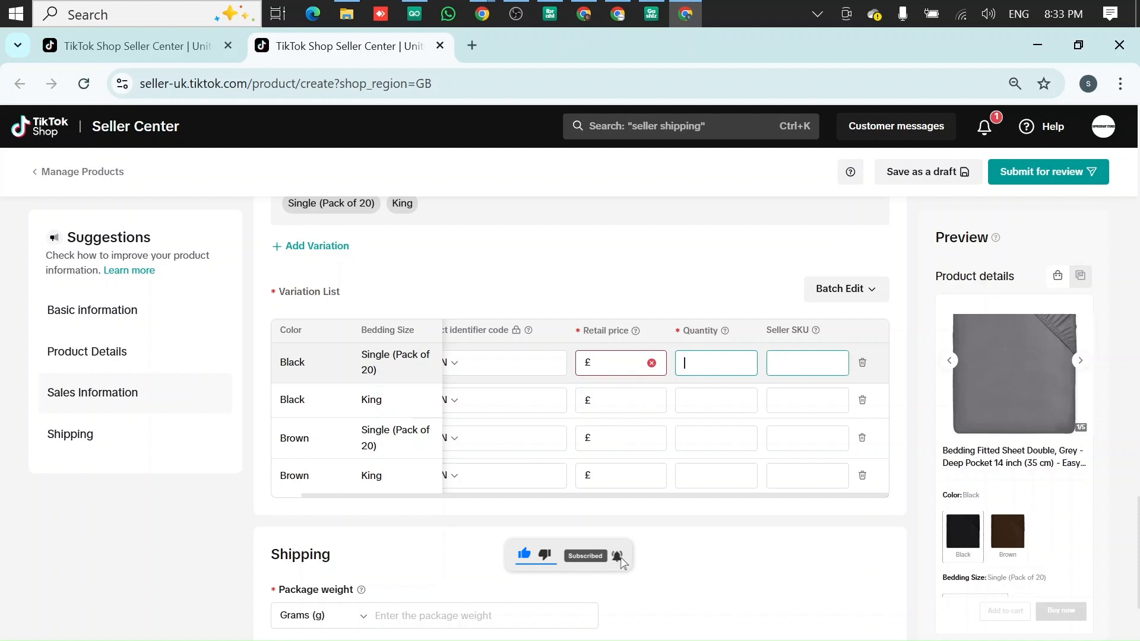
key("Tab")
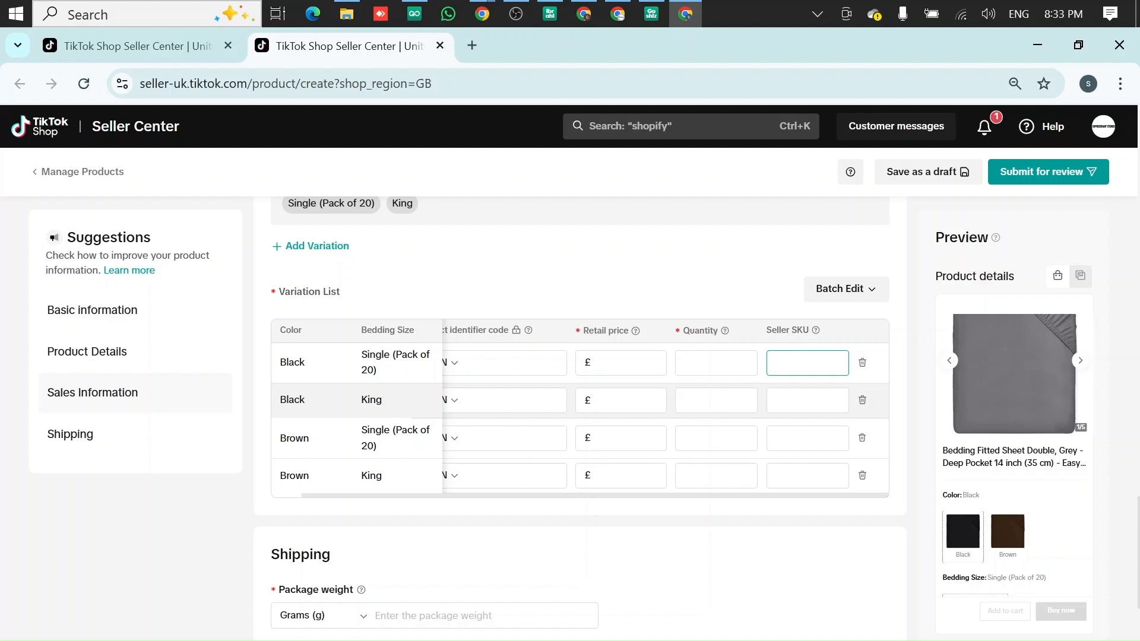
left_click(622, 410)
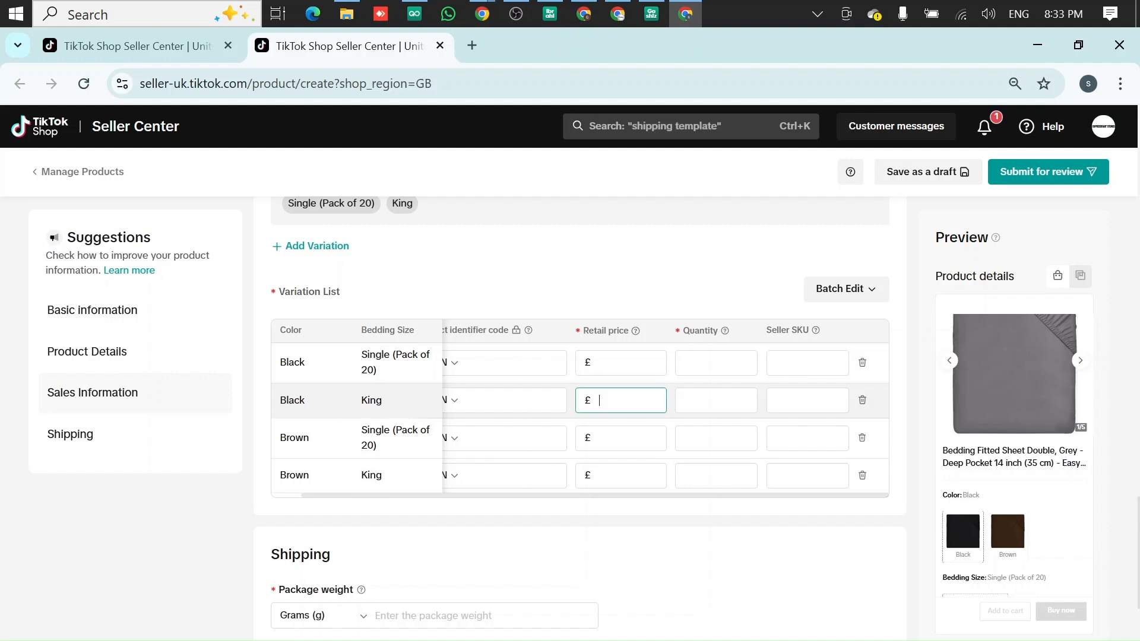
left_click(715, 400)
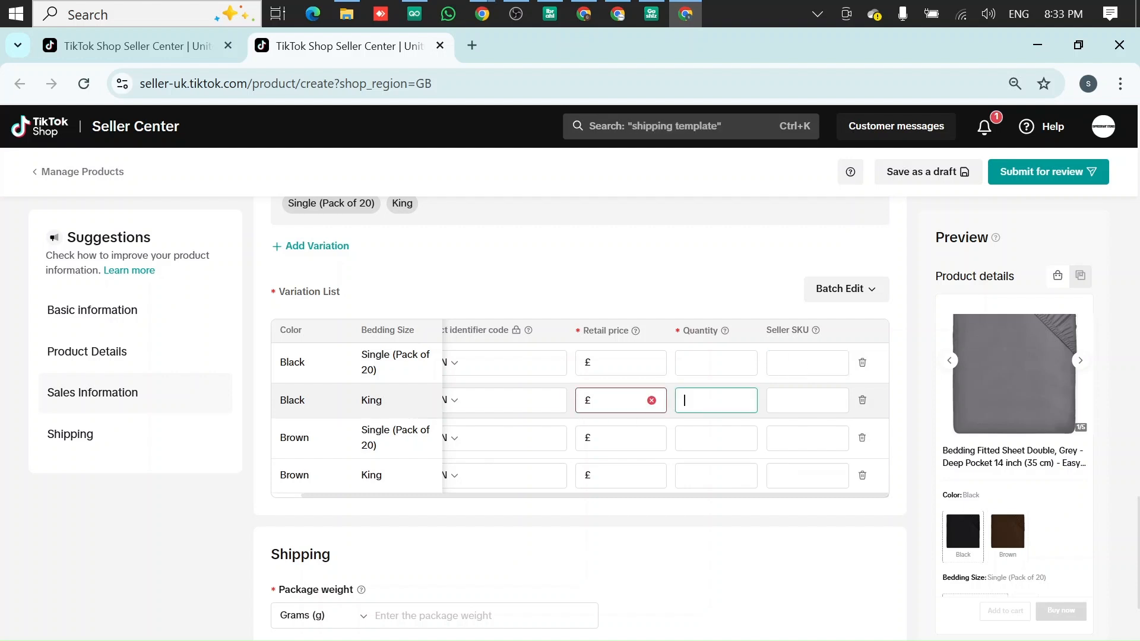
left_click(807, 400)
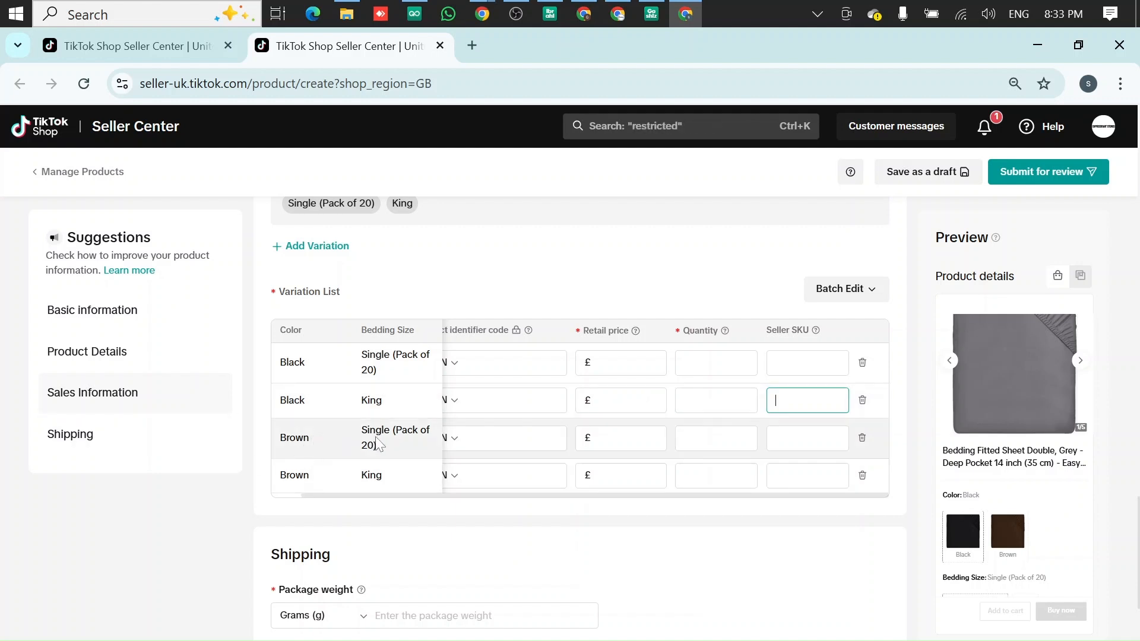
left_click(594, 439)
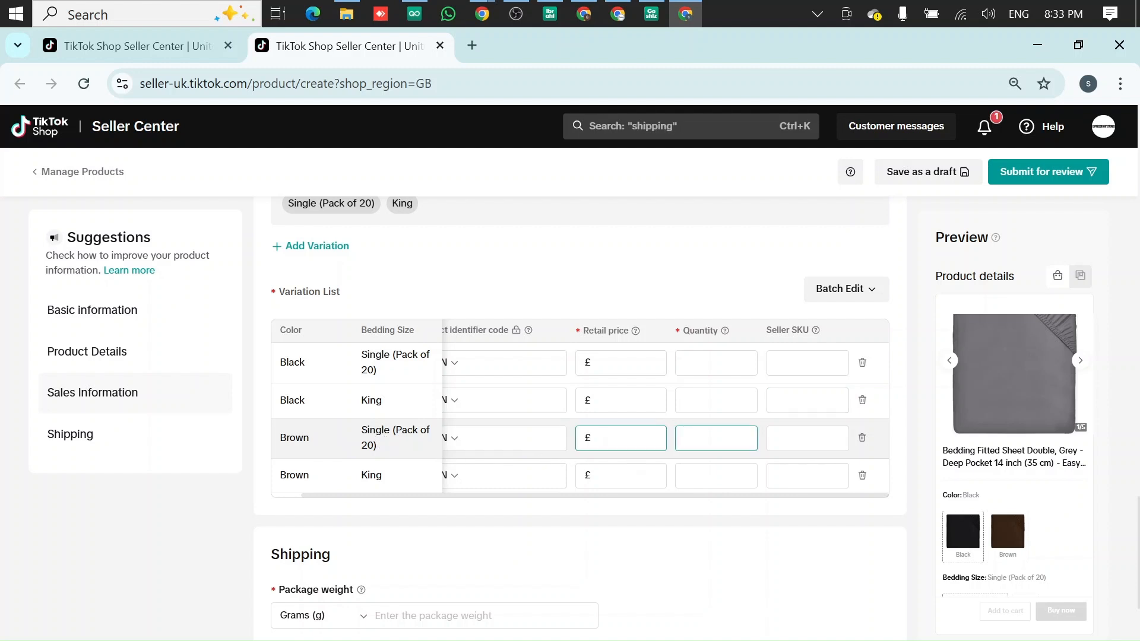
left_click(706, 440)
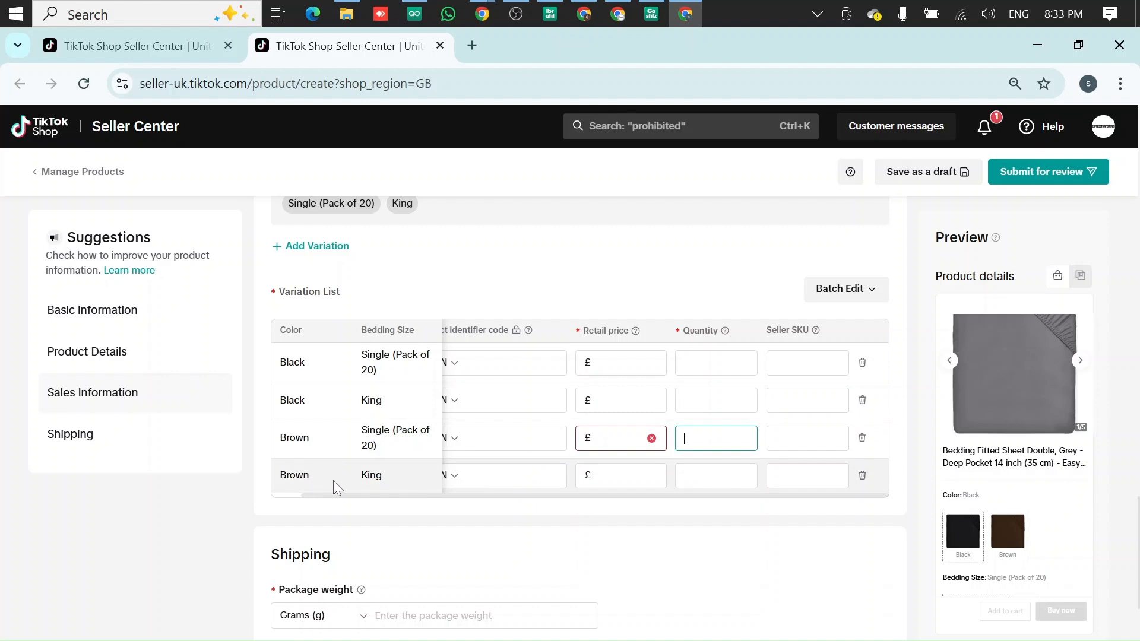
left_click(620, 476)
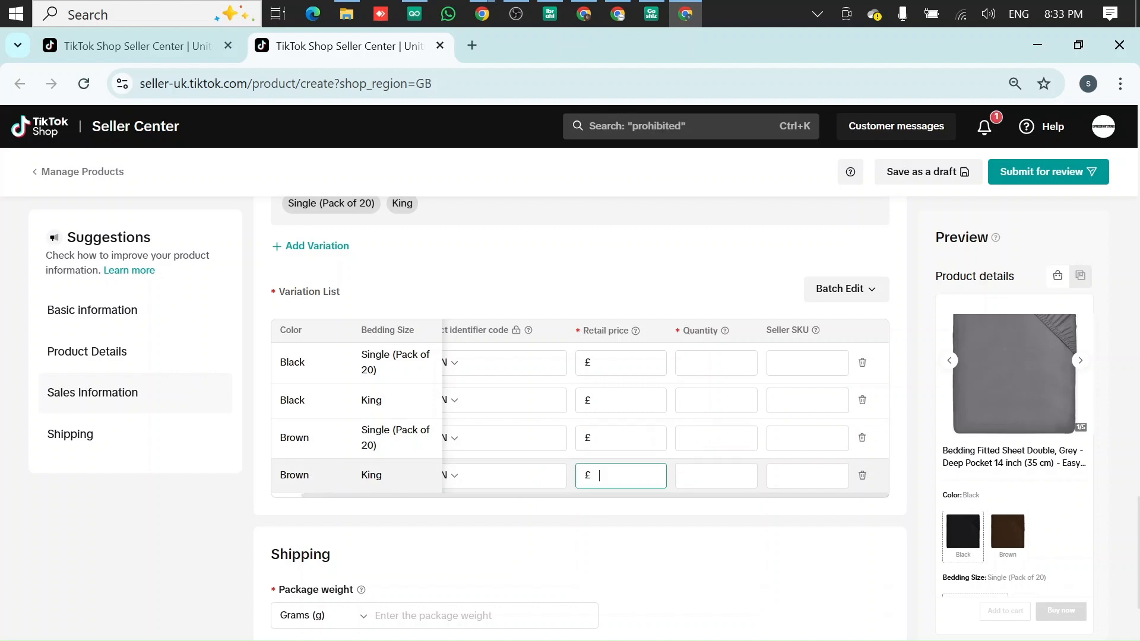
scroll(481, 321, "up", 3)
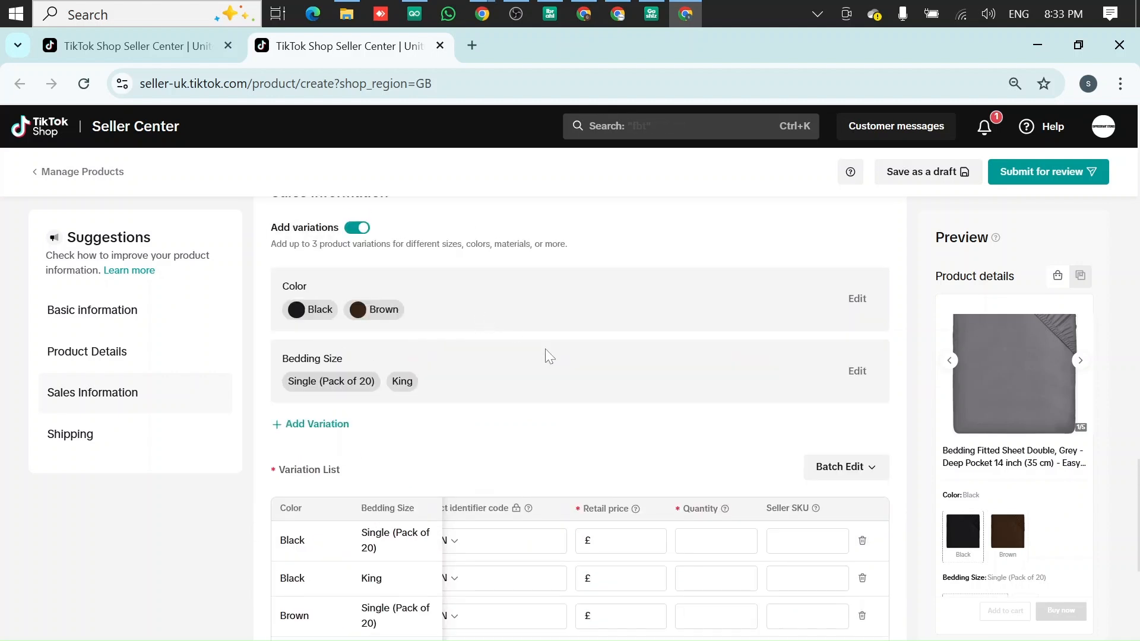
scroll(559, 365, "down", 4)
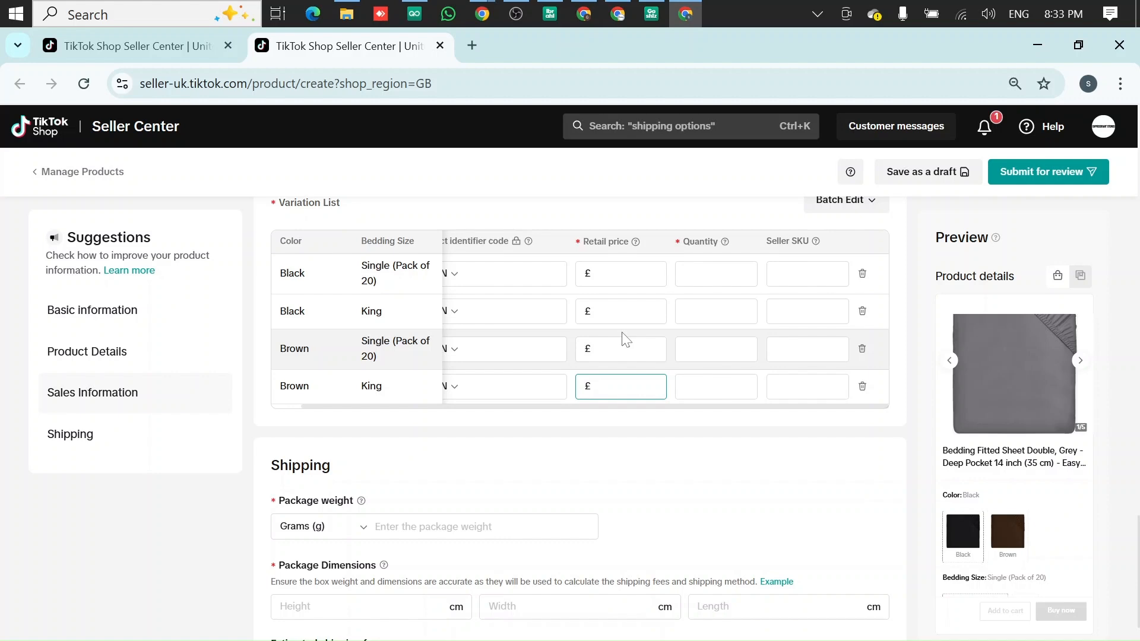
Step: Open batch editing for the Variation List and enter a retail price of £10 and a quantity of 30
scroll(713, 356, "up", 3)
left_click(843, 378)
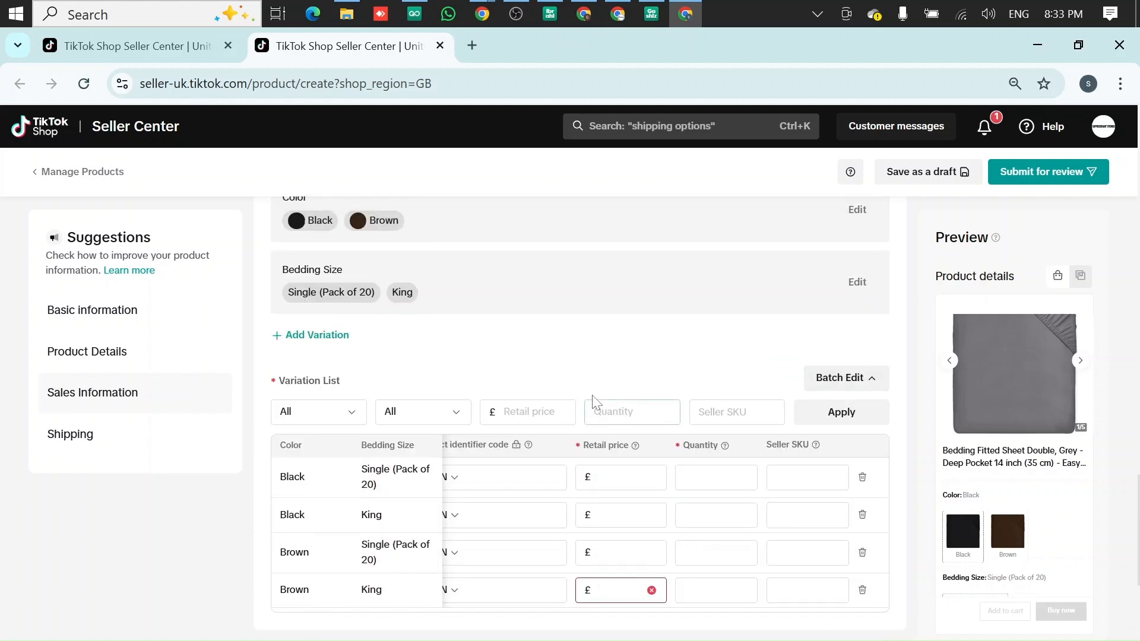
scroll(596, 402, "down", 3)
scroll(547, 364, "up", 2)
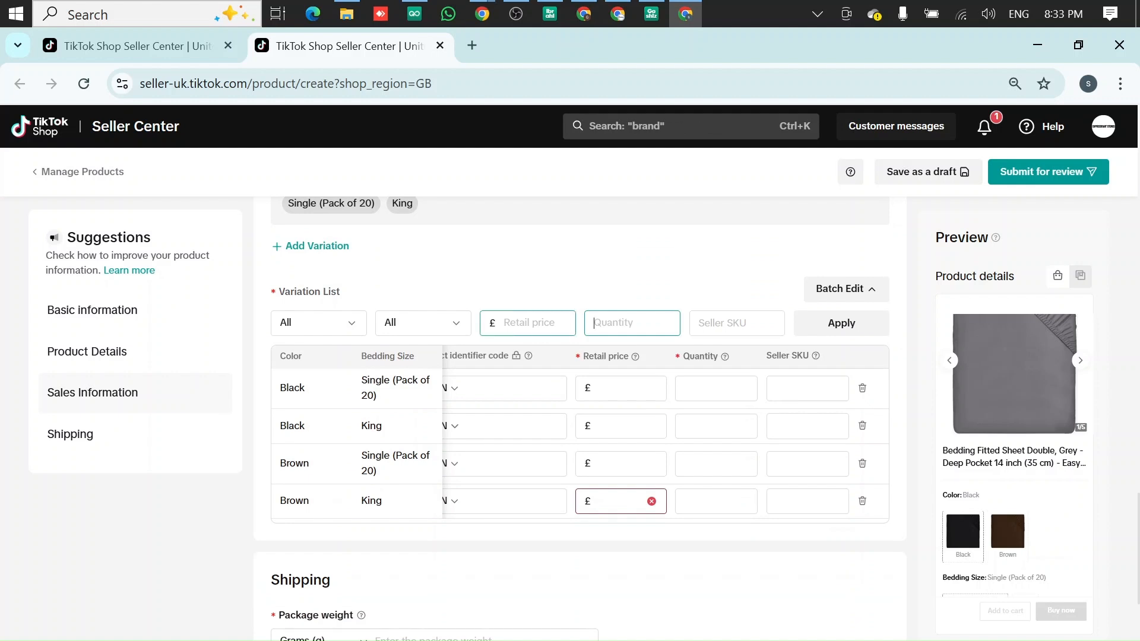
left_click(527, 322)
type("10")
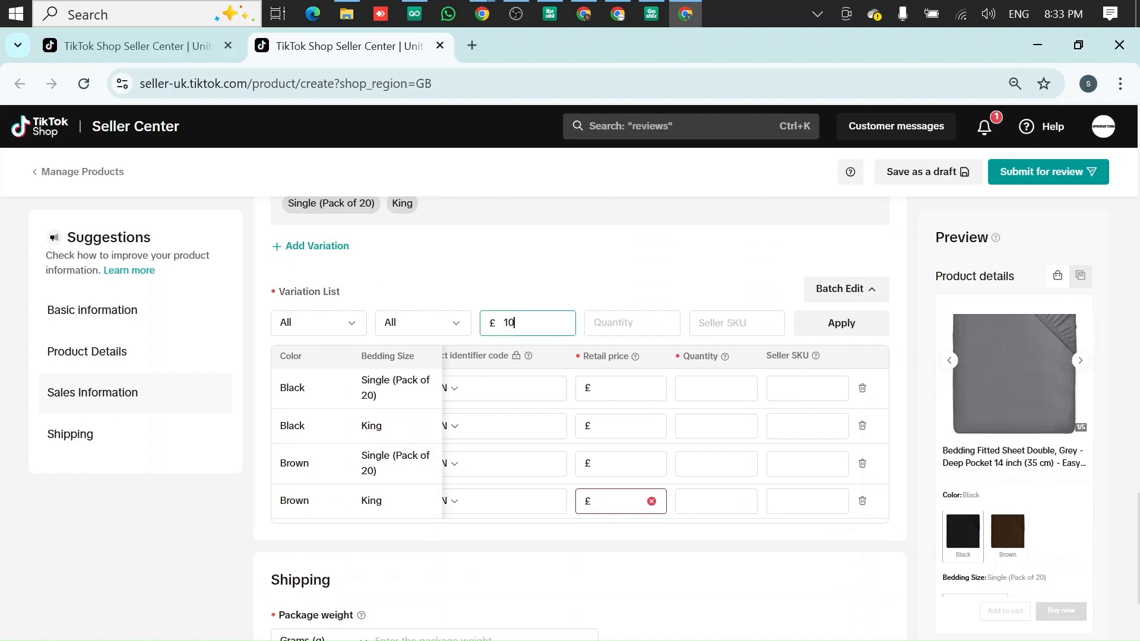
left_click(631, 322)
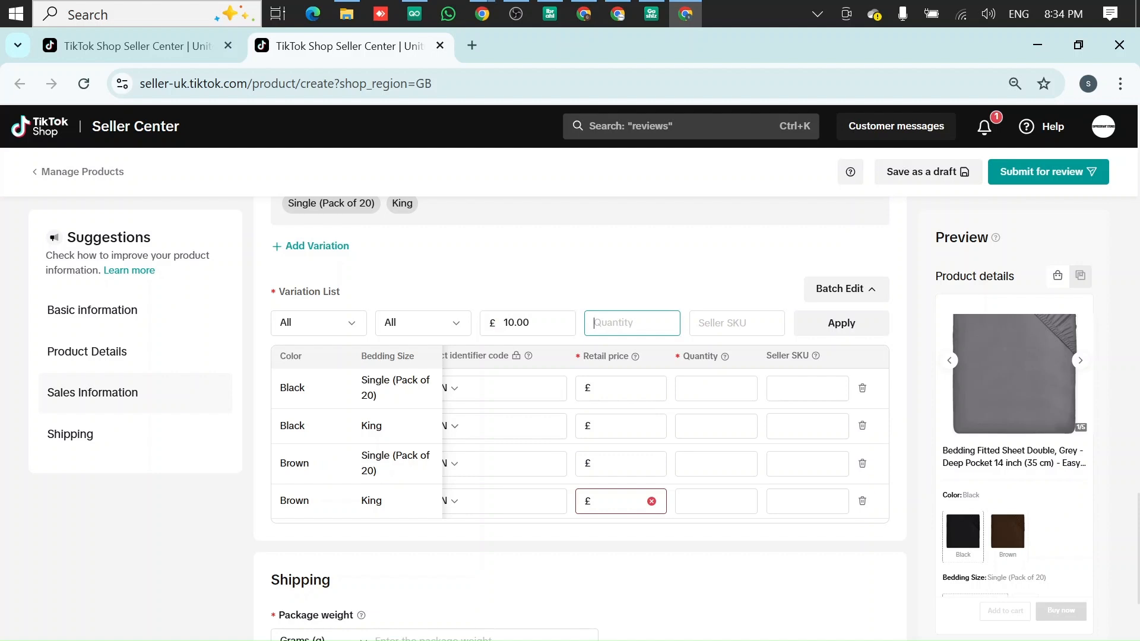
type("30")
Step: Copy the product code B08J4438RM from the Amazon page address into the batch Seller SKU and apply the batch values to all variations
left_click(735, 322)
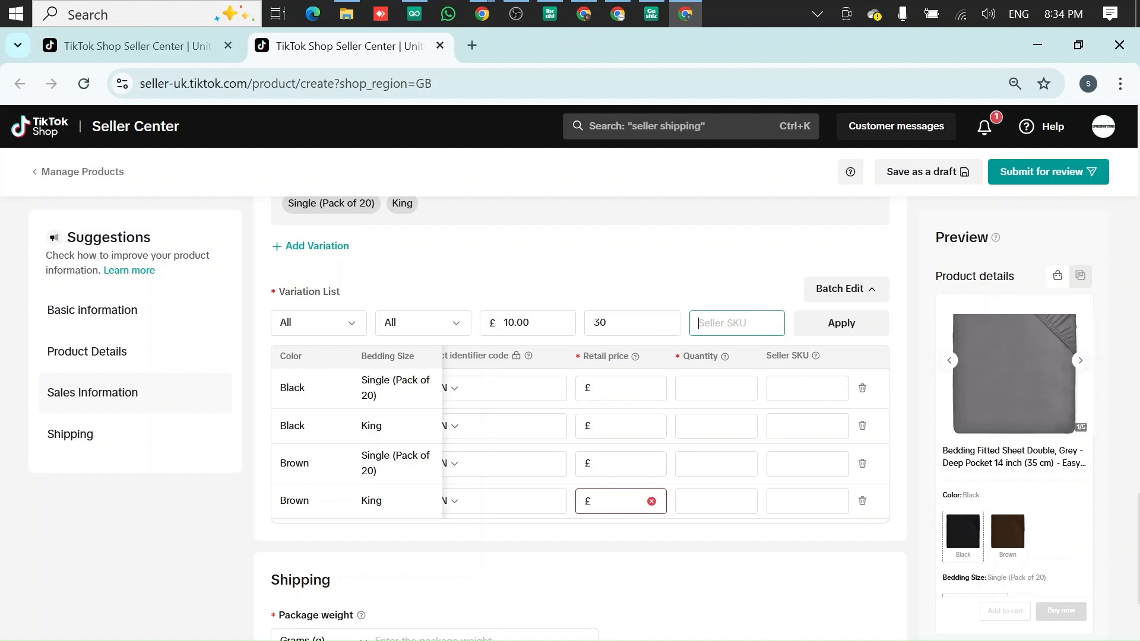
left_click(690, 8)
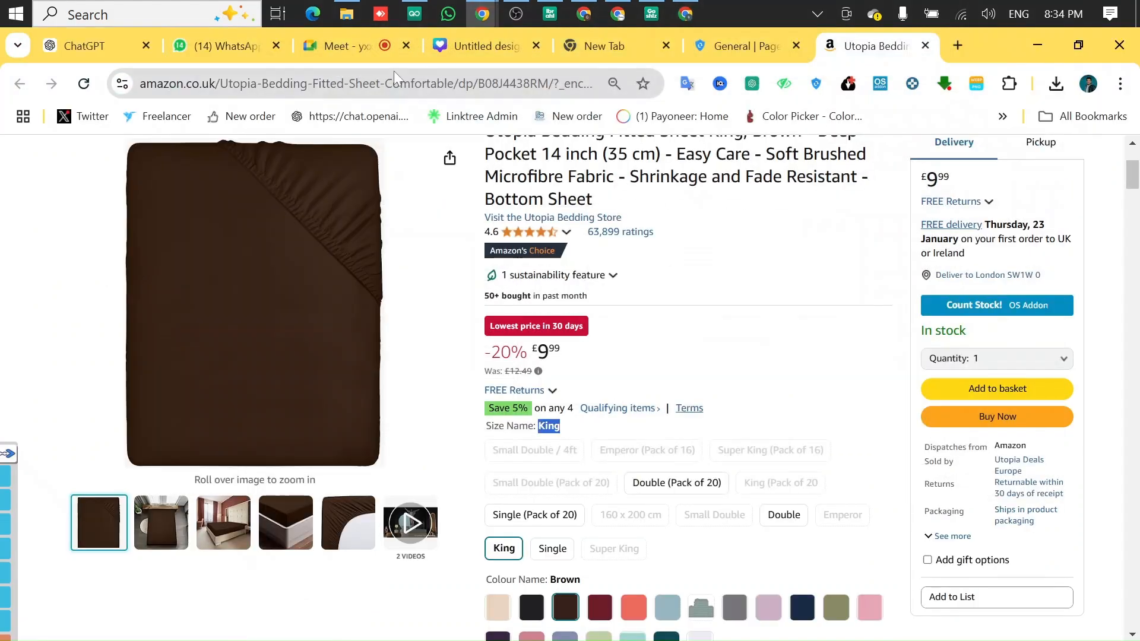
double_click(514, 84)
key("ctrl+c")
left_click(686, 14)
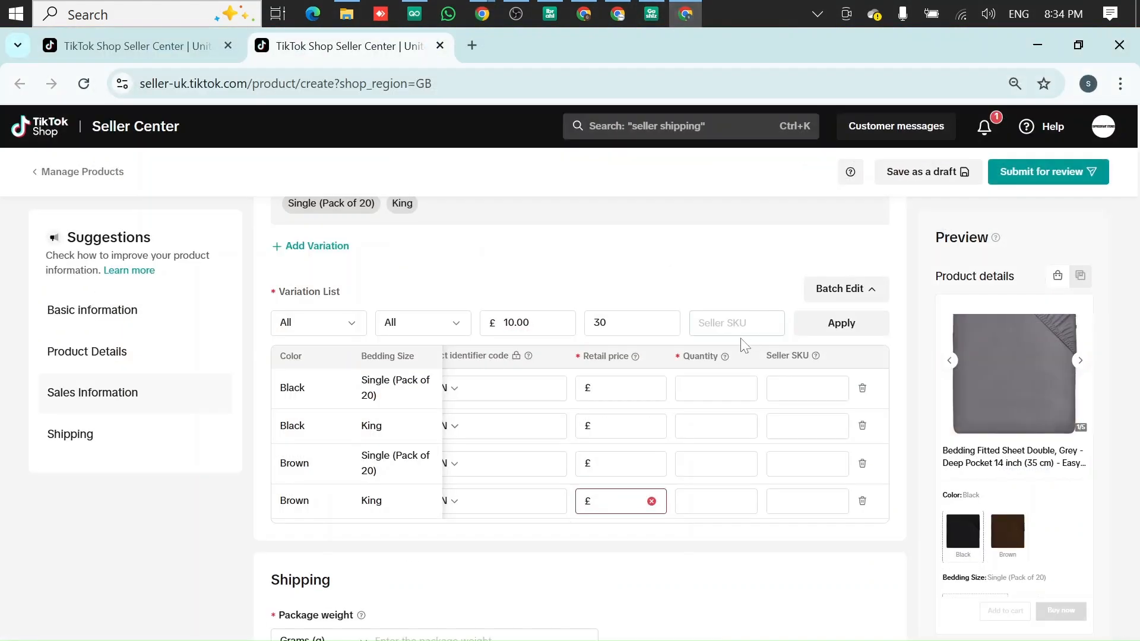
key("ctrl+v")
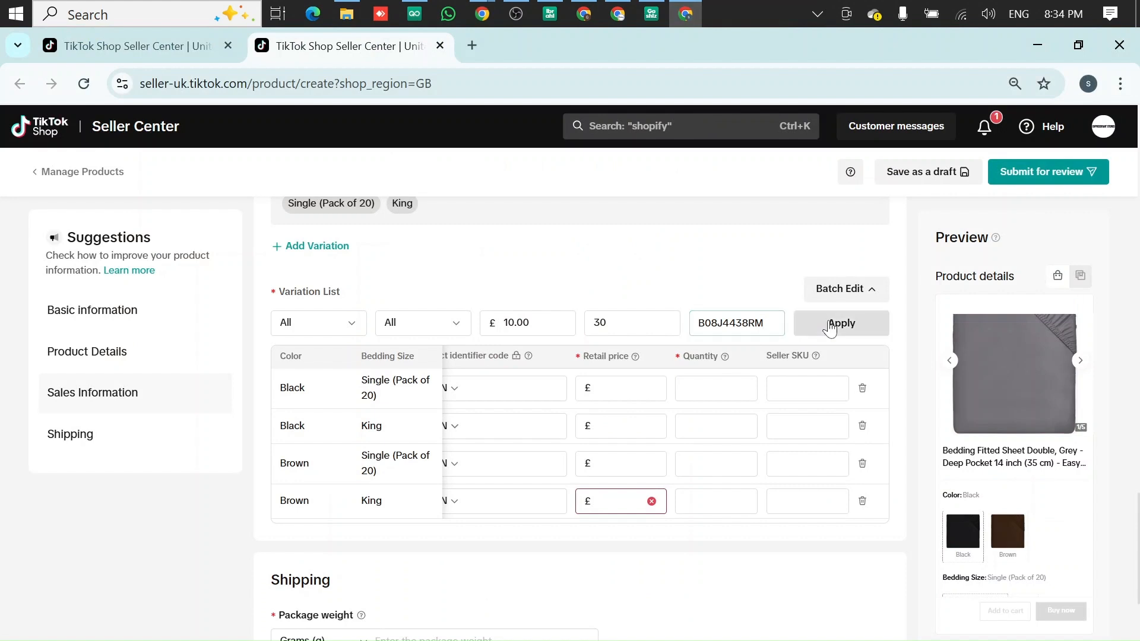
left_click(830, 324)
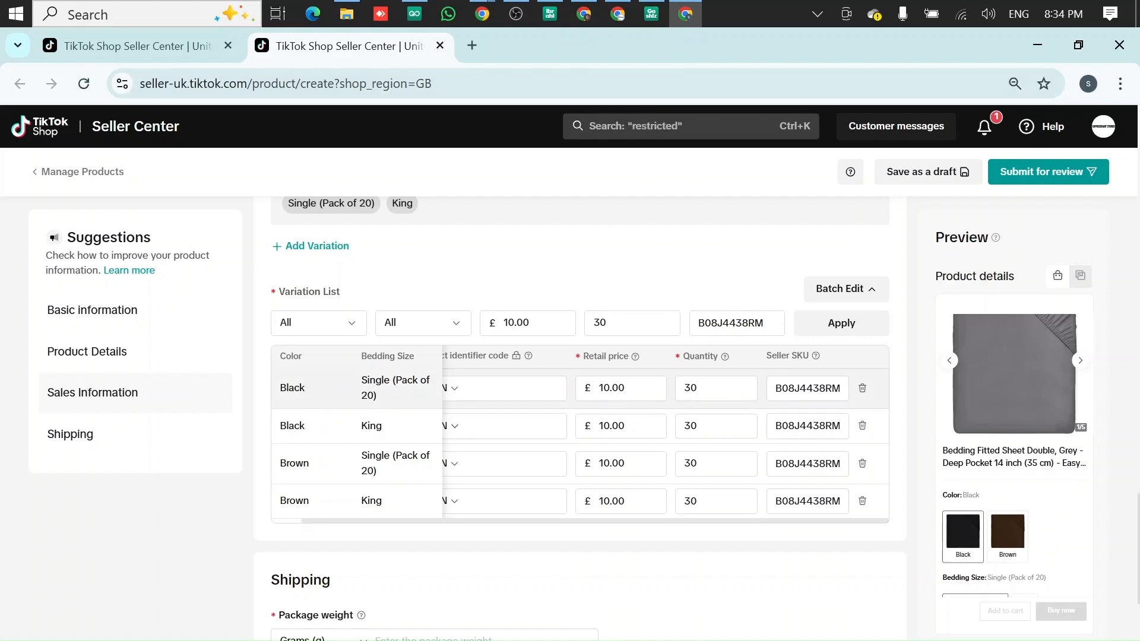
Step: Switch to the Amazon product page, select the Black colour in Single (Pack of 20), and check its price
key("alt+Tab")
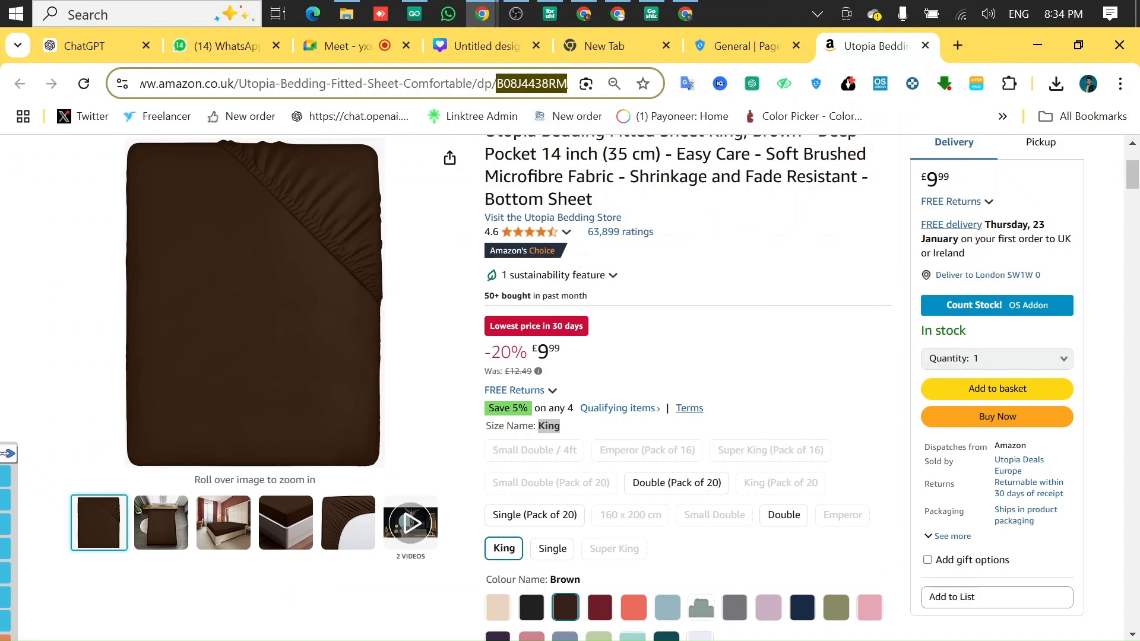
left_click(532, 527)
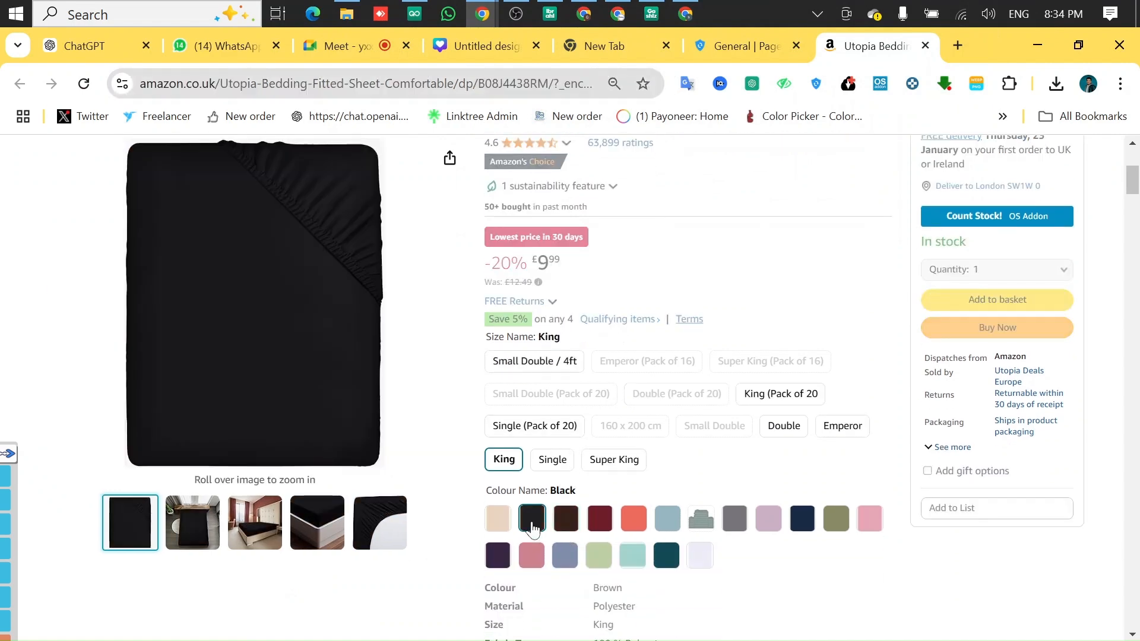
left_click(544, 405)
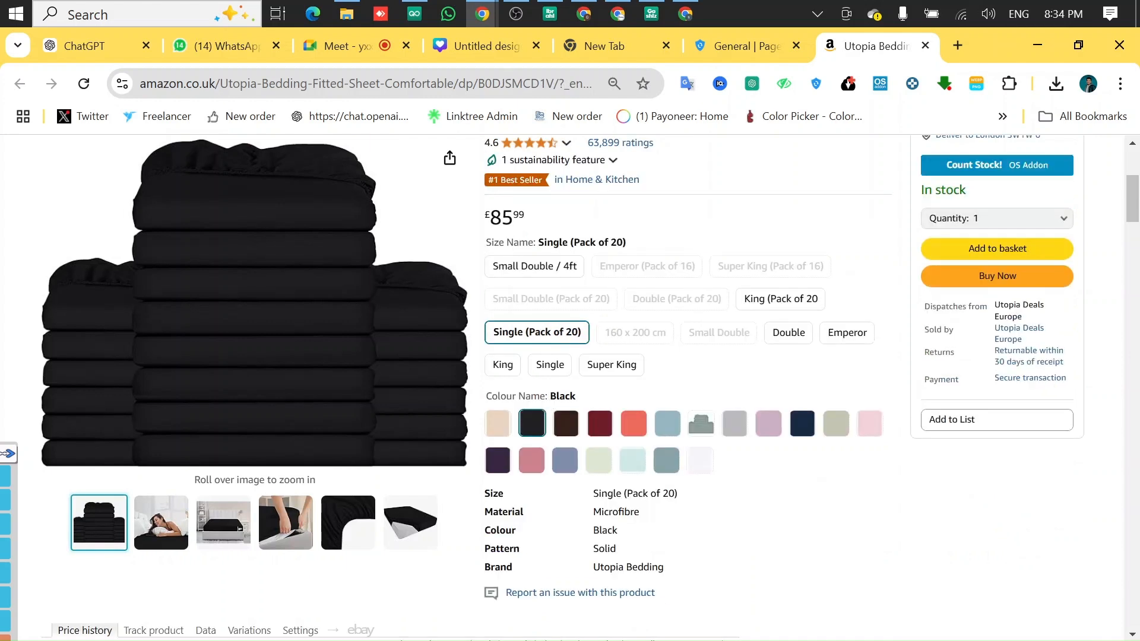
left_click_drag(490, 217, 528, 221)
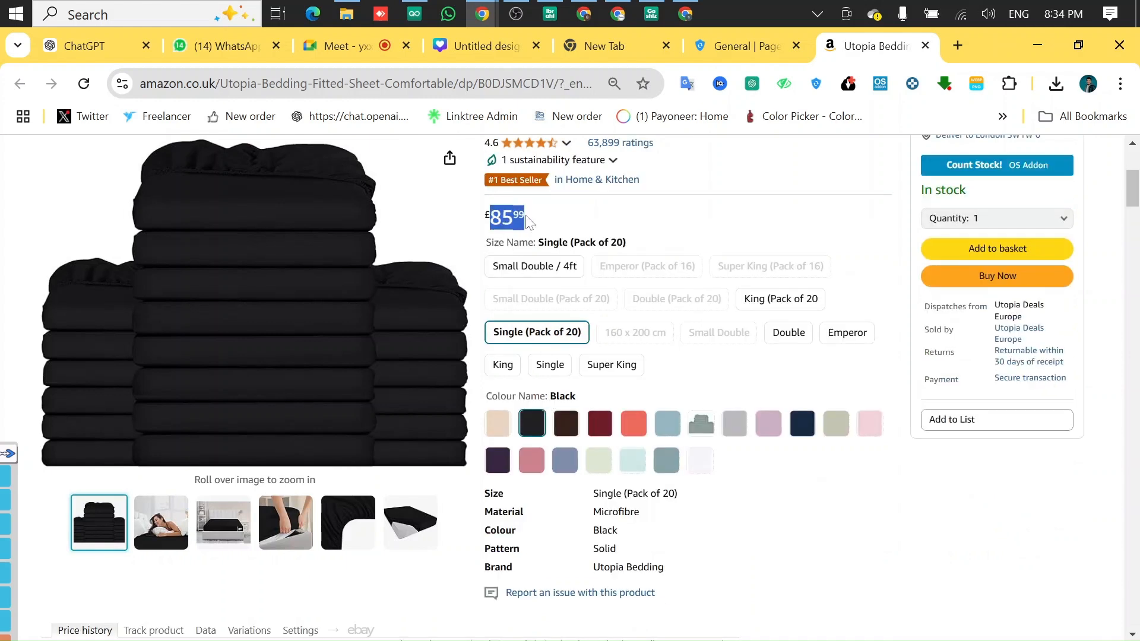
left_click(637, 214)
Step: In TikTok Seller Center, set the Black Single (Pack of 20) variation's retail price to £99.99 and its quantity to 35
left_click(686, 13)
double_click(611, 388)
type("99.99")
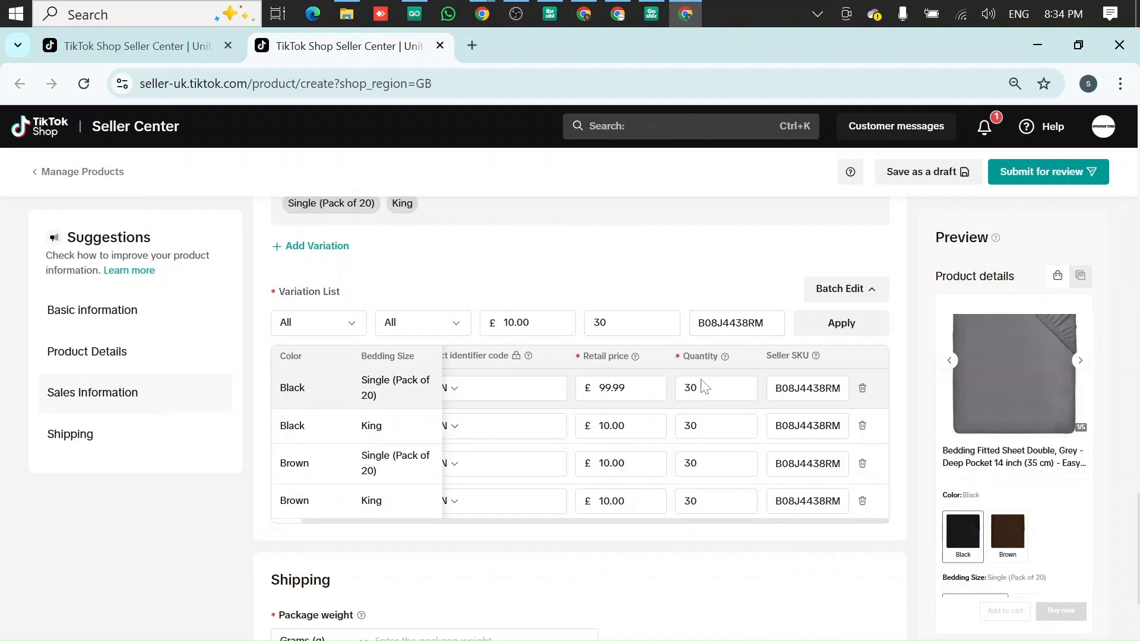
key("Tab")
key("ctrl+a")
type("3")
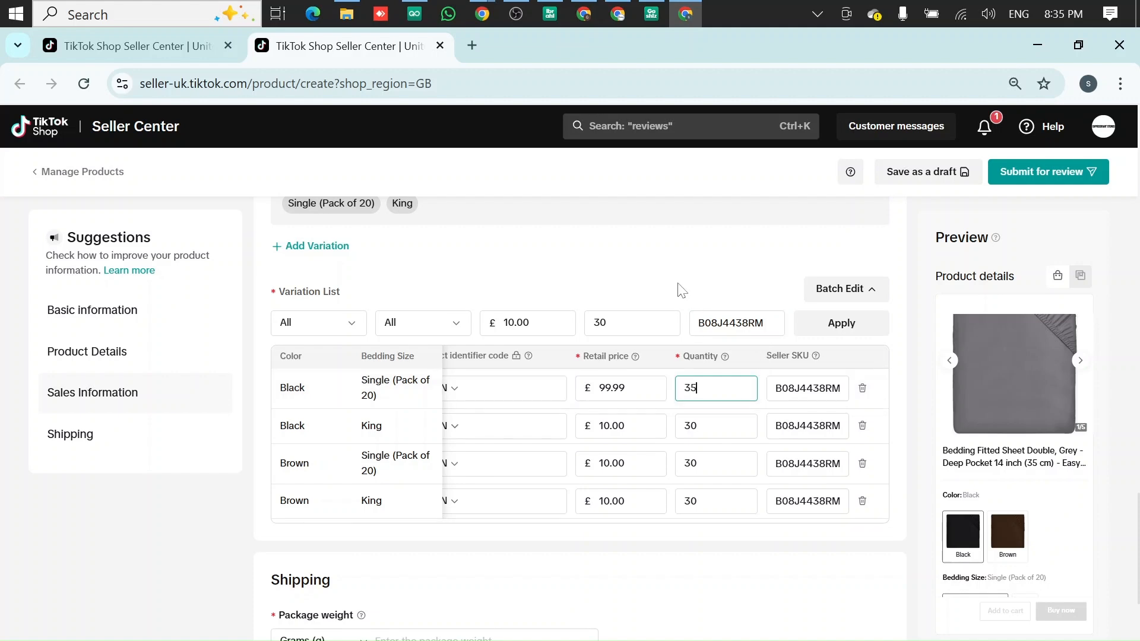
Step: Copy the product code B0DJSMCD1V from the Amazon page address into the Black Single (Pack of 20) variation's Seller SKU
key("alt+Tab")
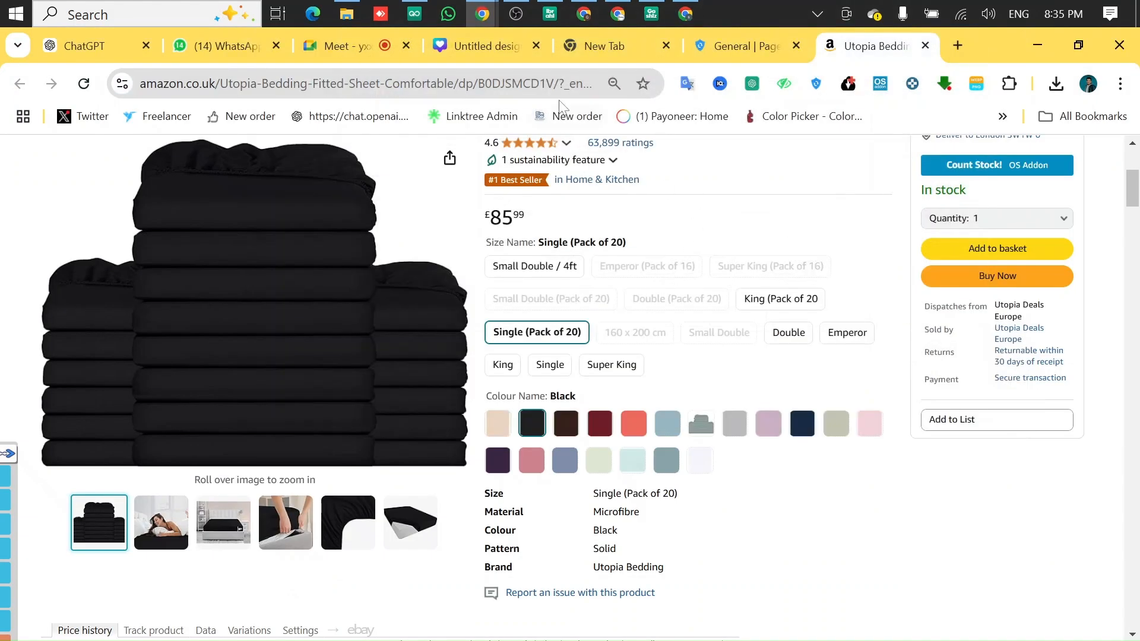
double_click(553, 86)
right_click(538, 86)
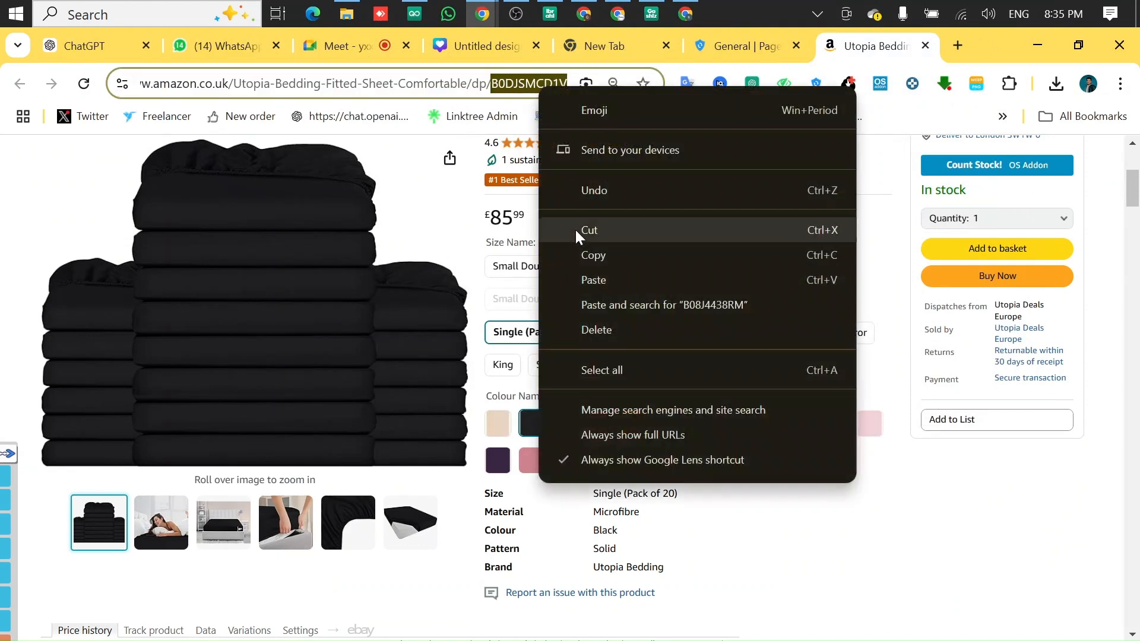
left_click(594, 256)
left_click(686, 14)
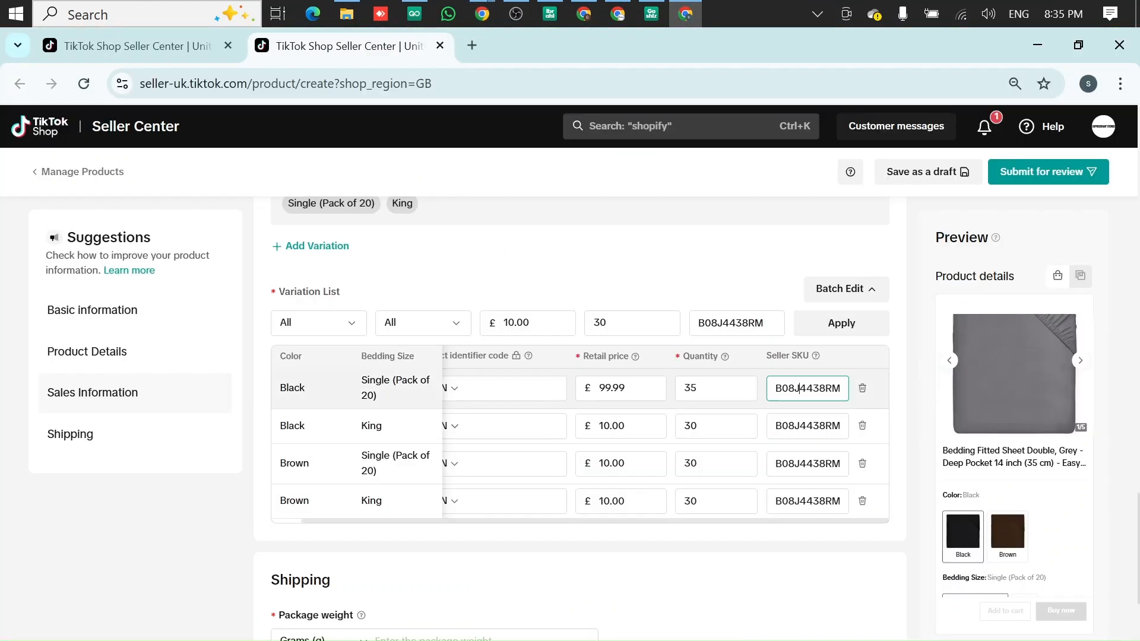
double_click(808, 388)
key("ctrl+v")
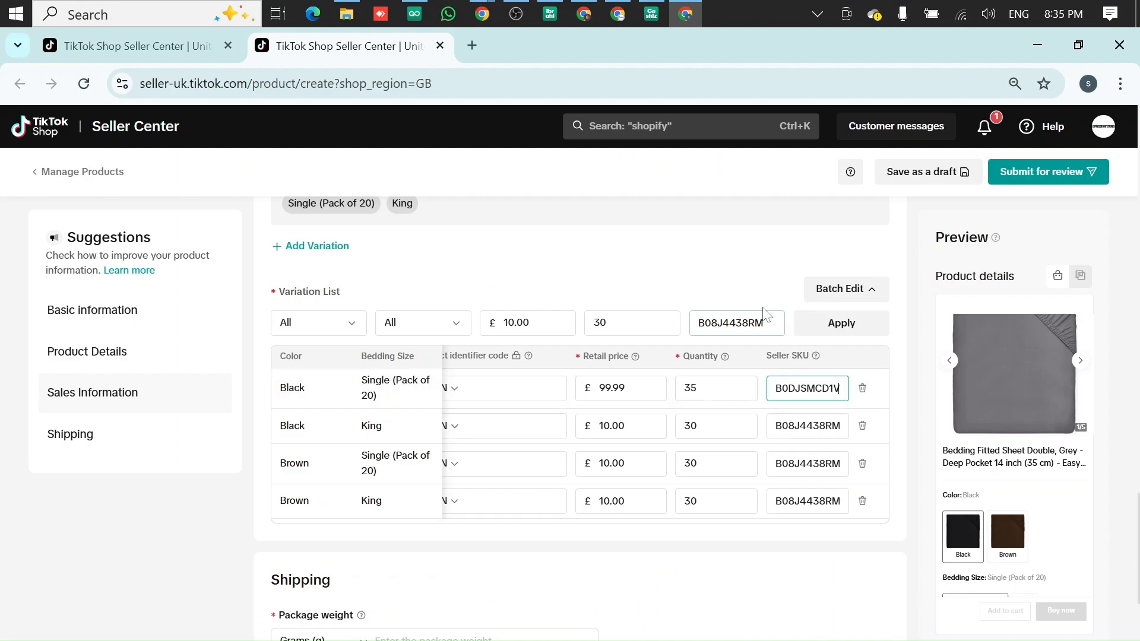
left_click(751, 275)
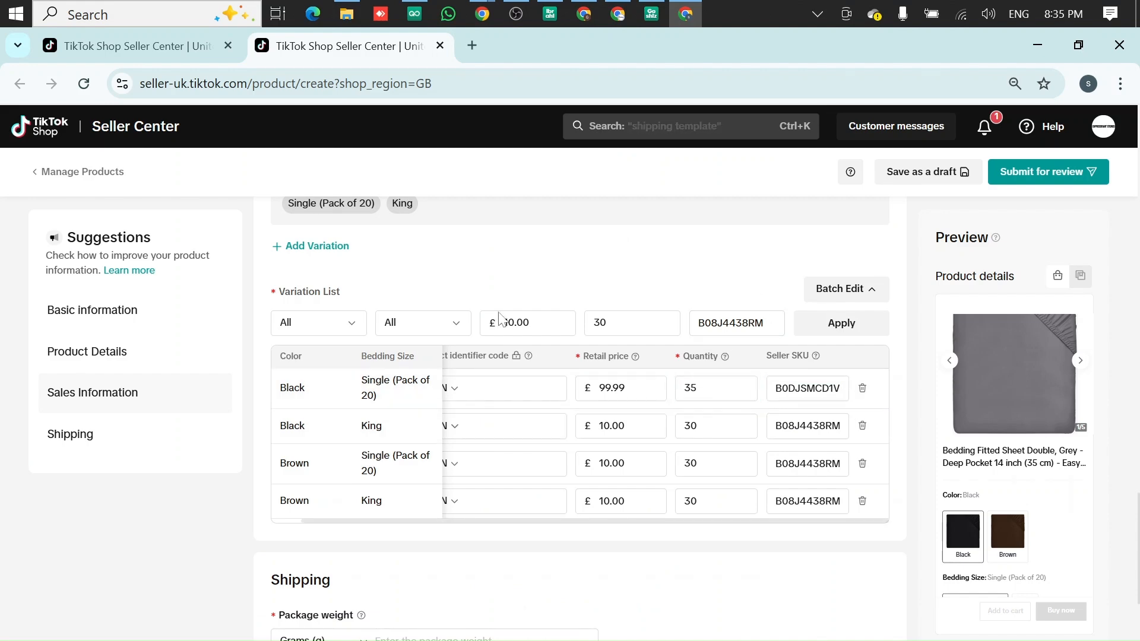
Step: Check the Black King sheet on Amazon, and set that variation's retail price to £12.99 and quantity to 35 in TikTok Seller Center
left_click(689, 20)
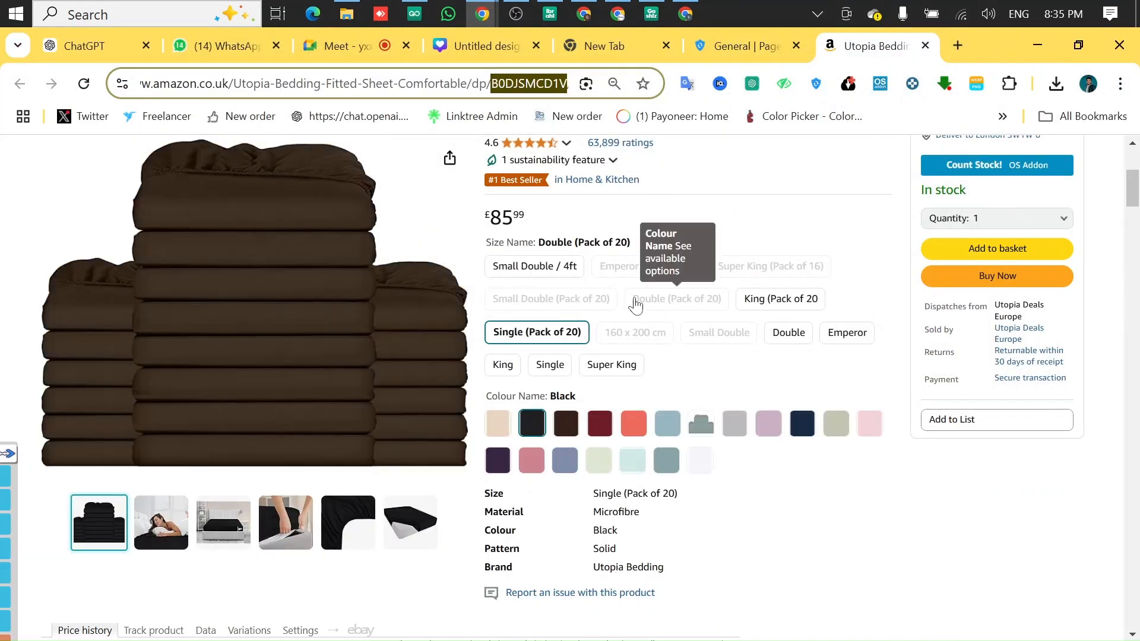
left_click(502, 366)
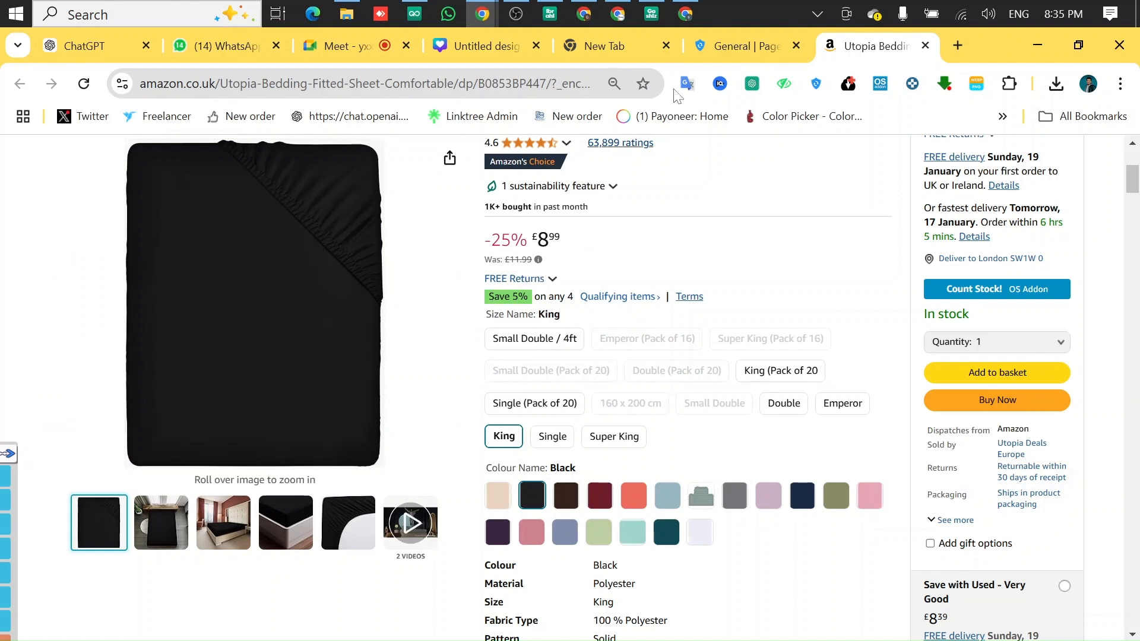
left_click(686, 13)
left_click(634, 426)
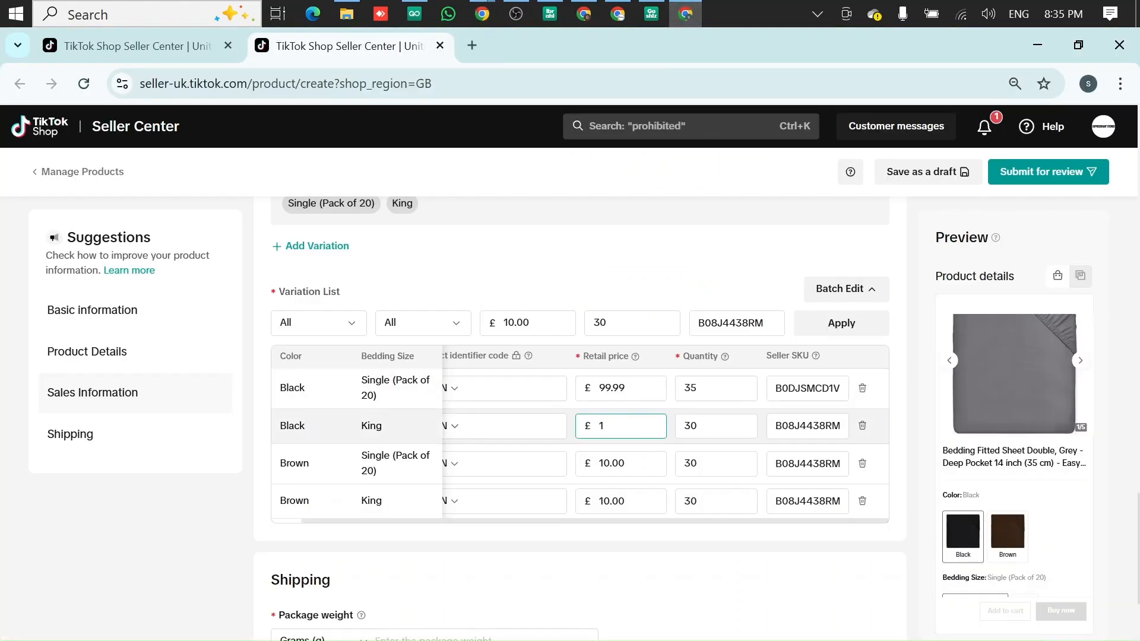
type("12.99")
key("Tab")
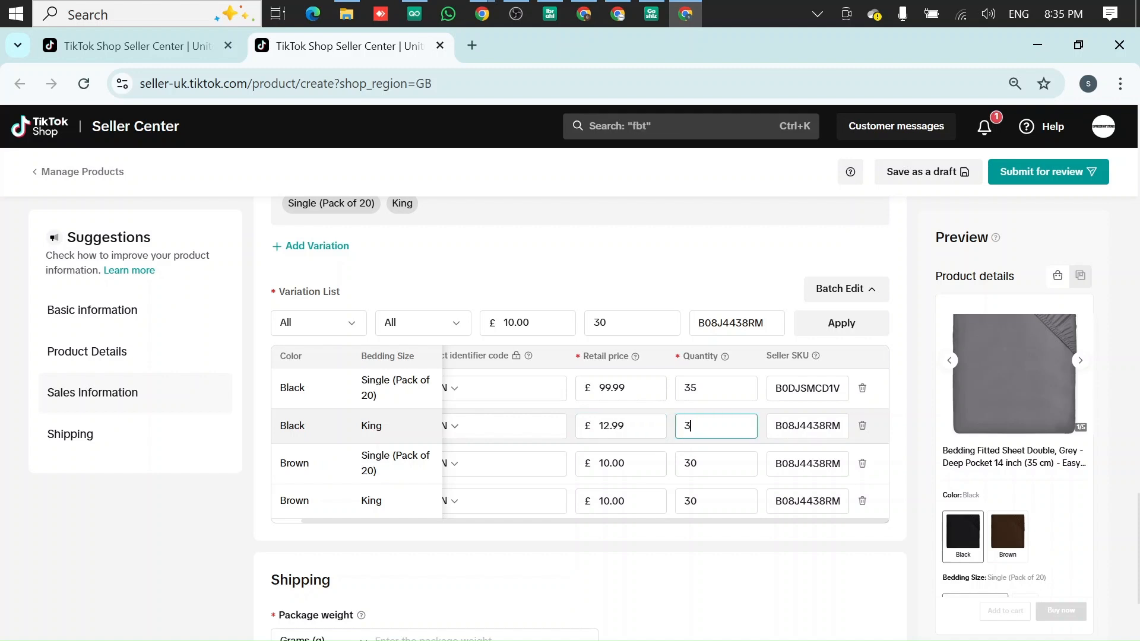
type("35")
Step: Copy the product code B0853BP447 from the Amazon page address into the Black King variation's Seller SKU
key("alt+Tab")
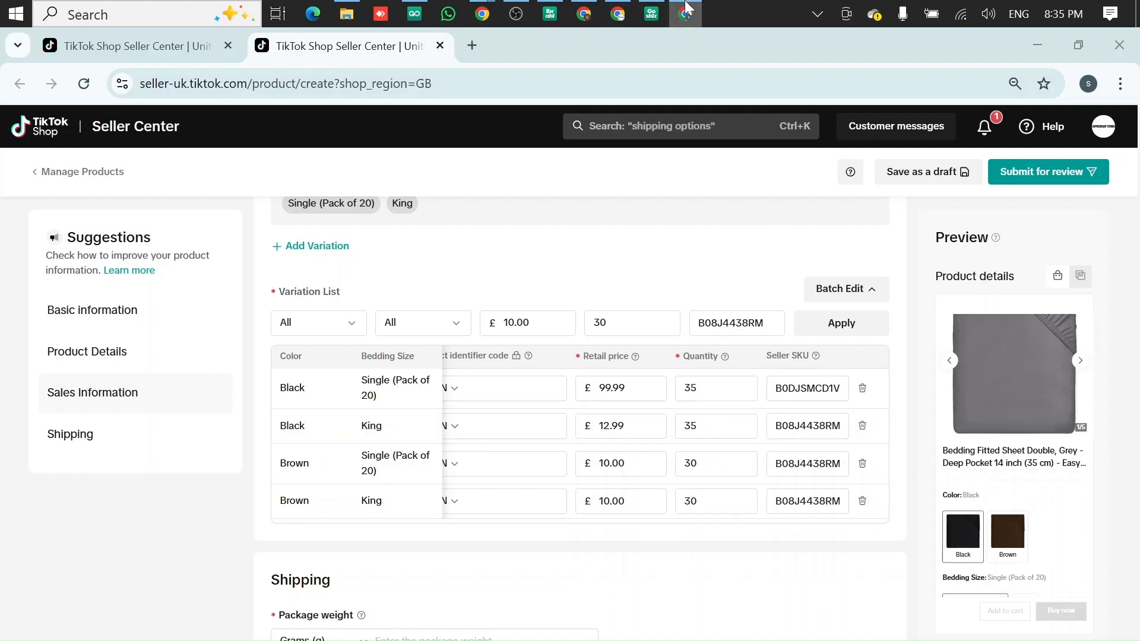
double_click(537, 84)
right_click(539, 85)
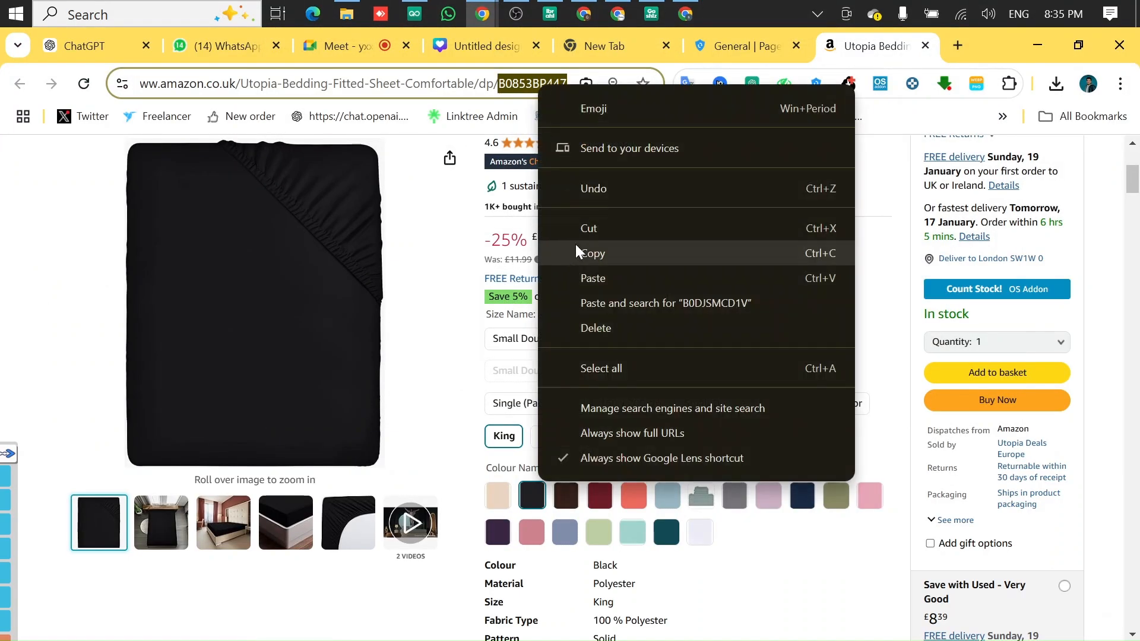
left_click(577, 248)
key("alt+Tab")
key("Tab")
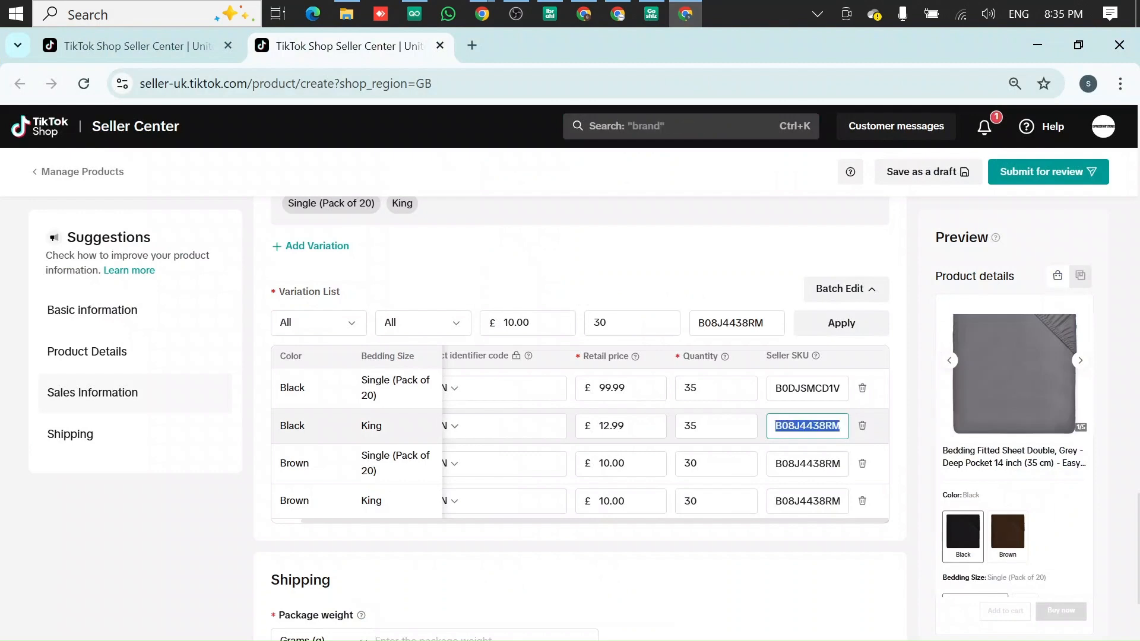
right_click(821, 427)
left_click(843, 324)
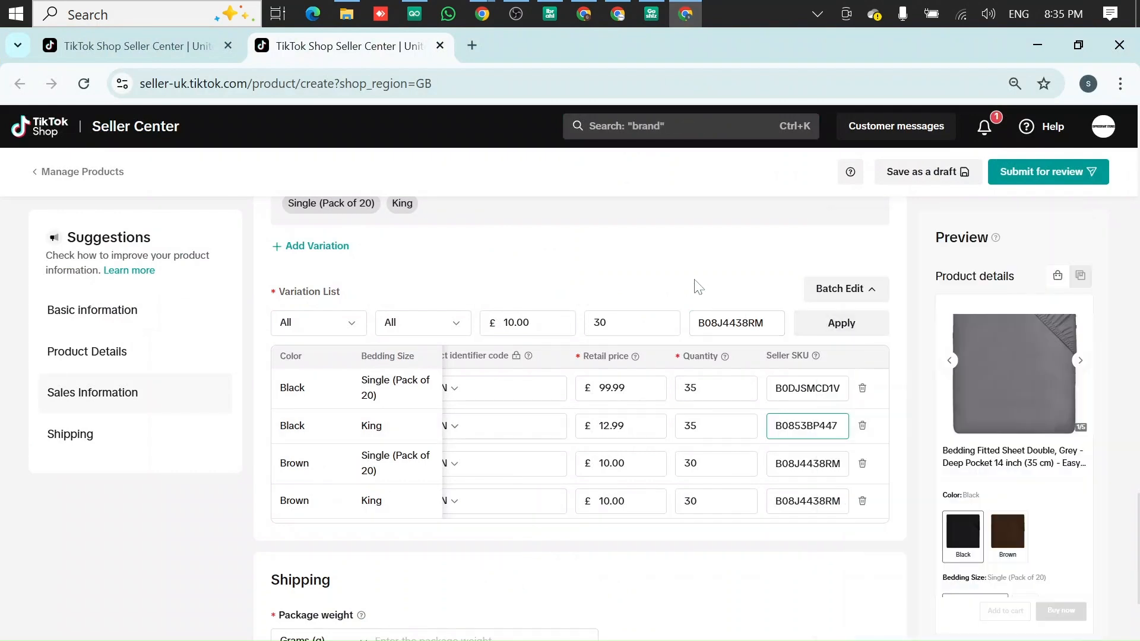
Step: Switch to the Amazon page and display the Brown sheet in Single (Pack of 20) to check its price
scroll(282, 392, "down", 1)
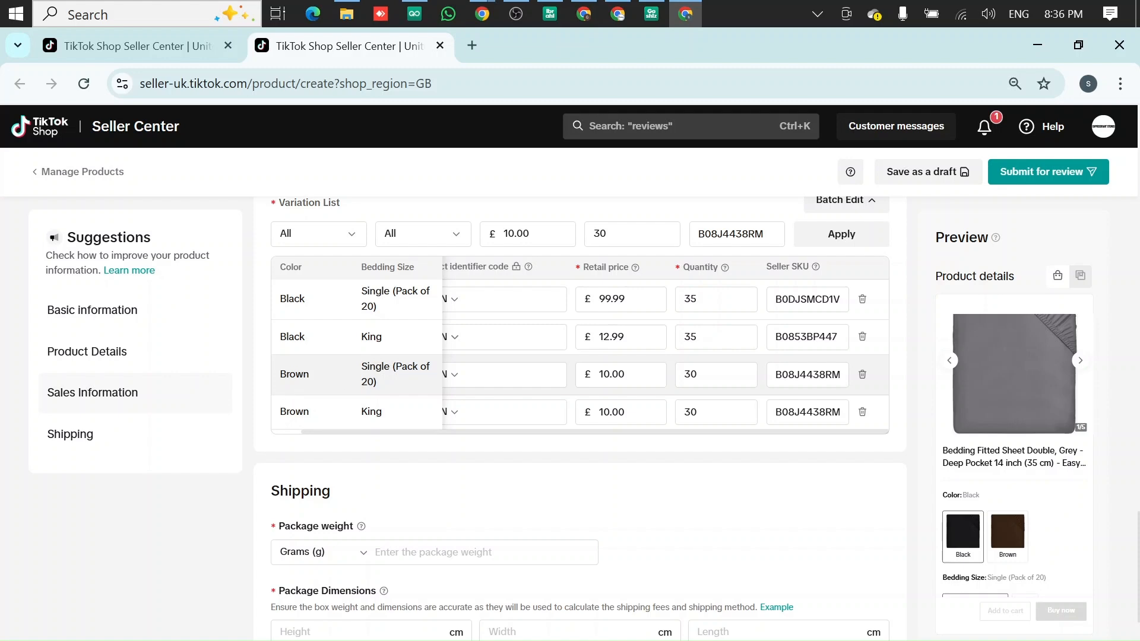
left_click(686, 13)
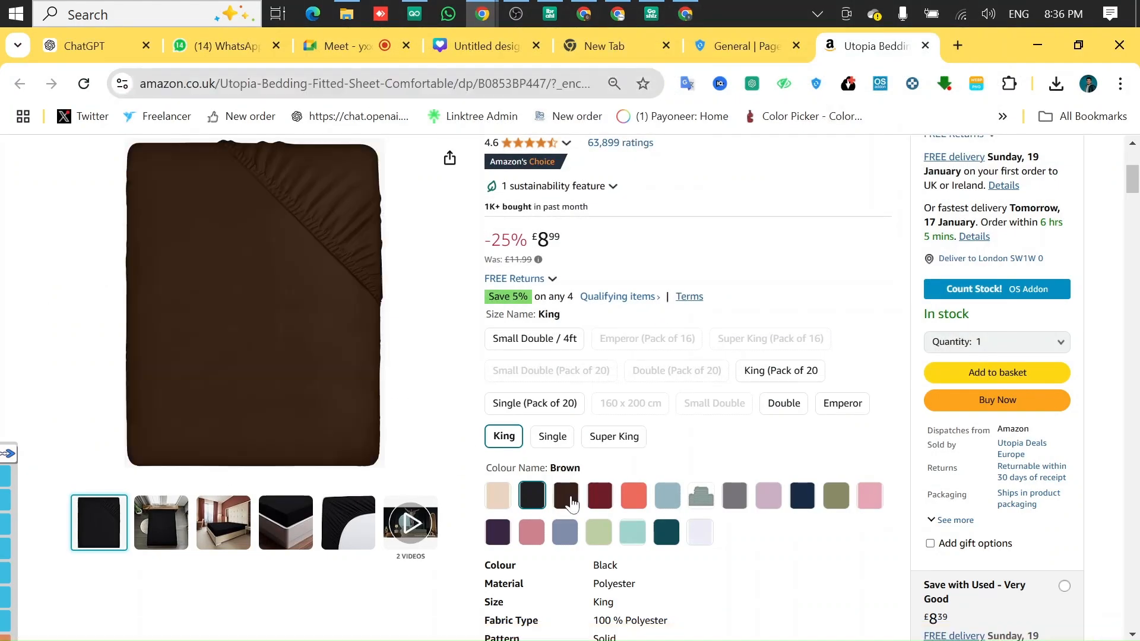
left_click(566, 496)
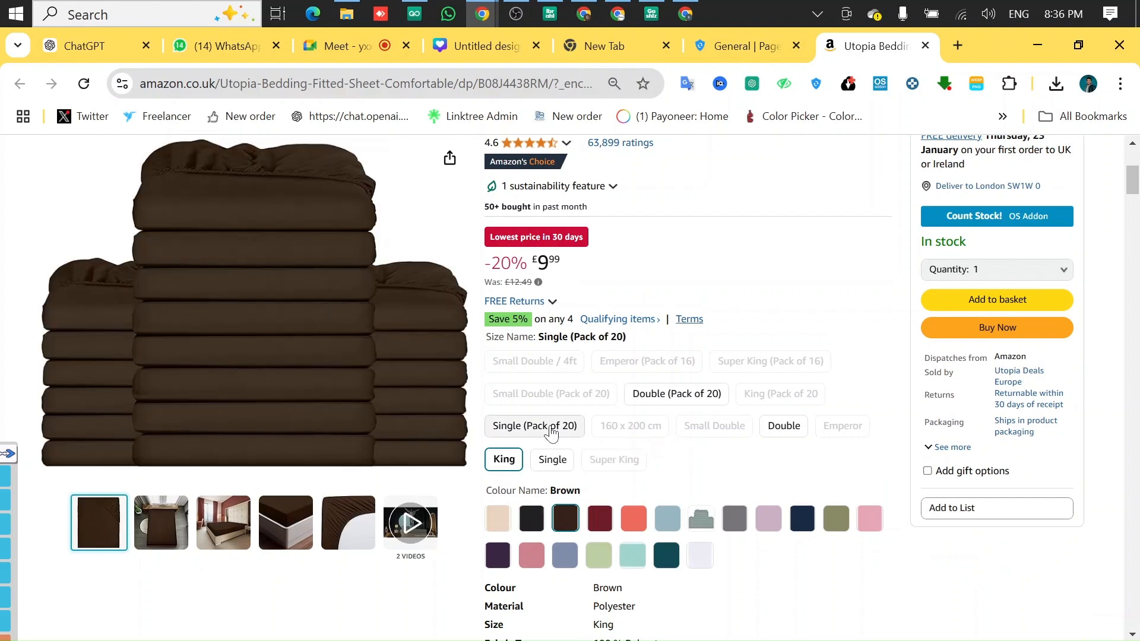
left_click(550, 426)
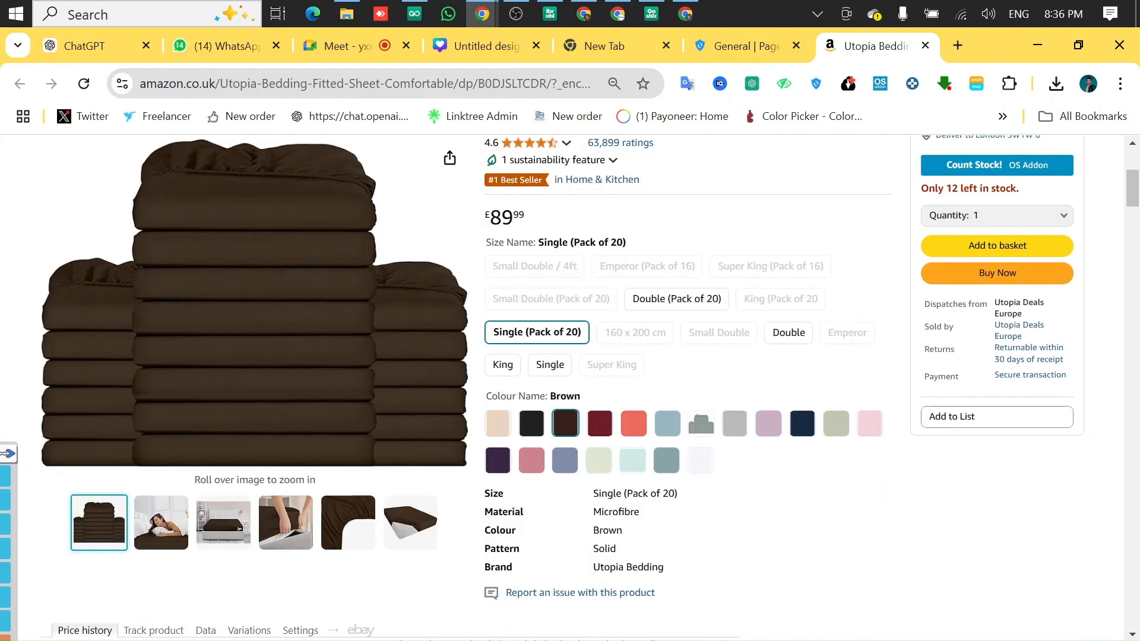
Step: In TikTok Seller Center, try a retail price of £99.99 for the Brown Single (Pack of 20) variation and set its quantity to 40
left_click(686, 13)
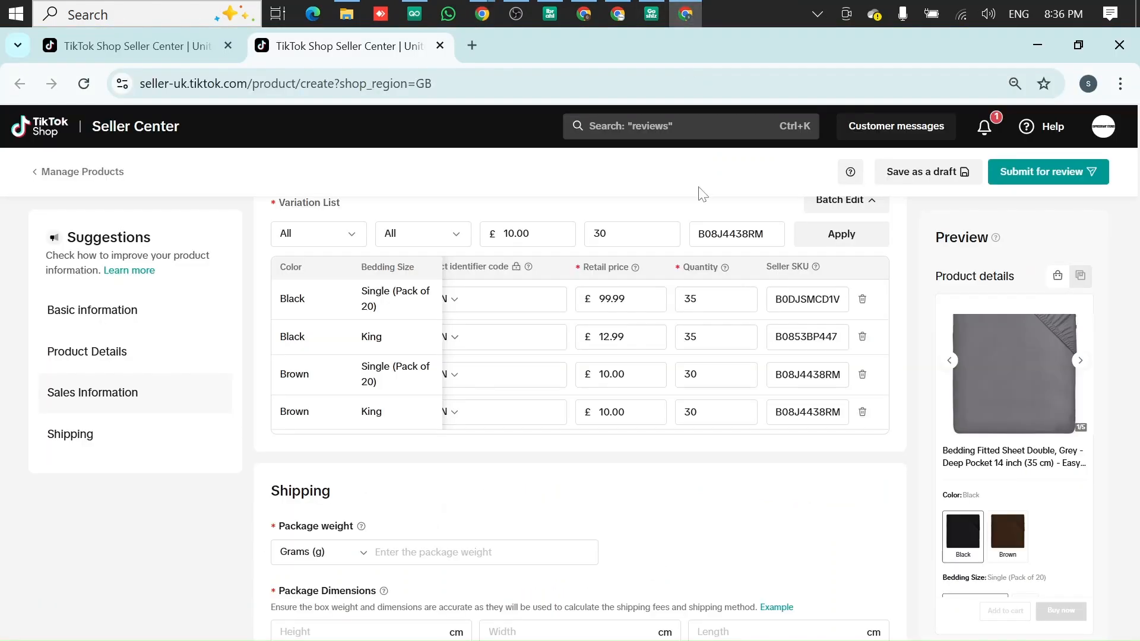
double_click(611, 374)
type("99.99")
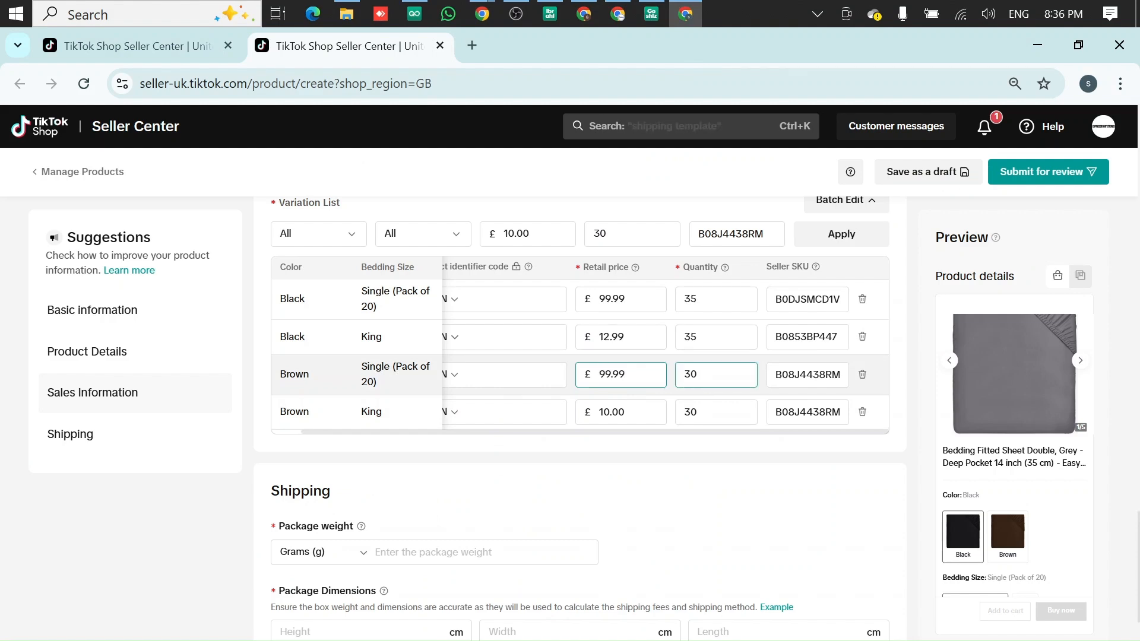
left_click(696, 374)
double_click(690, 375)
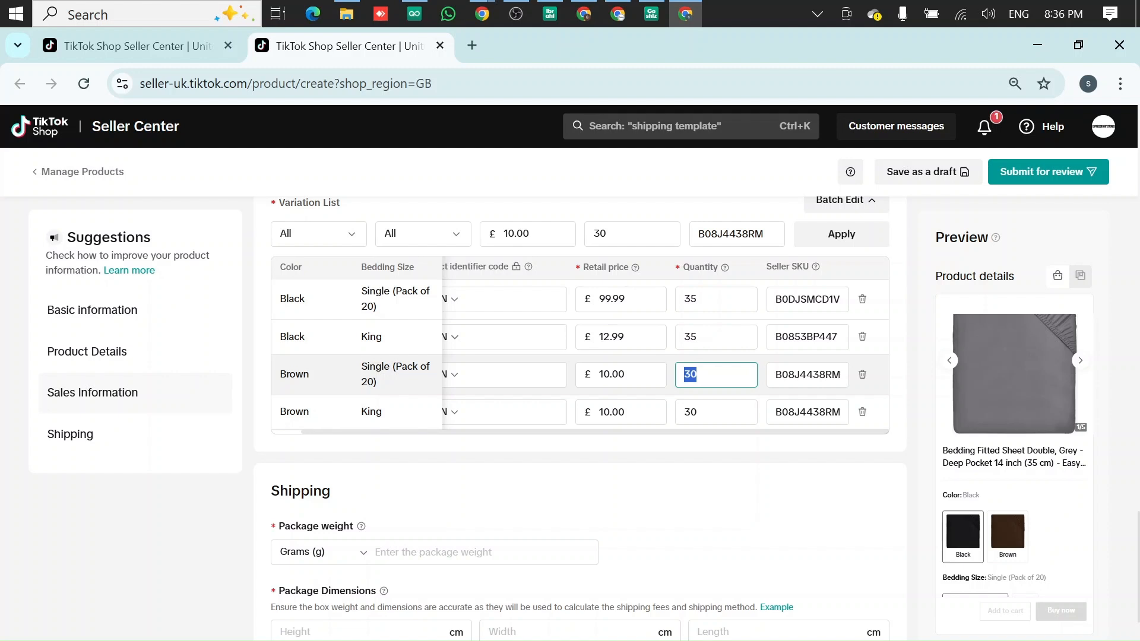
type("40")
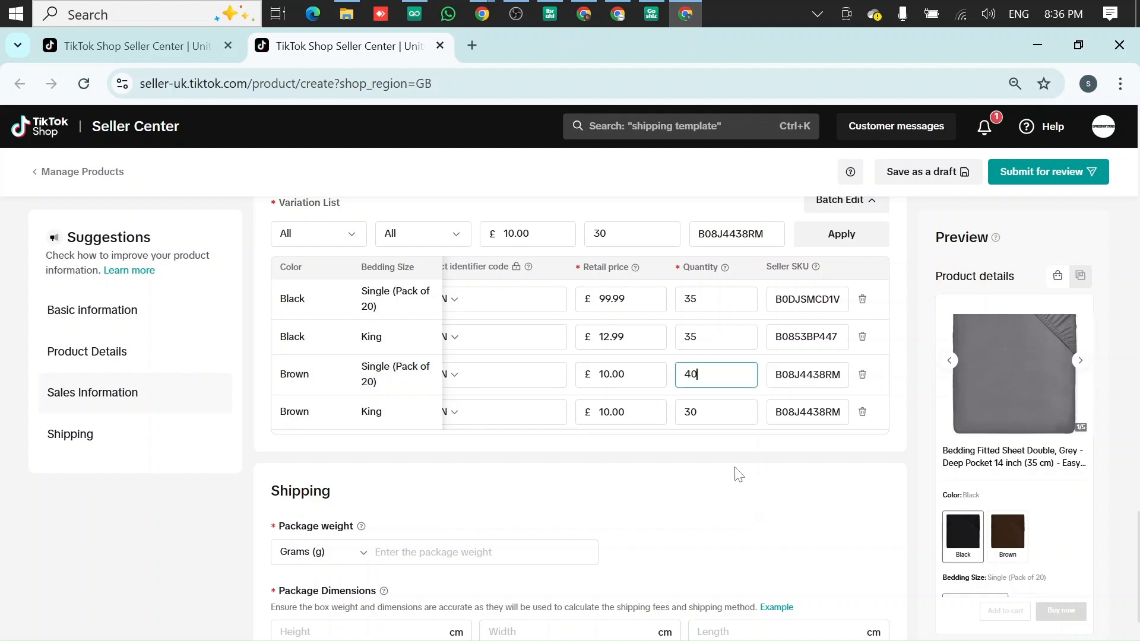
left_click(809, 472)
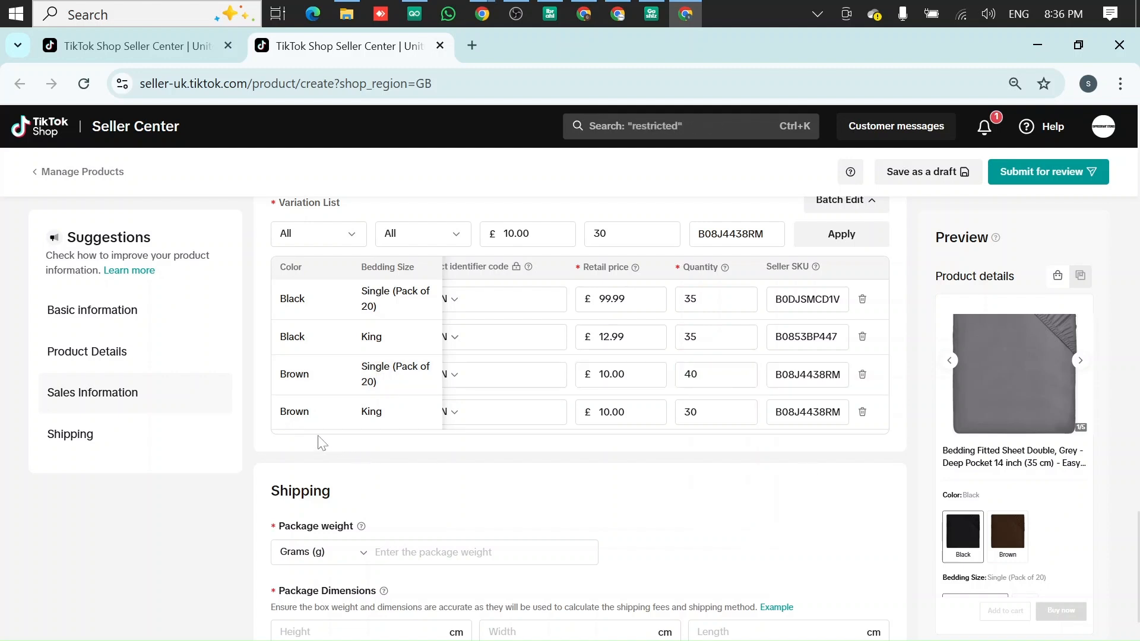
Step: Check the Brown King price on Amazon, and set that variation's retail price to £13.99 and quantity to 40 in TikTok Seller Center
left_click(687, 12)
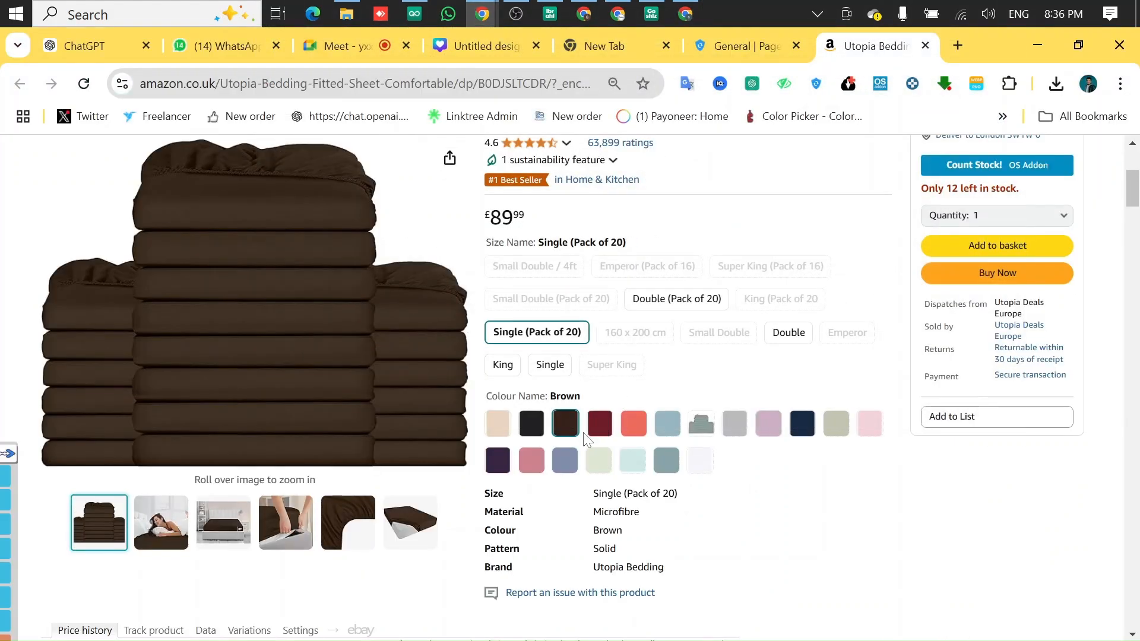
left_click(503, 364)
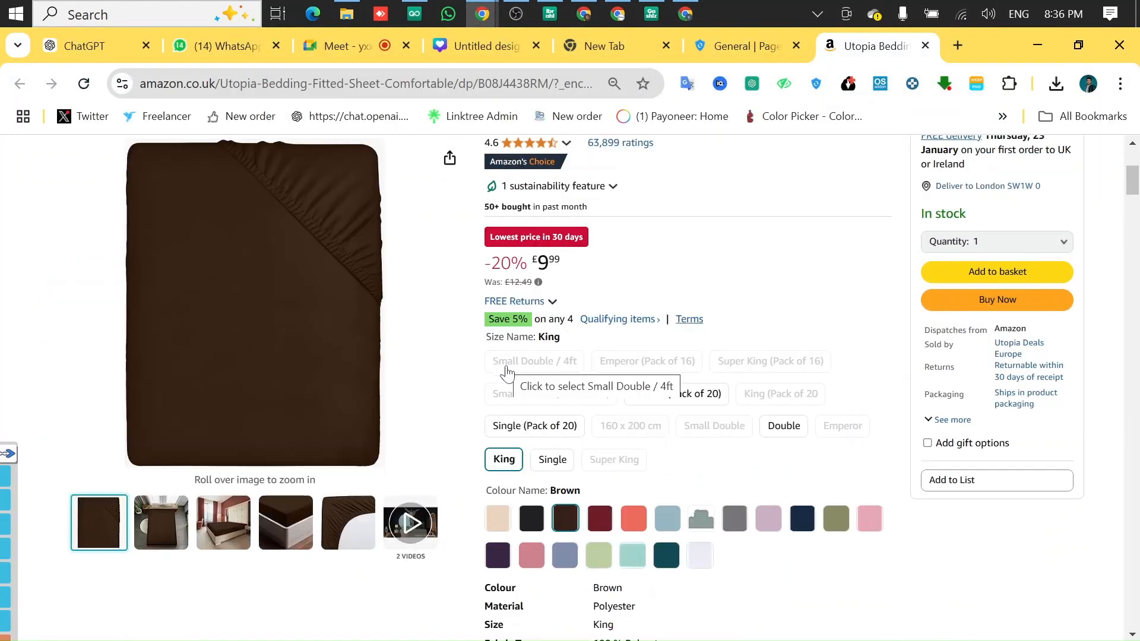
left_click_drag(536, 263, 567, 268)
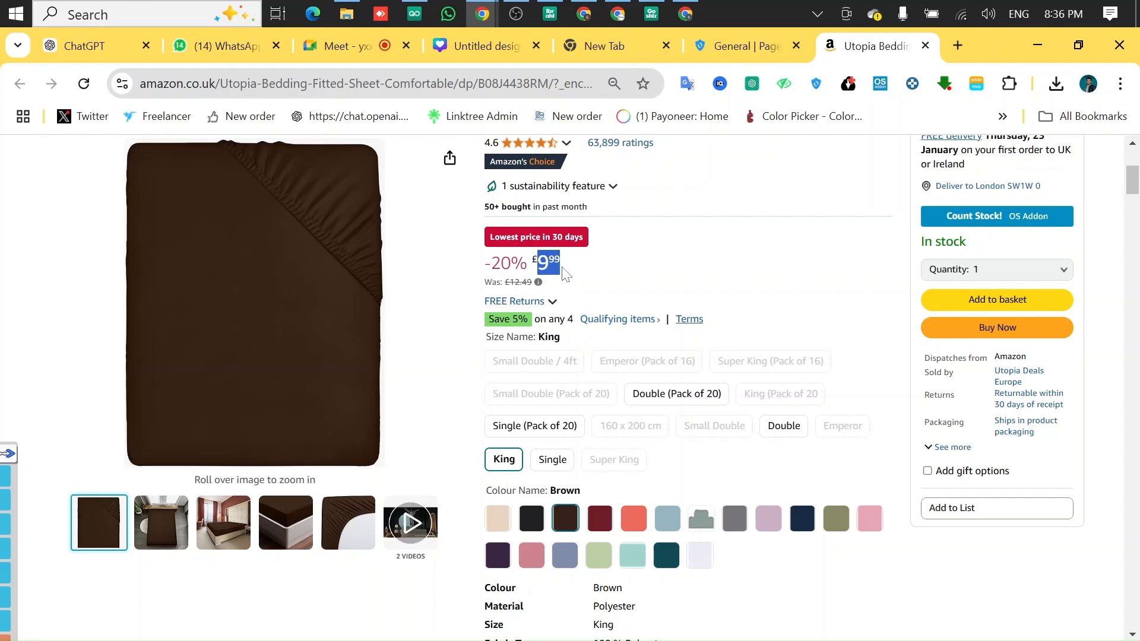
left_click(686, 13)
double_click(611, 413)
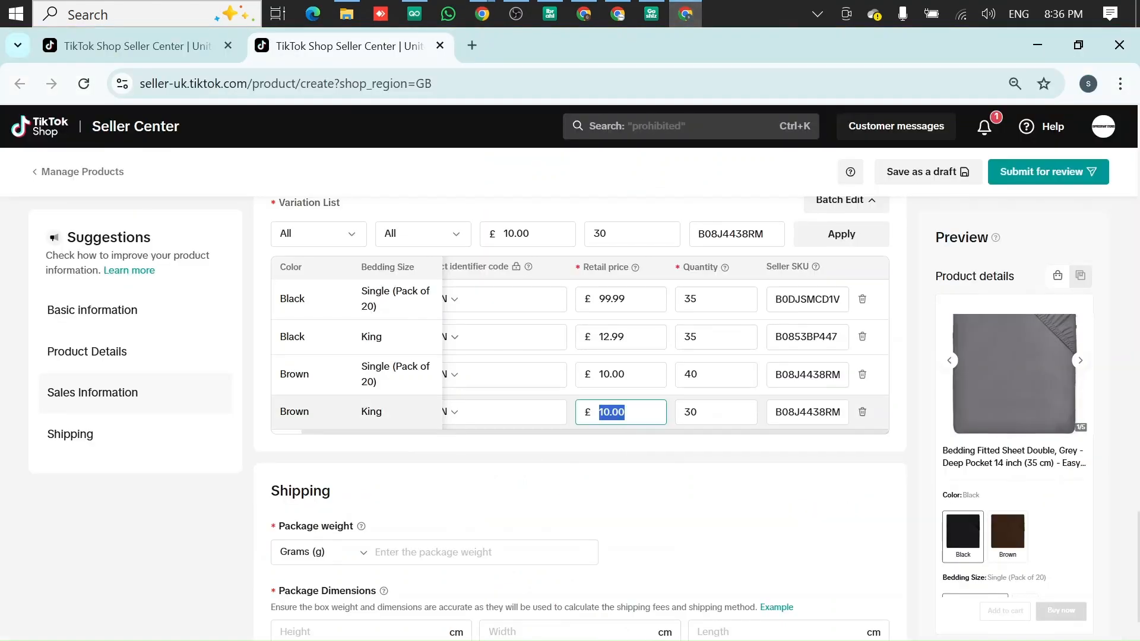
left_click(624, 412)
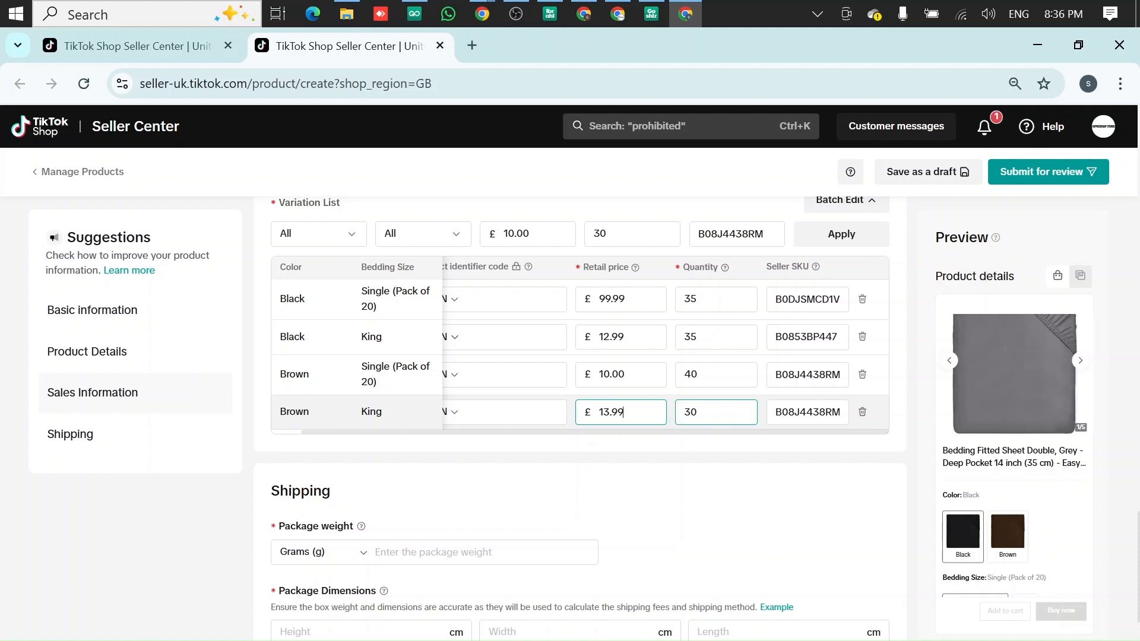
key("Tab")
type("4")
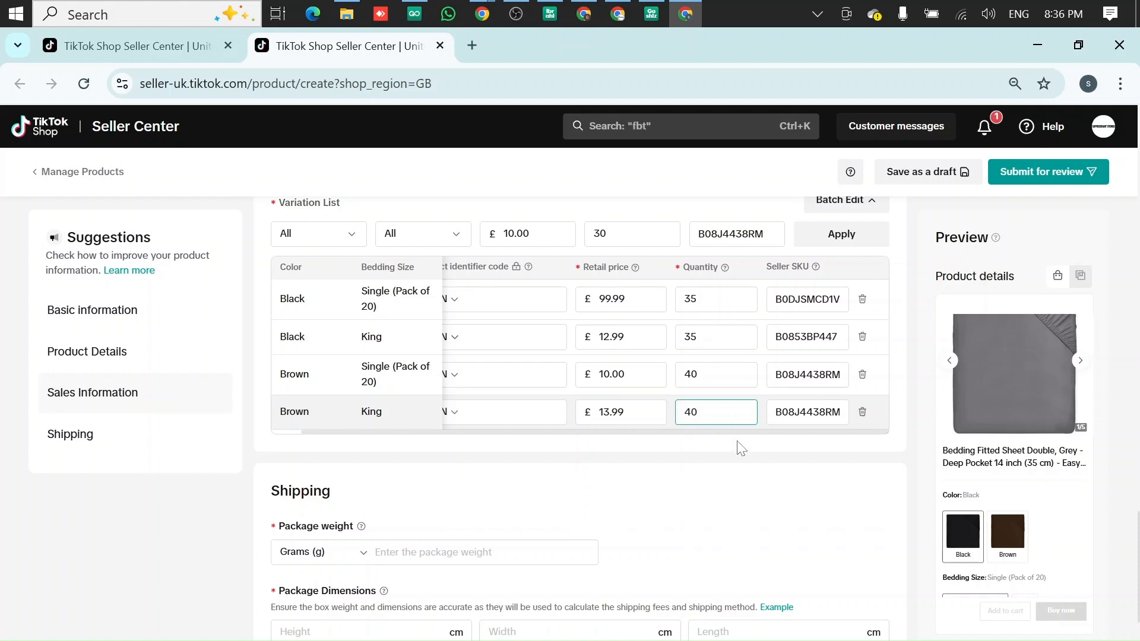
Step: Copy the product code B08J4438RM from the Amazon page address into the Brown King variation's Seller SKU in TikTok Seller Center
key("alt+Tab")
double_click(536, 83)
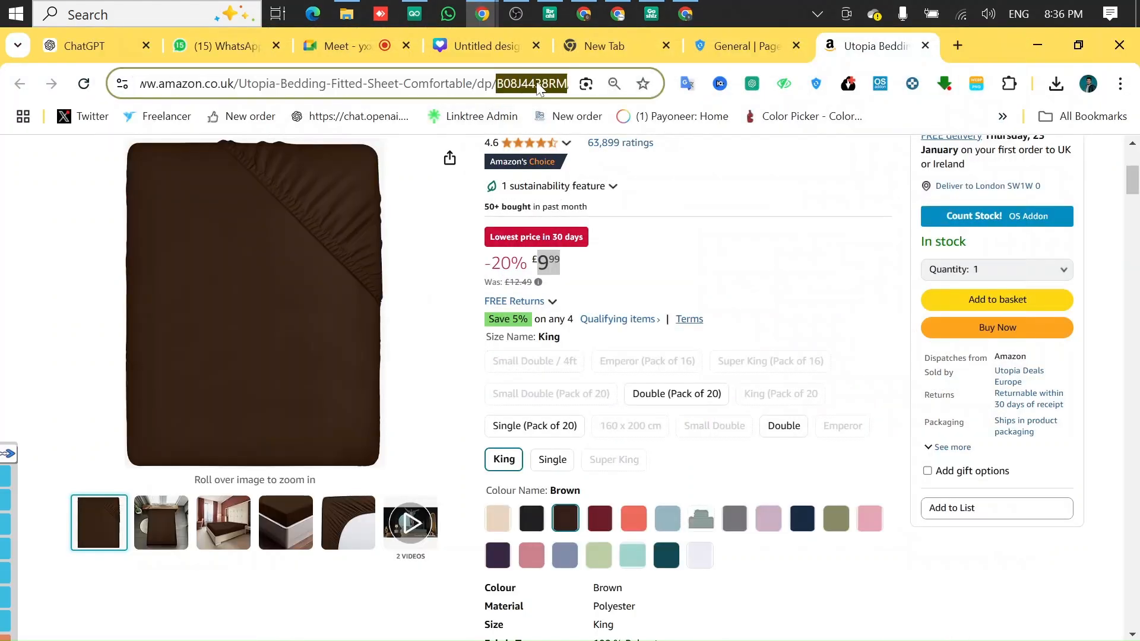
right_click(536, 83)
left_click(577, 247)
key("alt+Tab")
left_click(806, 412)
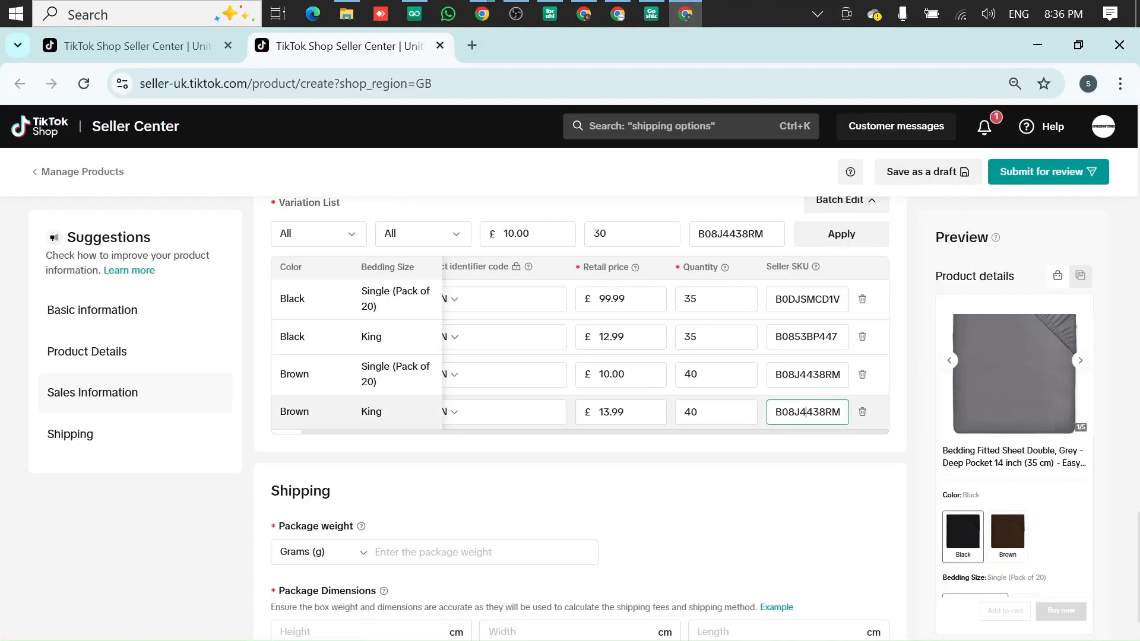
double_click(806, 412)
right_click(810, 415)
left_click(834, 323)
left_click(685, 438)
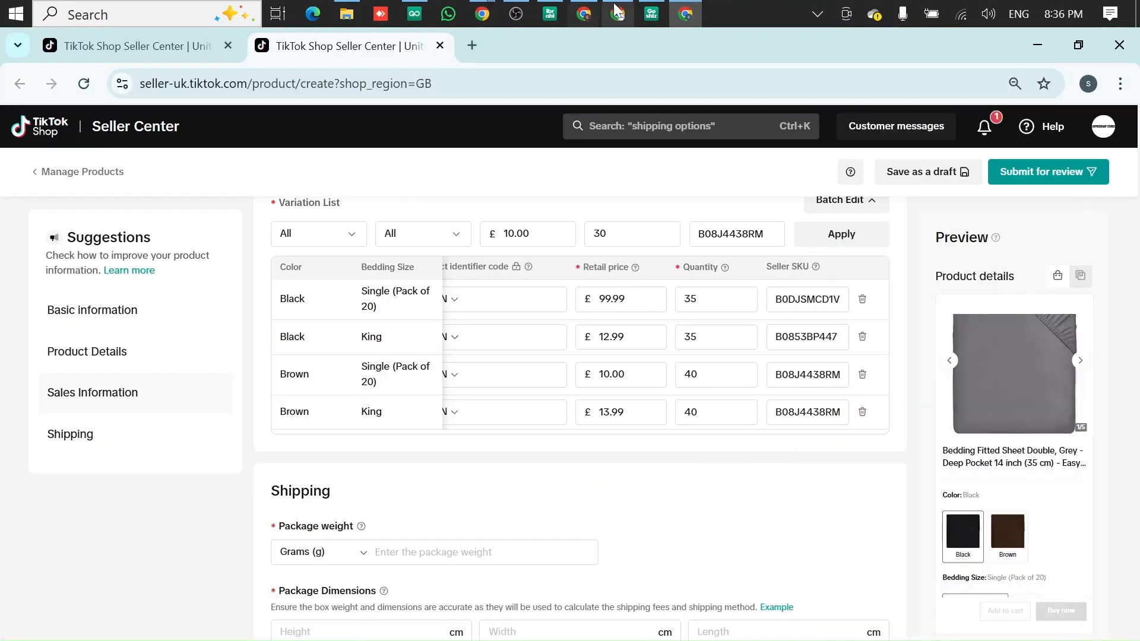
Step: Switch to the Amazon page and view the Brown Single (Pack of 20) sheet and the Burgundy Double (Pack of 20) sheet
left_click(707, 70)
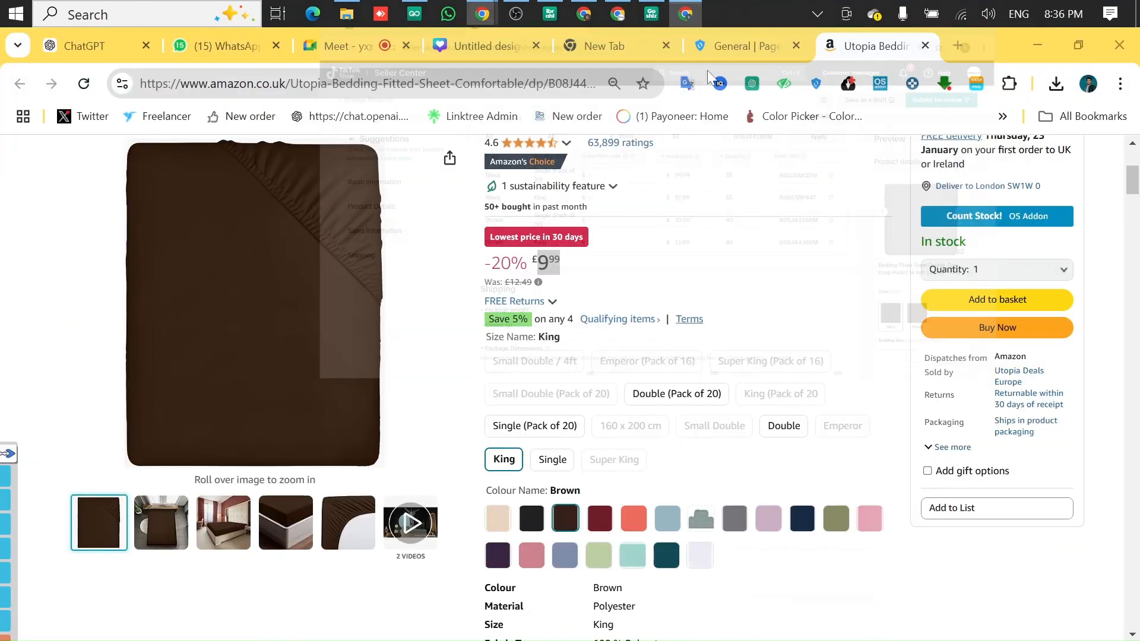
left_click(527, 429)
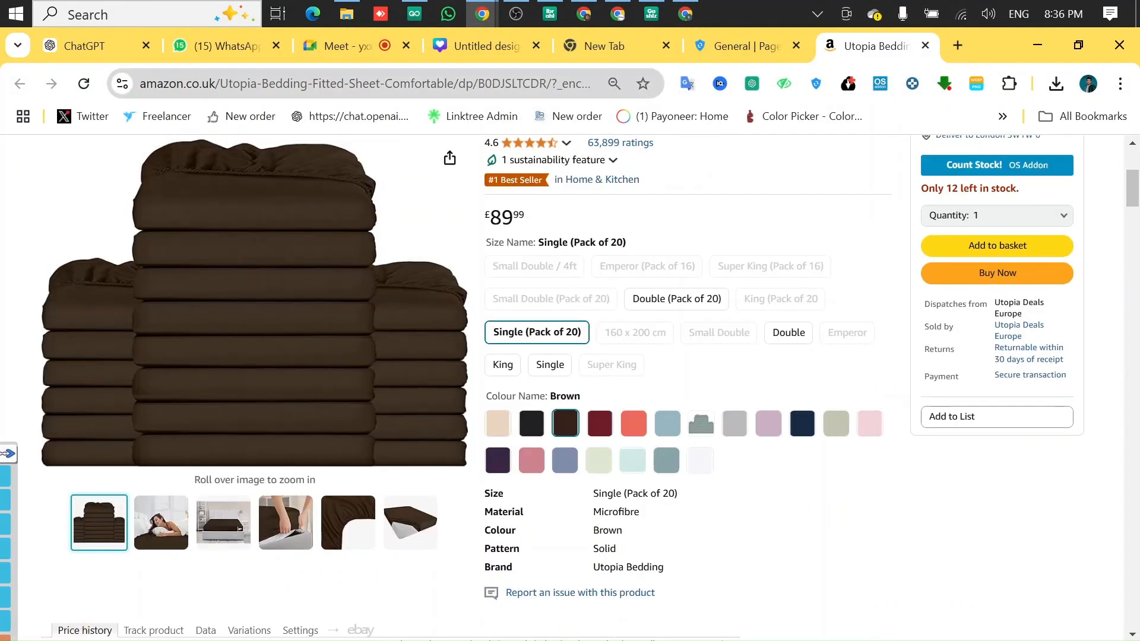
left_click(600, 424)
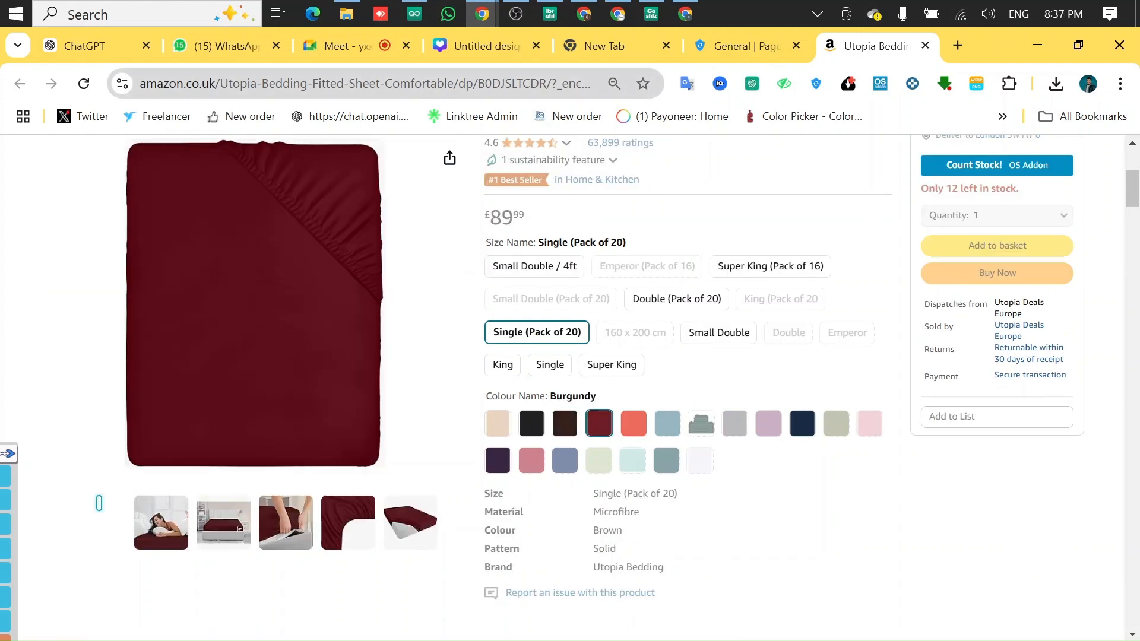
left_click(666, 302)
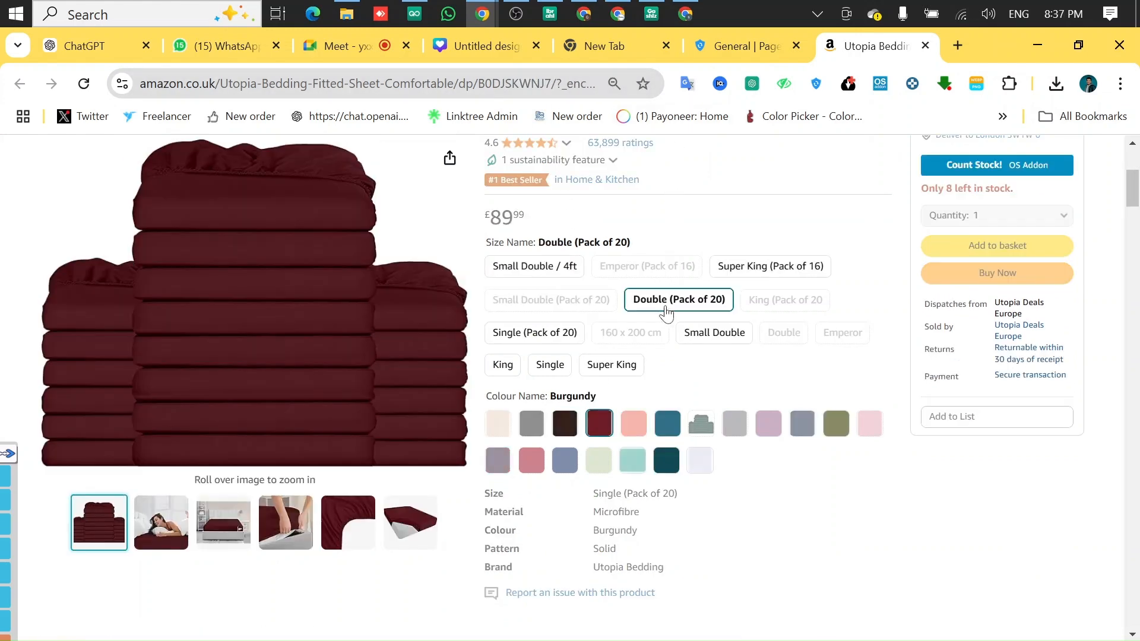
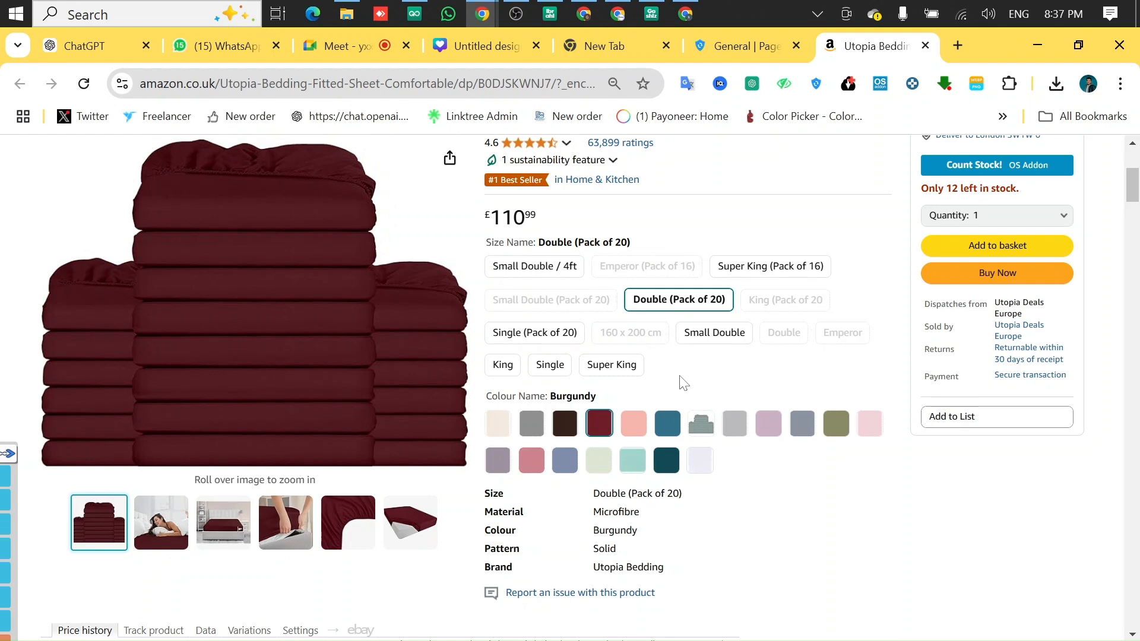
Step: Return to TikTok Seller Center and copy the Brown King variation's Seller SKU
left_click(686, 13)
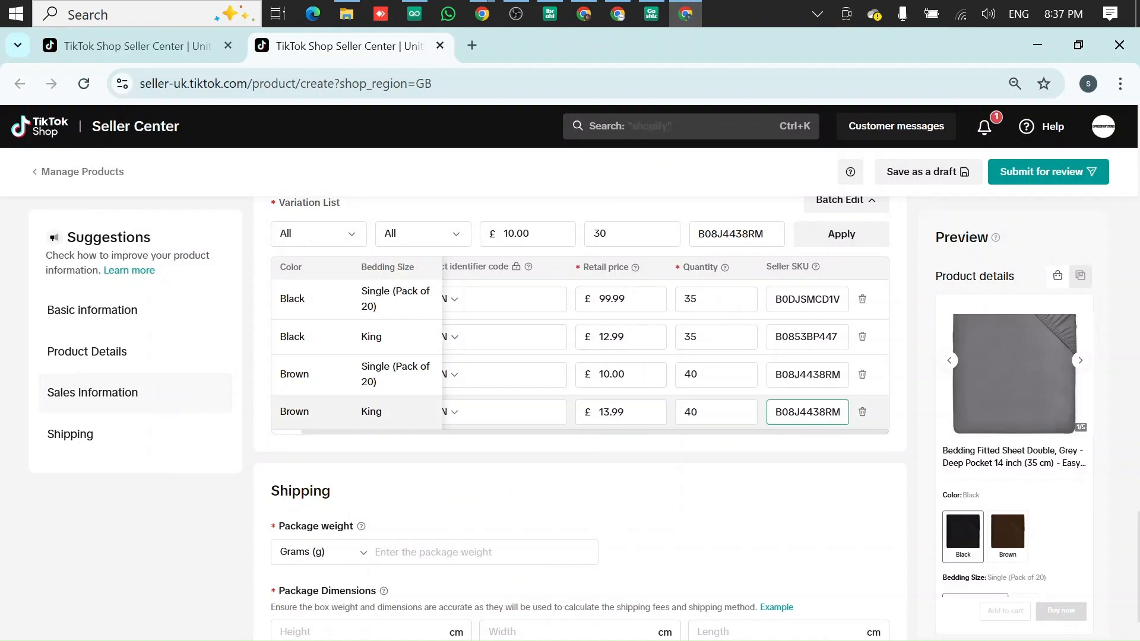
key("ctrl+a")
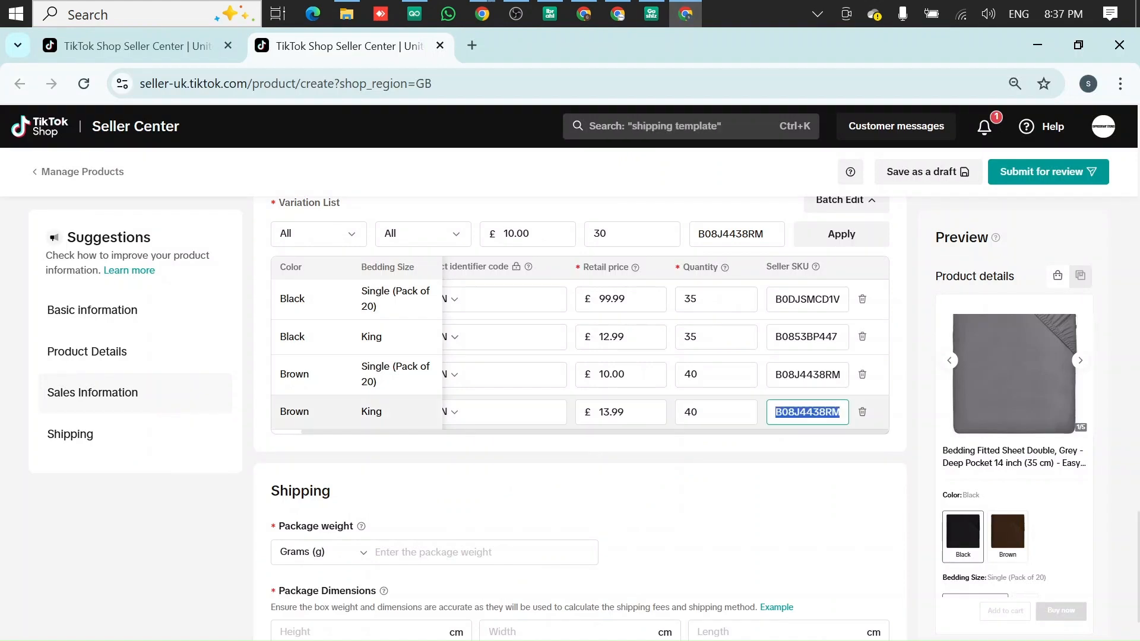
right_click(814, 412)
left_click(796, 410)
right_click(778, 412)
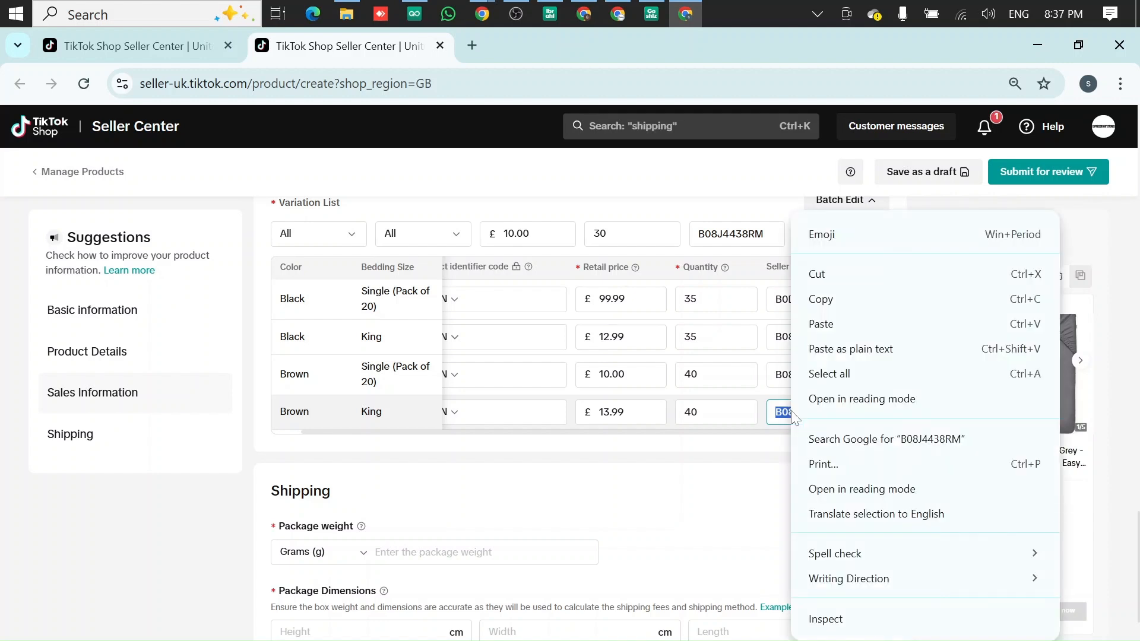
left_click(831, 299)
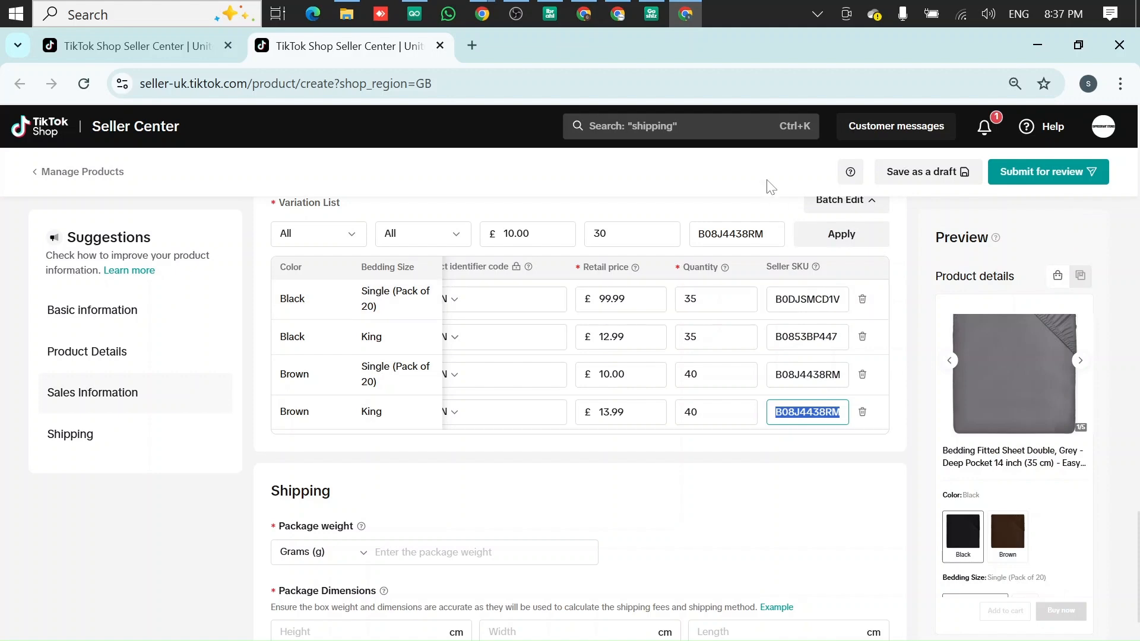
Step: On Amazon, replace the product code in the page address with B08J4438RM and load that product page to examine it
left_click(482, 13)
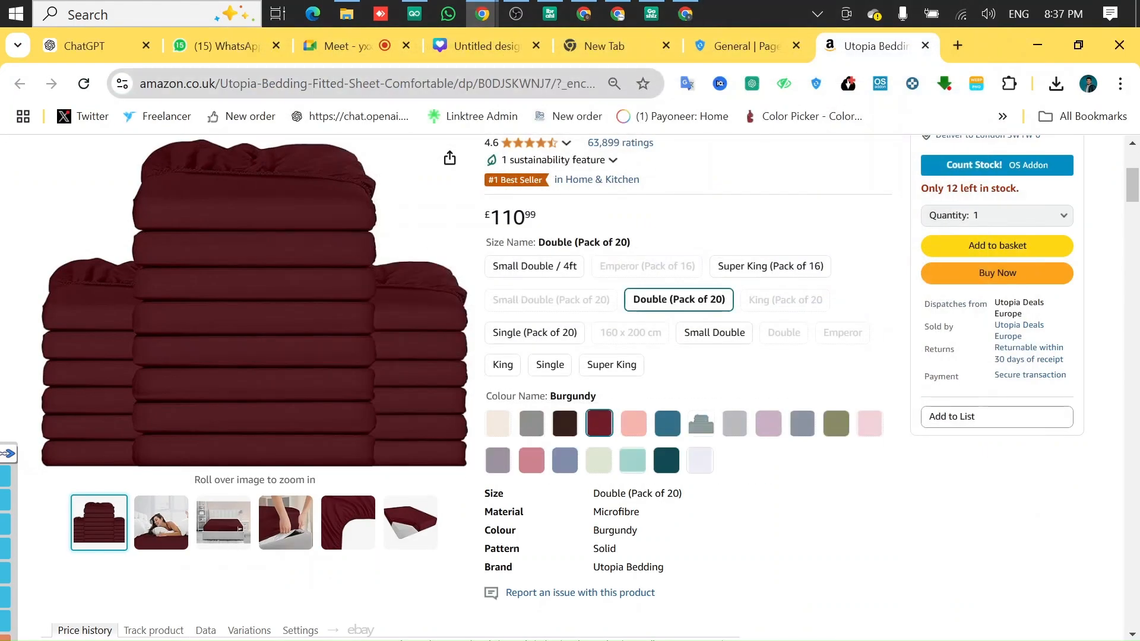
double_click(546, 84)
right_click(541, 83)
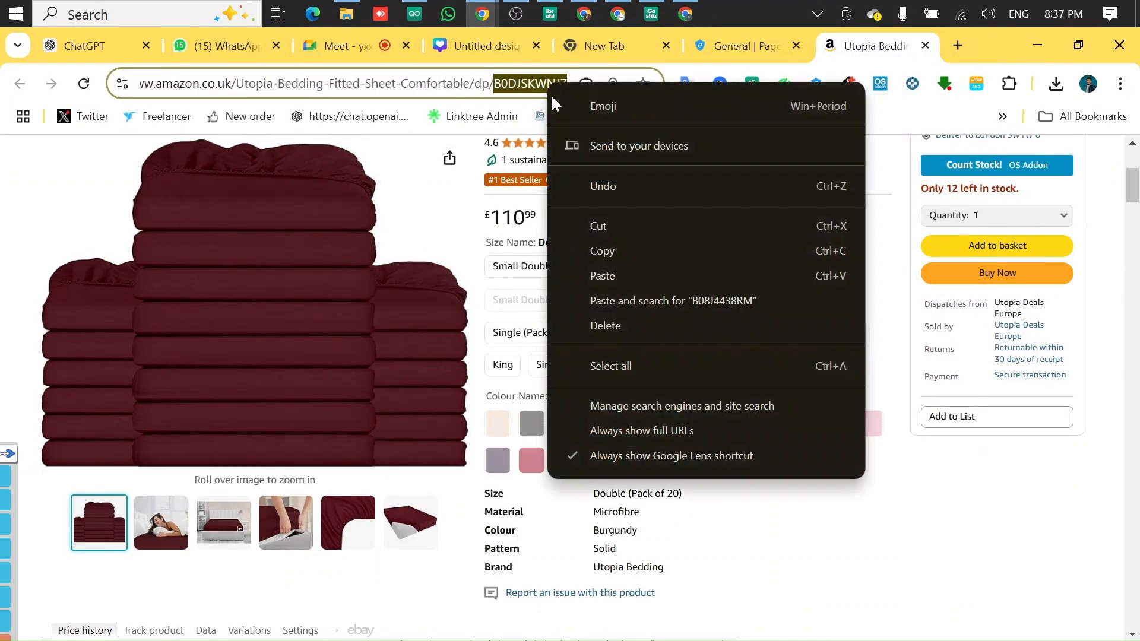
left_click(586, 252)
left_click(561, 146)
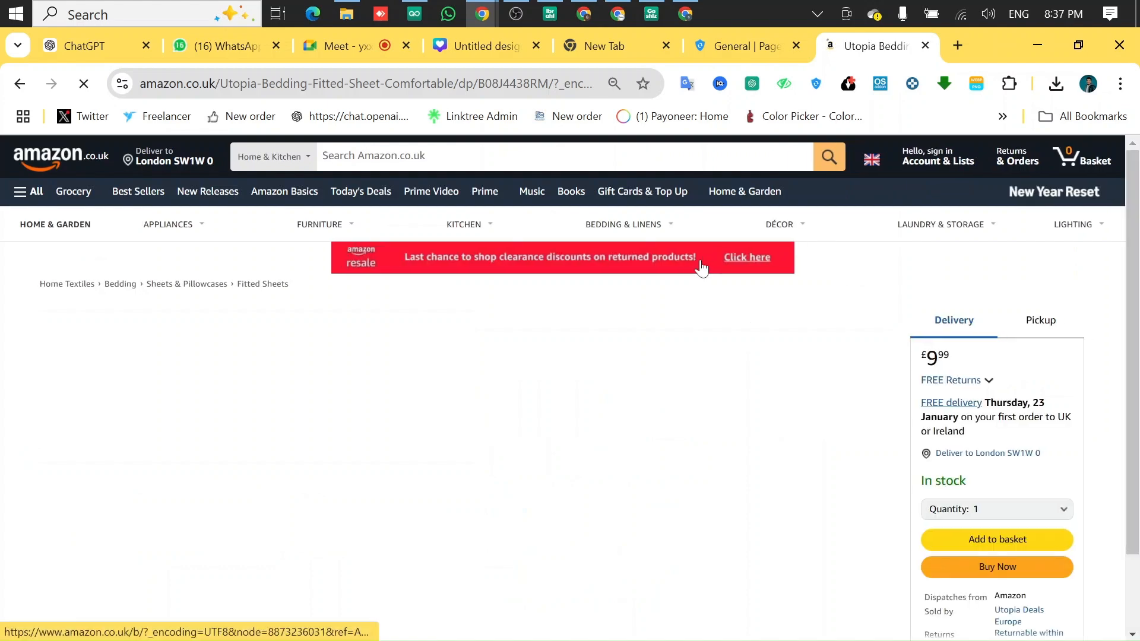
scroll(269, 361, "down", 3)
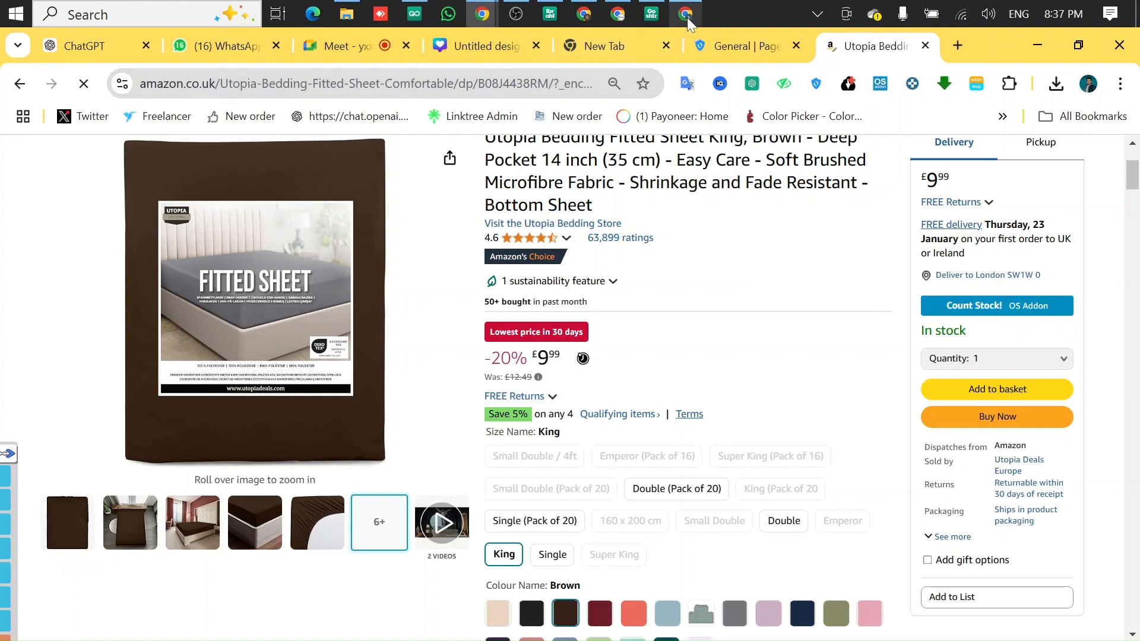
Step: Switch back to TikTok Seller Center and collapse the batch edit row above the Variation List
left_click(685, 15)
left_click(706, 461)
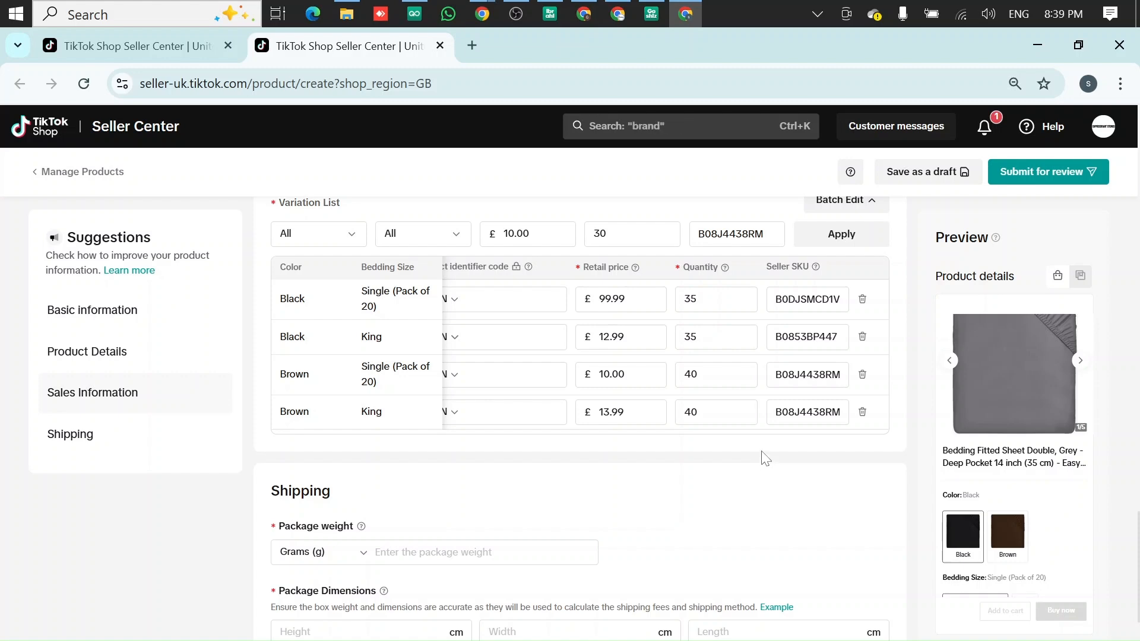
scroll(766, 464, "up", 2)
left_click(861, 291)
Step: Go to the Package weight entry, and look up the sheet's weight and dimensions in the Technical Details on the Amazon page
scroll(630, 283, "down", 3)
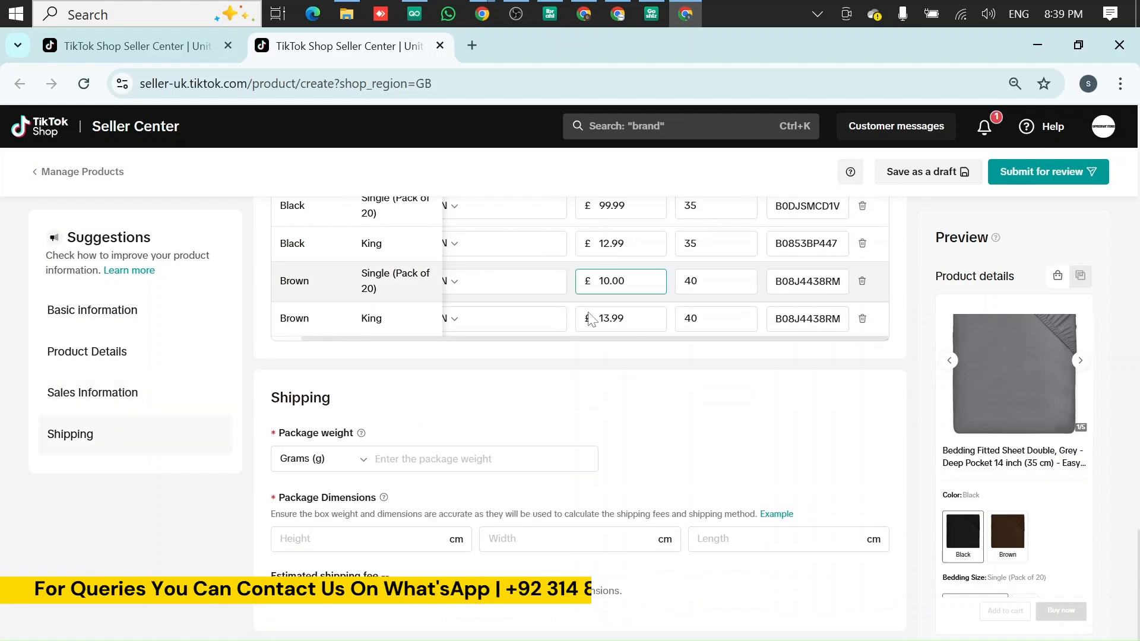
left_click(415, 459)
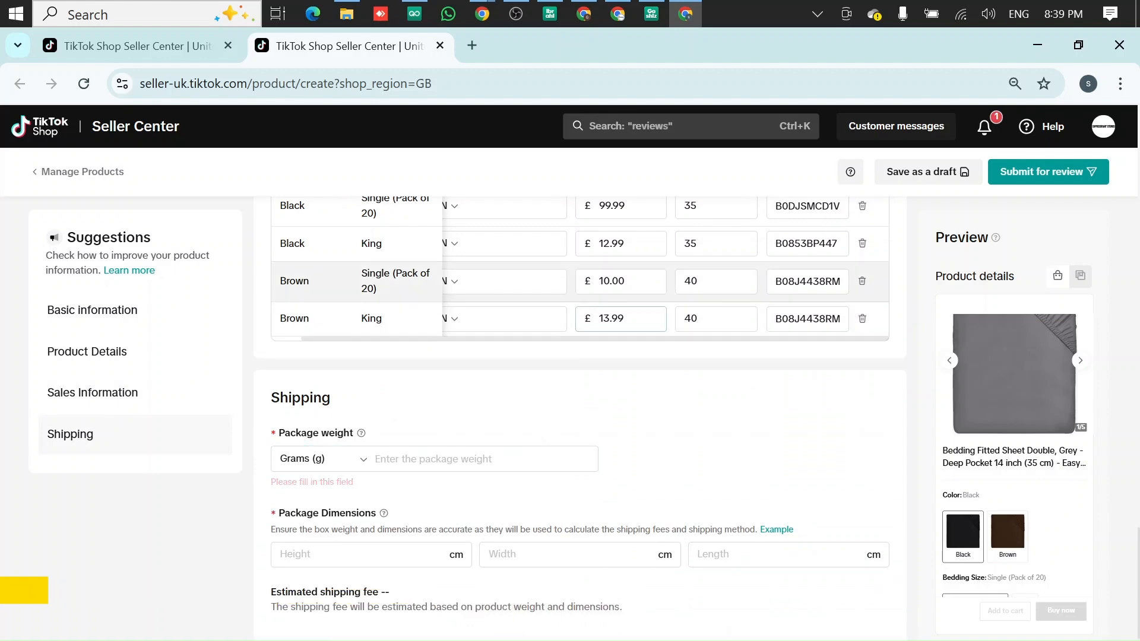
left_click(685, 14)
left_click(686, 9)
left_click(686, 10)
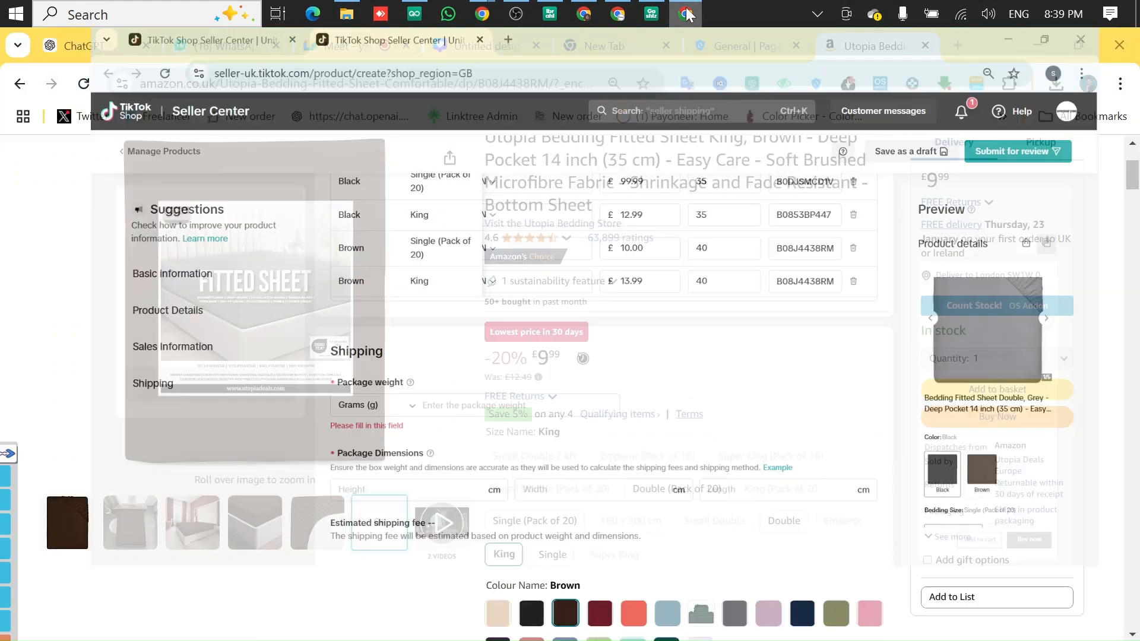
scroll(652, 256, "down", 12)
scroll(652, 261, "down", 10)
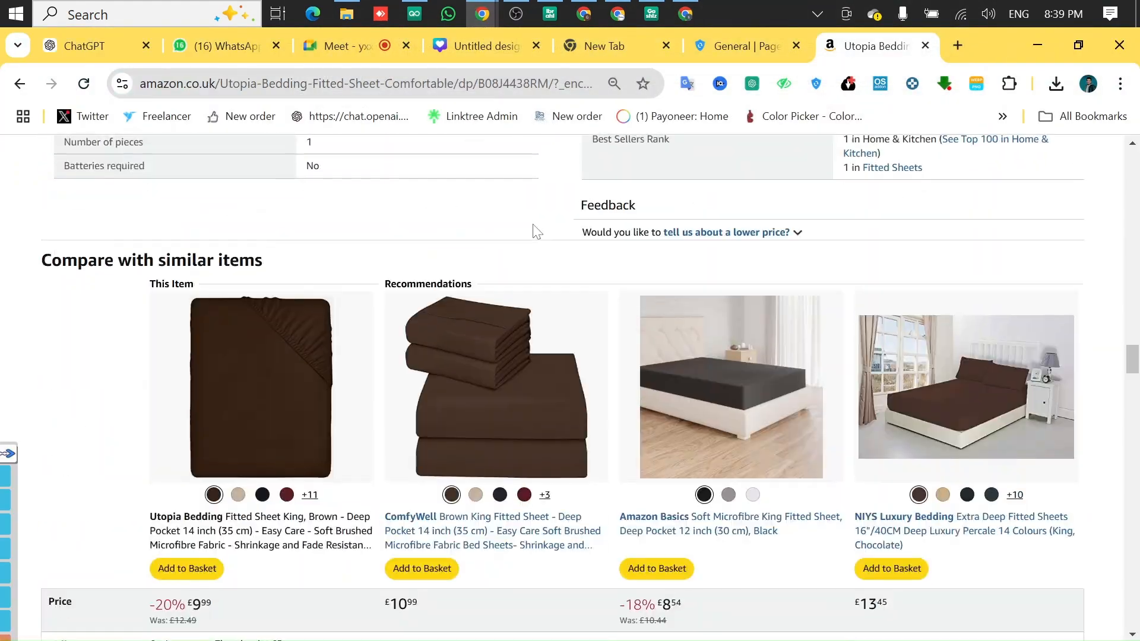
scroll(559, 210, "up", 8)
scroll(524, 196, "up", 5)
scroll(529, 196, "down", 15)
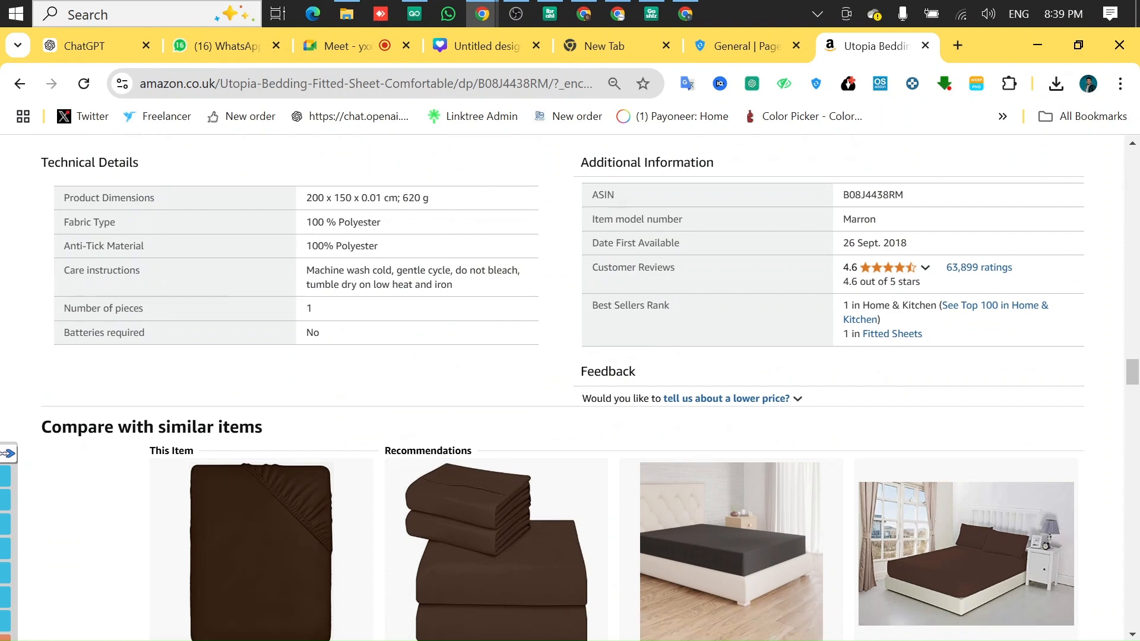
Step: In TikTok Seller Center, set the package weight to 620 grams
left_click(686, 10)
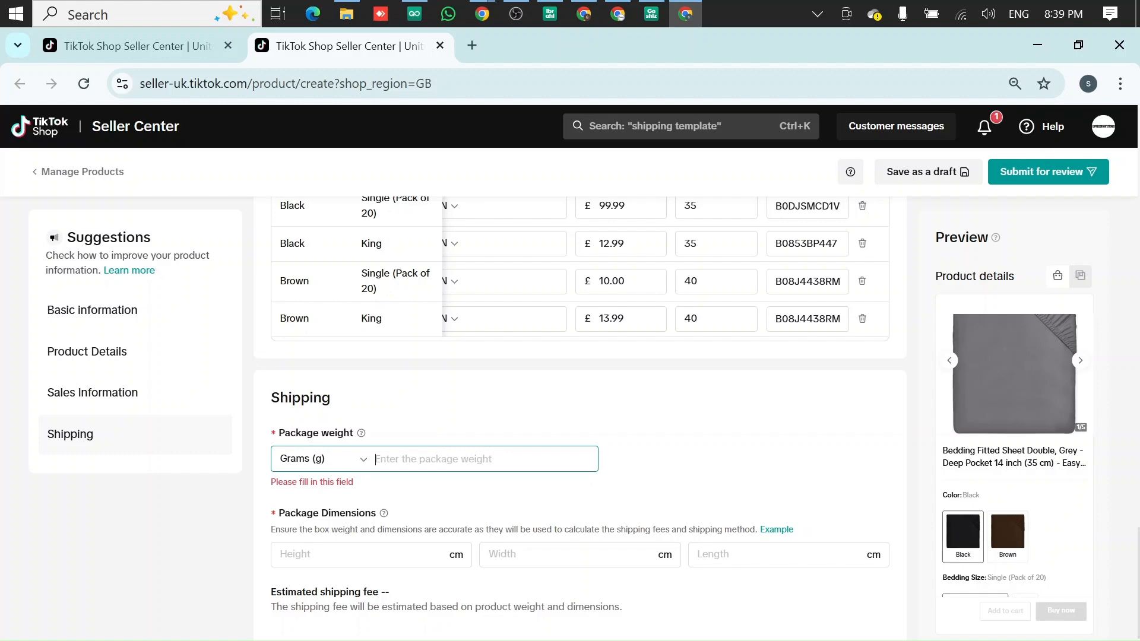
type("620")
left_click(653, 402)
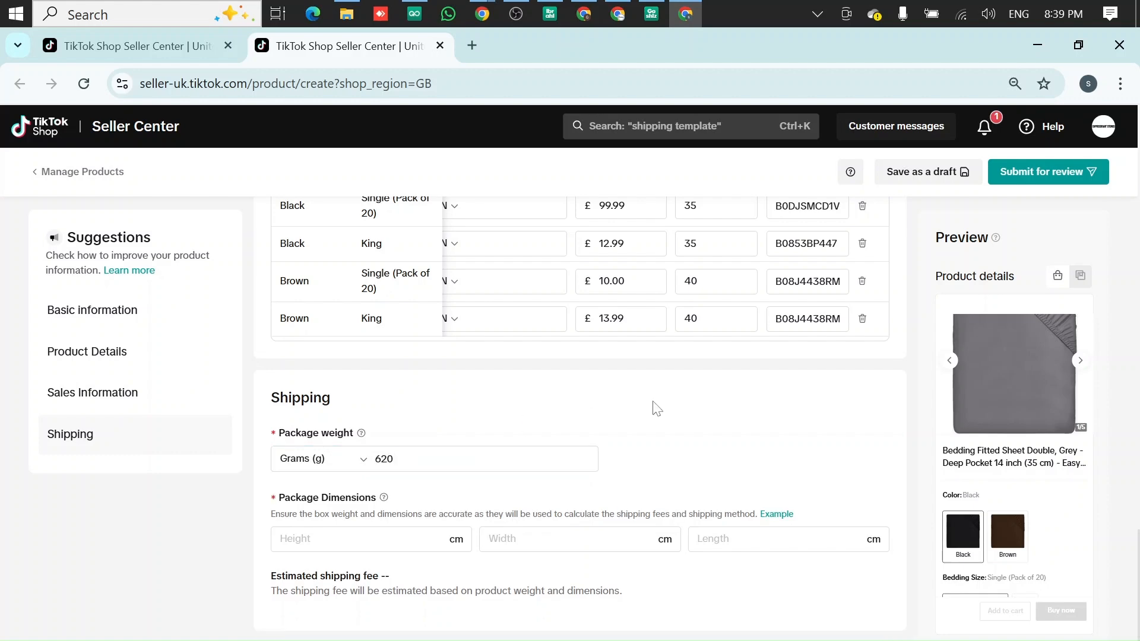
Step: Check the product dimensions on Amazon and set the package dimensions to height 200 cm, width 150 cm and length 1 cm
left_click(688, 16)
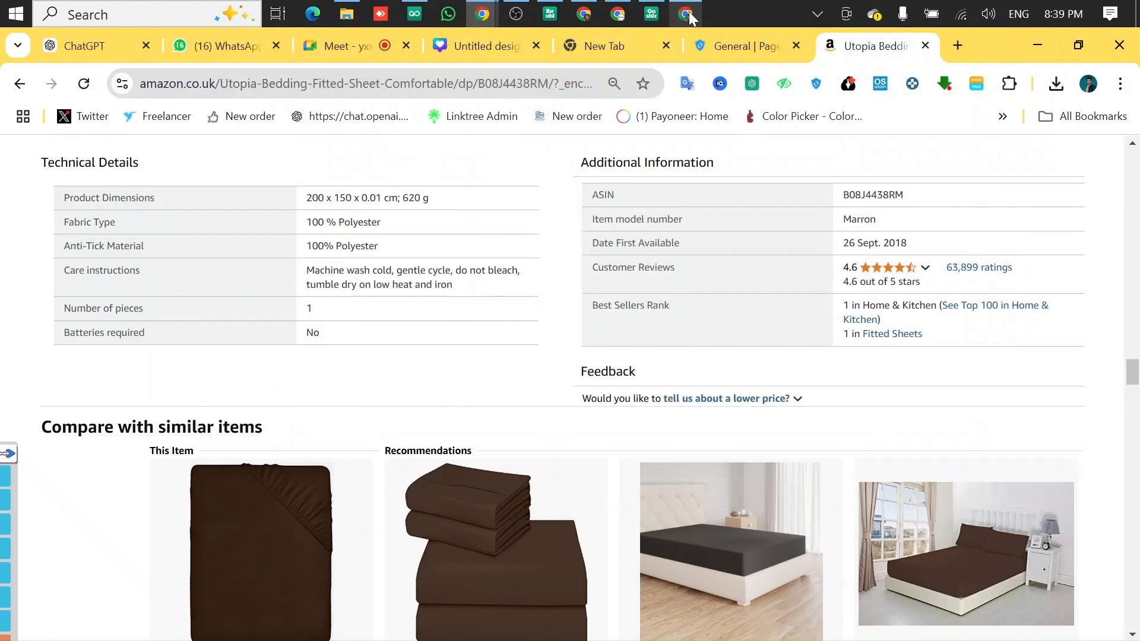
left_click(686, 14)
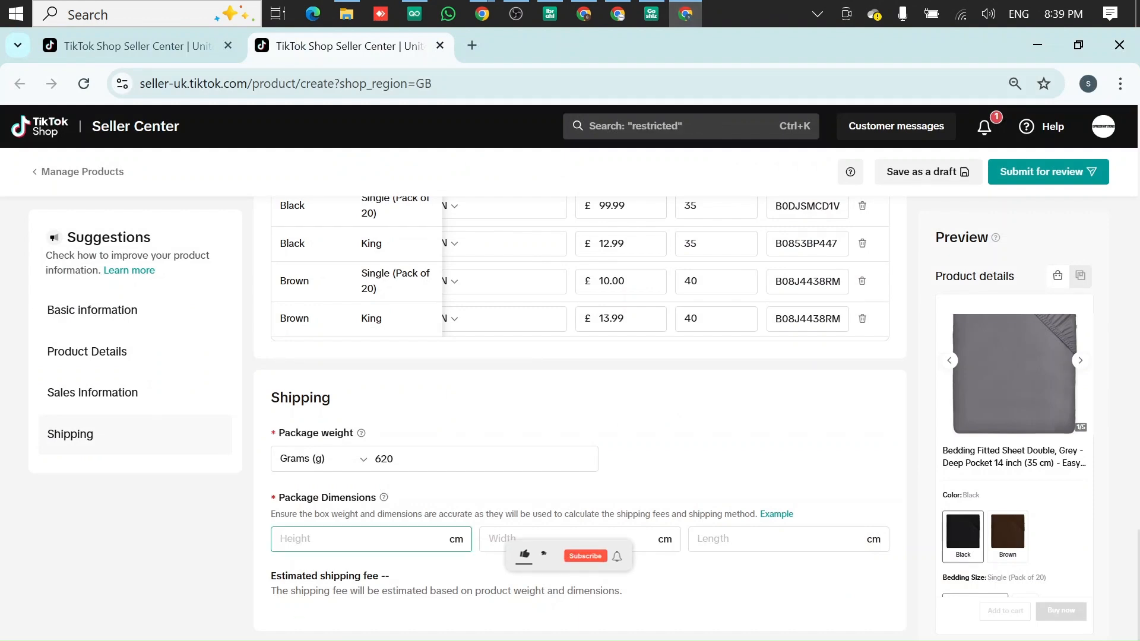
type("200")
key("Tab")
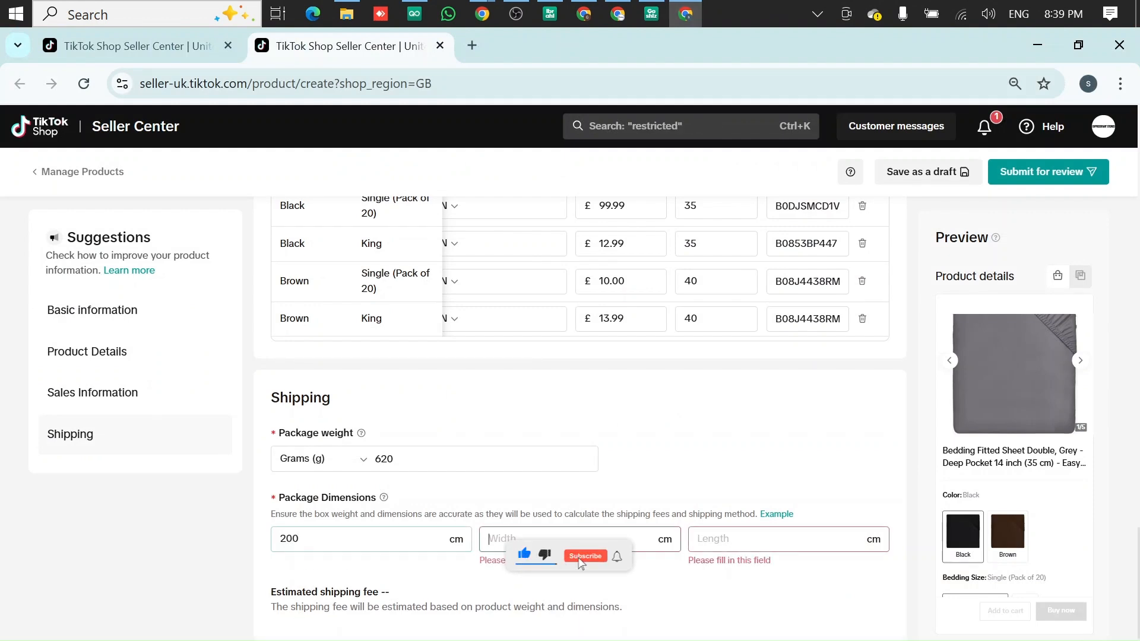
type("15")
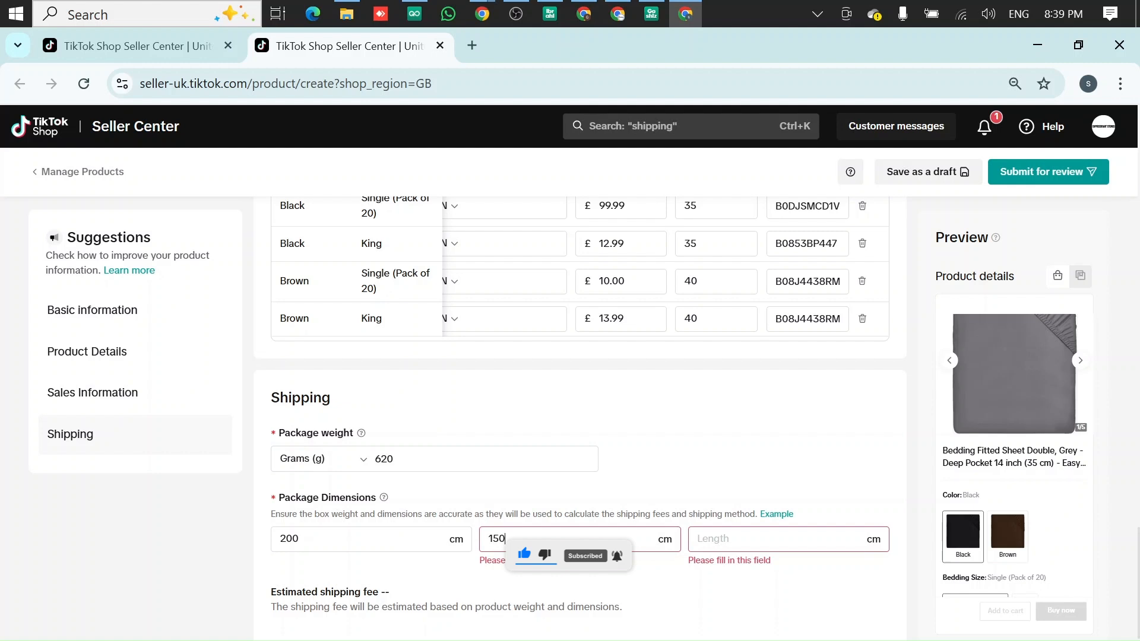
type("0")
key("Tab")
type("1")
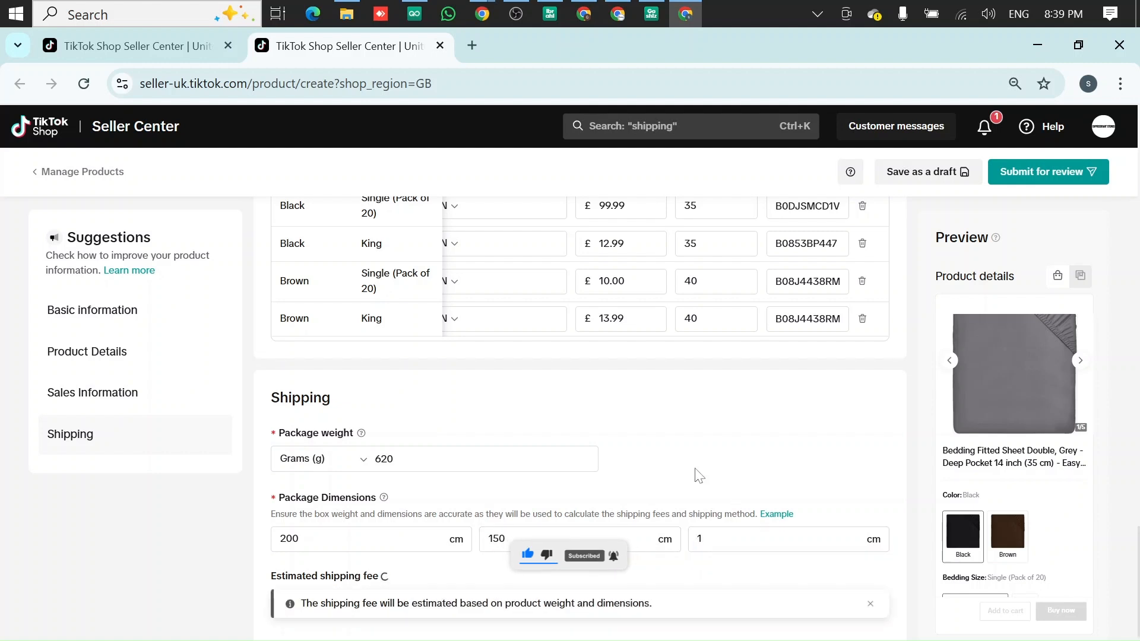
Step: Review the Variation List and examine the estimated shipping fee for the package
scroll(585, 399, "up", 1)
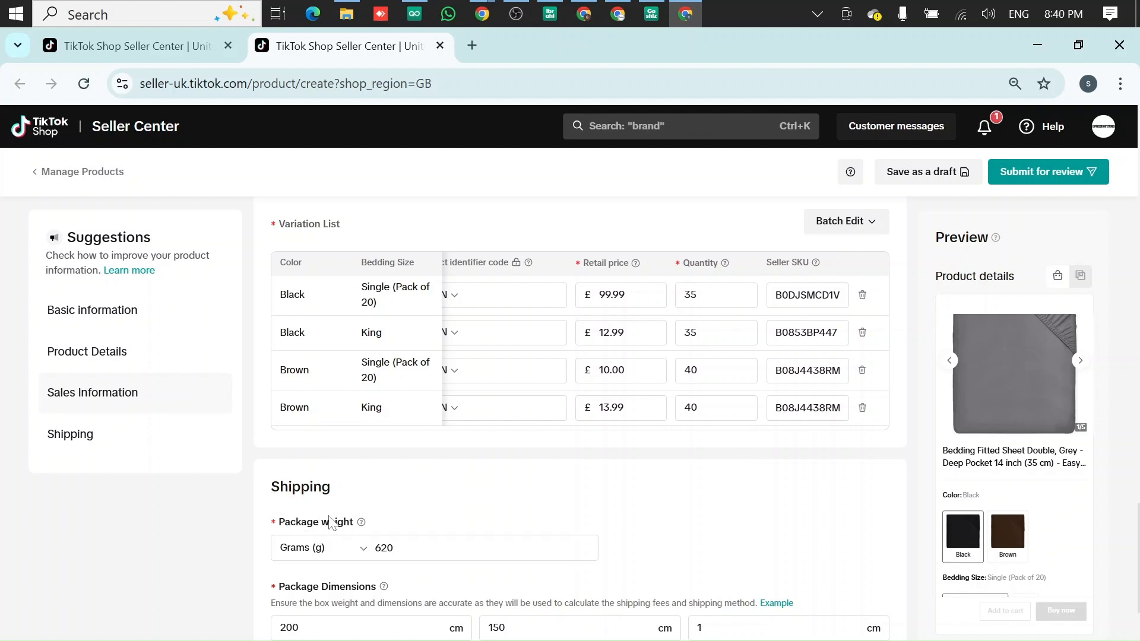
scroll(626, 464, "down", 2)
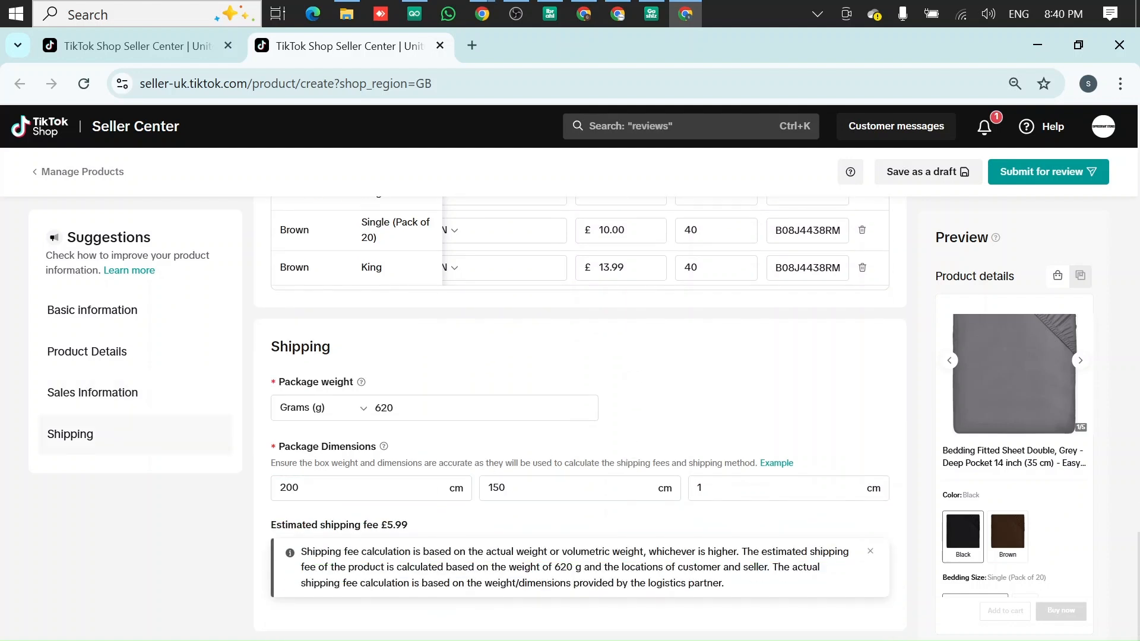
left_click_drag(271, 525, 410, 538)
left_click(446, 529)
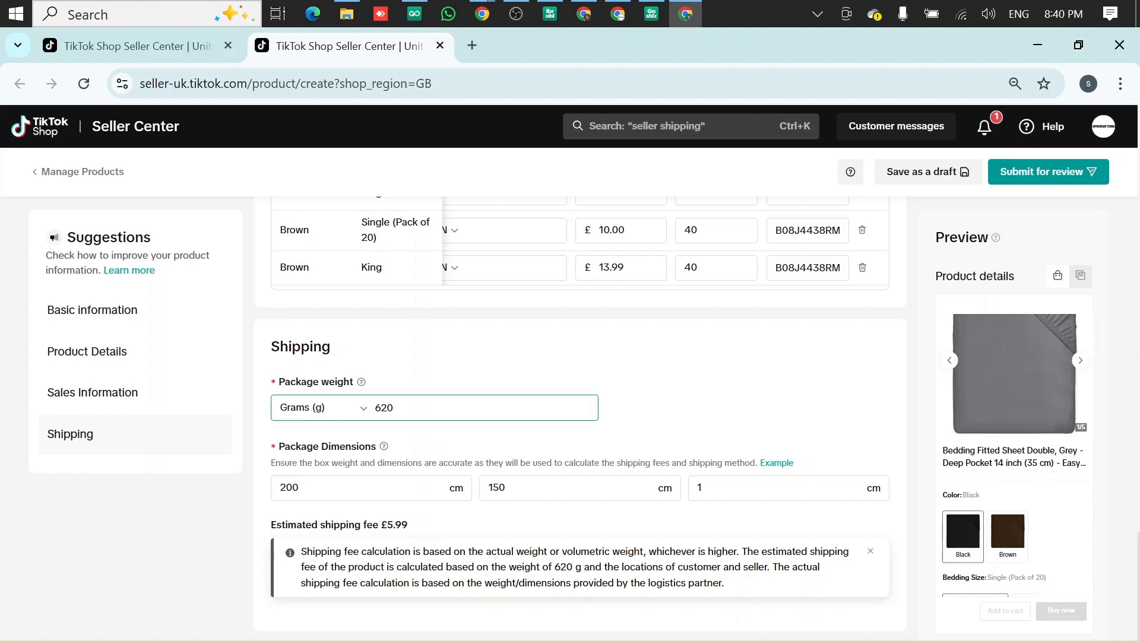
left_click_drag(386, 525, 419, 522)
Step: Try a package weight of 1620 grams to compare the estimated shipping fee, and restore the weight to 620 grams
left_click(406, 410)
left_click(621, 376)
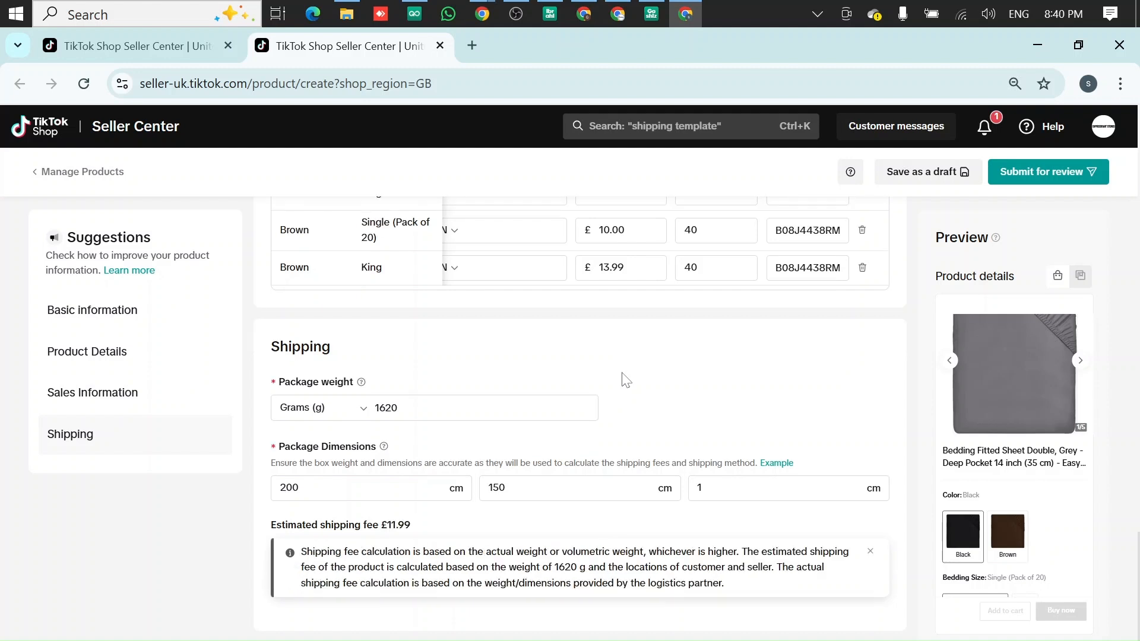
left_click_drag(390, 524, 453, 519)
left_click(454, 519)
key("BackSpace")
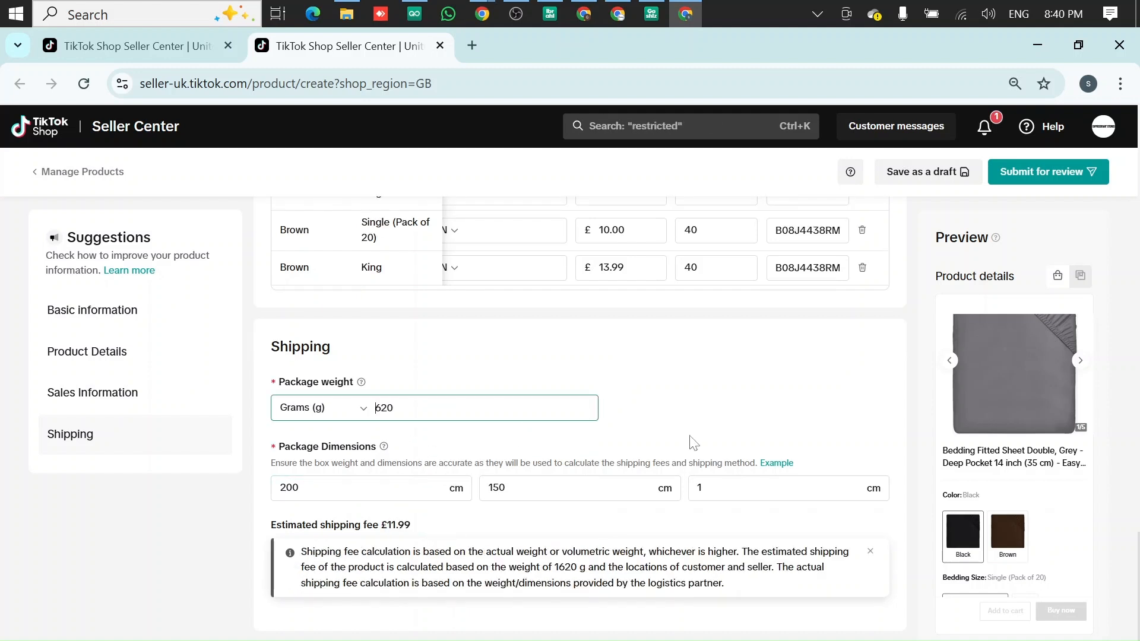
left_click(764, 399)
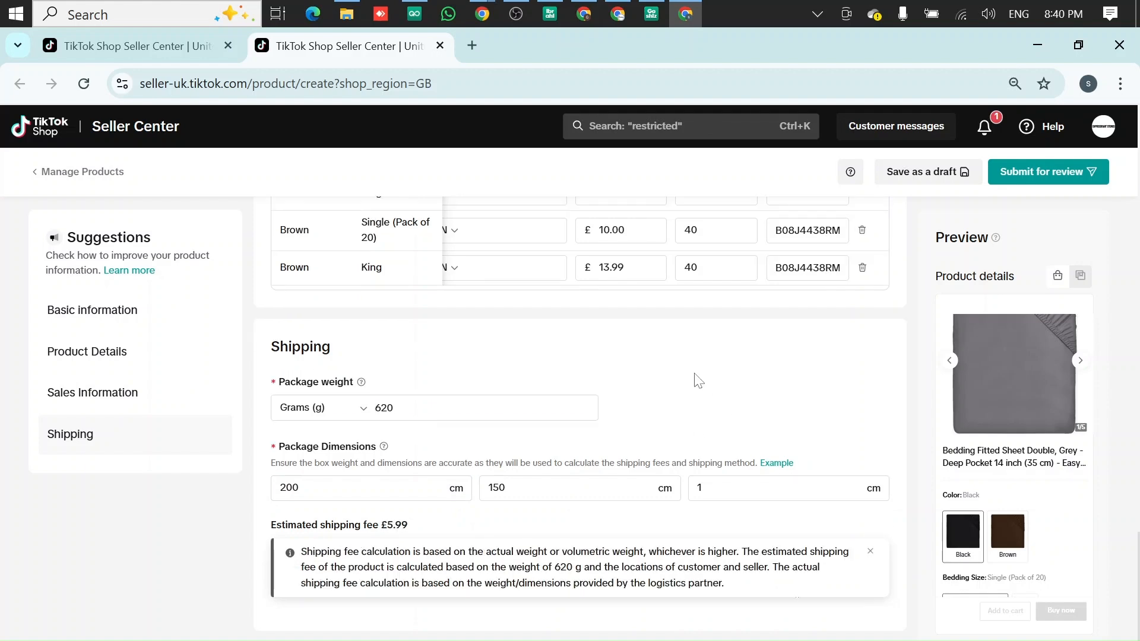
Step: Review the product listing's images, name, category, description, variations, prices, quantities and SKUs
scroll(659, 361, "up", 5)
scroll(641, 356, "up", 8)
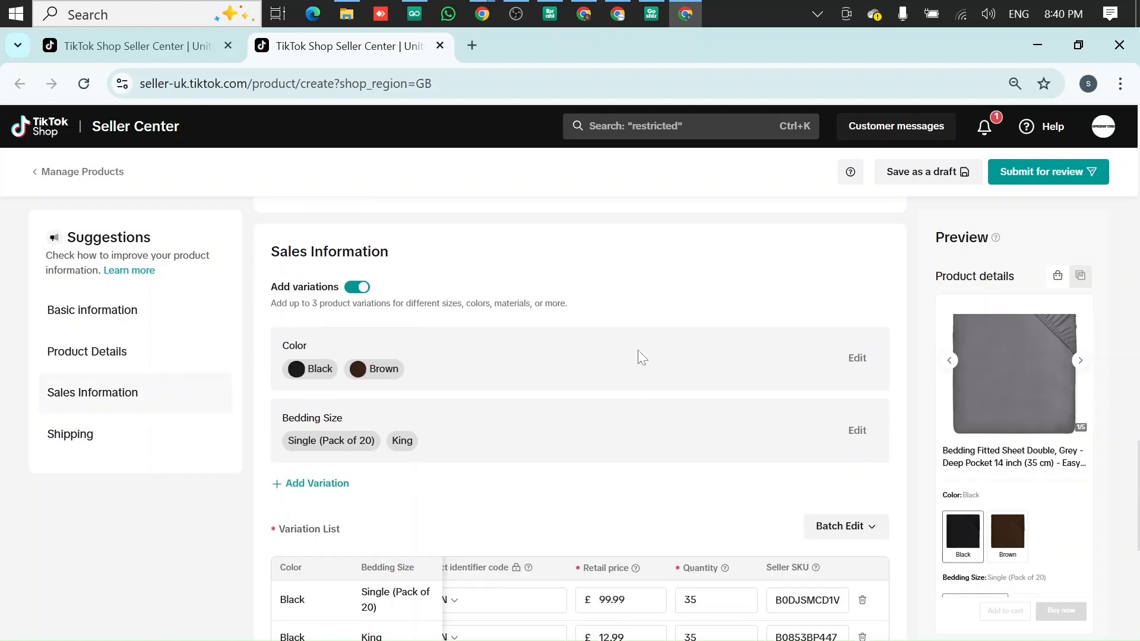
scroll(635, 297, "up", 10)
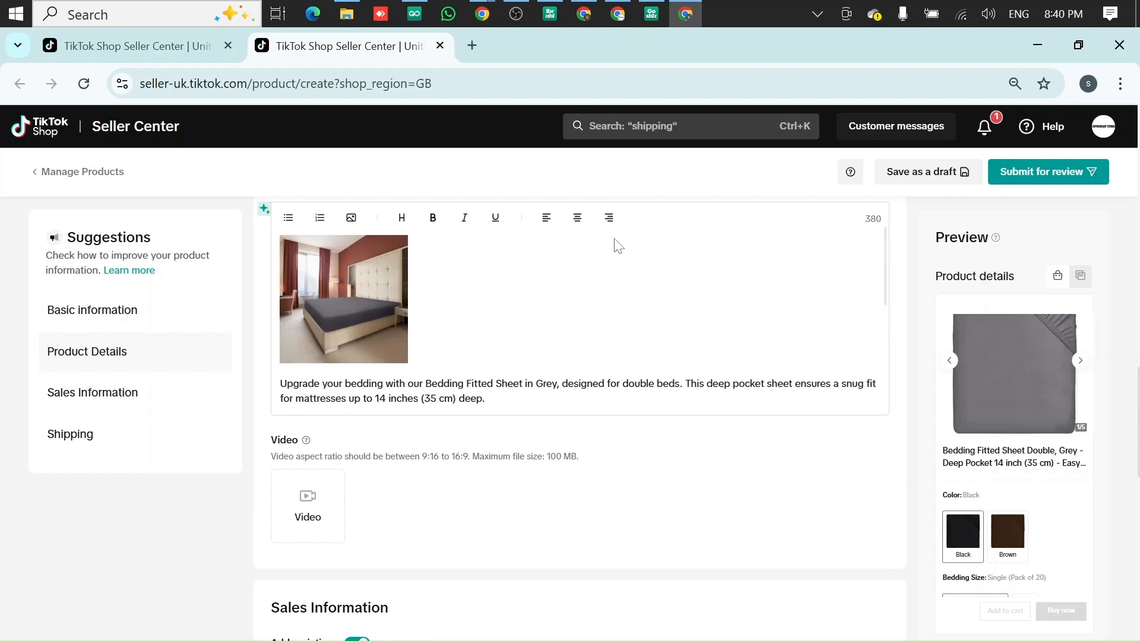
scroll(610, 233, "up", 8)
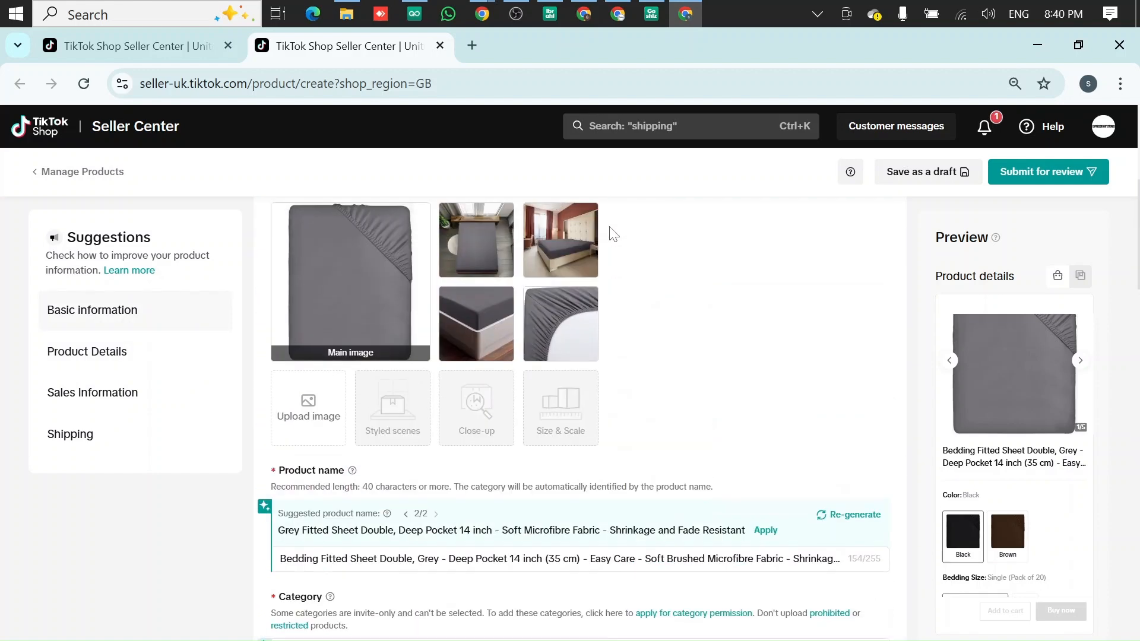
scroll(442, 341, "down", 3)
scroll(443, 333, "down", 3)
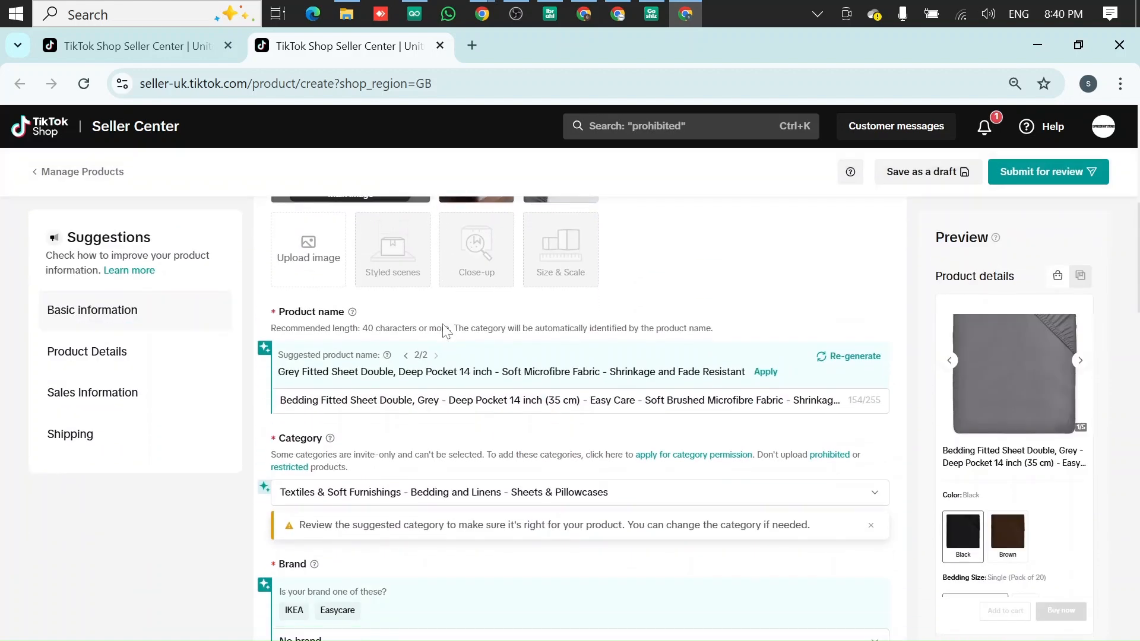
scroll(766, 331, "down", 12)
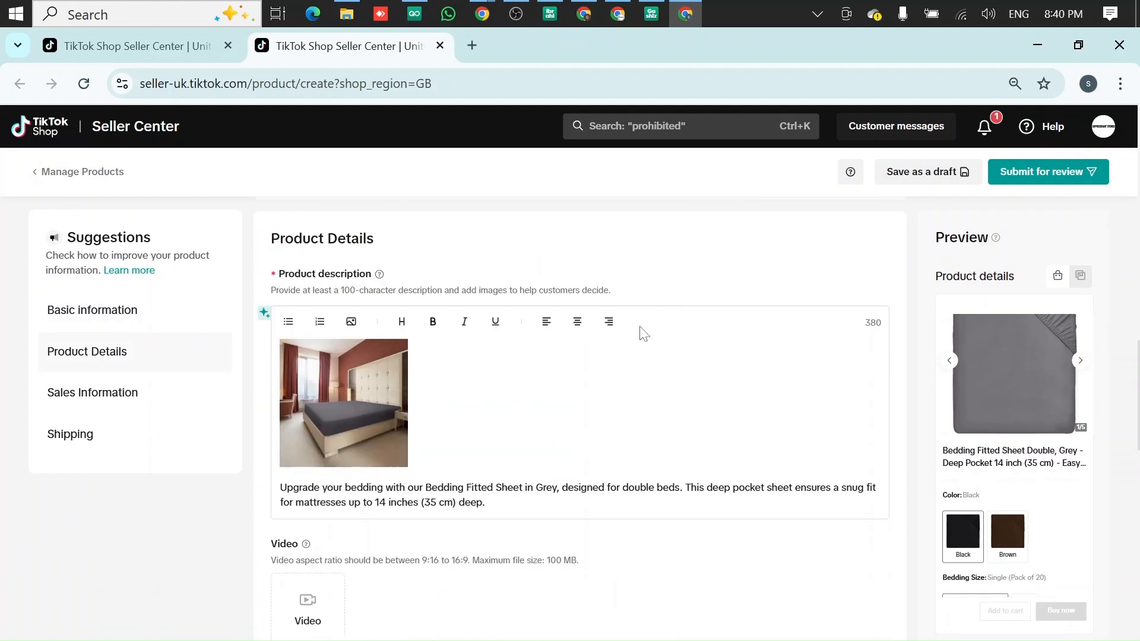
scroll(644, 336, "down", 13)
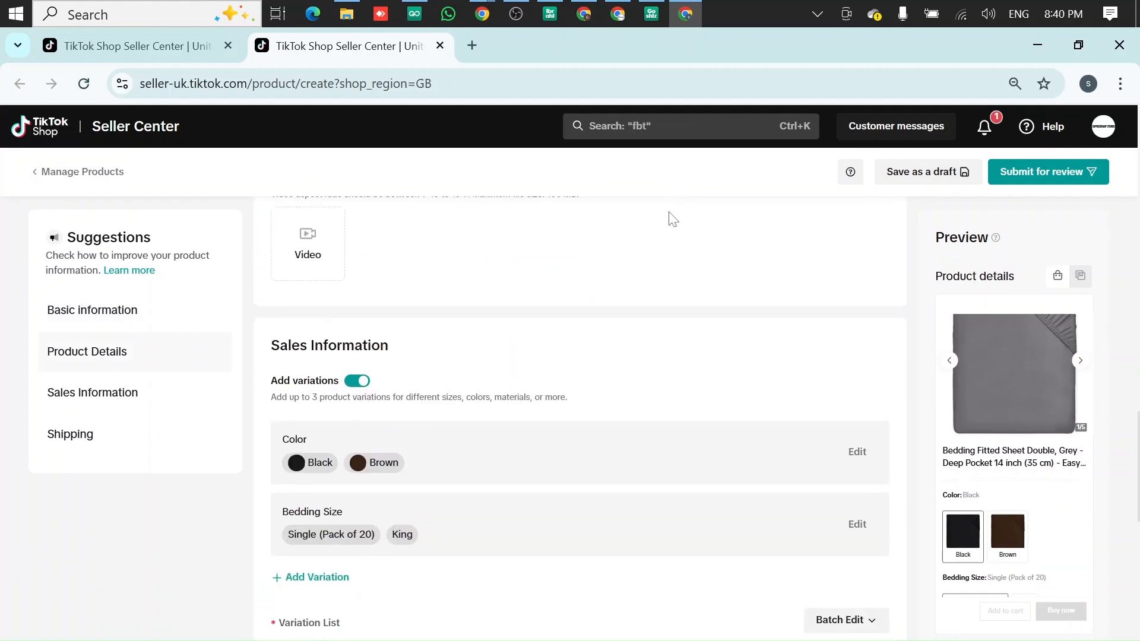
scroll(667, 223, "down", 3)
scroll(667, 226, "up", 4)
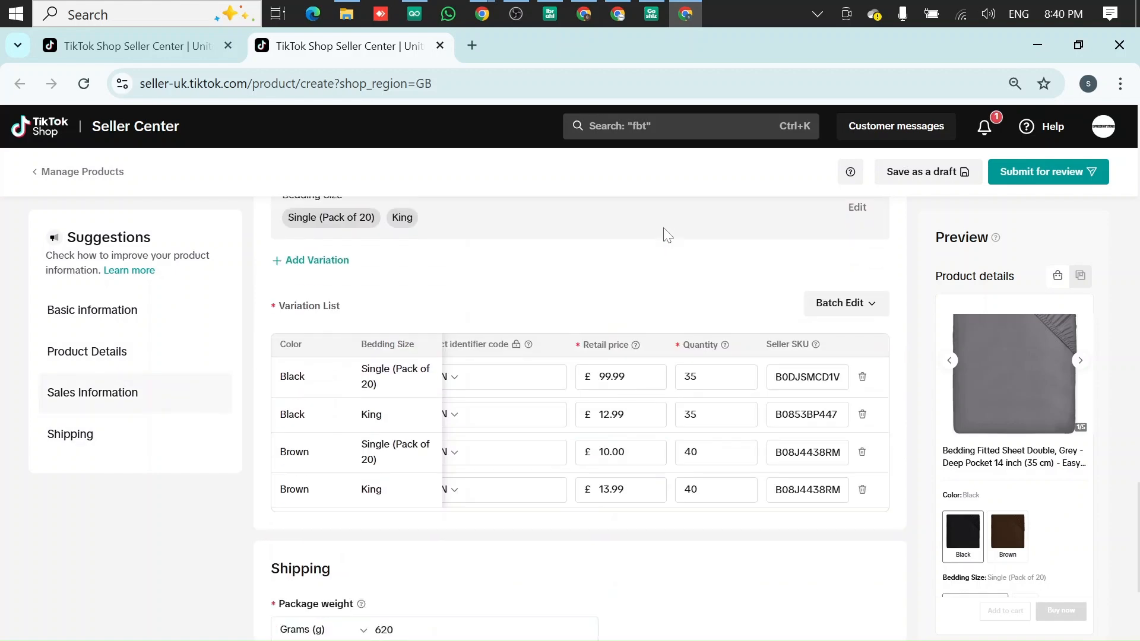
scroll(664, 229, "down", 4)
scroll(682, 327, "up", 10)
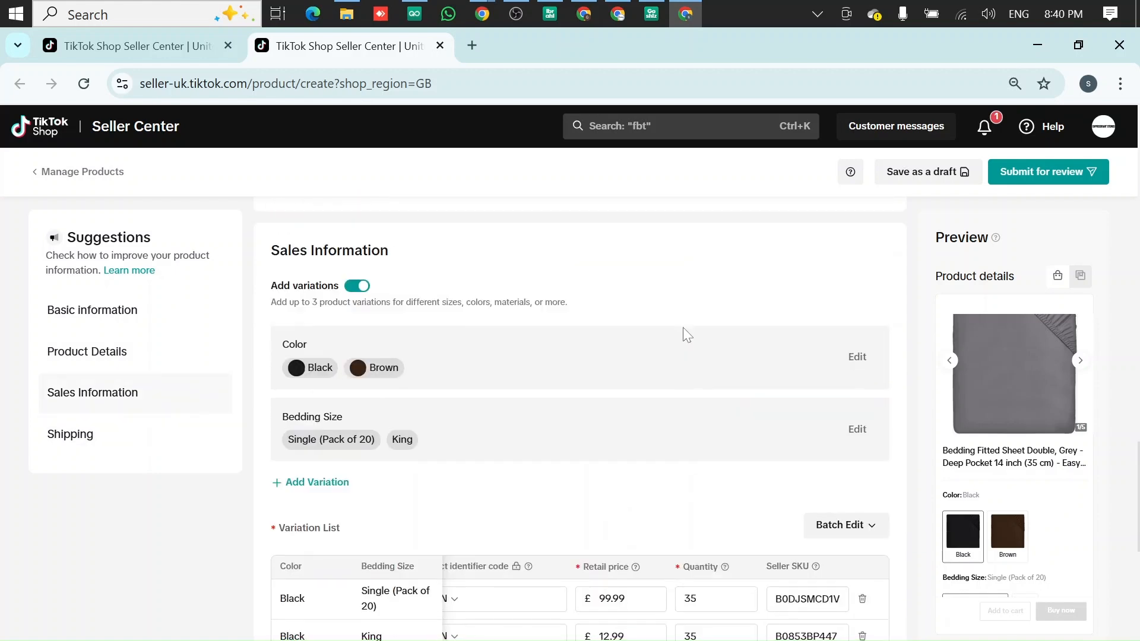
Step: Check the attributes and basic information once more, and save the fitted sheet listing as a draft
scroll(677, 331, "up", 6)
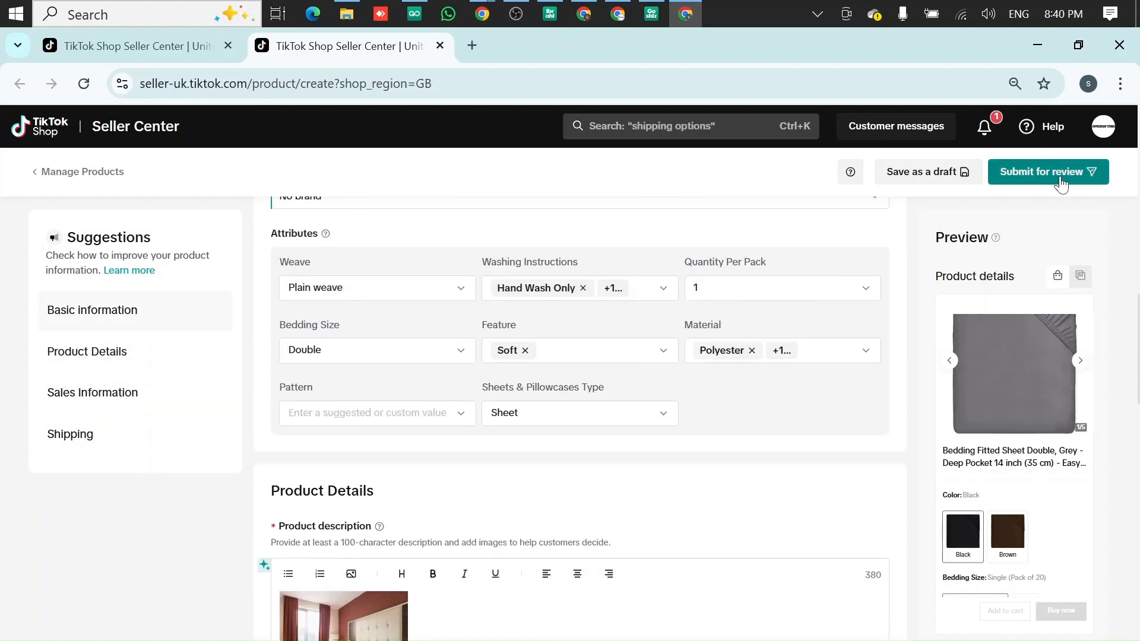
scroll(886, 261, "up", 6)
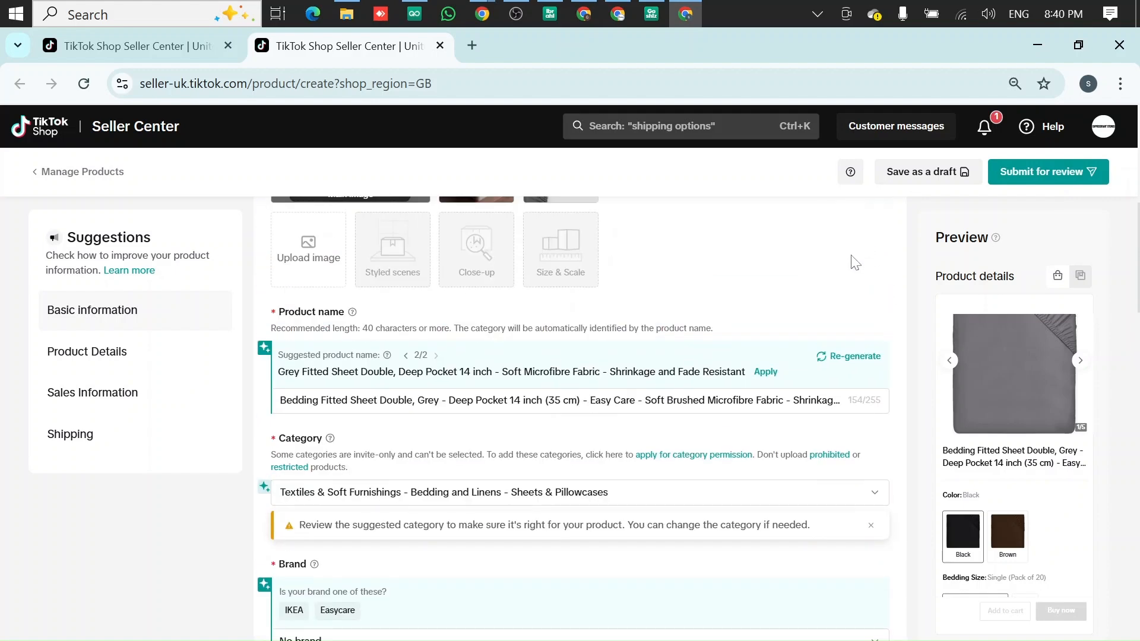
scroll(853, 255, "up", 3)
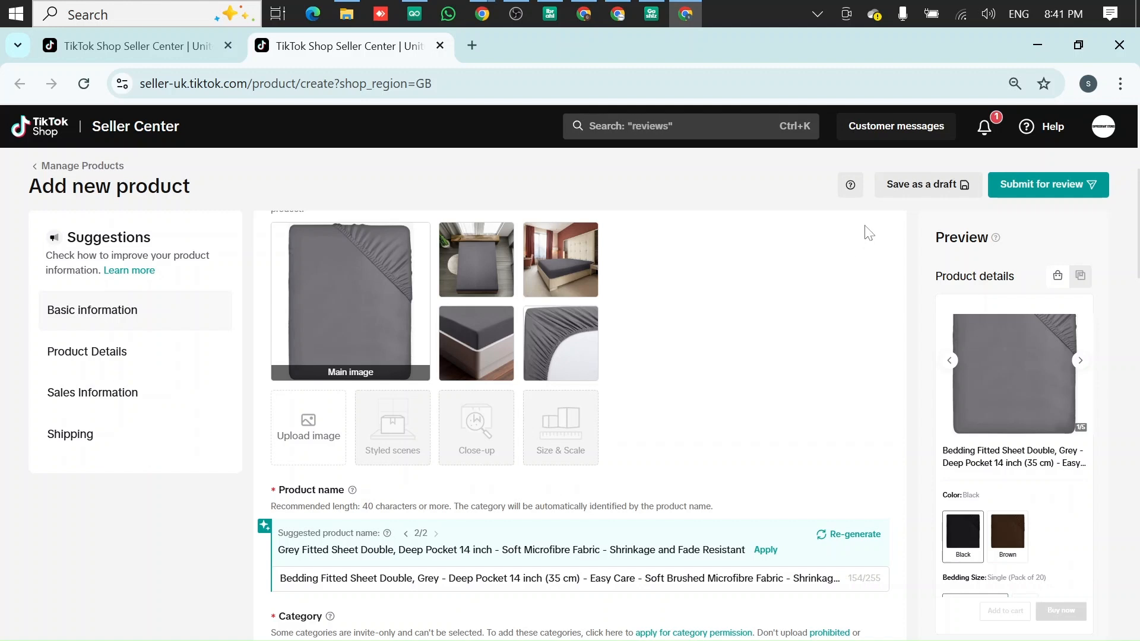
left_click(897, 188)
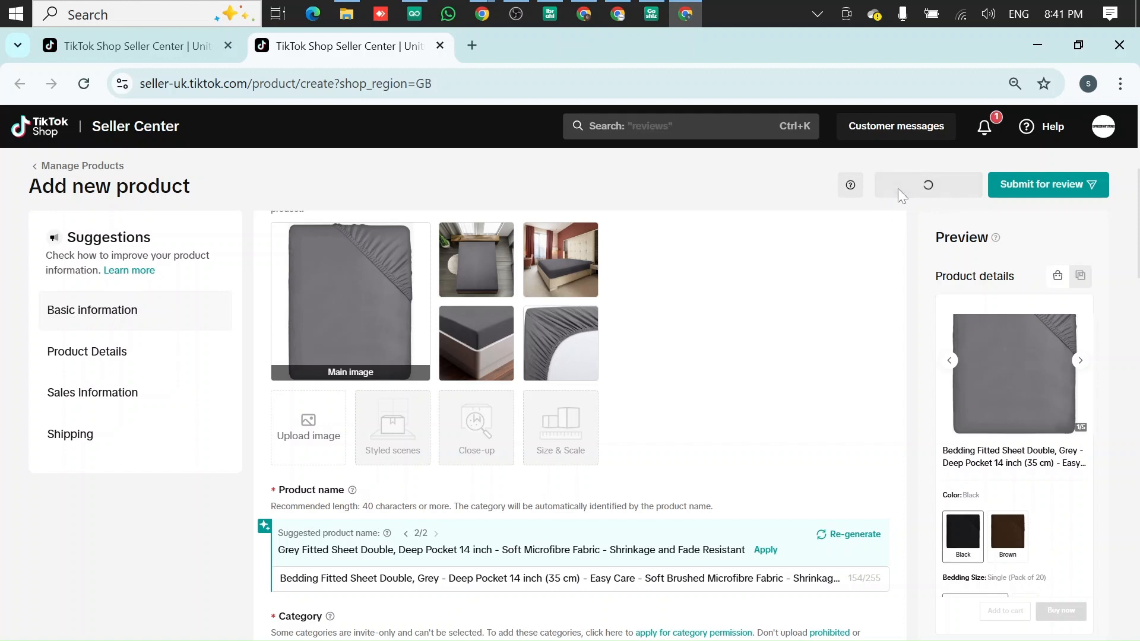